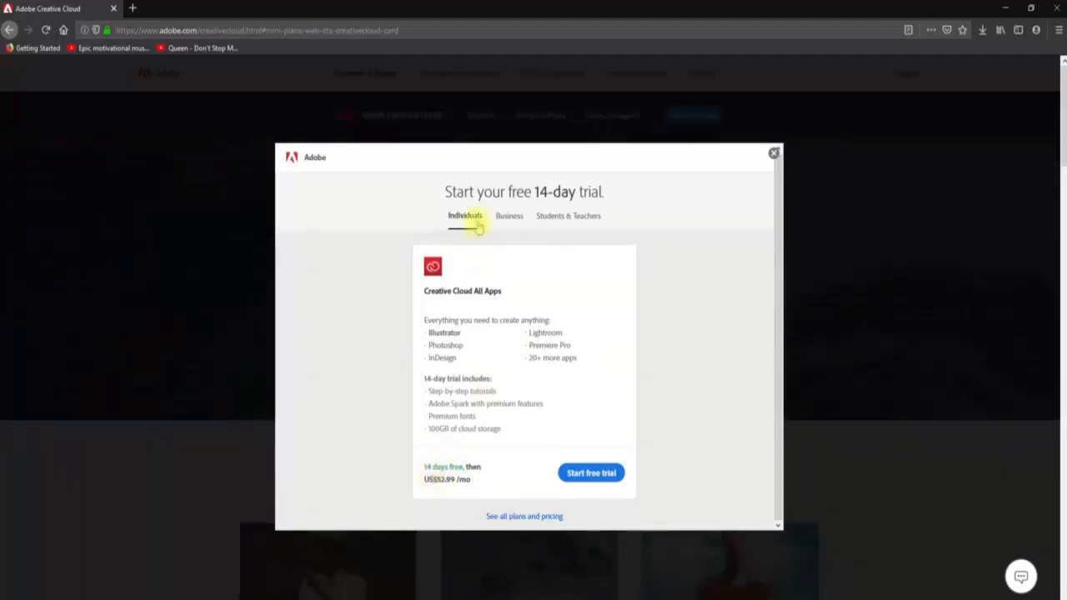
Review the Creative Cloud All Apps trial offers for Students & Teachers and for Business.
click(570, 215)
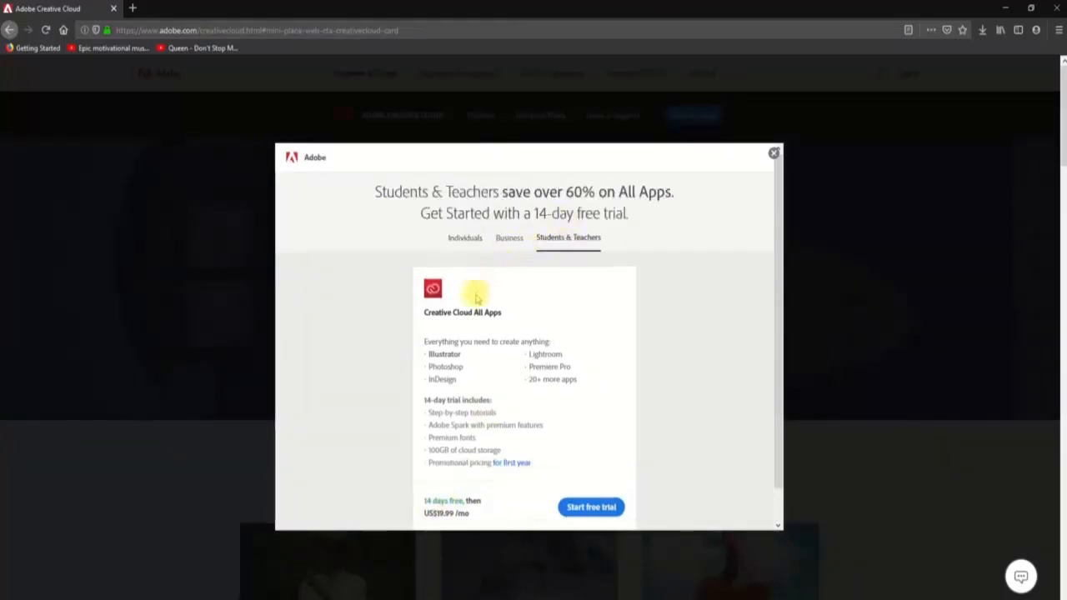
scroll(484, 500, down, 1)
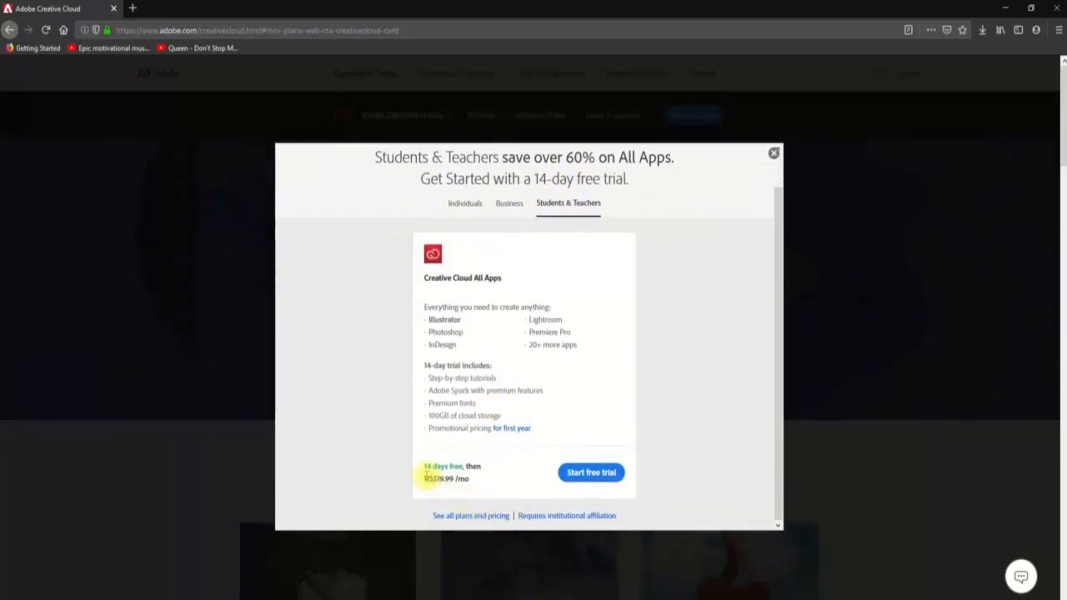
click(511, 204)
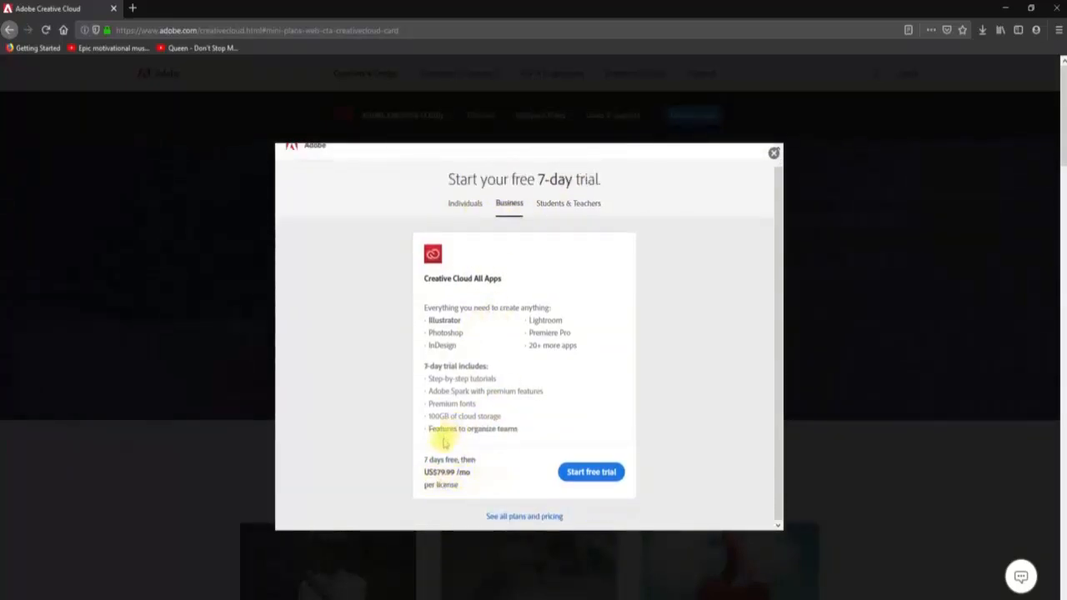
Start the Individuals free trial of Creative Cloud All Apps and submit the account e-mail at checkout.
click(465, 207)
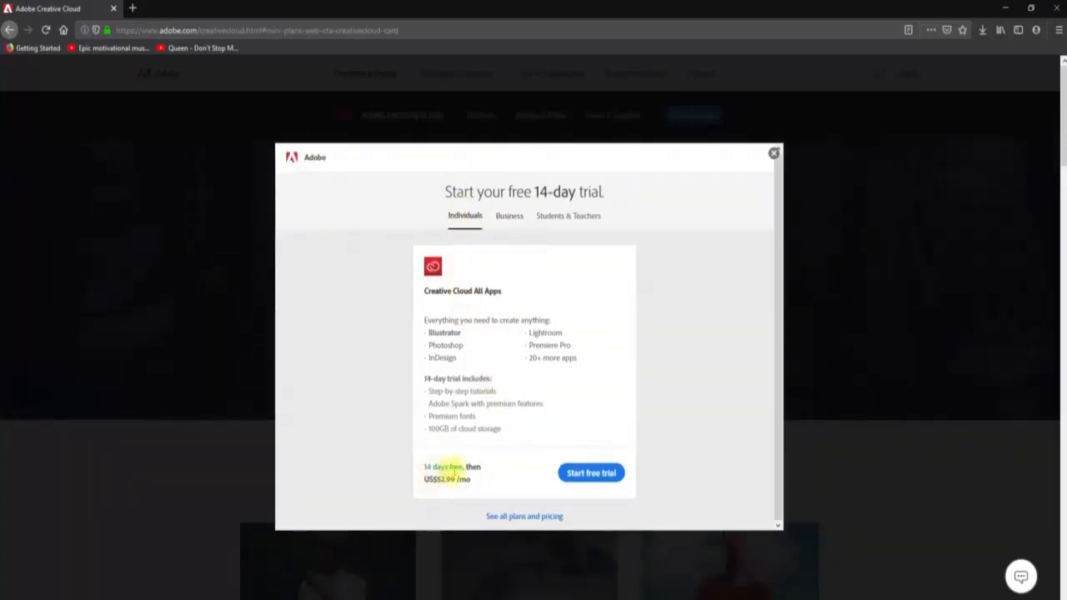
click(590, 473)
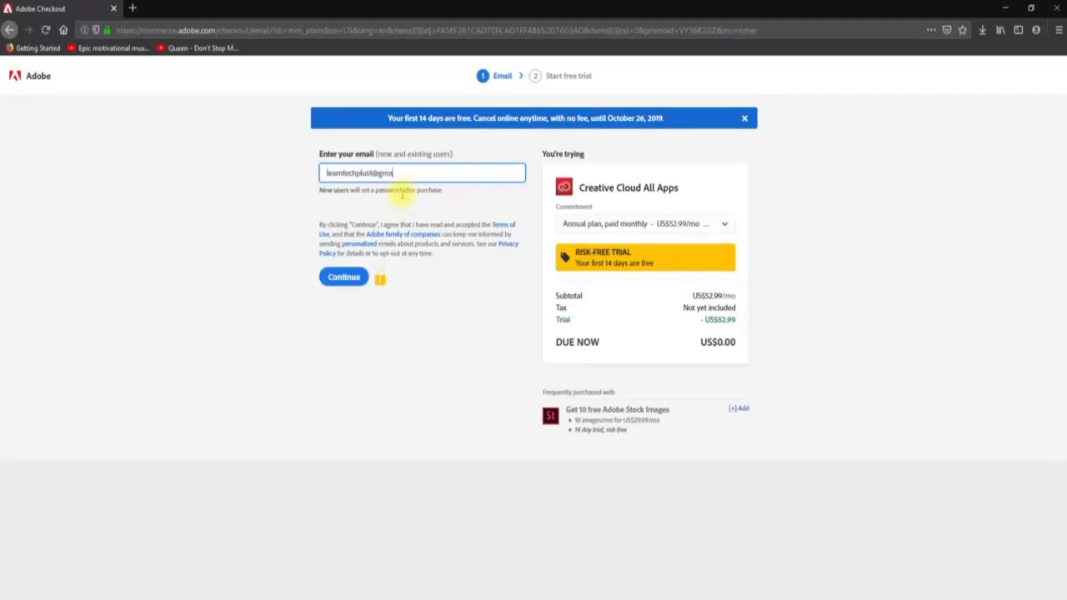
click(334, 276)
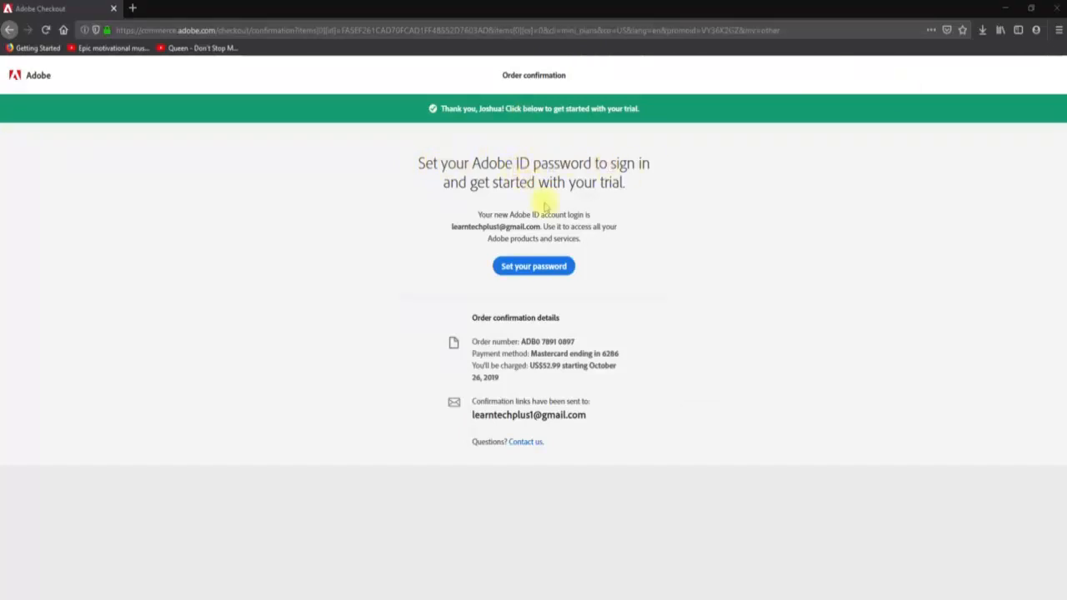
Set the Adobe ID account password, continue, and save the login in the browser.
click(537, 270)
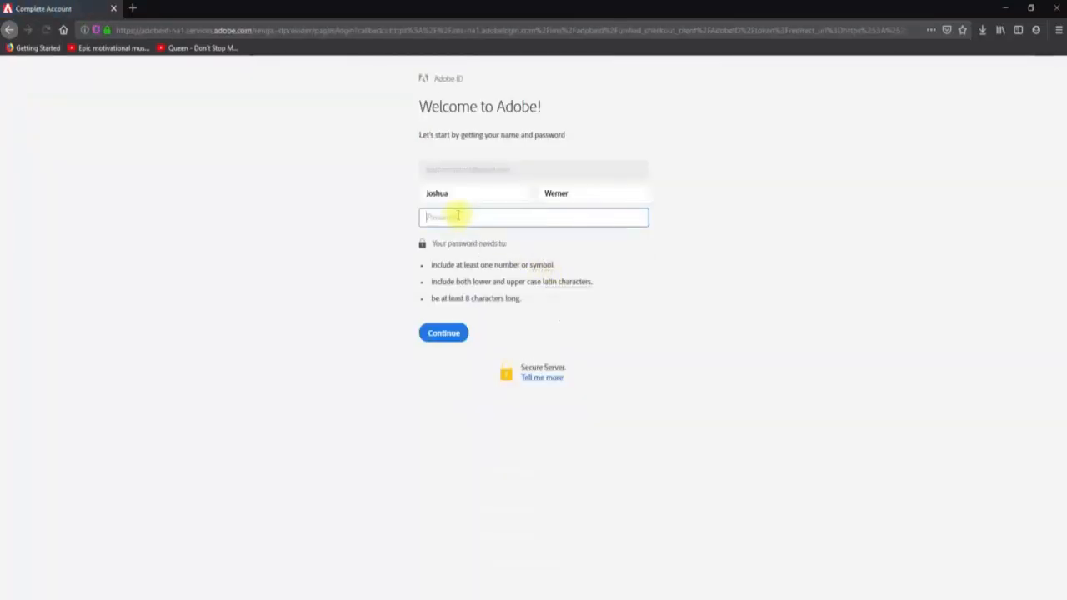
text(••••••••••)
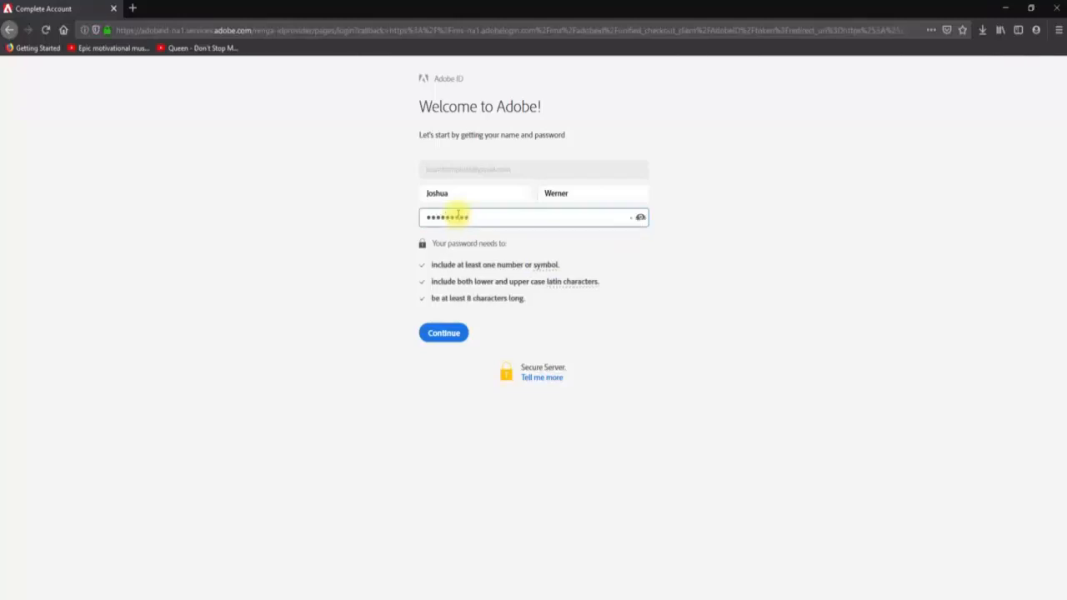
key(ctrl+a)
text(•••••••••)
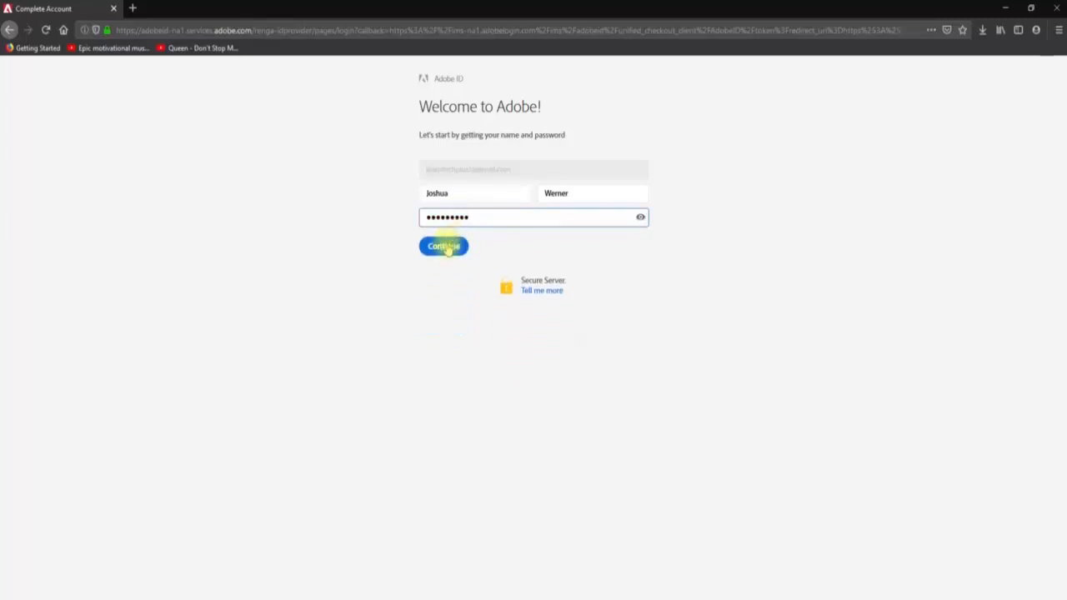
click(443, 247)
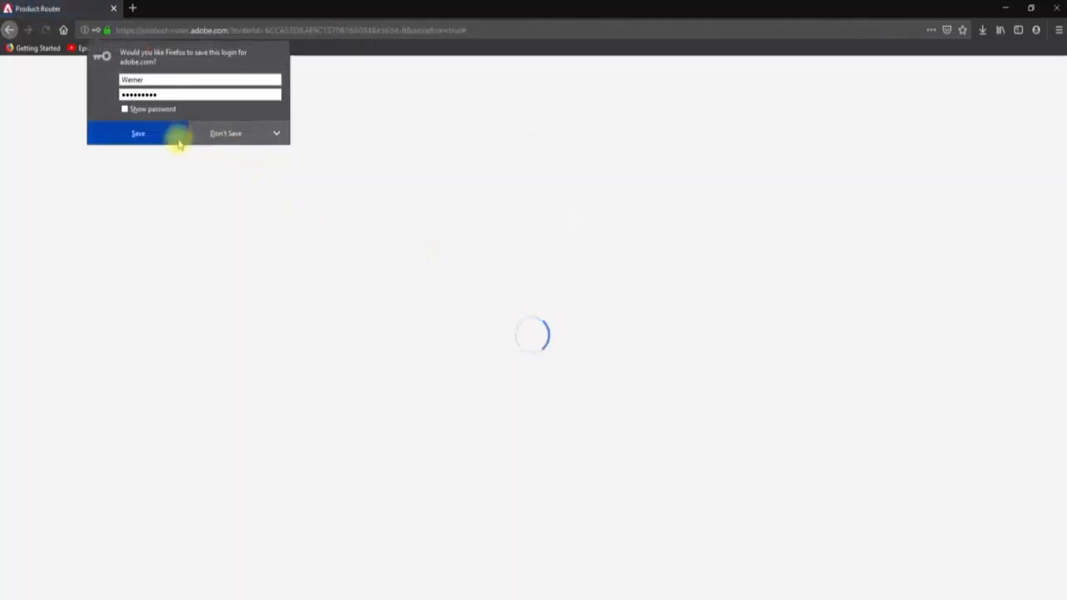
click(178, 136)
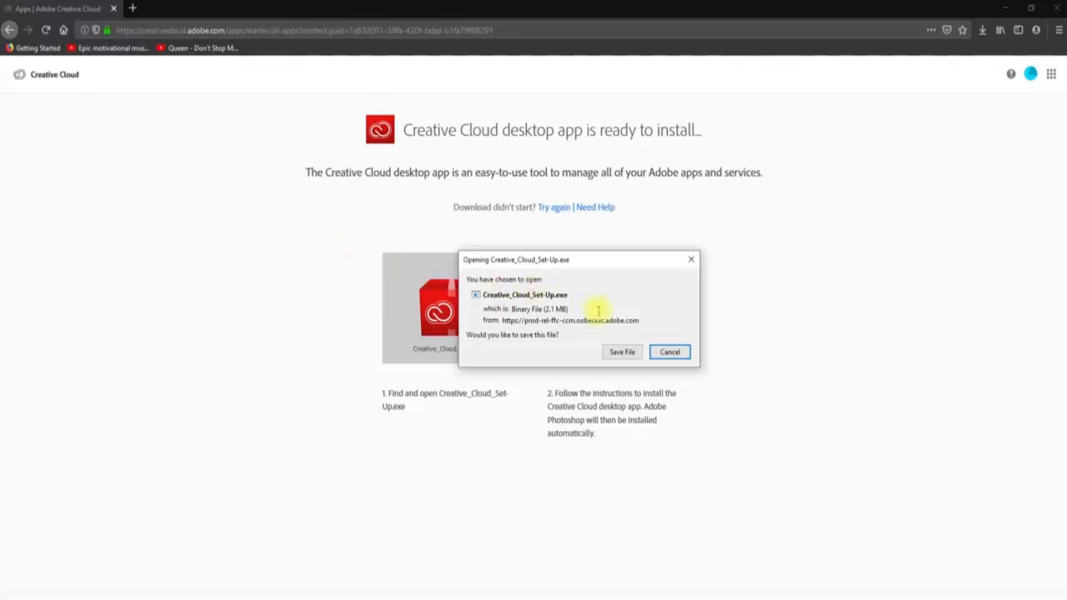
Save Creative_Cloud_Set-Up.exe and run it from the Downloads folder, then close the folder window.
click(618, 351)
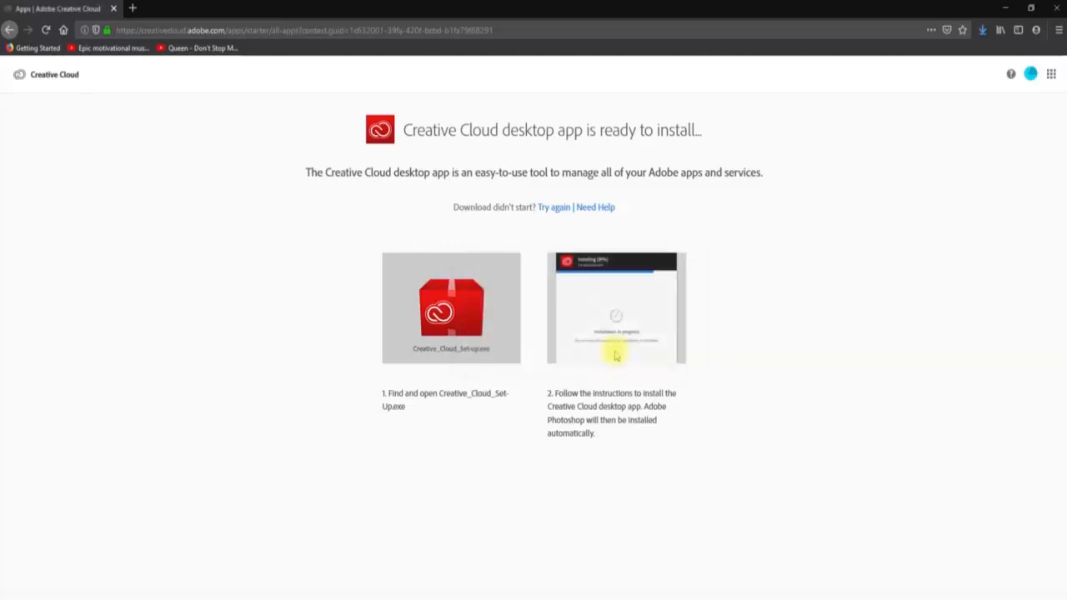
click(981, 31)
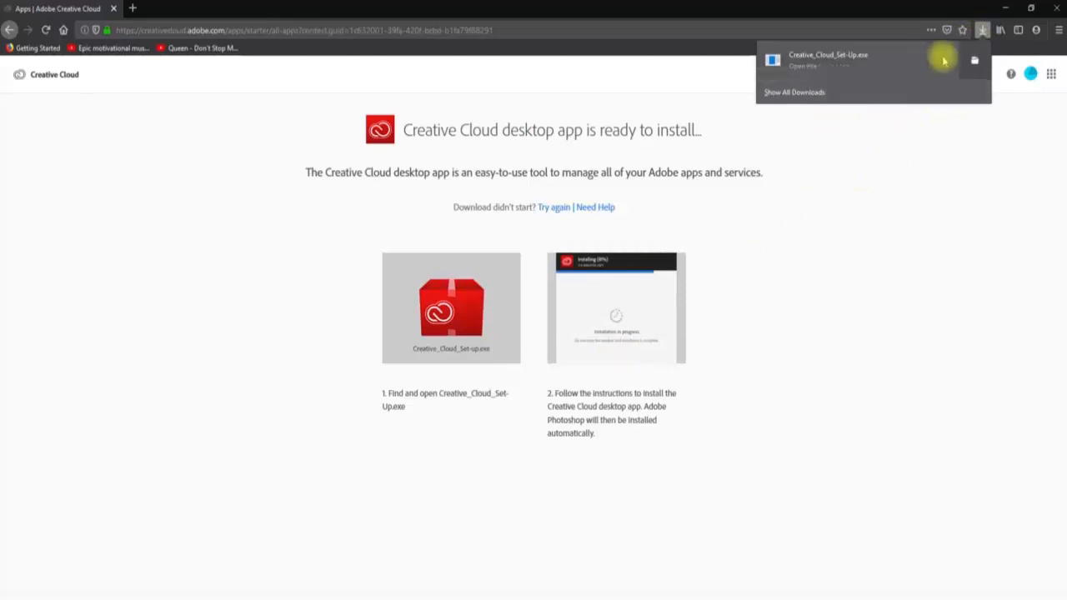
click(981, 30)
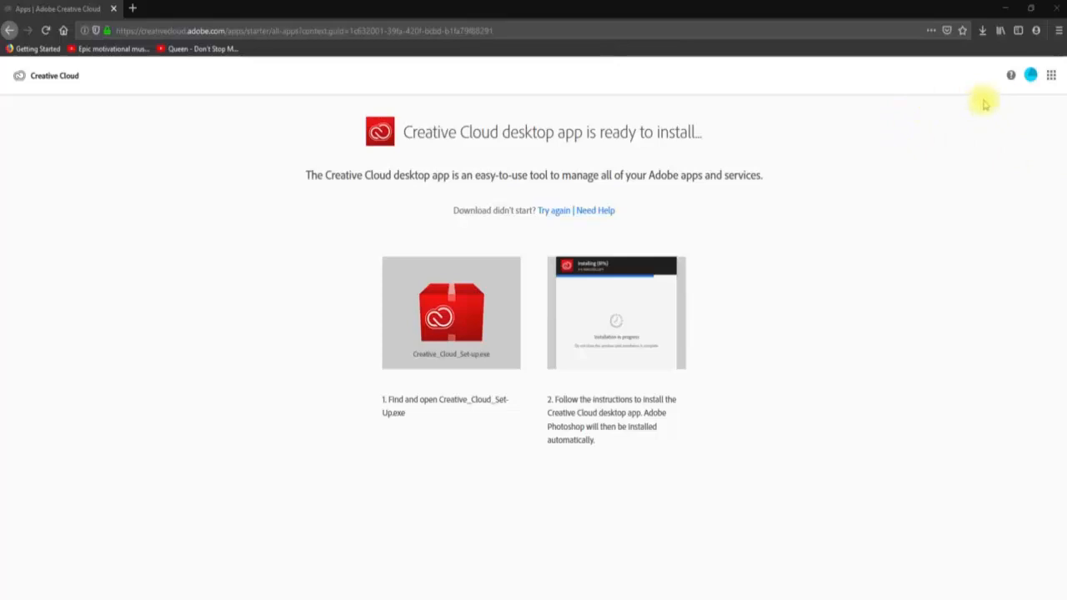
click(982, 30)
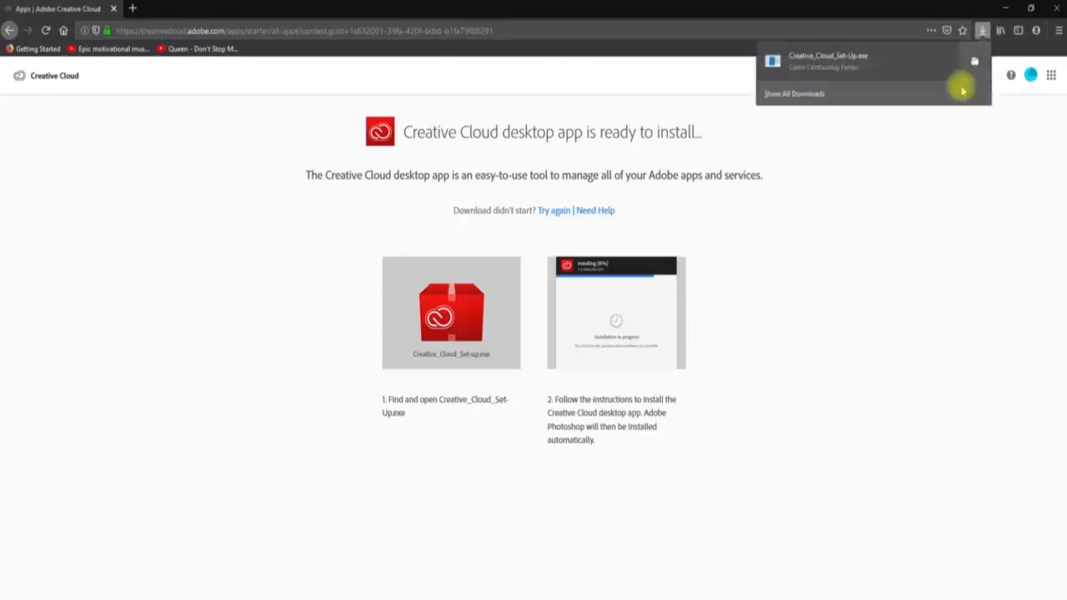
click(814, 55)
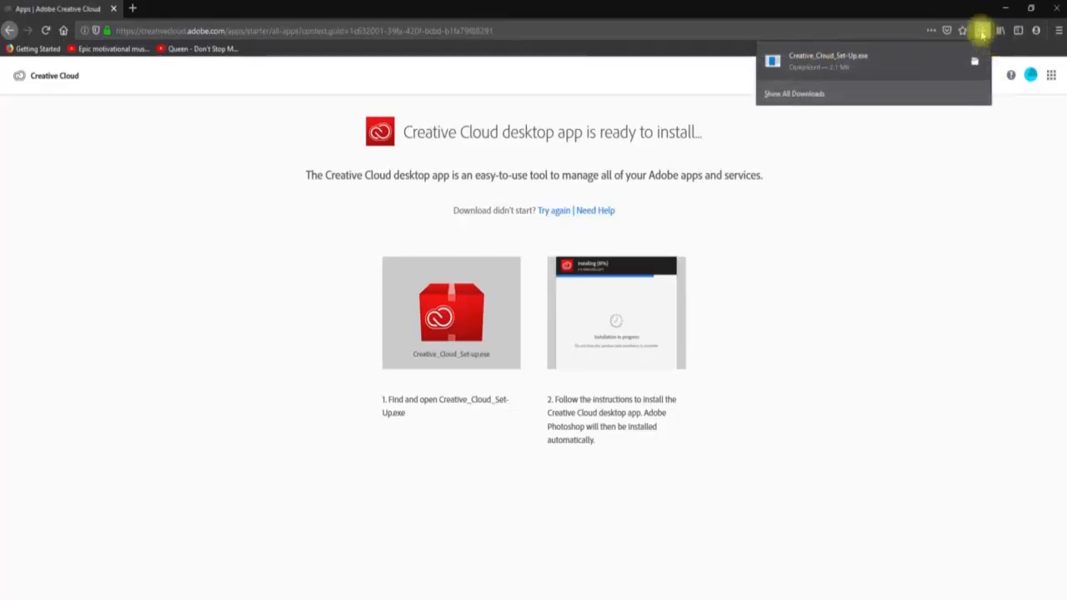
click(975, 63)
double_click(399, 174)
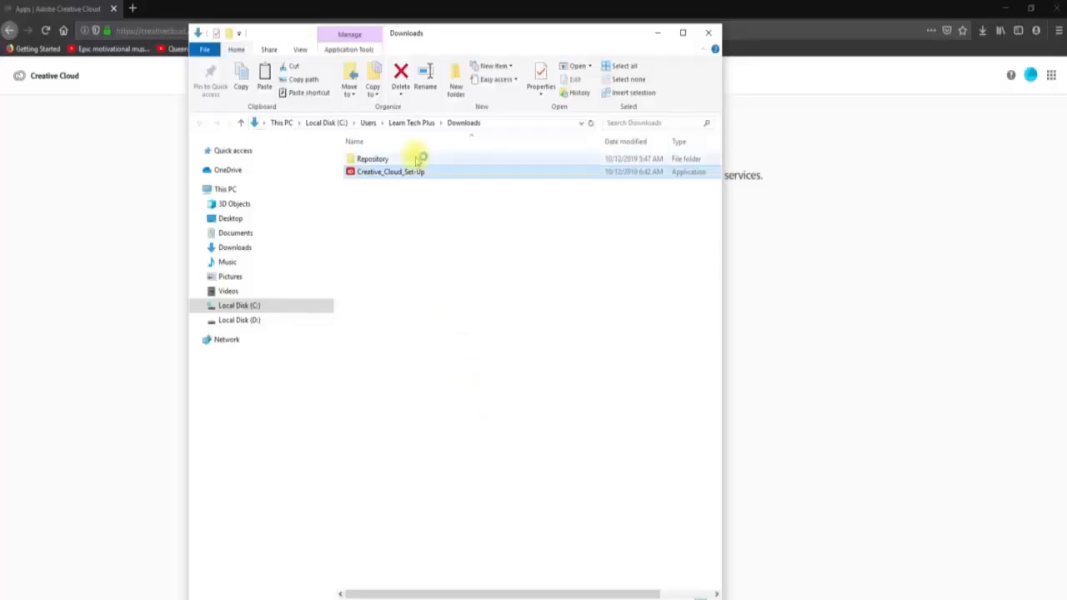
click(704, 35)
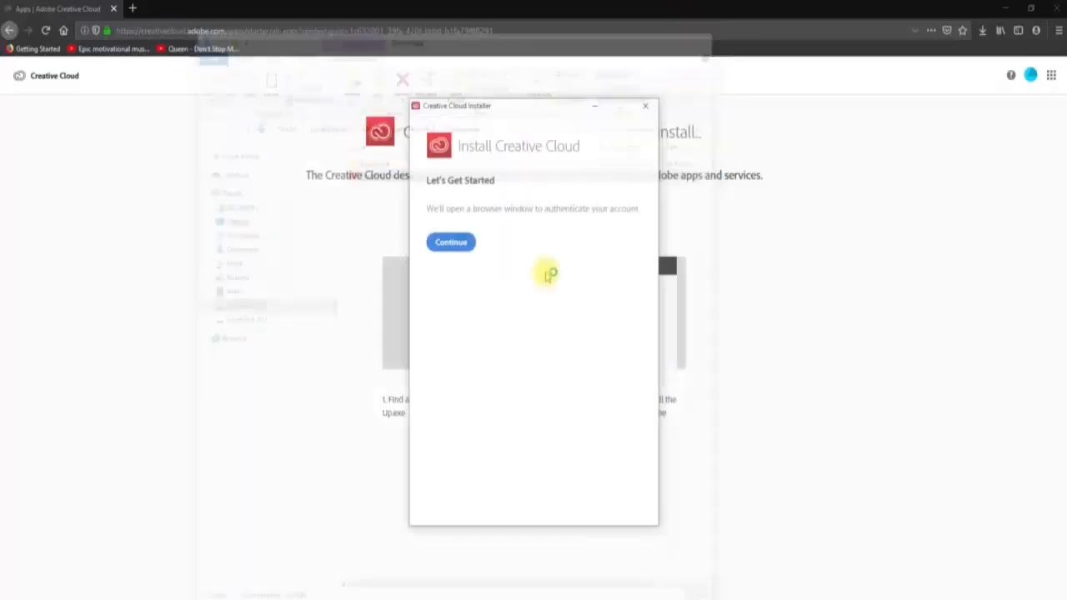
Continue the Creative Cloud installation through browser authentication and close the Adobe ID sign-in tab.
click(448, 241)
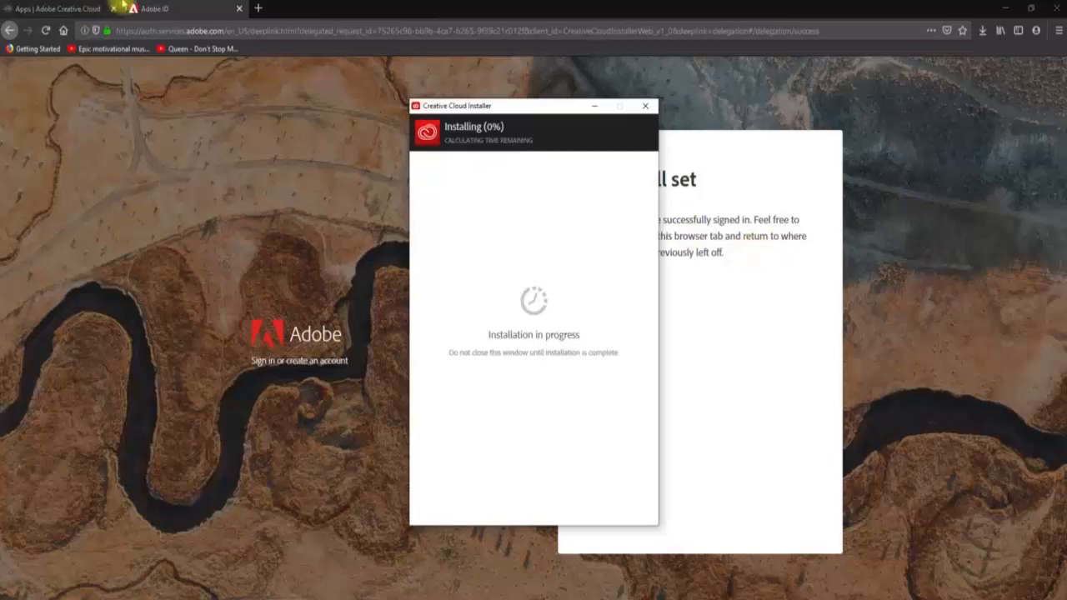
click(240, 9)
click(240, 9)
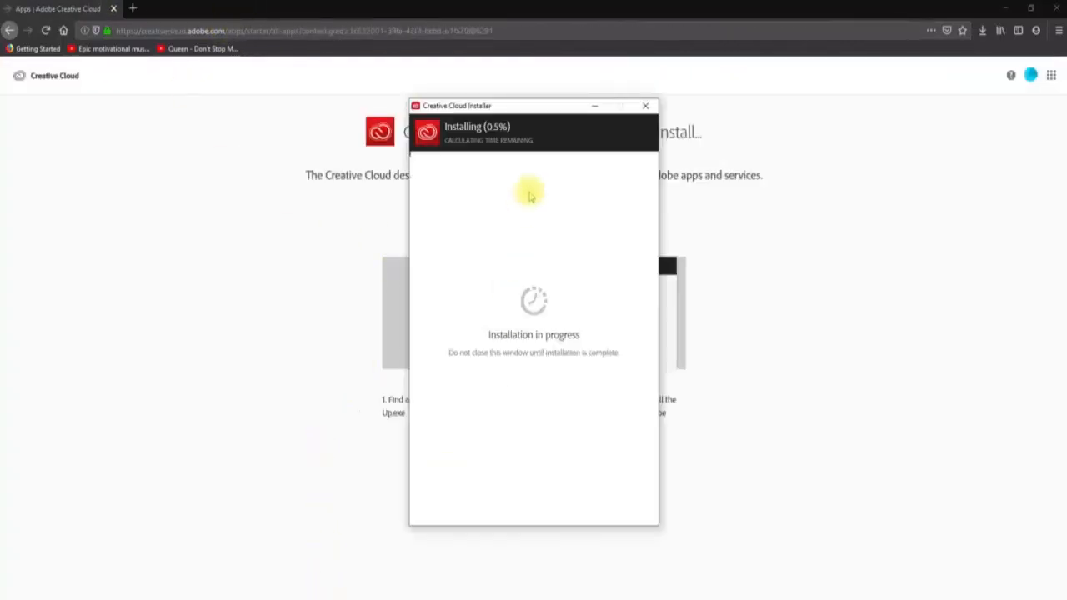
drag(542, 111, 407, 111)
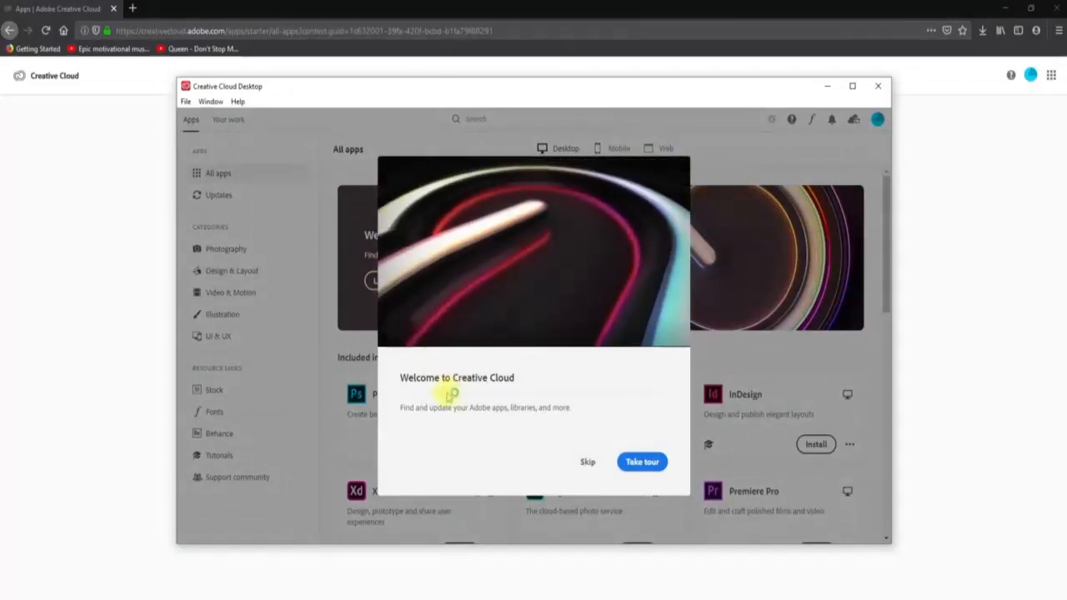
Skip the Creative Cloud welcome tour and maximize the Creative Cloud Desktop window.
click(588, 463)
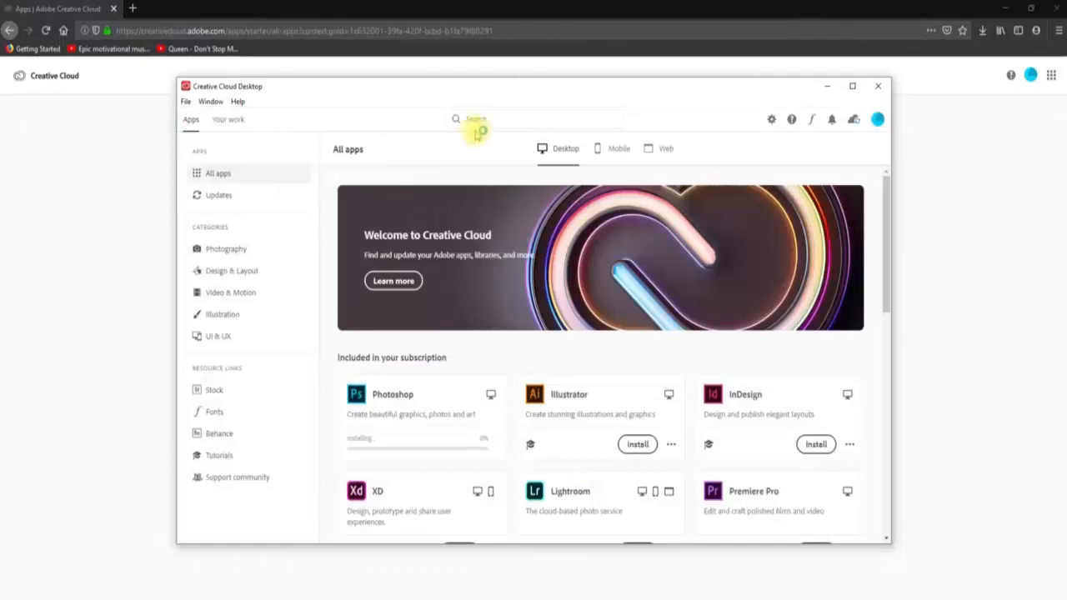
click(851, 85)
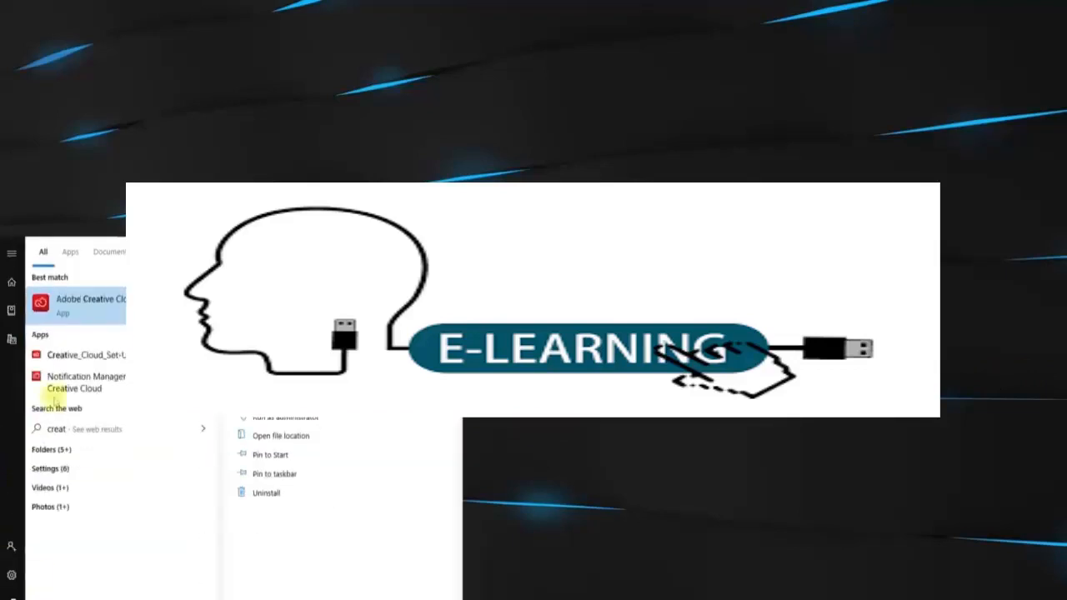
Open Adobe Creative Cloud from the Windows search results and pin it to the taskbar.
click(74, 303)
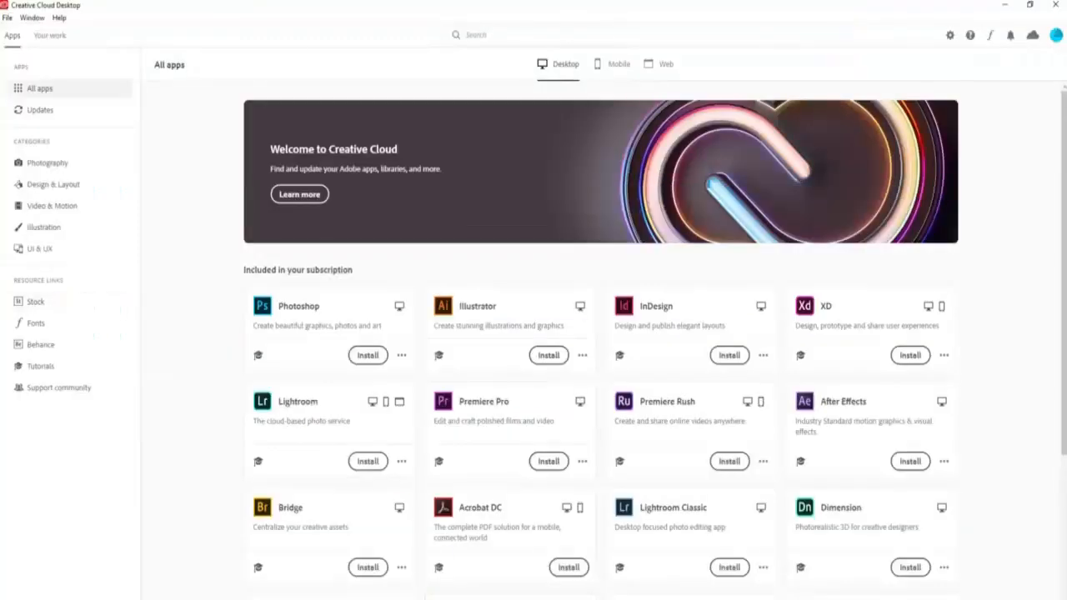
right_click(314, 599)
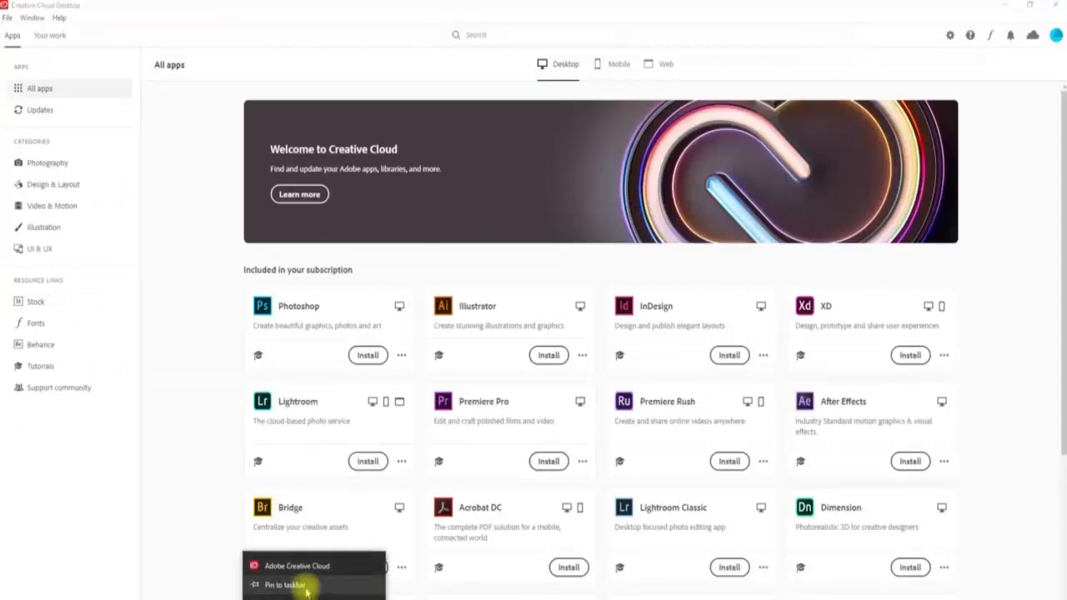
click(305, 586)
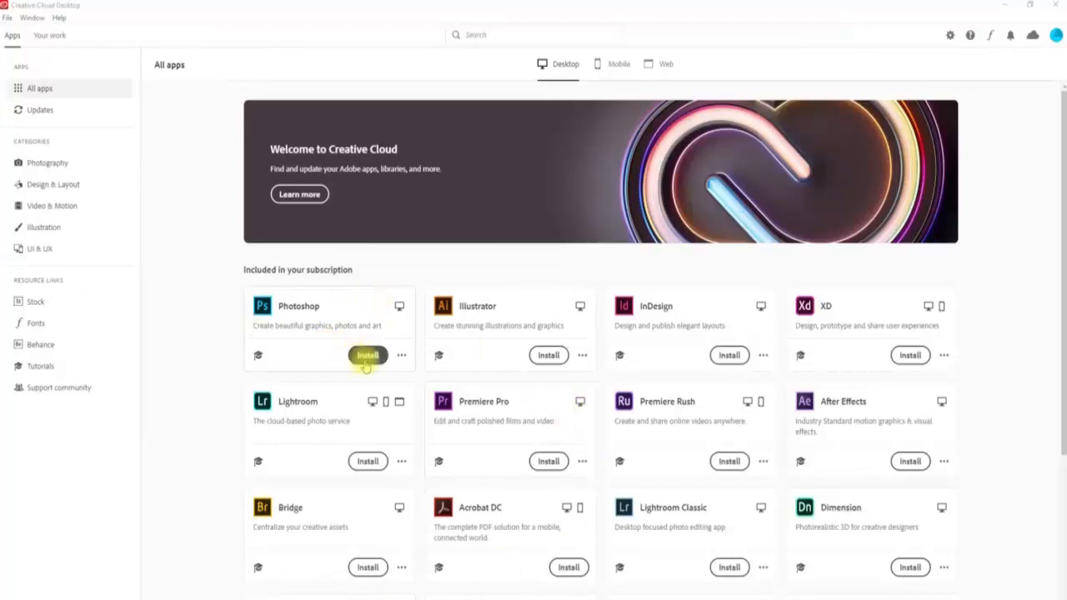
Install Photoshop from the subscription apps and open it once installed.
click(366, 367)
click(366, 356)
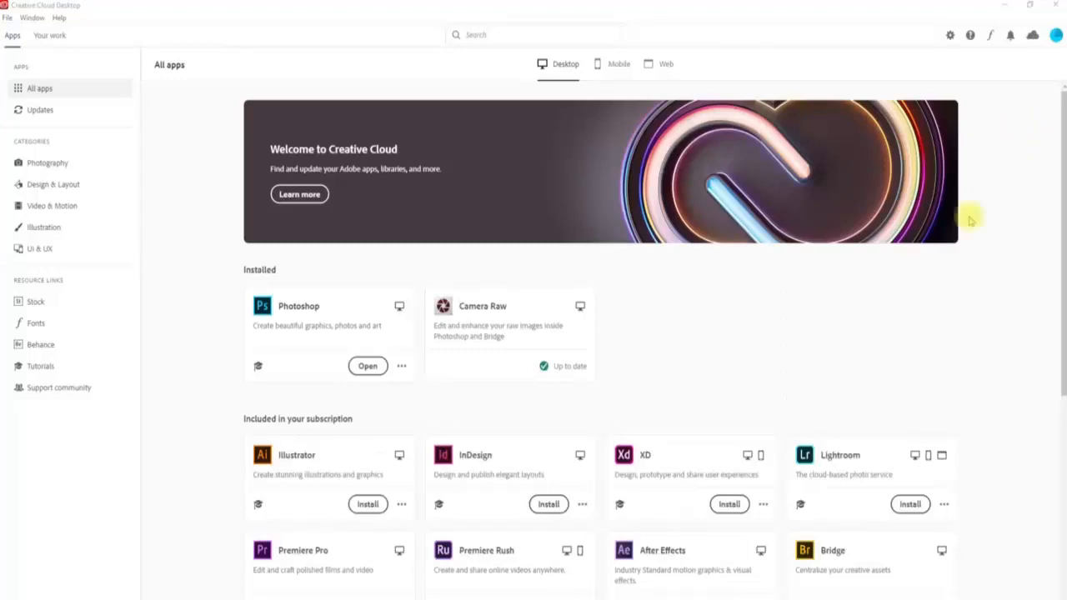
click(364, 367)
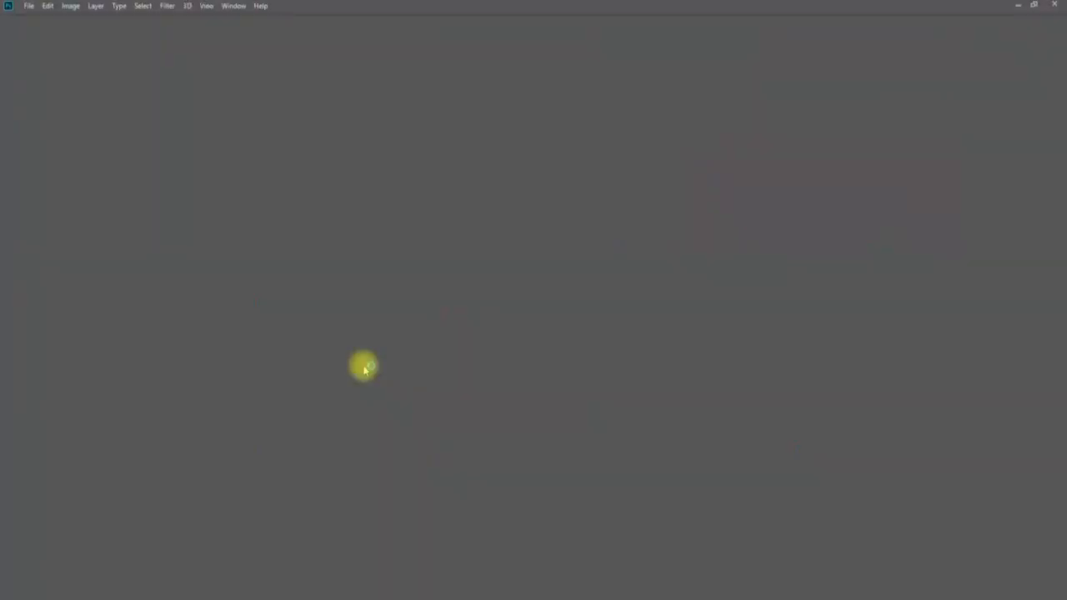
Pin Adobe Photoshop CC 2019 to the taskbar.
right_click(314, 597)
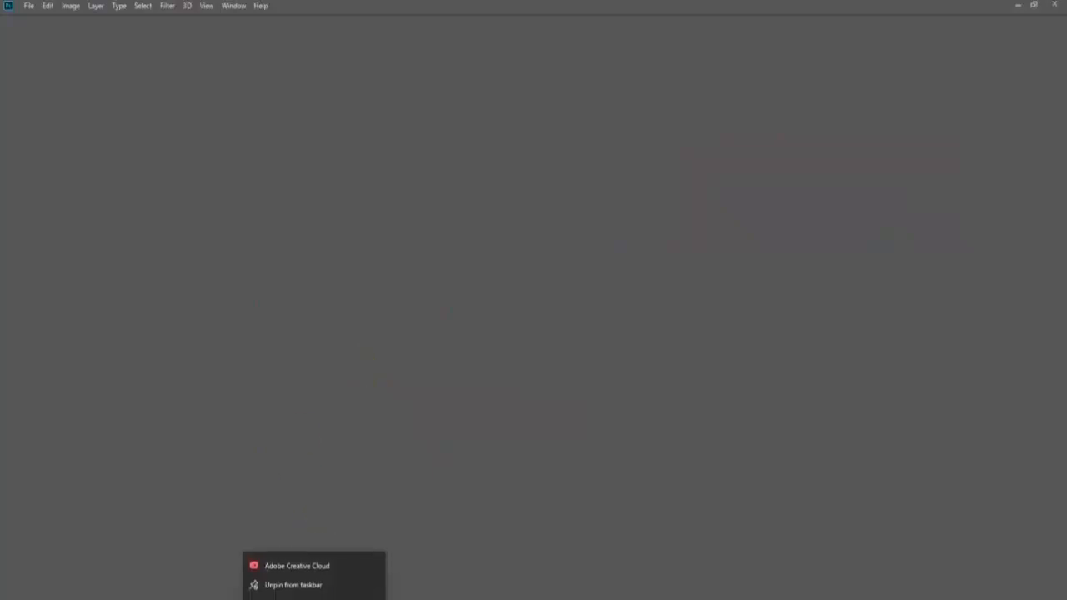
right_click(341, 597)
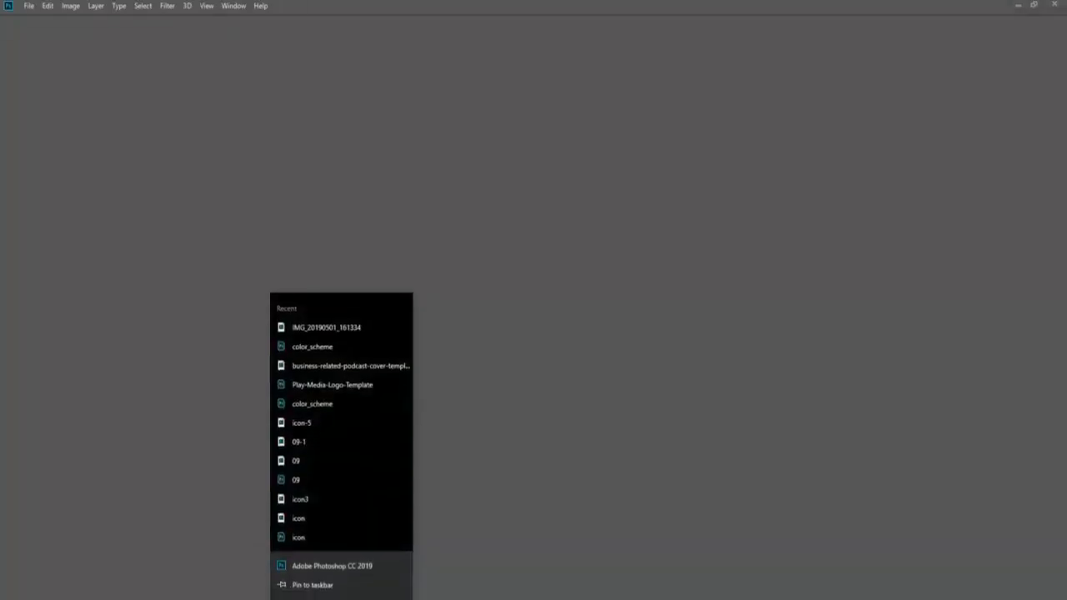
click(313, 585)
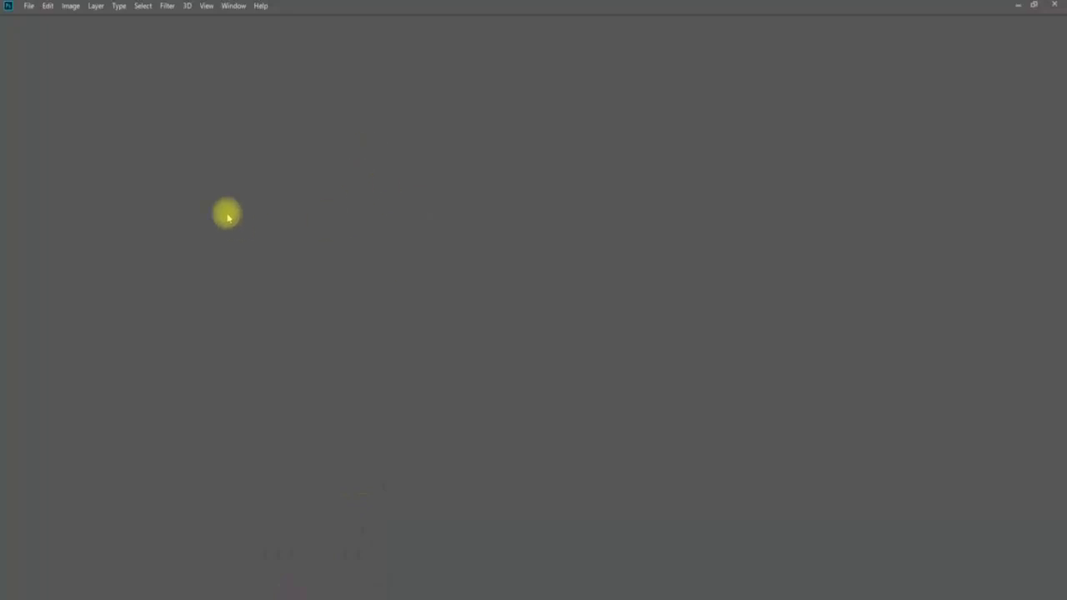
click(265, 7)
click(265, 7)
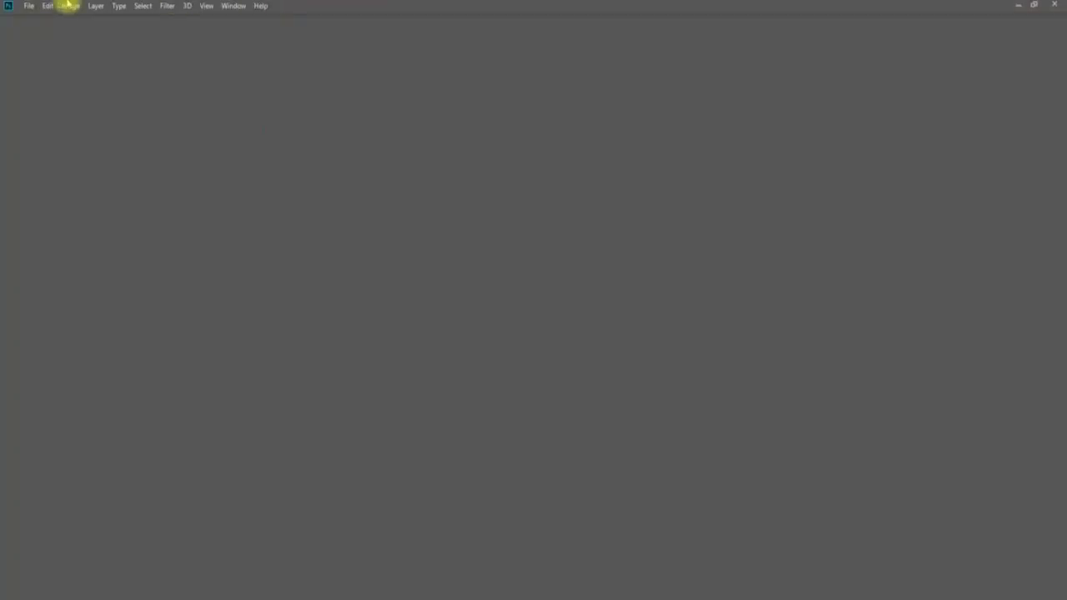
click(32, 6)
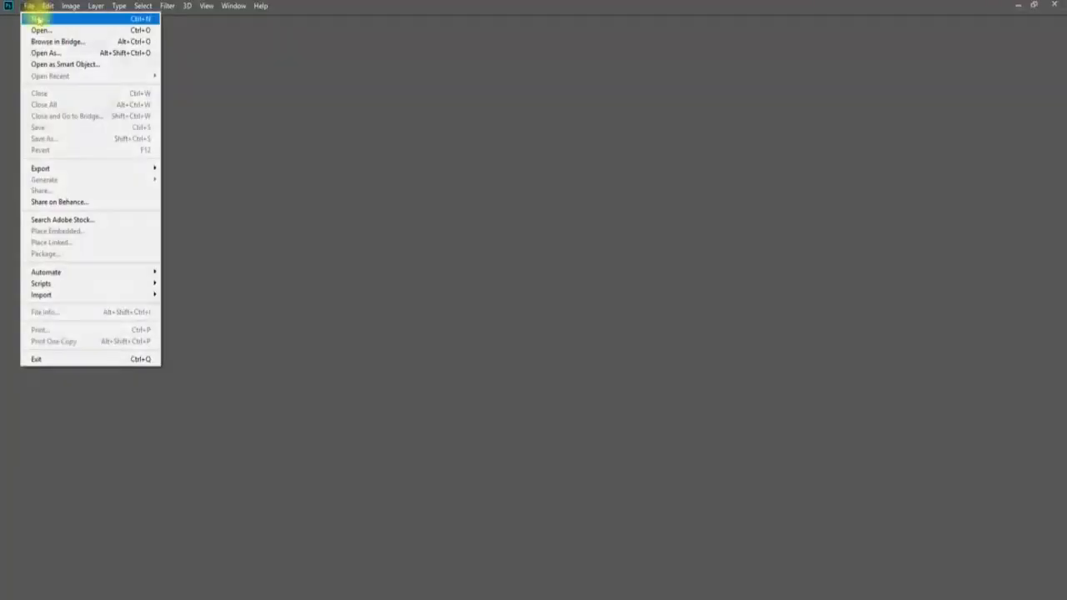
click(35, 18)
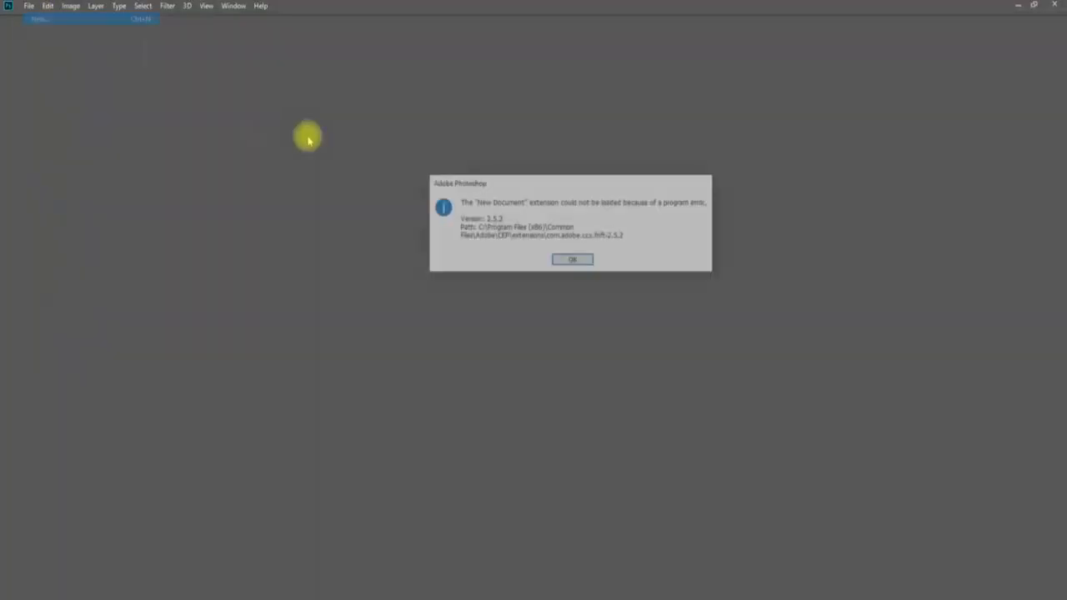
click(571, 261)
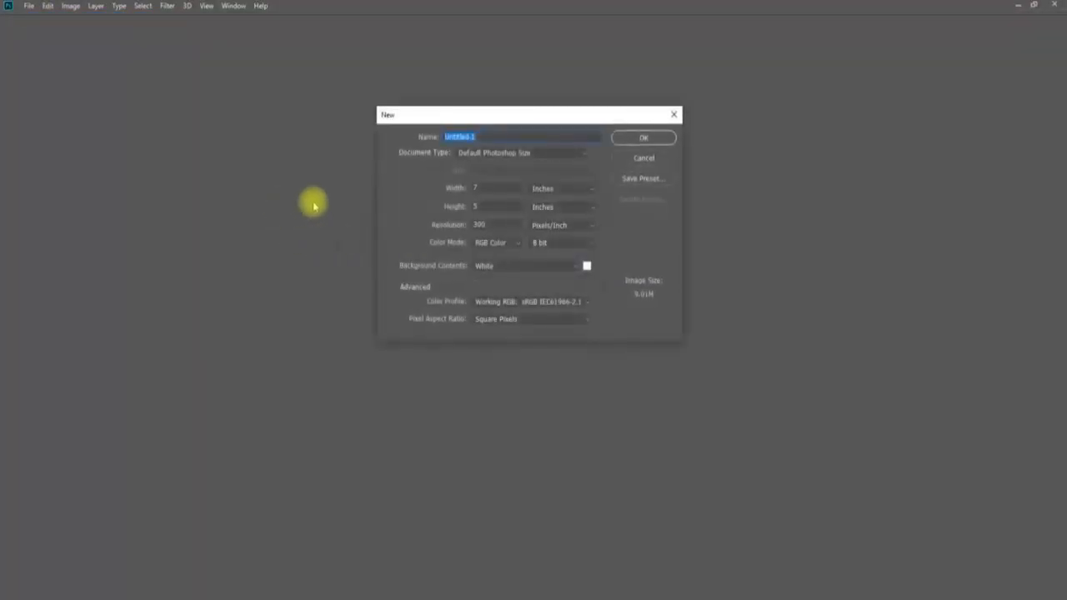
click(648, 160)
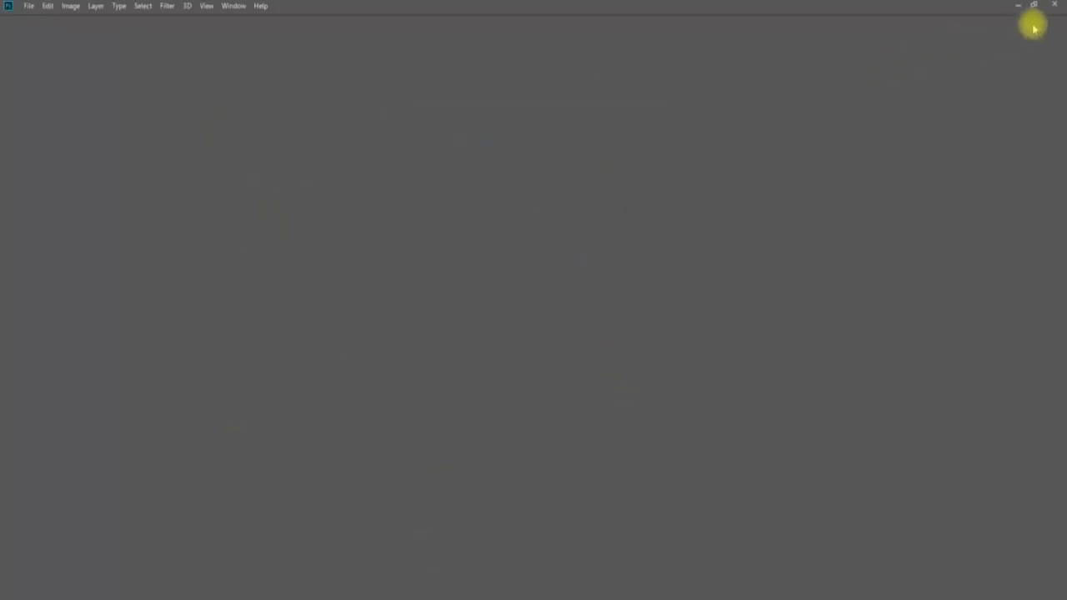
Restart Photoshop from Creative Cloud and create a new document from the Default Photoshop Size photo preset, 7 x 5 in at 300 ppi.
click(1054, 6)
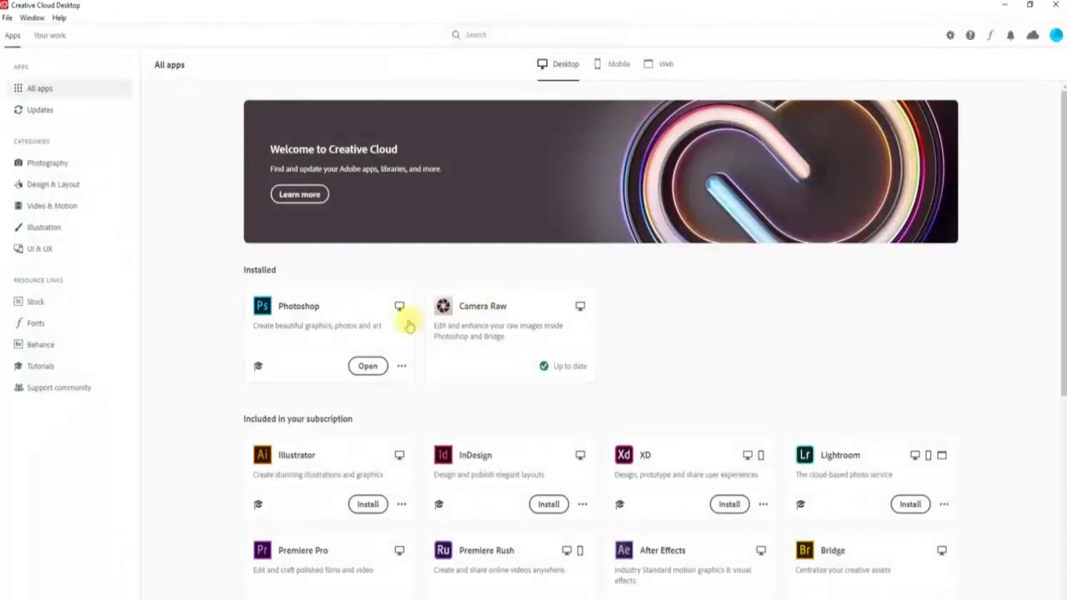
click(364, 372)
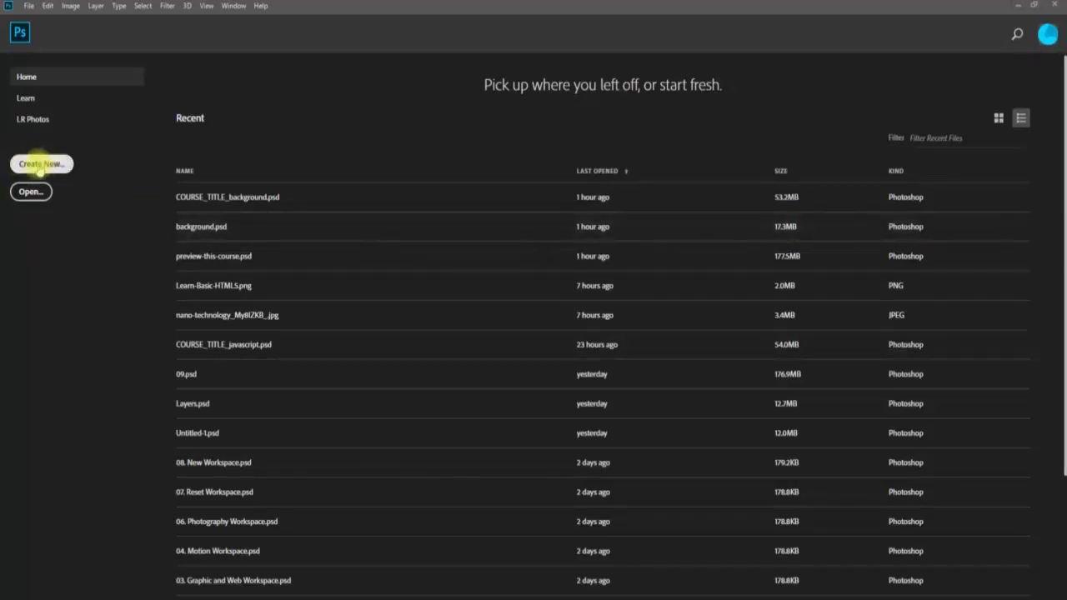
click(42, 163)
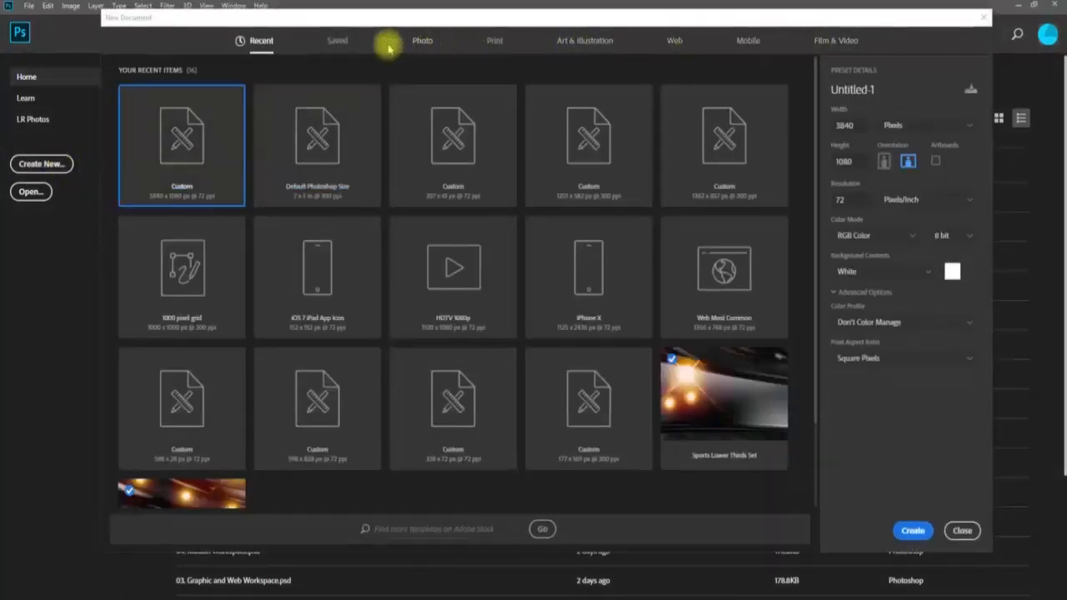
click(418, 42)
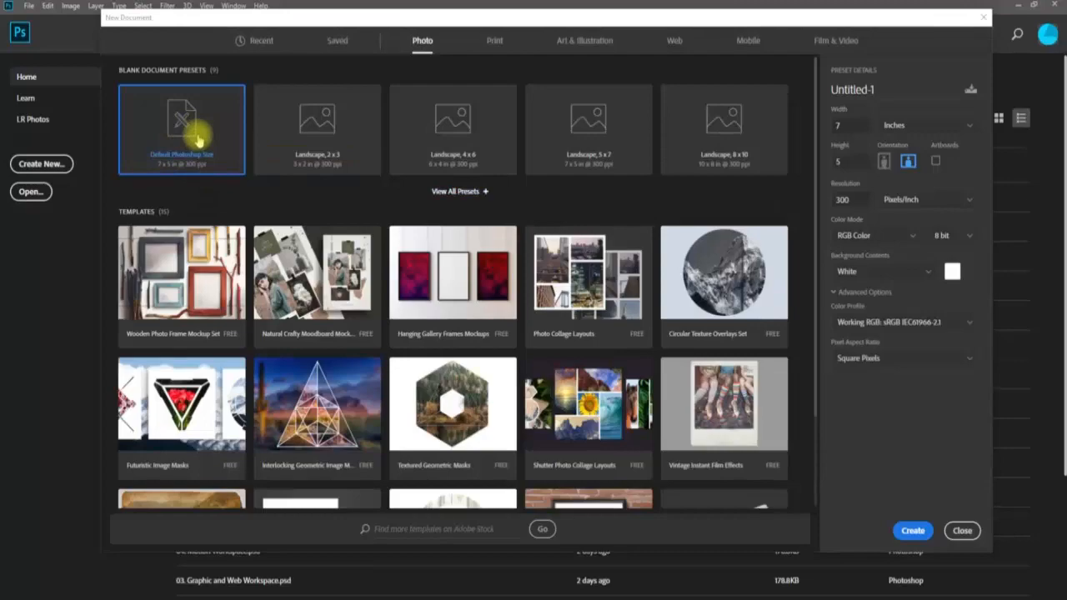
click(913, 530)
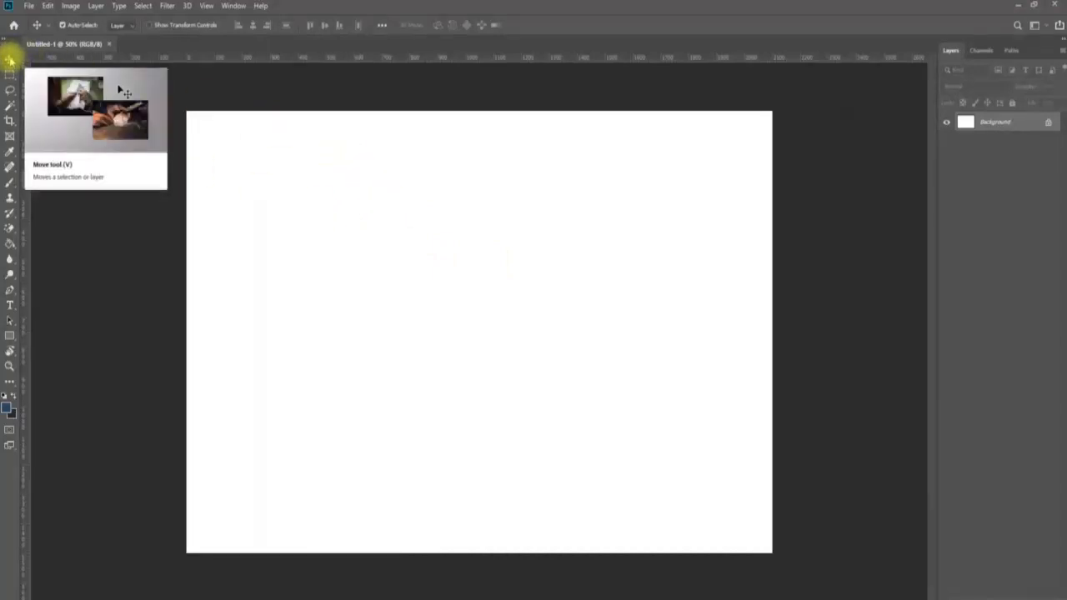
right_click(10, 61)
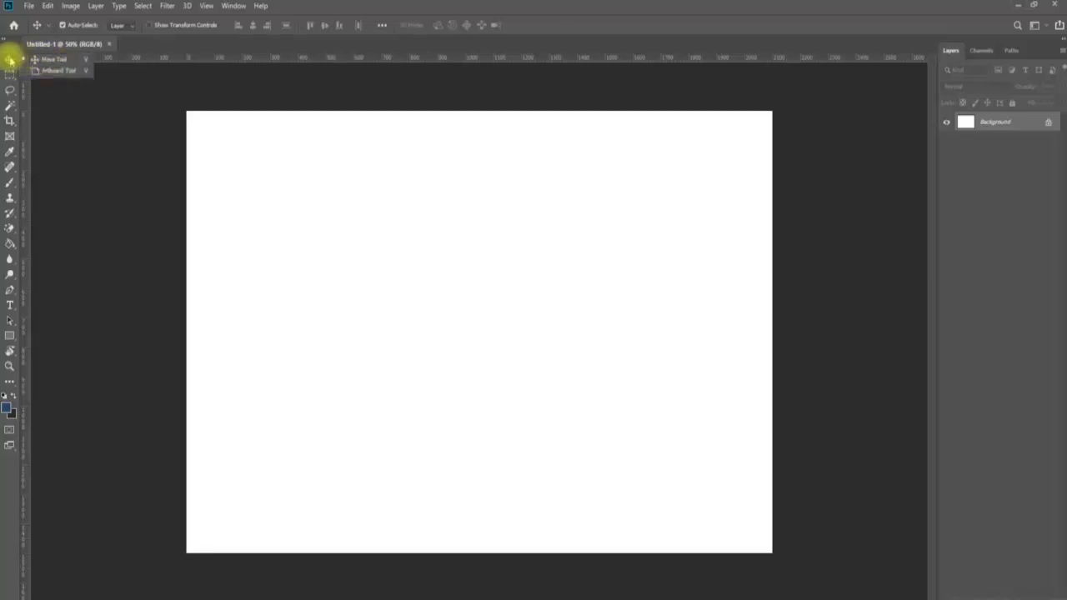
click(10, 61)
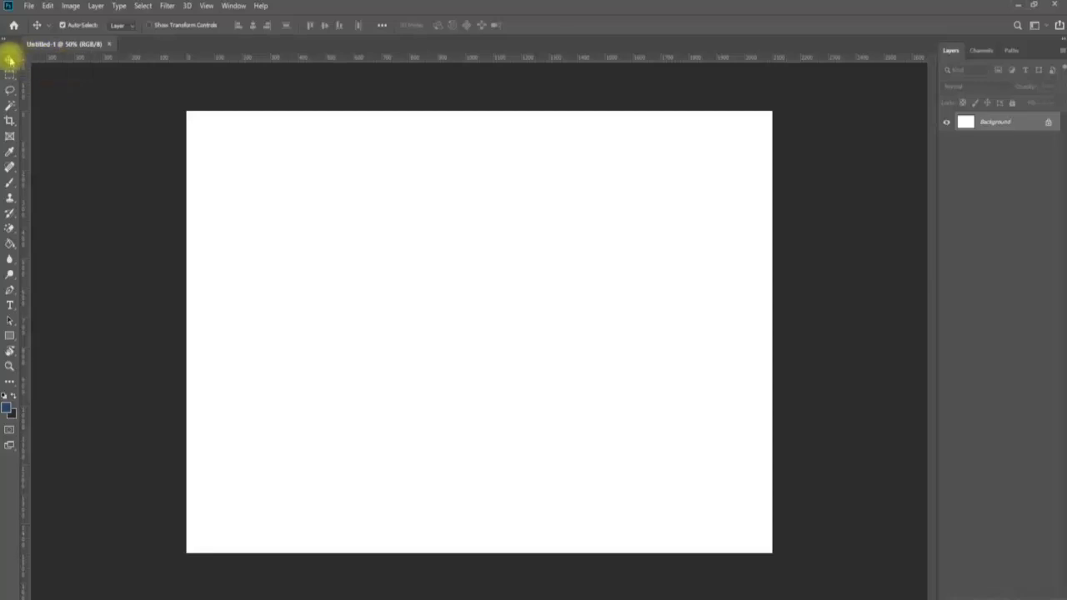
Draw a dark blue rectangle about 974 by 446 px, move it toward the canvas centre and place a duplicate directly above it.
click(10, 337)
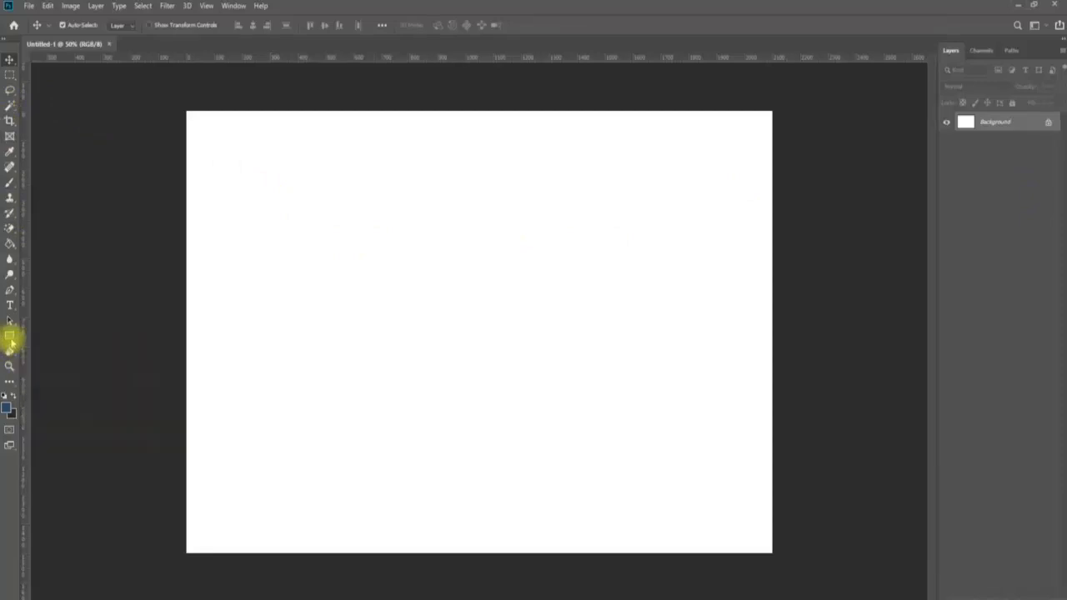
drag(239, 169, 511, 300)
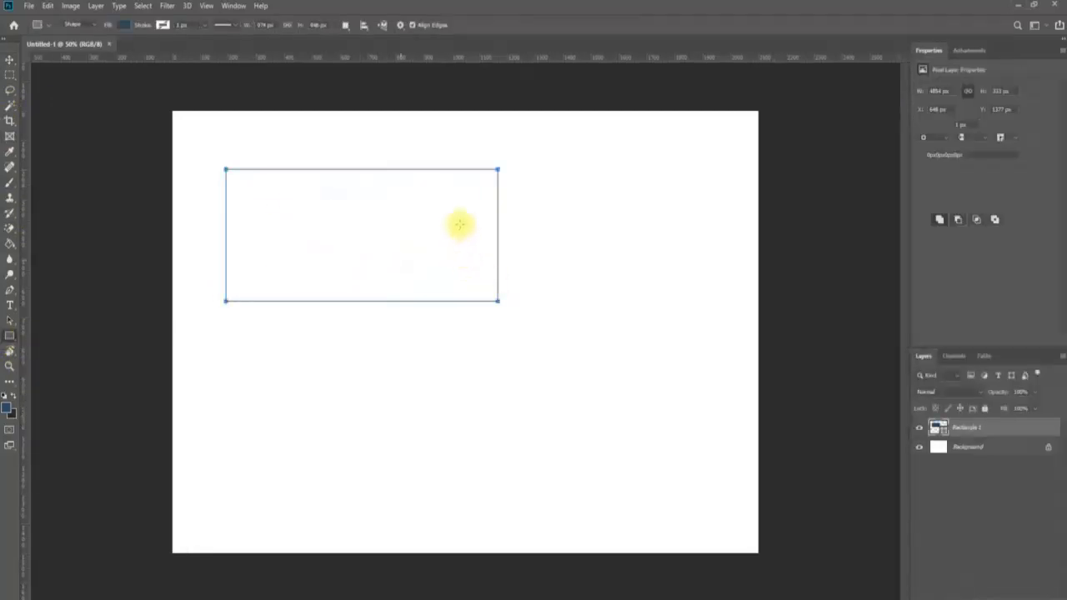
key(v)
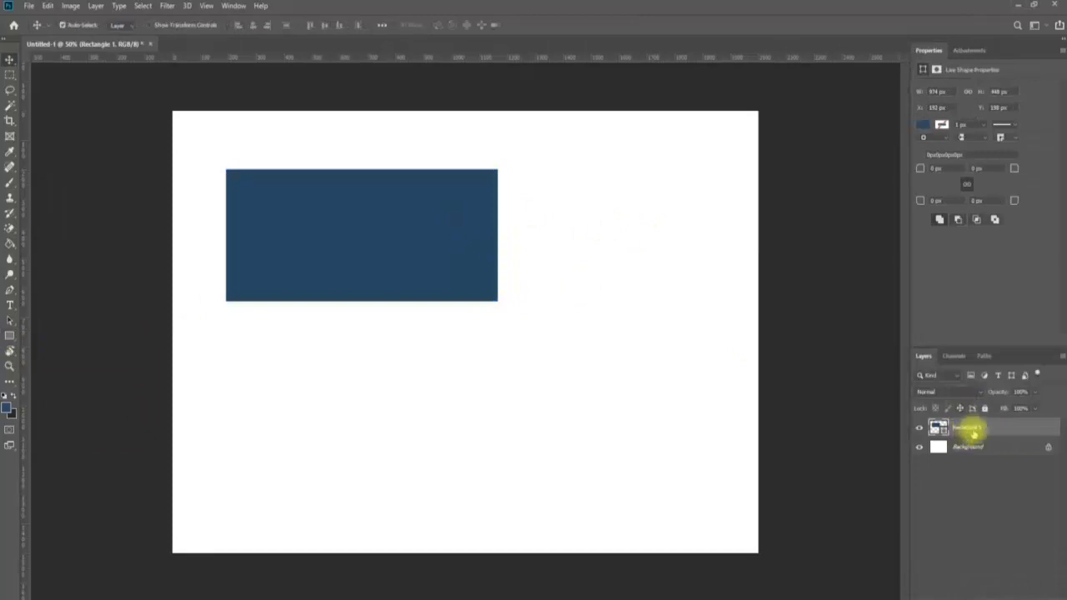
drag(369, 240, 438, 236)
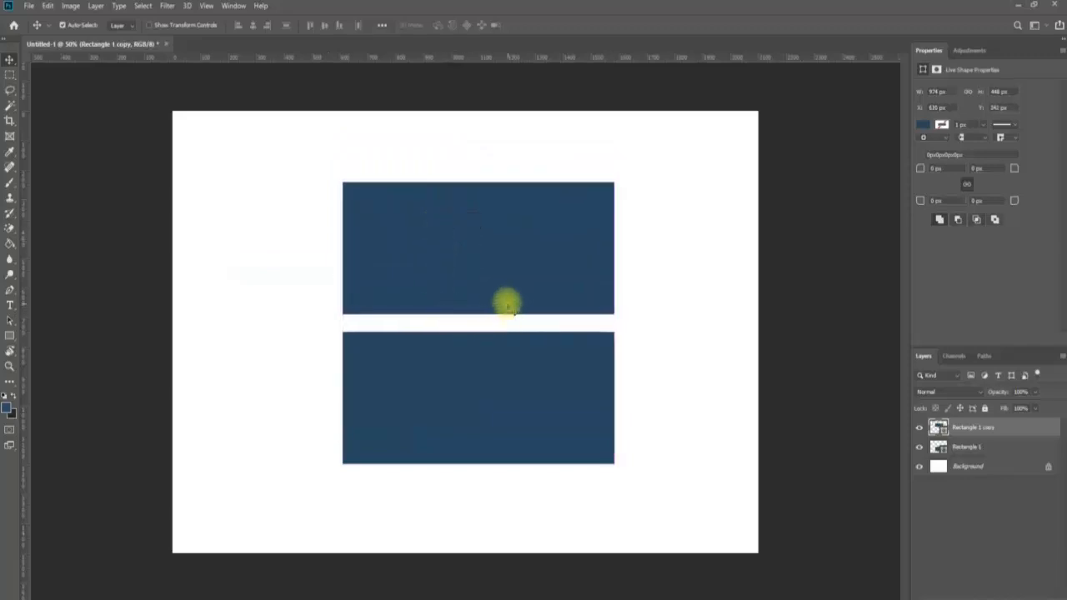
Move both rectangles together toward the canvas's left edge and duplicate the pair alongside to form a two-by-two grid.
shift+click(971, 448)
drag(555, 266, 415, 265)
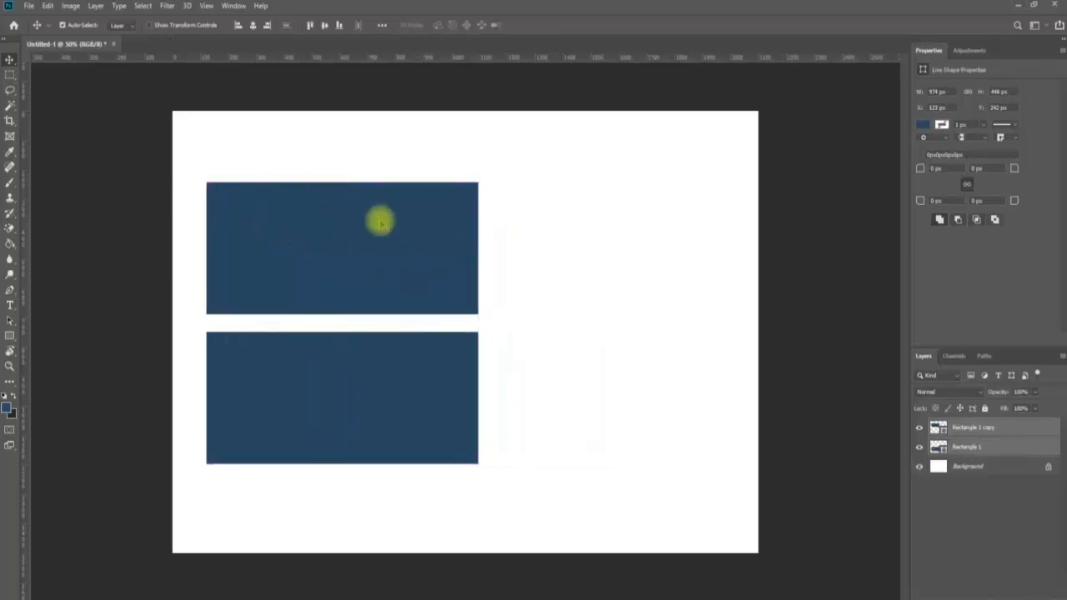
drag(357, 233, 640, 237)
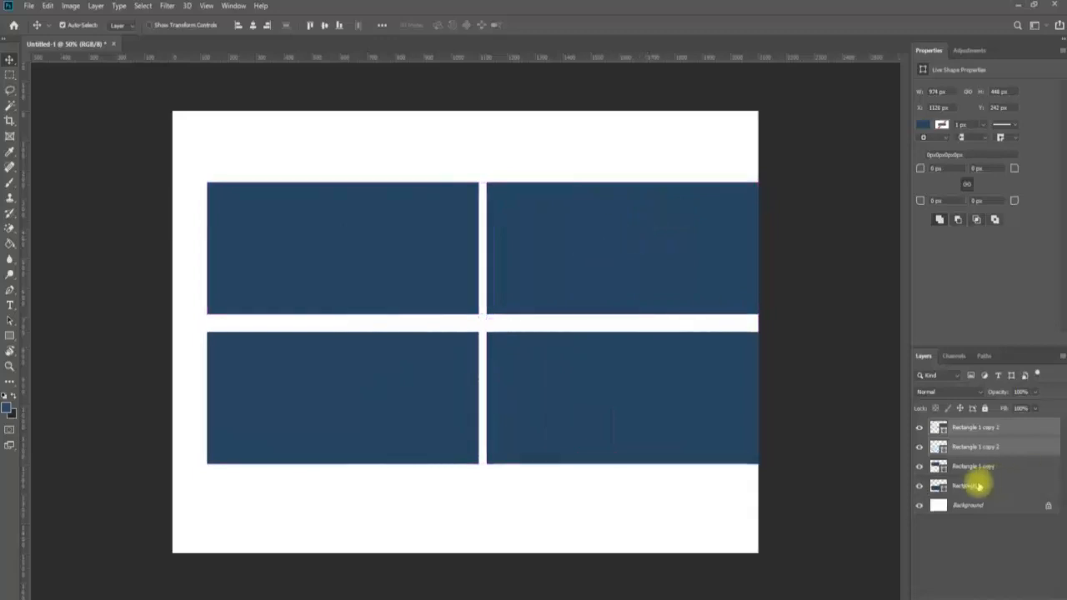
Select all four rectangle layers and move them together to about X 62 px, Y 272 px so the grid fits inside the canvas.
shift+click(976, 491)
click(983, 433)
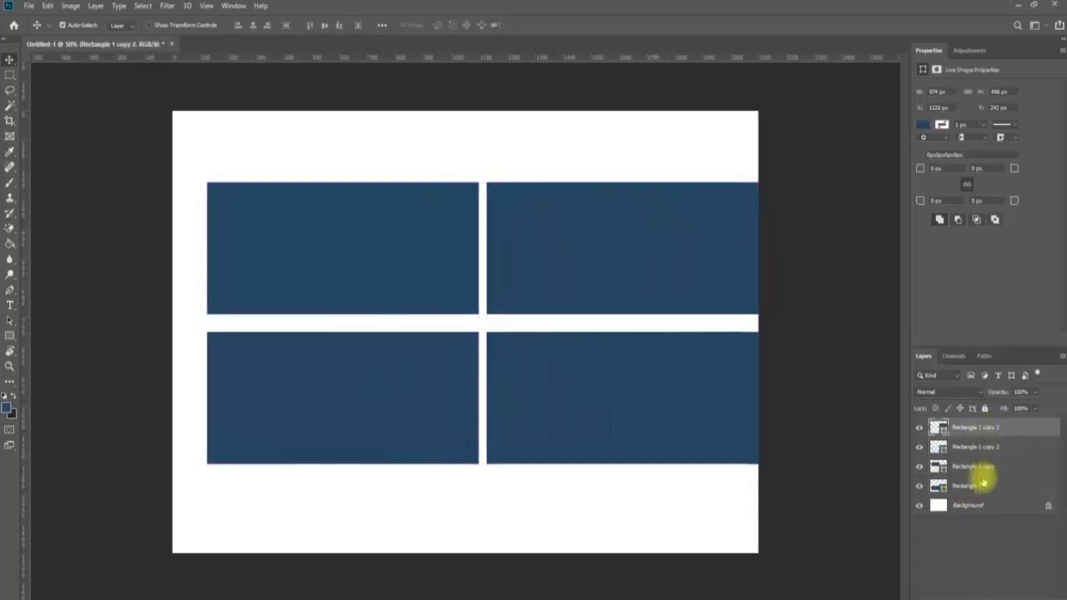
shift+click(980, 486)
mouse_move(443, 248)
mouse_down()
mouse_move(431, 236)
mouse_move(426, 261)
mouse_up()
key(ctrl)
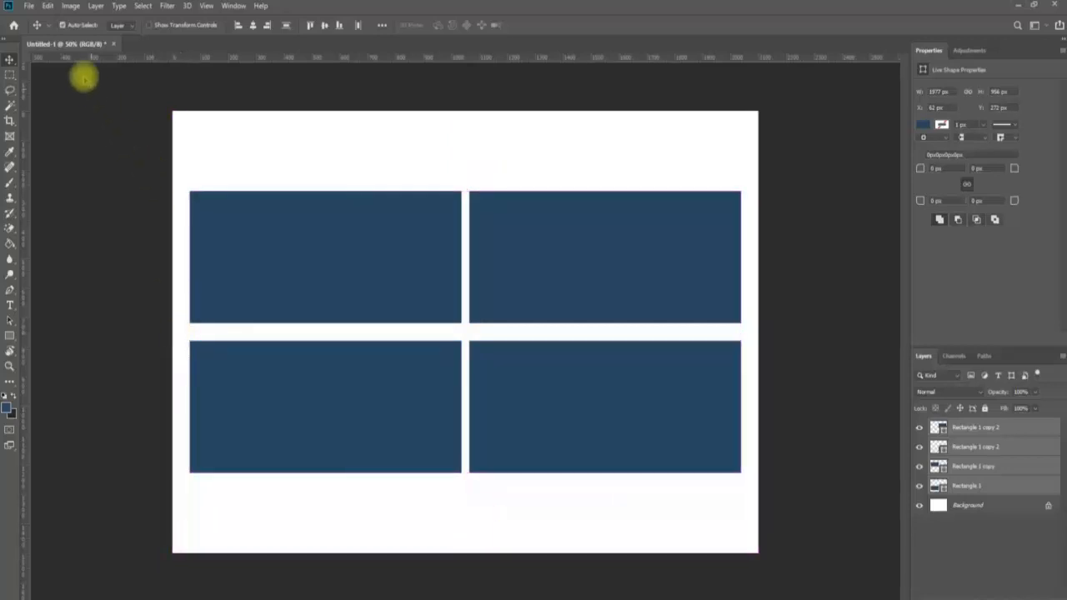
Draw an artboard about 2116 by 1500 px around the entire canvas with the Artboard tool.
click(10, 63)
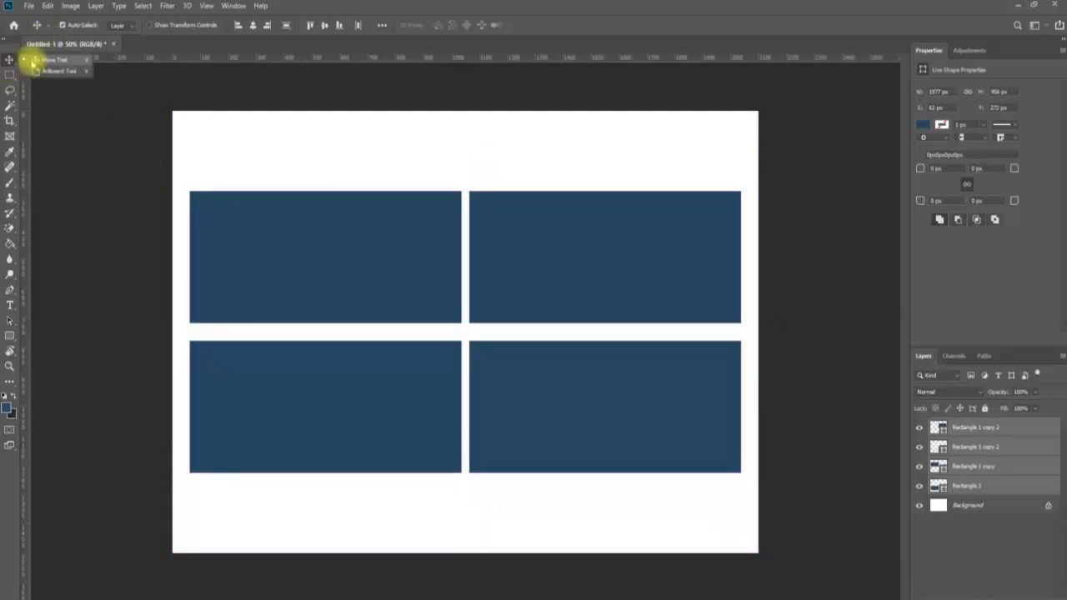
click(7, 60)
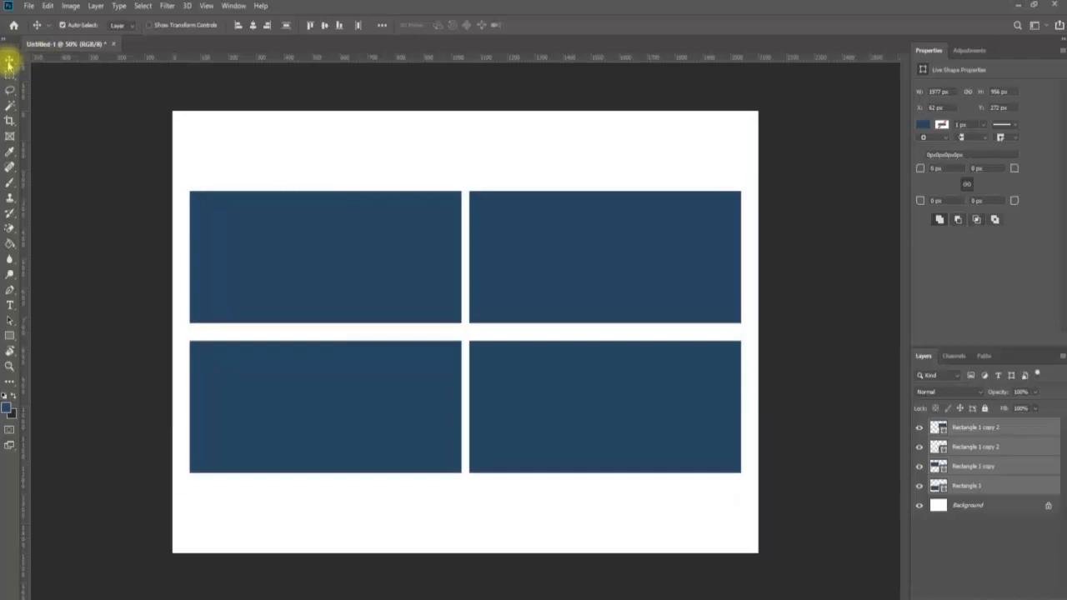
click(10, 61)
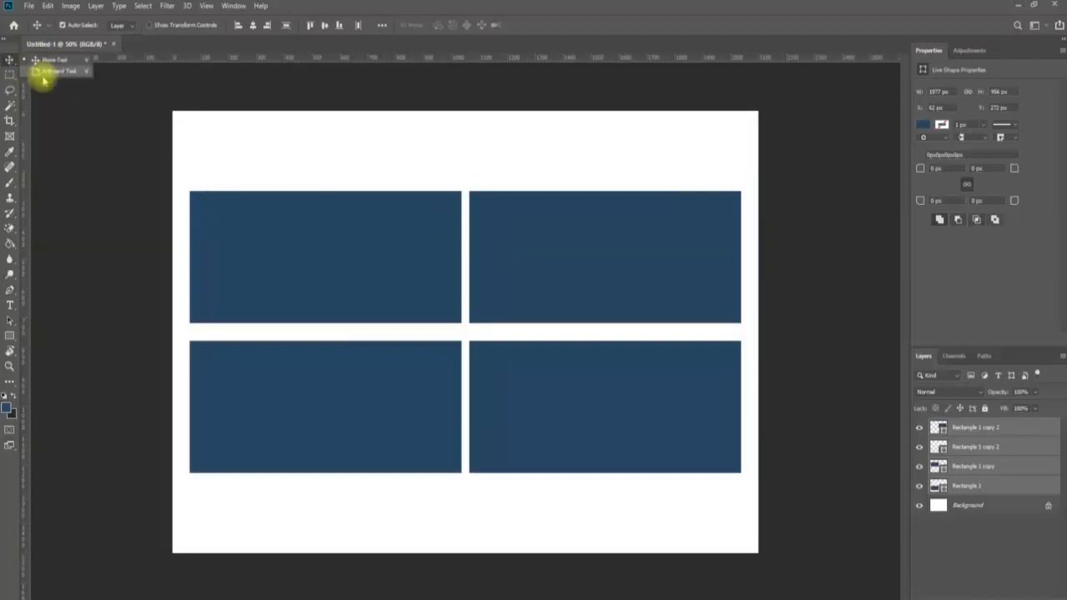
click(43, 75)
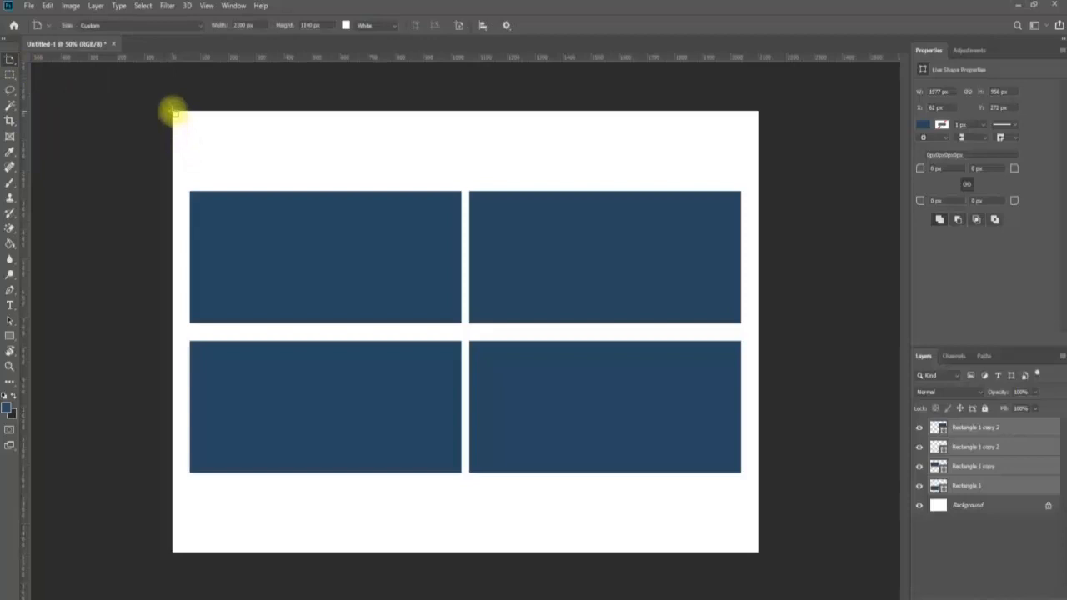
drag(173, 111, 761, 551)
right_click(761, 555)
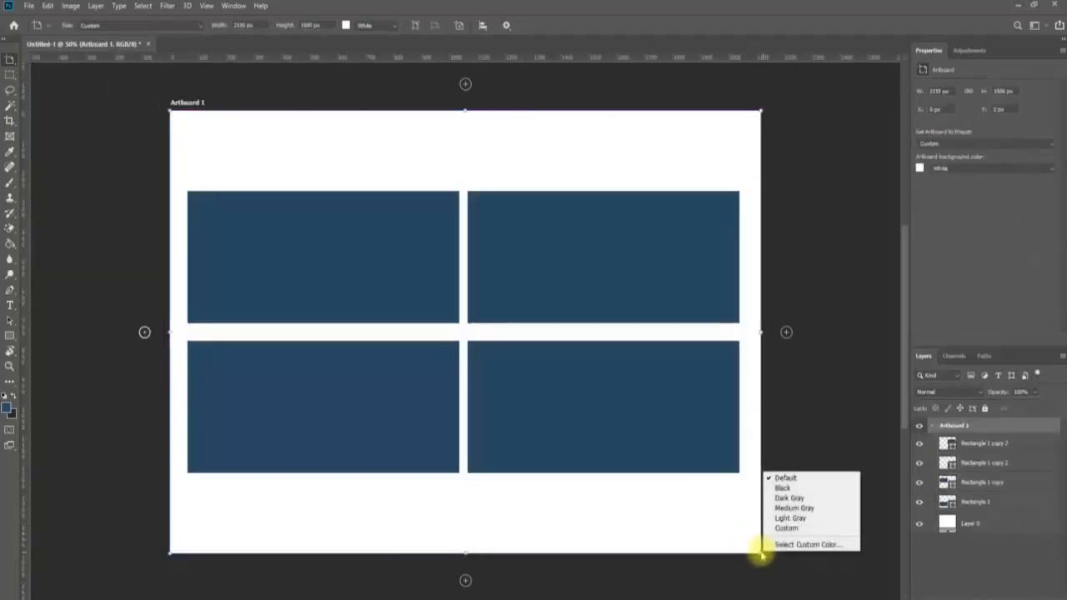
click(786, 354)
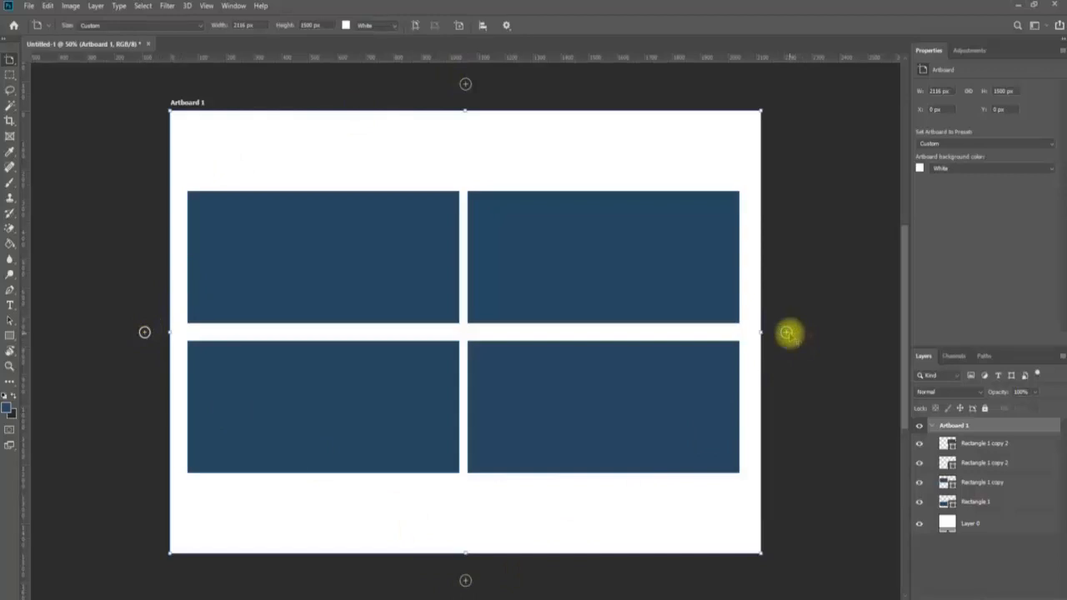
Add three more blank artboards in a row to the right of Artboard 1 and switch back to the Move tool.
click(787, 333)
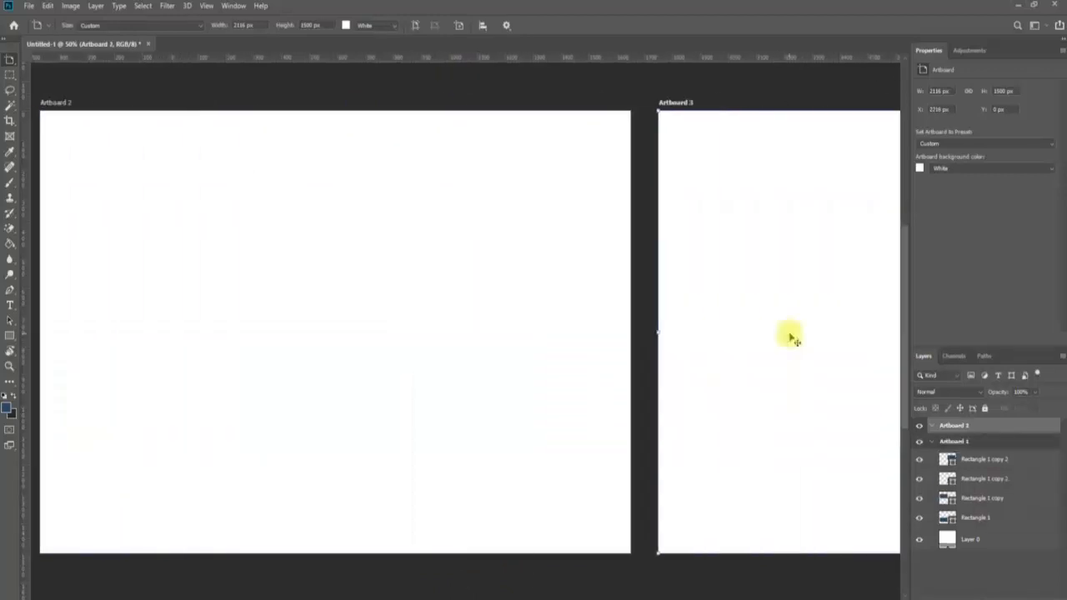
click(786, 333)
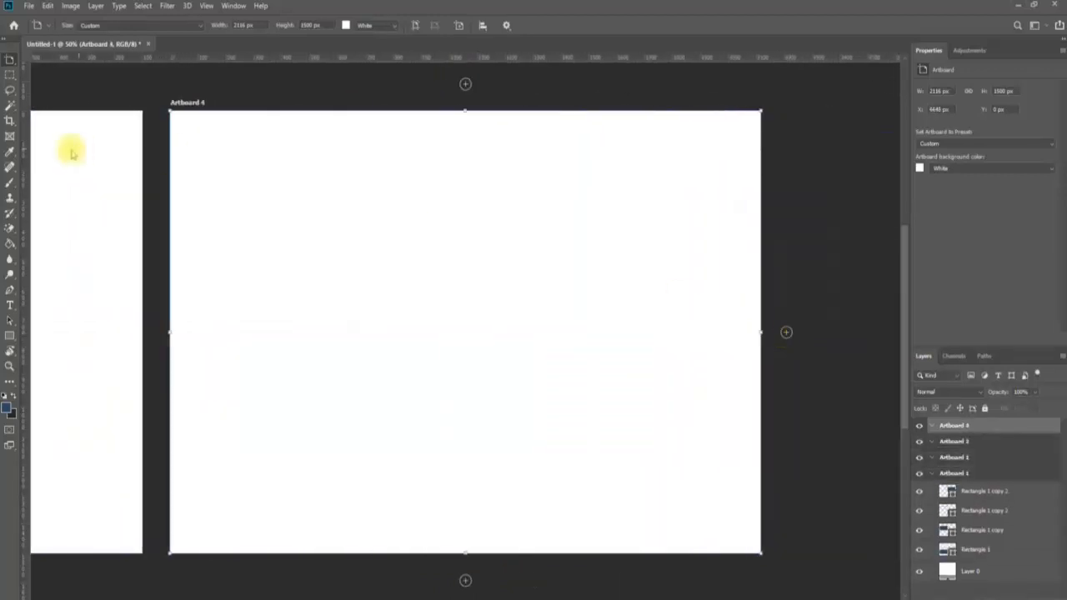
right_click(10, 59)
click(59, 60)
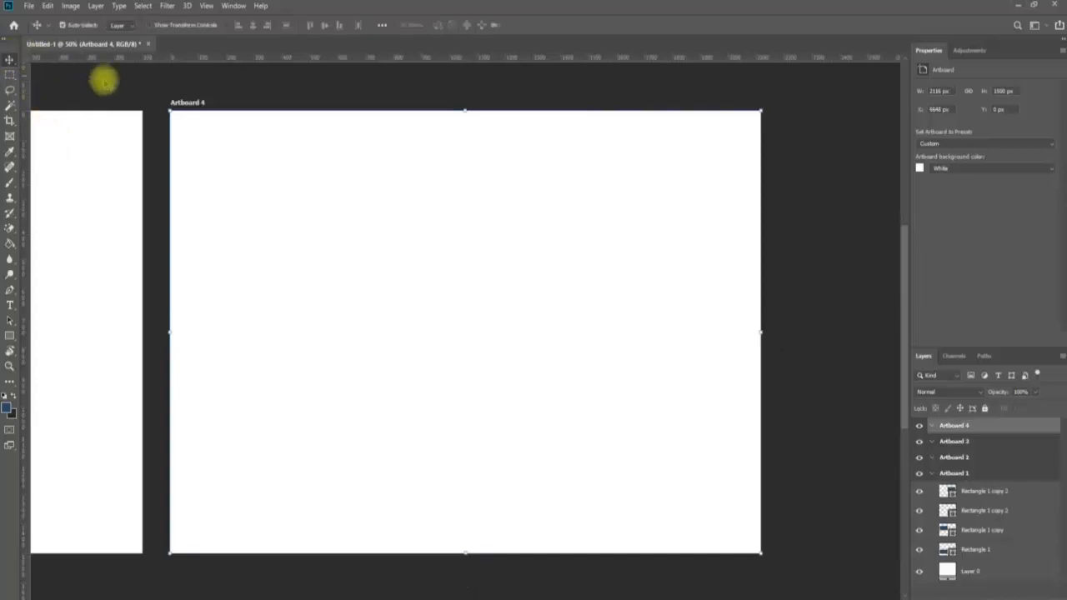
Examine the whole row of artboards at a smaller zoom, from Artboard 1 with the rectangles to Artboard 4.
key(z)
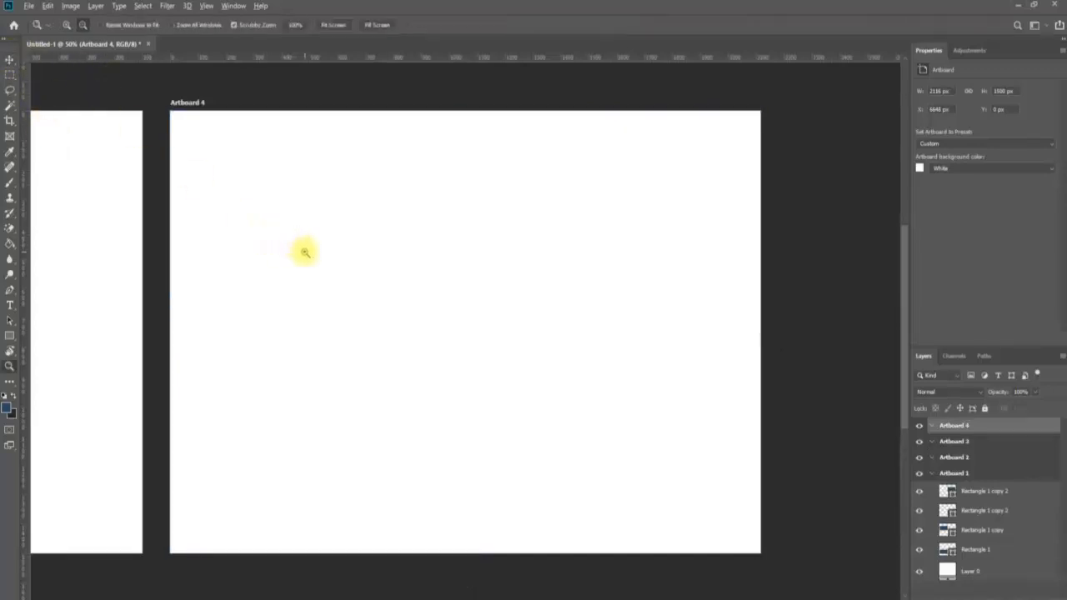
drag(306, 247, 209, 266)
drag(124, 257, 742, 237)
drag(290, 234, 307, 191)
key(v)
drag(419, 212, 10, 239)
drag(202, 219, 833, 180)
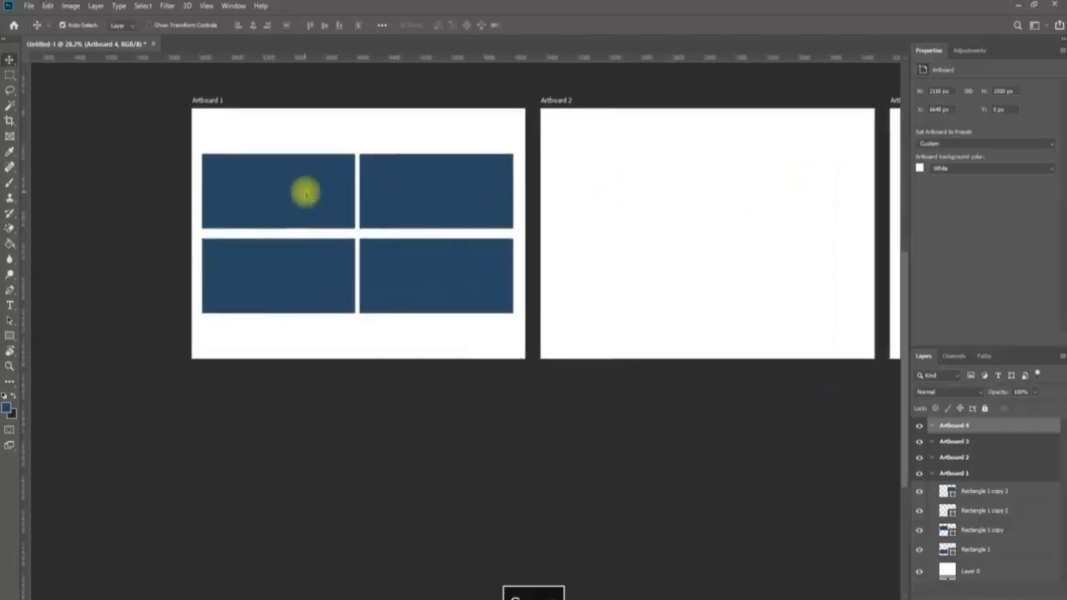
drag(686, 200, 220, 223)
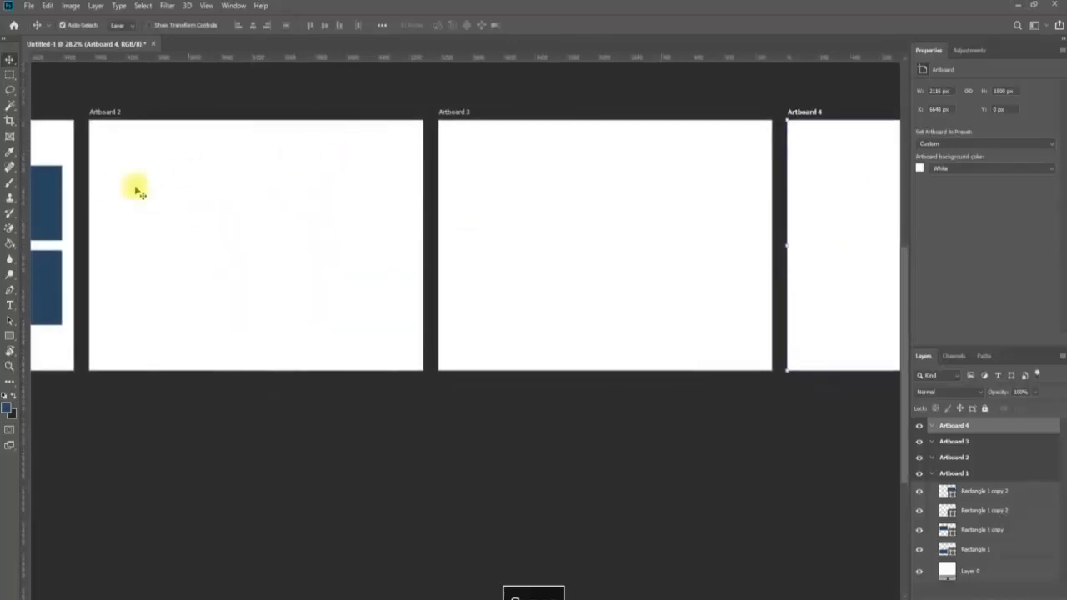
drag(605, 216, 658, 174)
drag(170, 193, 497, 202)
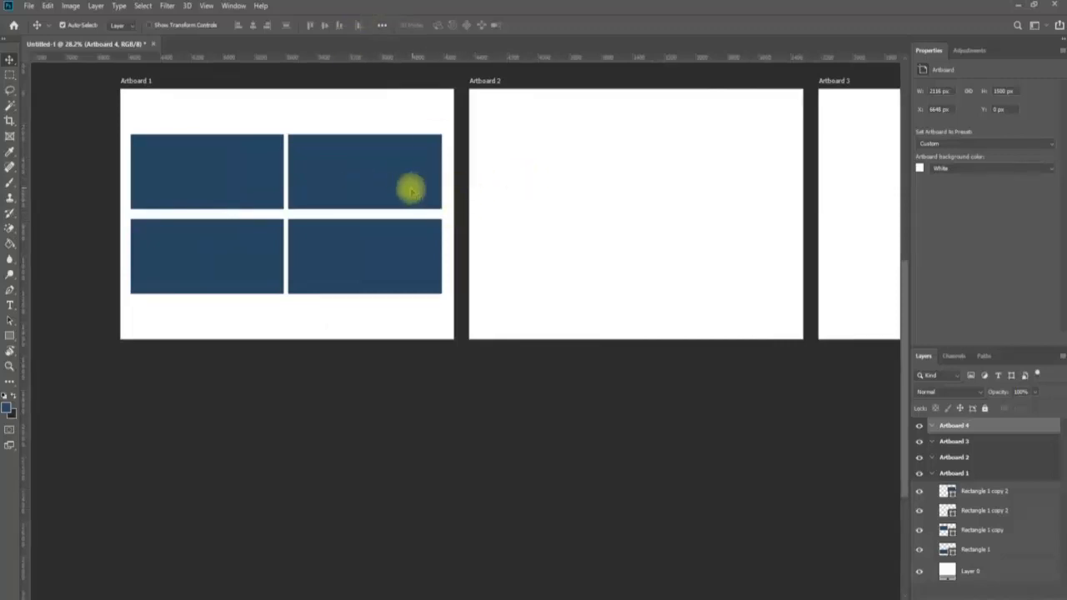
Undo the stray move of the upper-right rectangle and the additions of Artboards 3 and 4.
drag(402, 192, 322, 185)
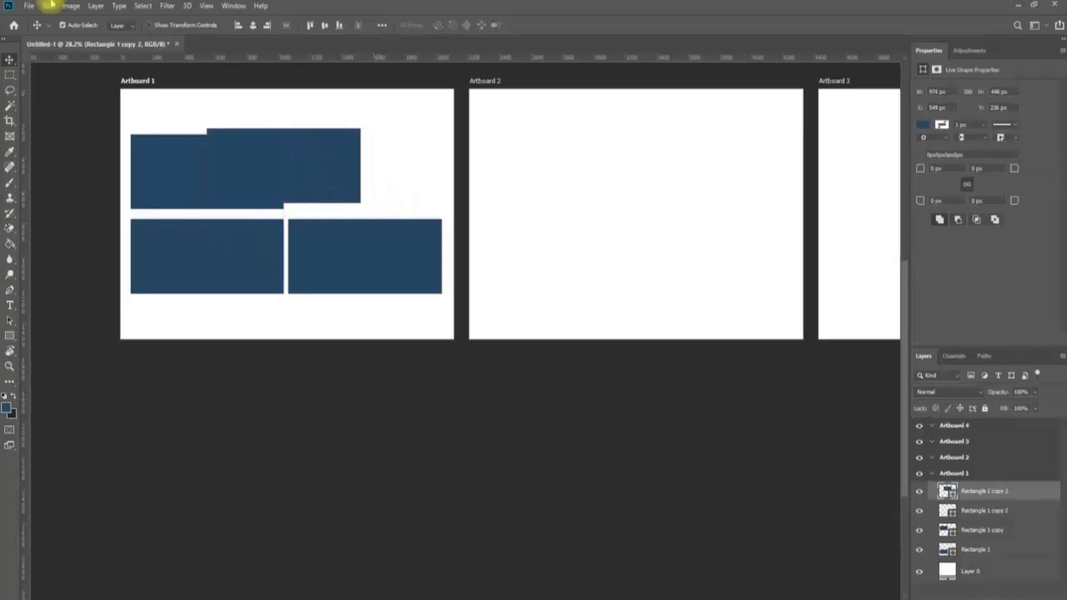
key(ctrl+z)
key(ctrl+z)
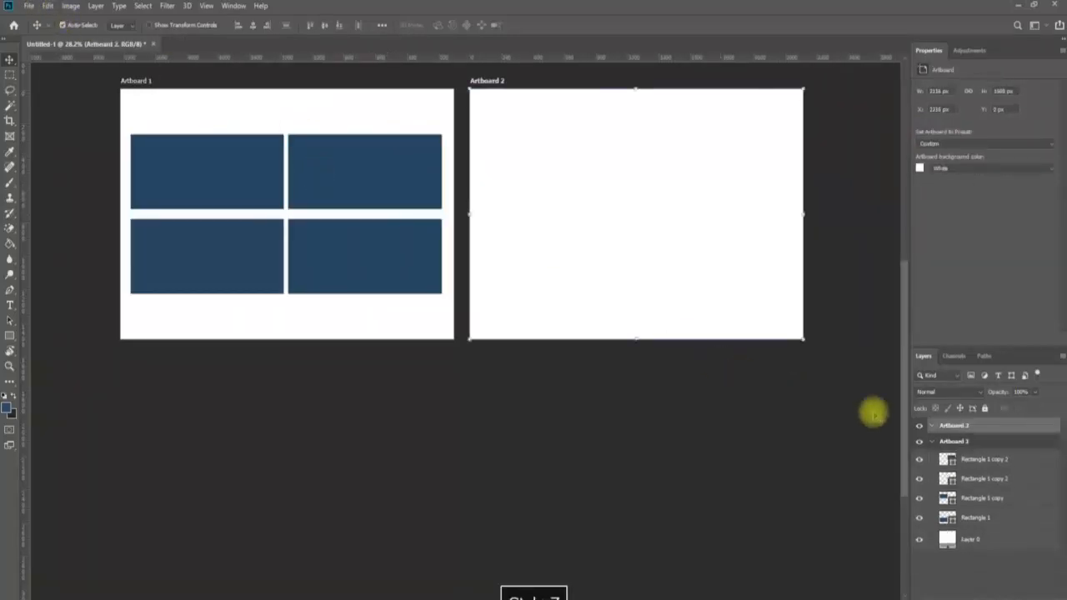
Duplicate all four rectangles from Artboard 1 into Artboard 2 at the matching position, X 62 px, Y 272 px.
click(967, 460)
shift+click(954, 518)
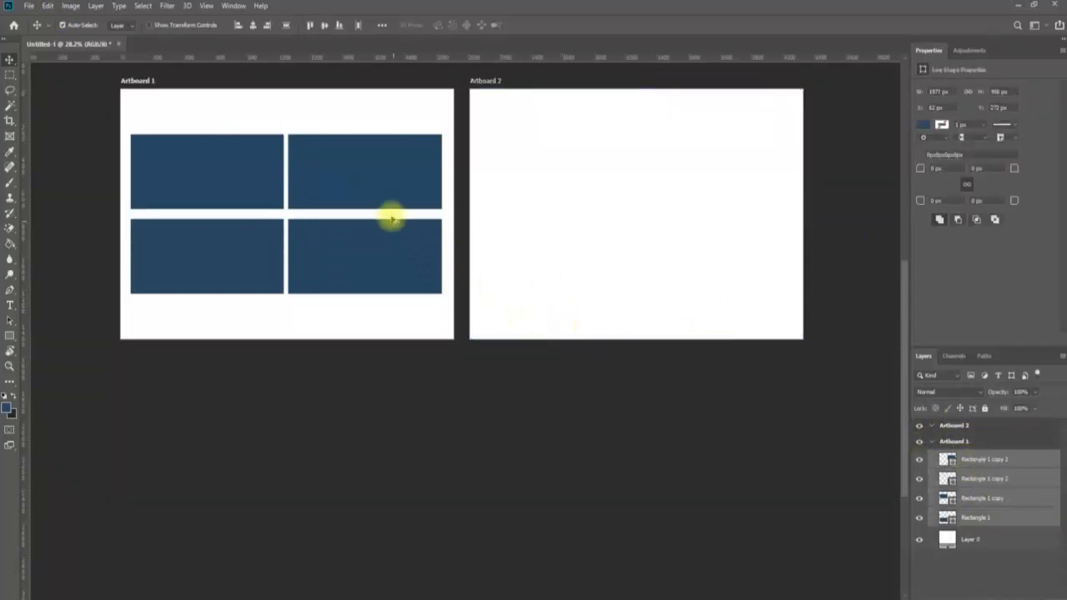
drag(364, 175, 712, 175)
drag(743, 228, 581, 297)
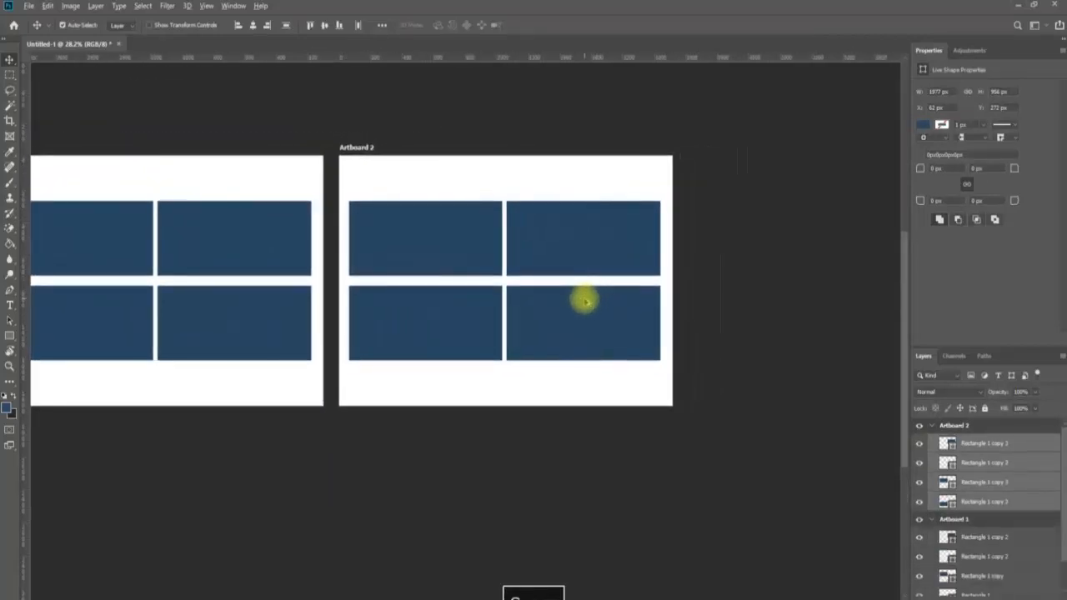
Move Artboard 2 with its rectangles slightly away from Artboard 1, to about X 2248 px.
right_click(9, 59)
click(50, 73)
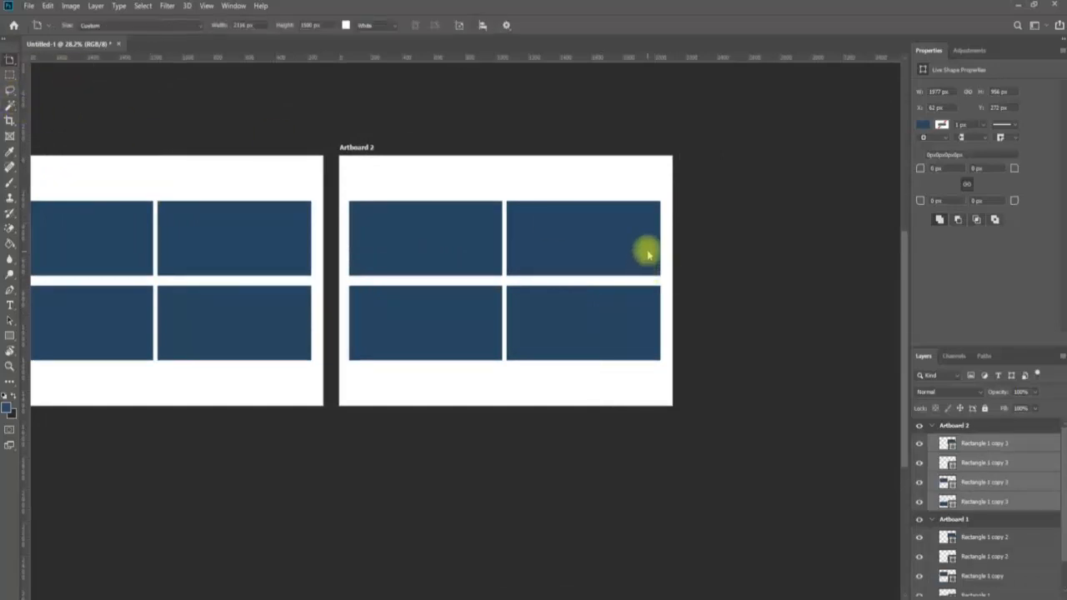
mouse_move(341, 164)
mouse_down()
mouse_move(386, 231)
mouse_move(353, 155)
mouse_move(346, 164)
mouse_up()
click(702, 281)
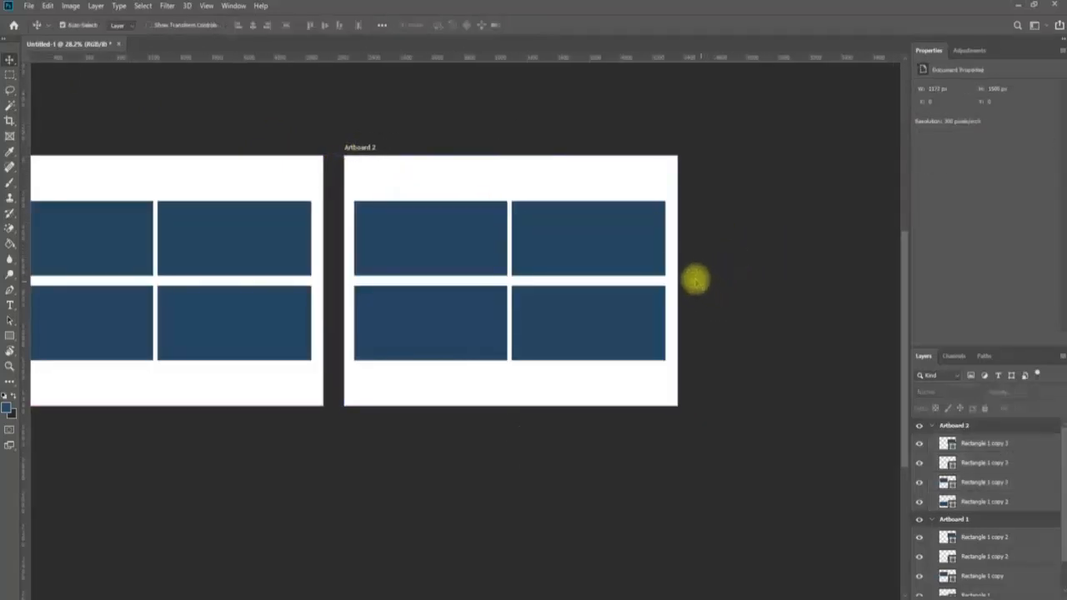
Add two blank artboards in a row to the right of Artboard 2 with the Artboard tool.
click(379, 175)
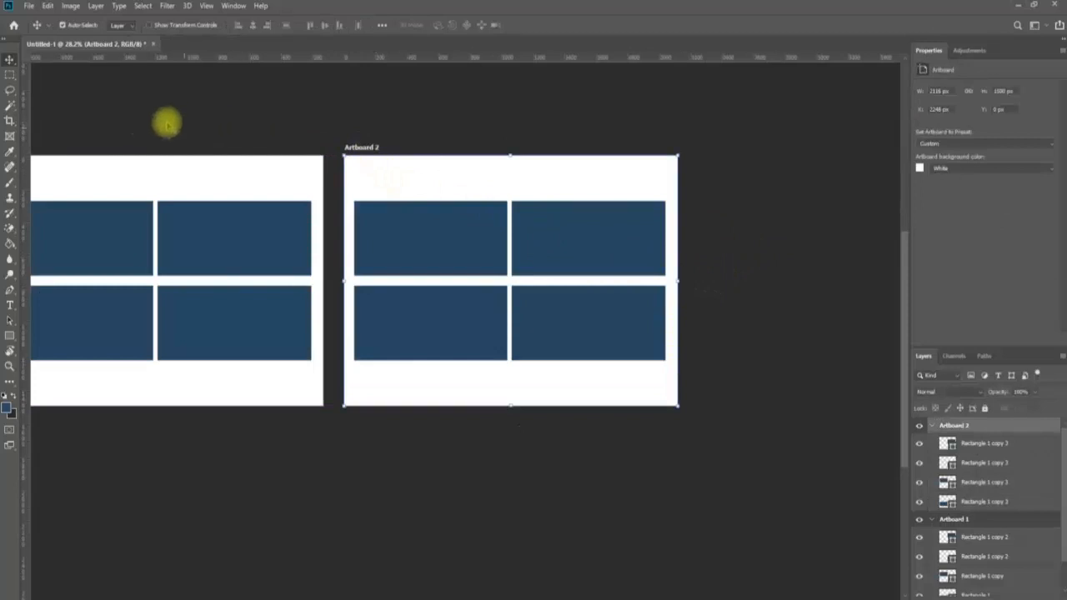
click(10, 61)
click(56, 71)
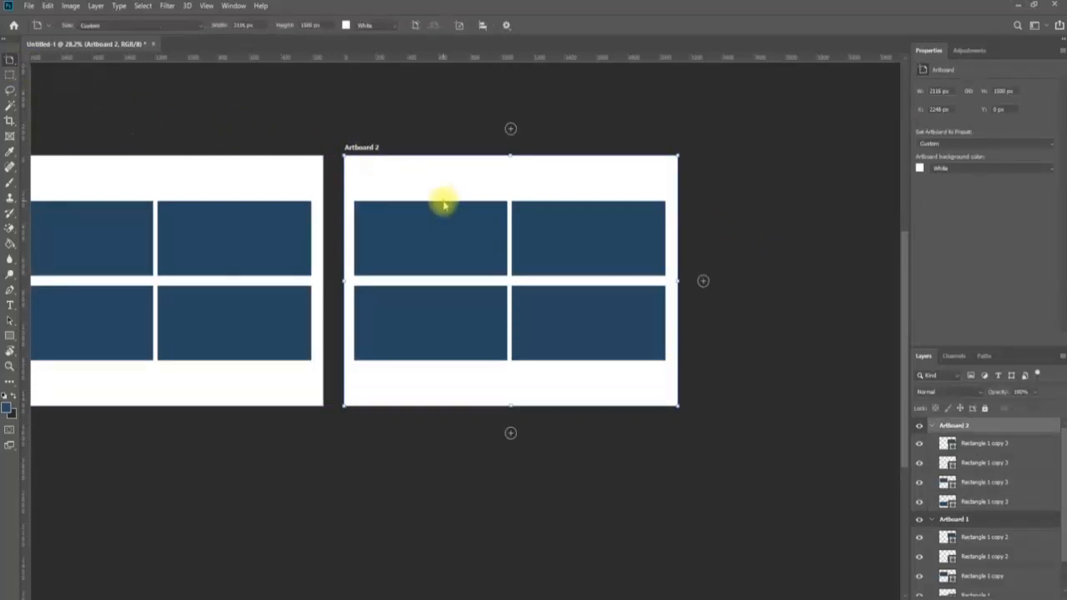
click(705, 282)
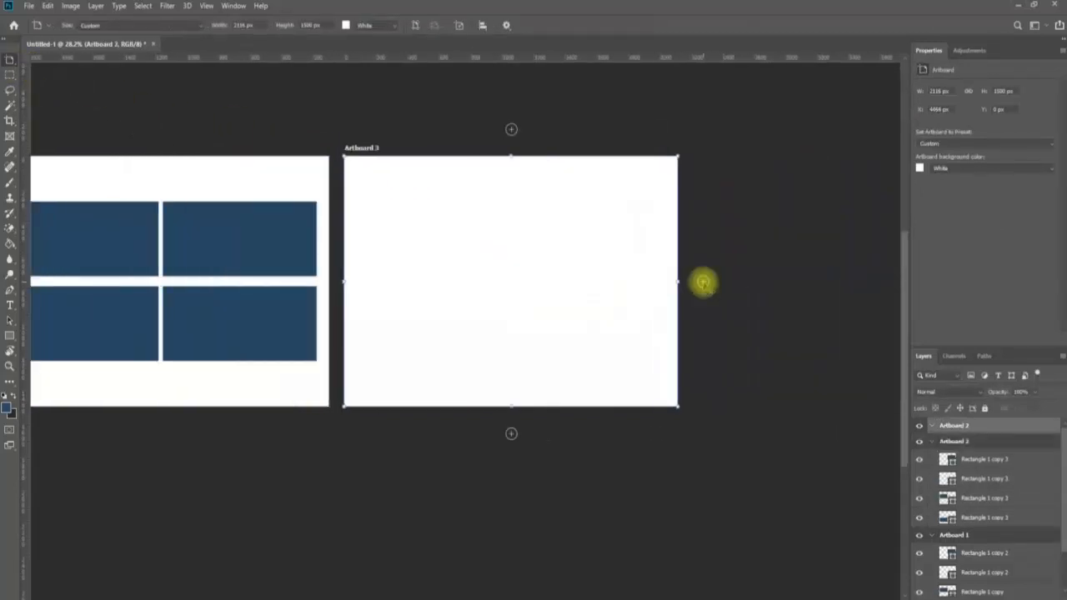
click(703, 281)
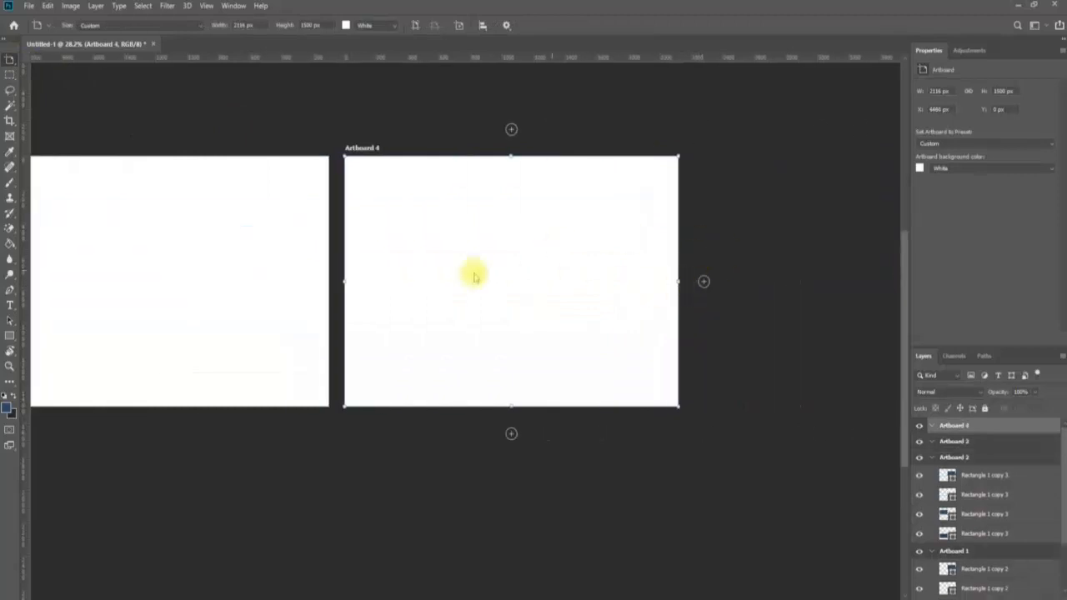
Duplicate Artboard 2's four rectangles into Artboards 3 and 4, placing the Artboard 4 set at about X 45 px, Y 272 px.
key(z)
alt+click(306, 279)
key(space)
drag(297, 280, 433, 197)
key(v)
click(981, 480)
shift+click(985, 531)
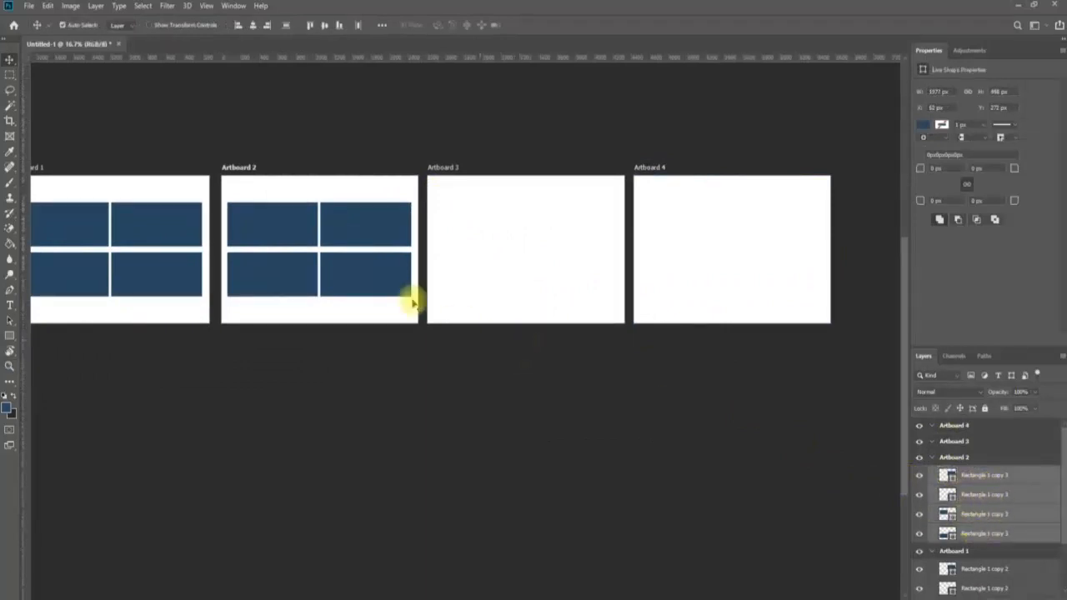
drag(349, 229, 755, 225)
drag(136, 231, 179, 175)
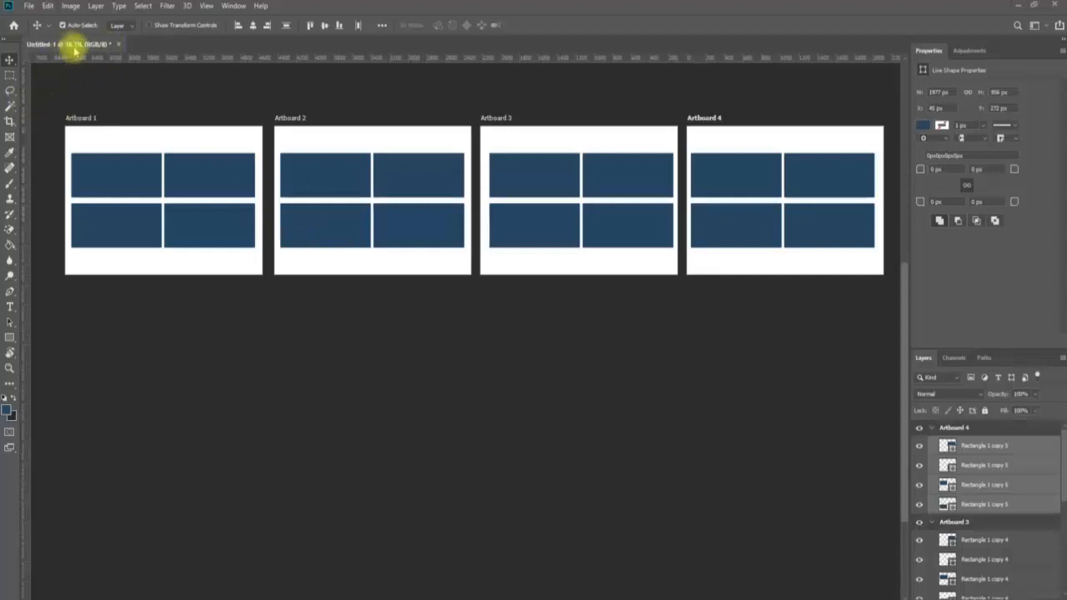
Save the document to the Desktop as Untitled-1 in Photoshop format with Maximize Compatibility on.
click(29, 6)
click(42, 137)
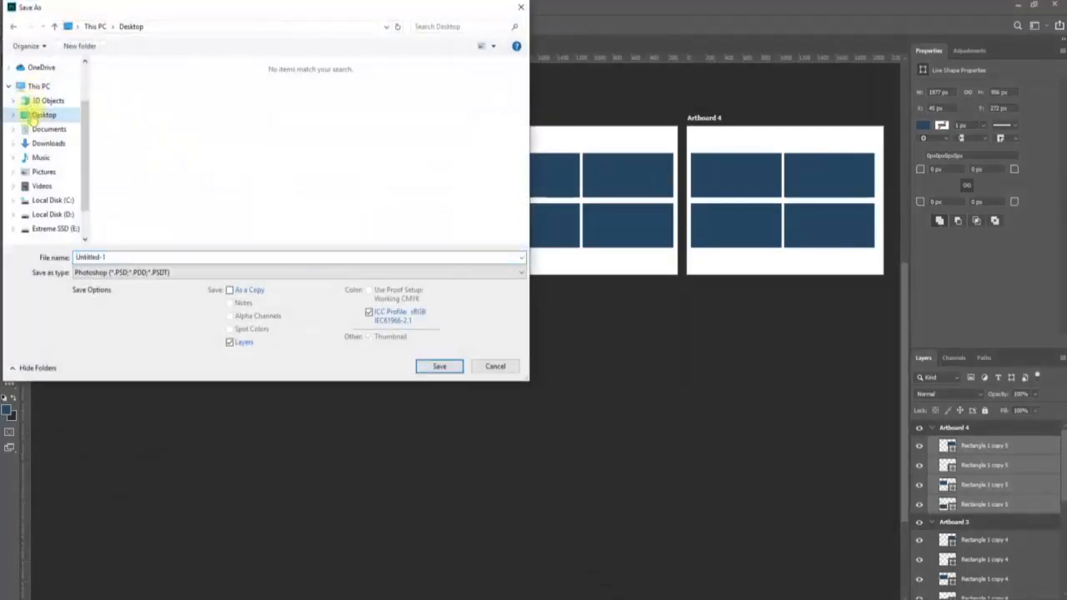
click(439, 366)
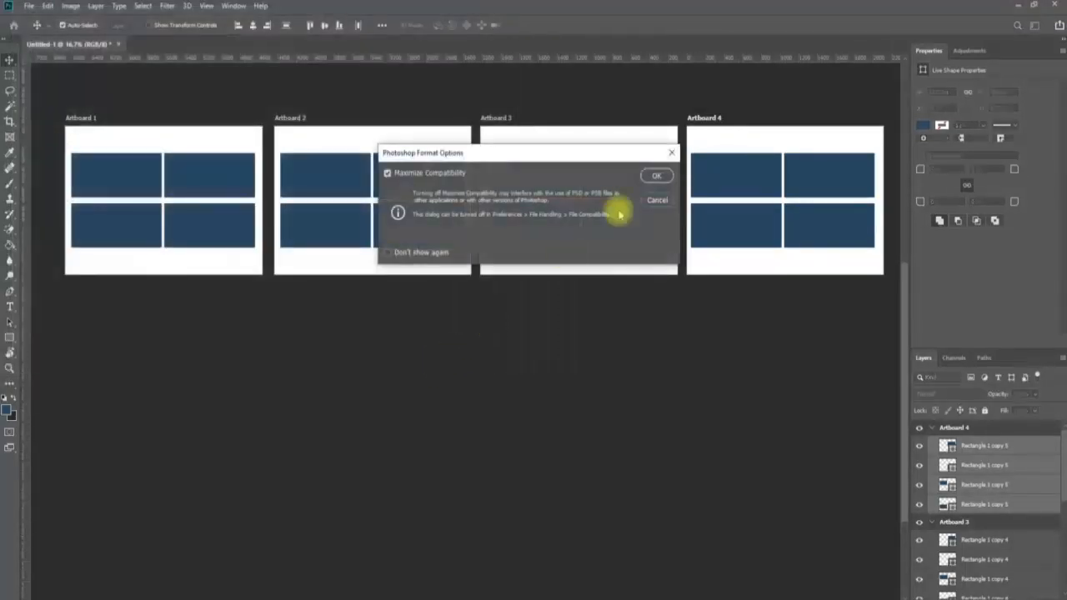
click(660, 173)
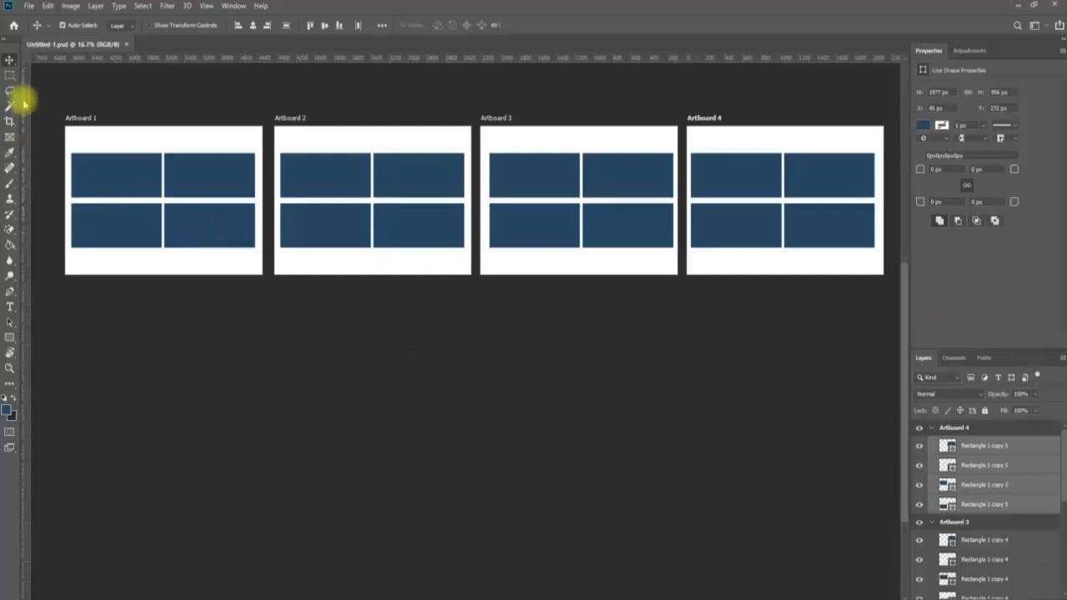
Collapse the layer groups of Artboards 4, 3 and 2 so only Artboard 1's layers stay expanded.
click(10, 75)
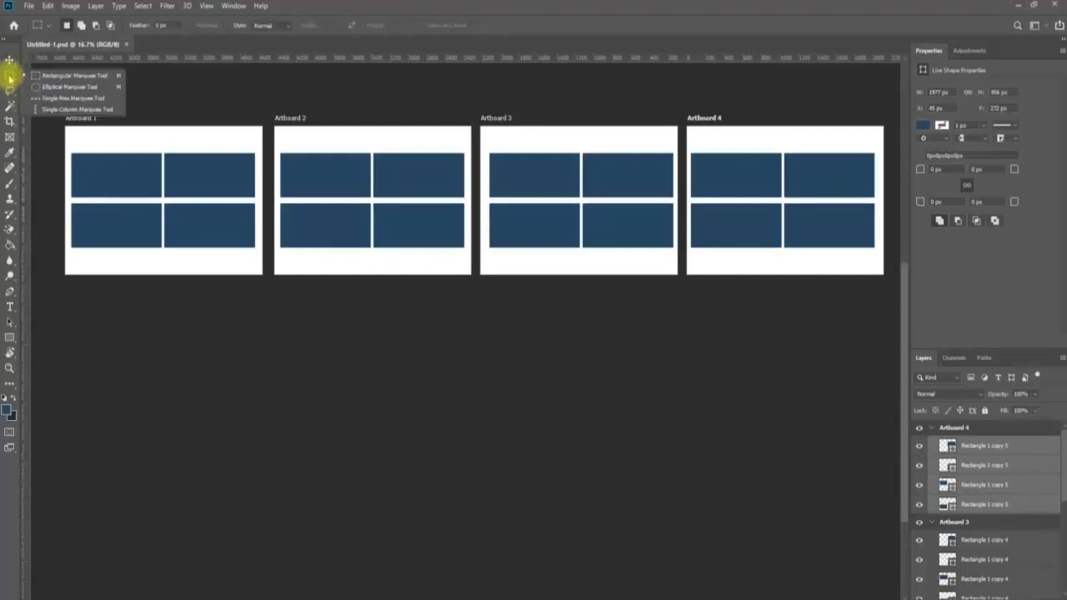
click(71, 76)
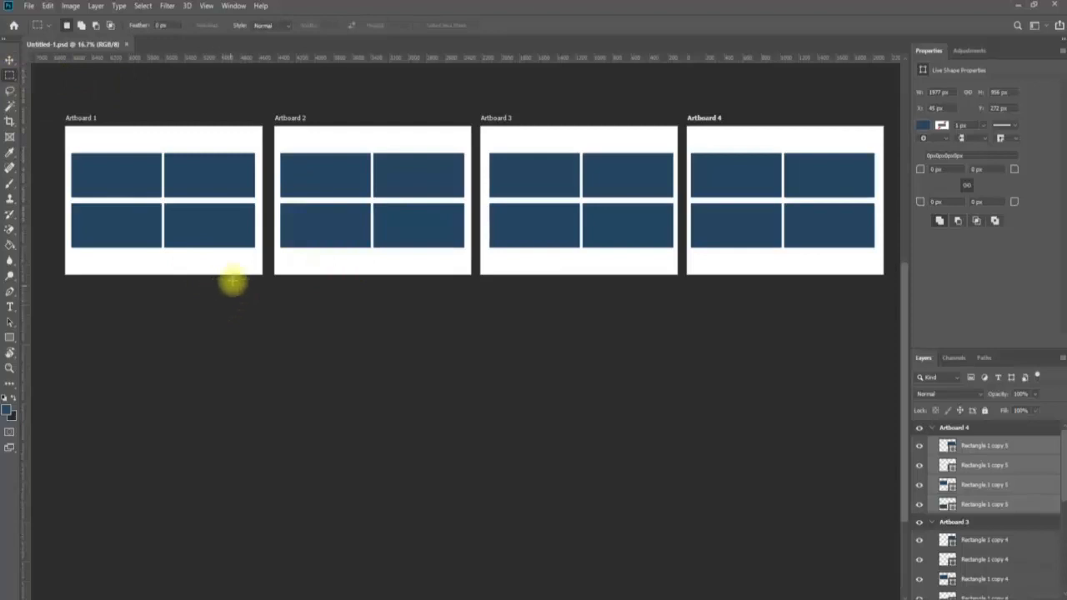
drag(210, 255, 337, 358)
key(z)
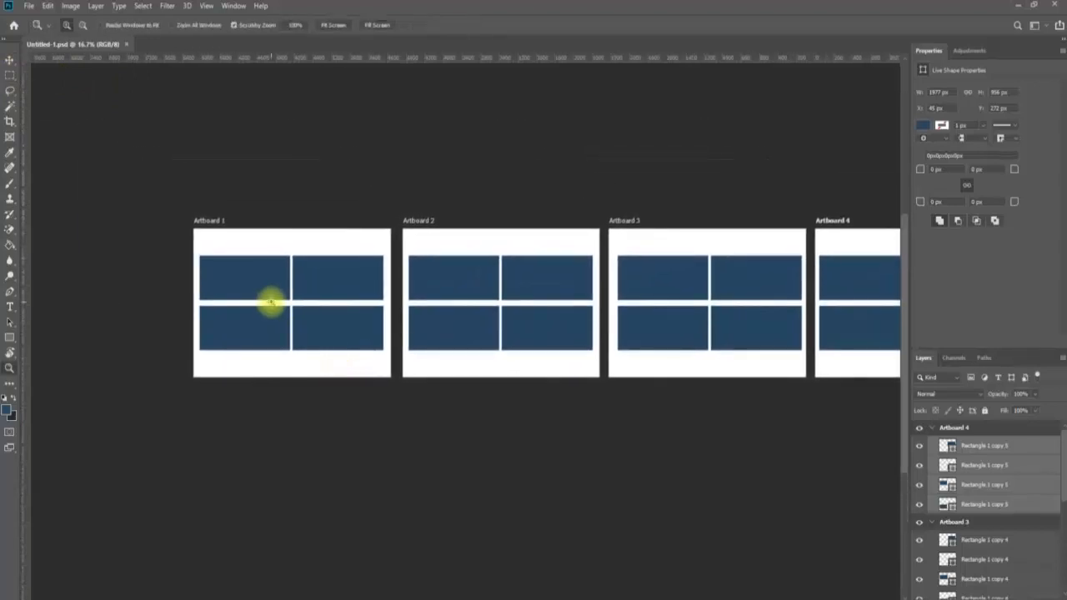
click(270, 303)
click(274, 302)
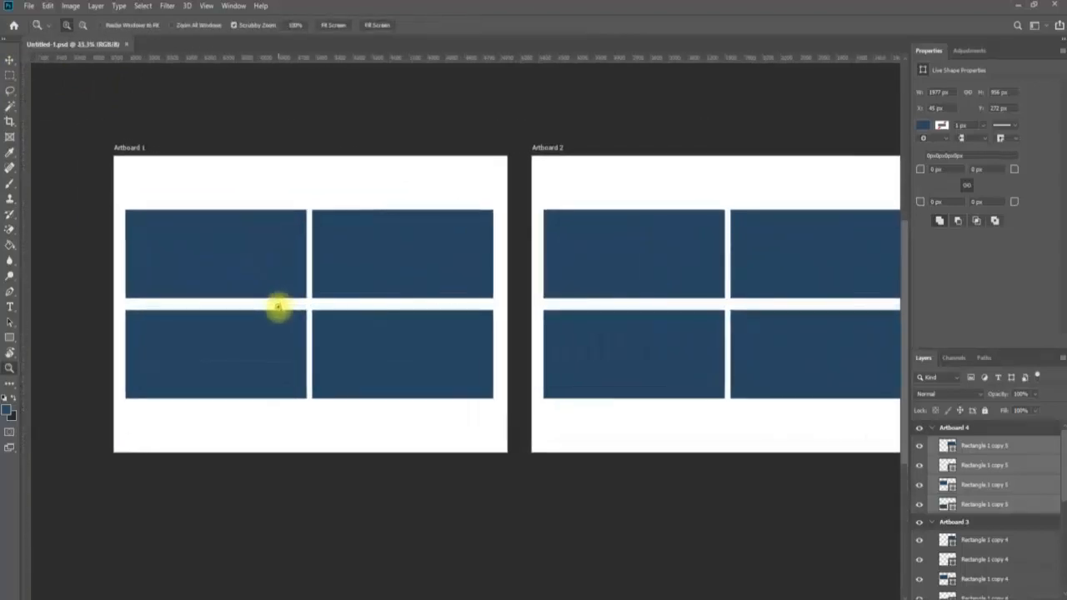
click(931, 427)
click(932, 444)
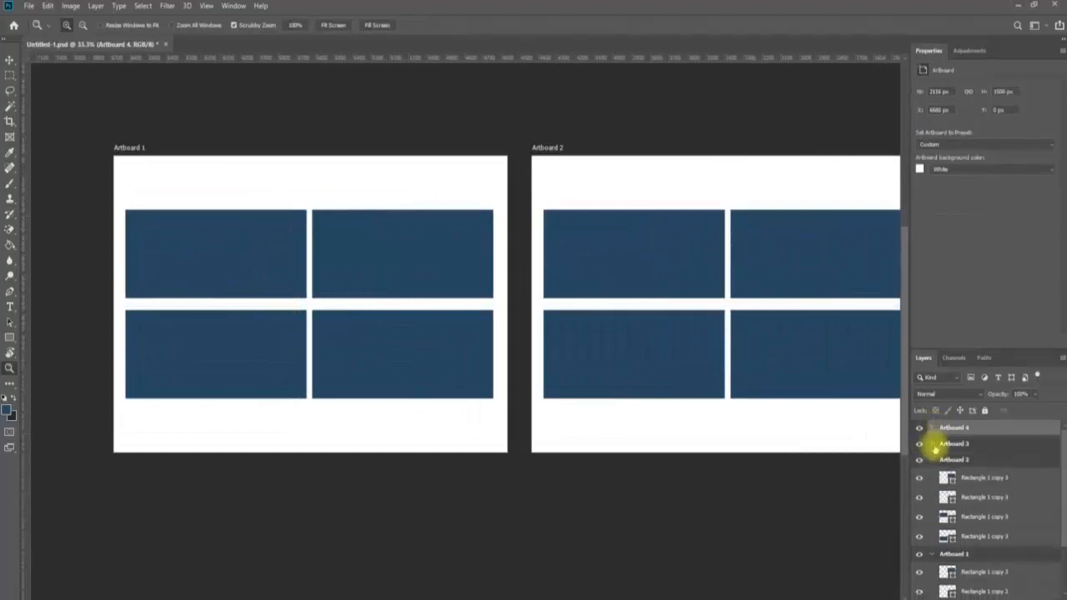
click(932, 459)
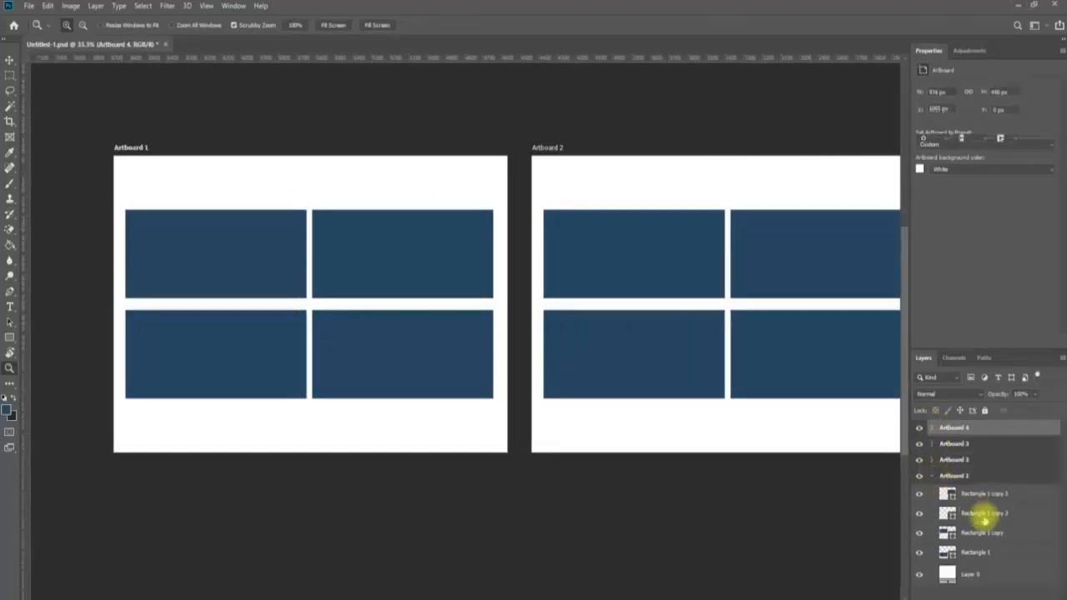
Delete the four rectangle layers from Artboard 1, keeping only Layer 0.
click(977, 497)
shift+click(987, 550)
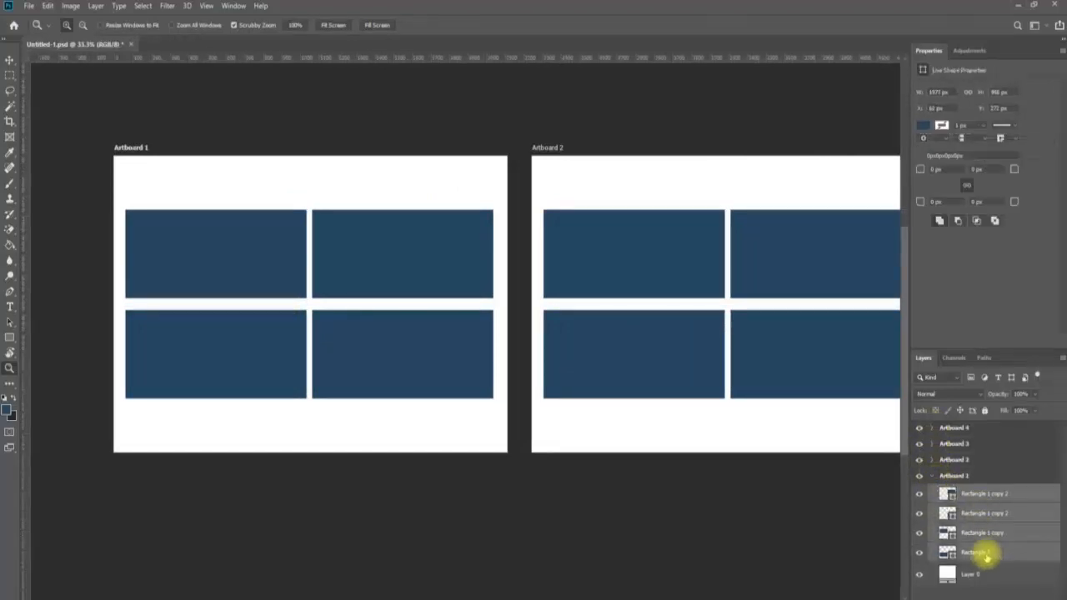
key(Delete)
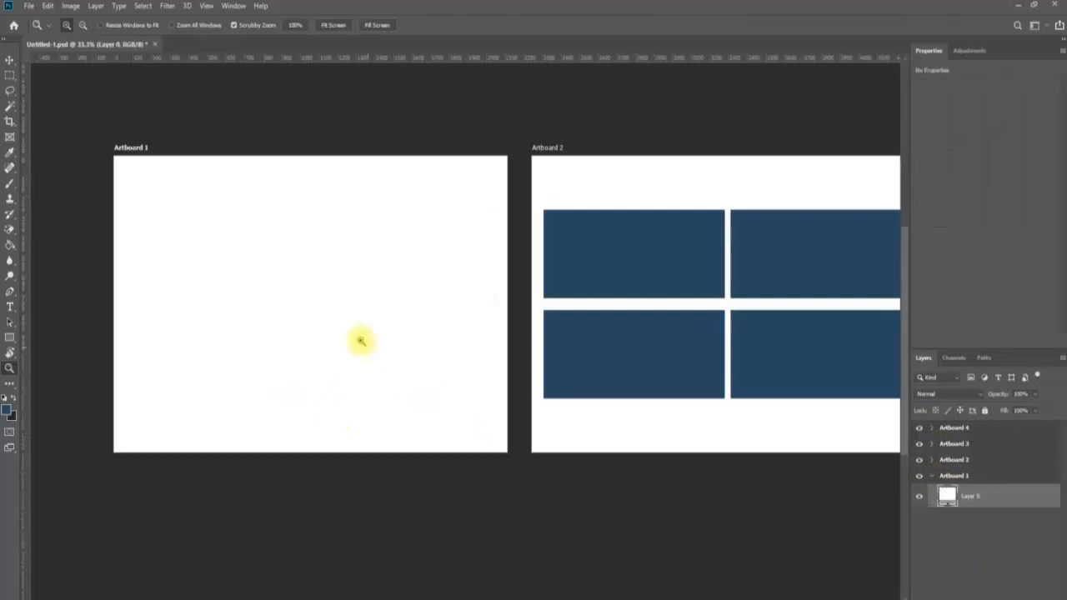
Draw a rectangular marquee selection about 911 px wide near the upper-left corner of Artboard 1.
click(309, 279)
click(328, 325)
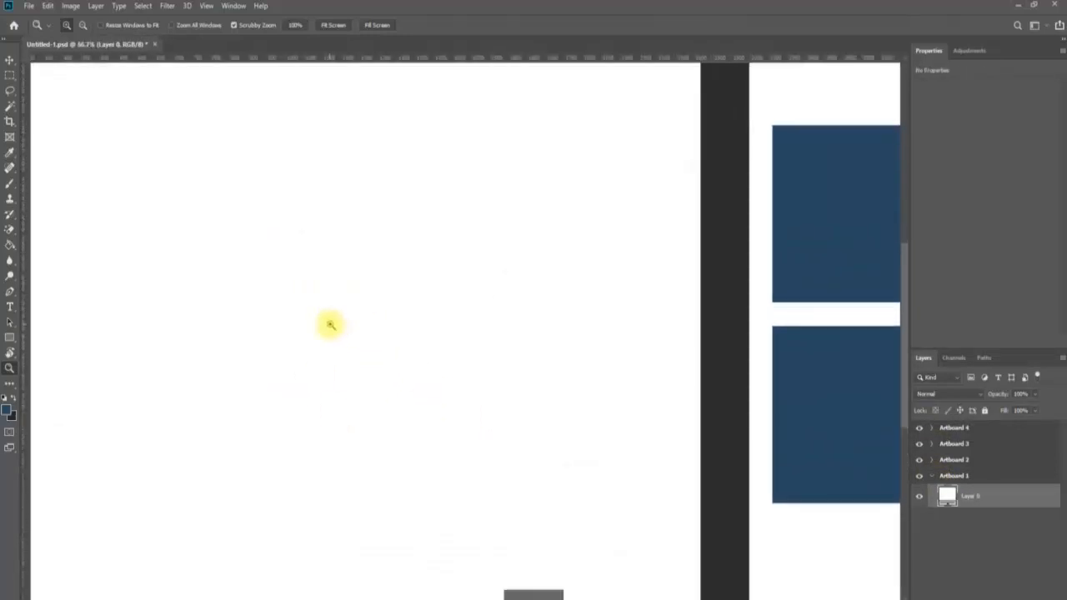
alt+click(336, 322)
drag(273, 321, 533, 336)
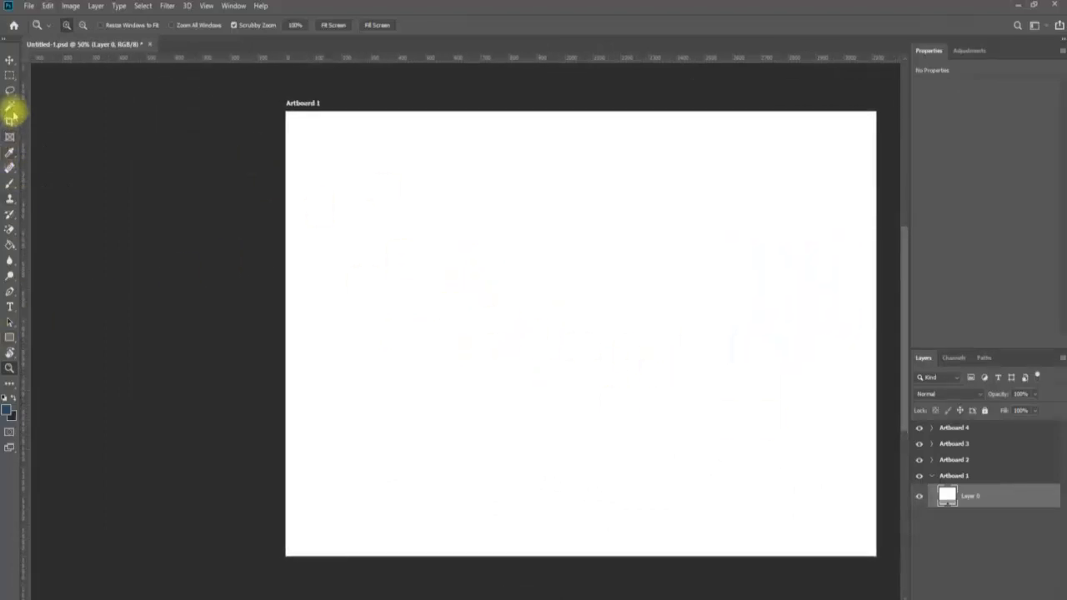
click(9, 75)
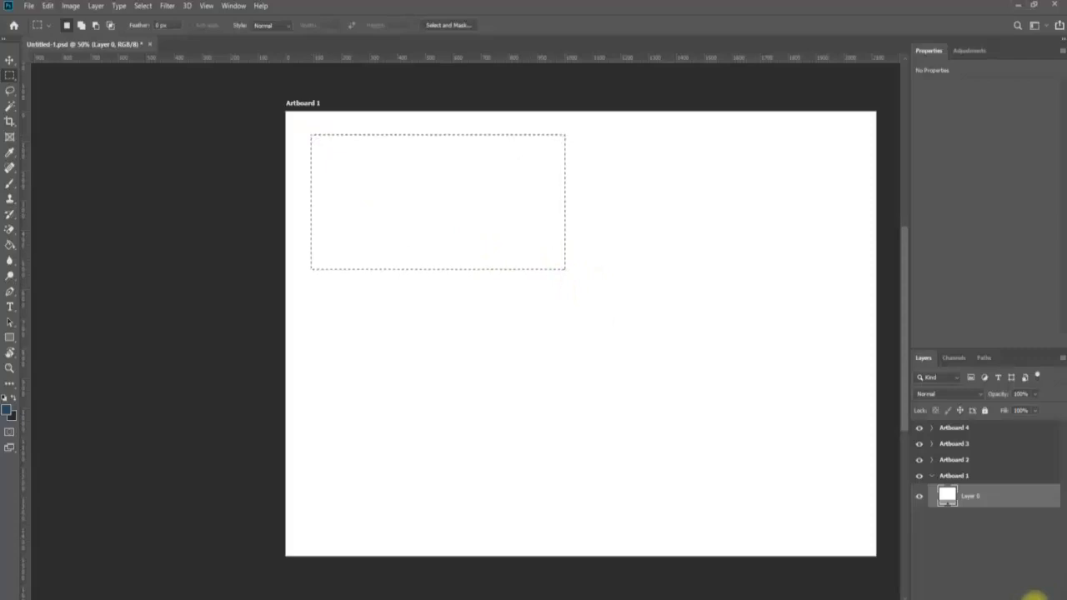
Create a new layer in Artboard 1 and fill the selection with the dark blue foreground color using the Paint Bucket.
click(1034, 596)
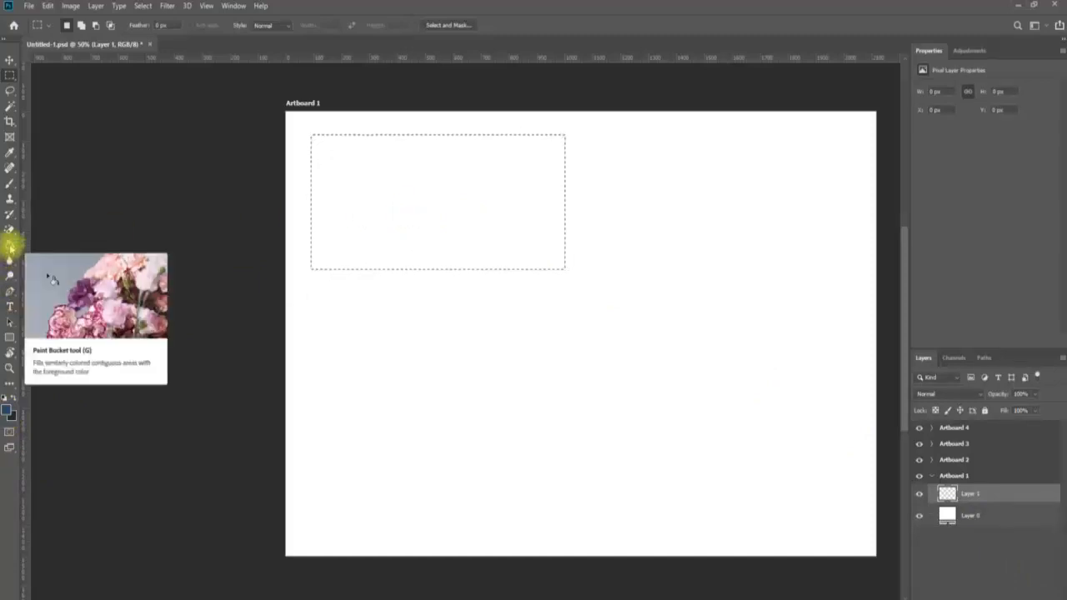
click(11, 246)
click(368, 178)
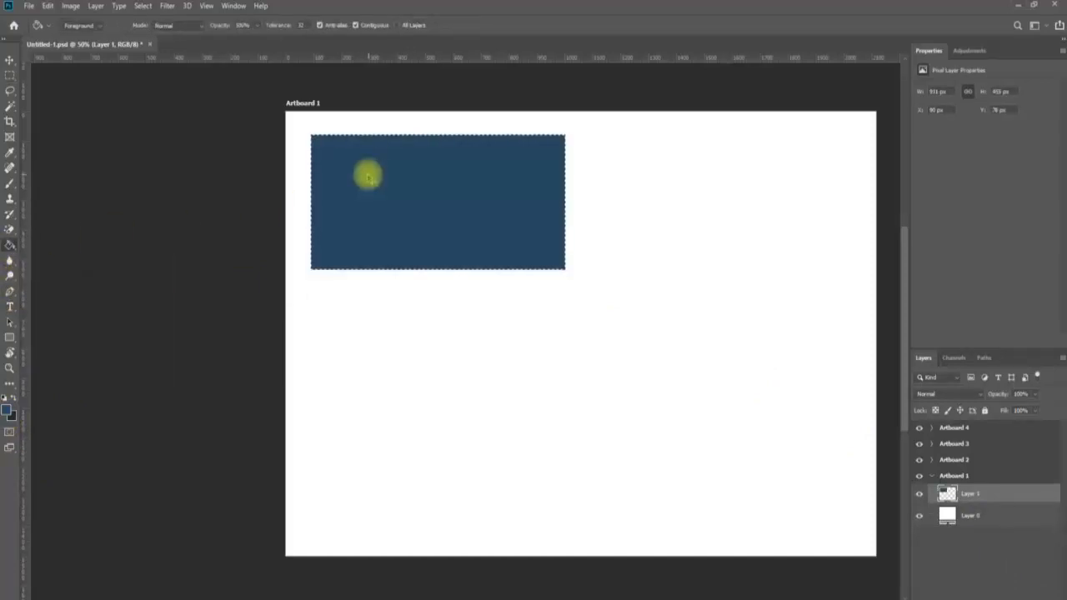
Clear the selection and duplicate the blue rectangle straight below the original with the Move tool.
key(v)
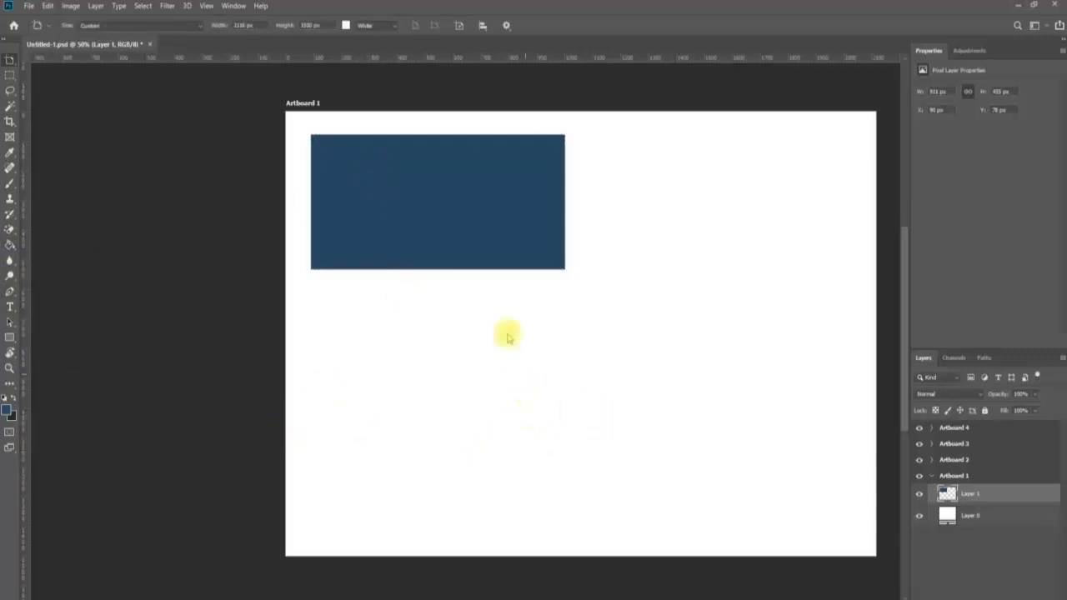
key(alt+v)
key(Escape)
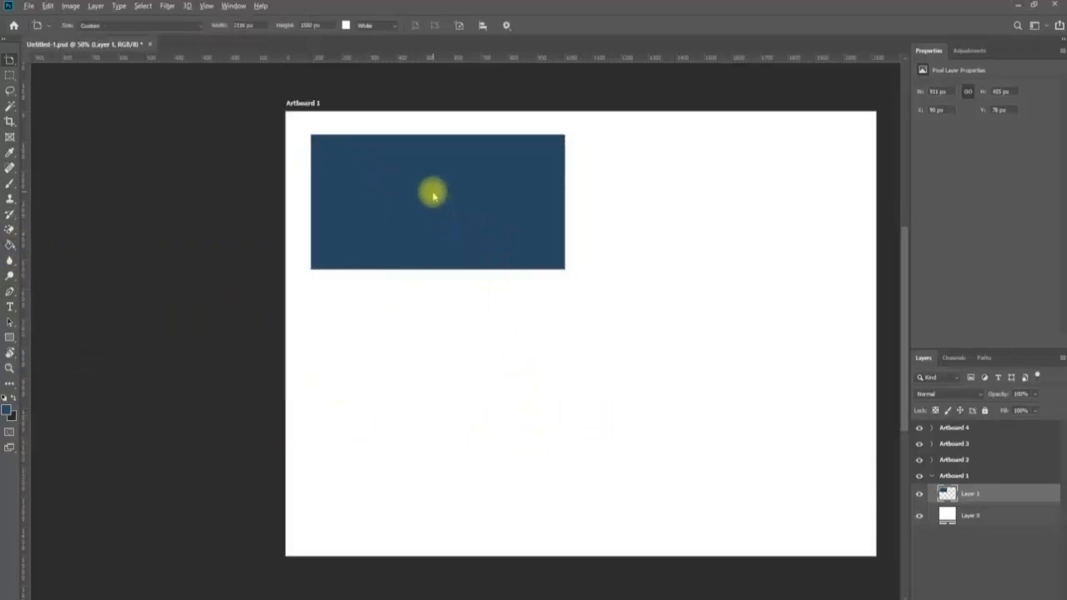
key(alt+v)
click(10, 63)
right_click(10, 64)
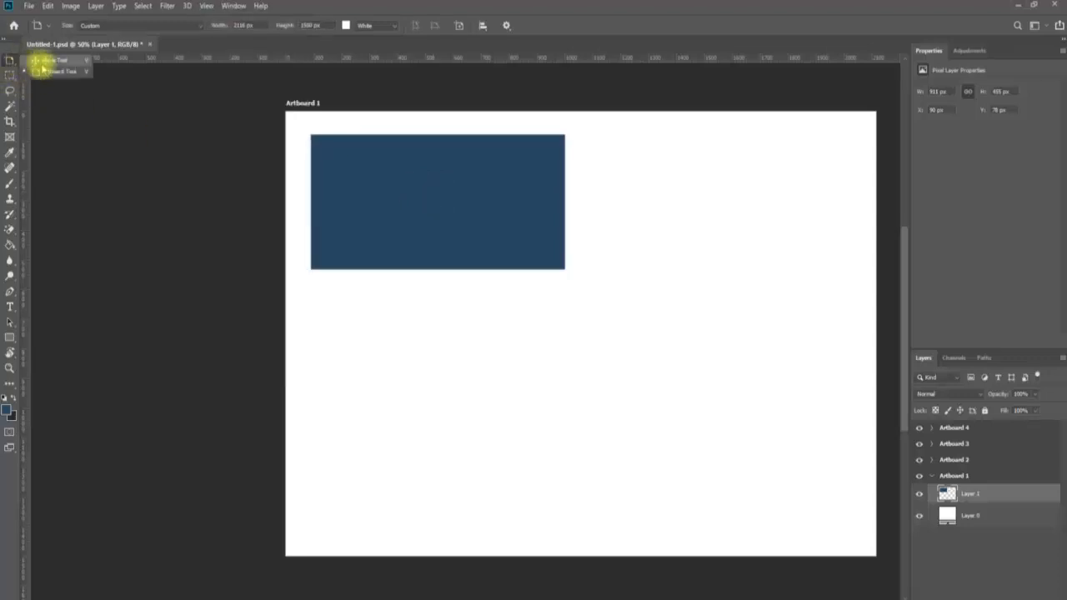
click(34, 61)
drag(420, 197, 419, 358)
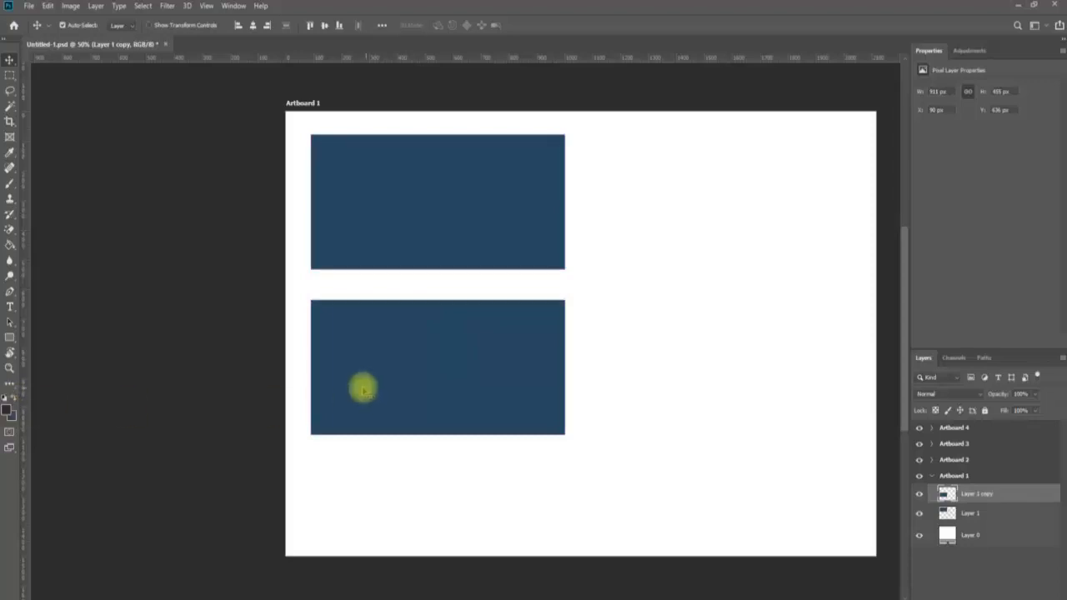
Fill the lower rectangle copy with the near-black foreground color using the Paint Bucket, then return to the Move tool.
key(g)
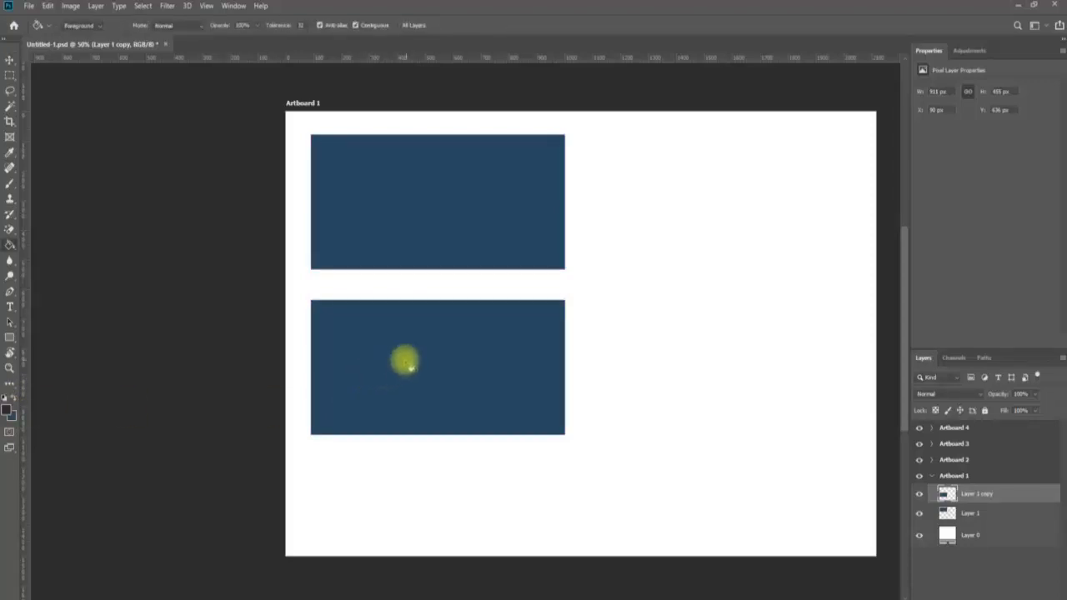
click(408, 367)
key(v)
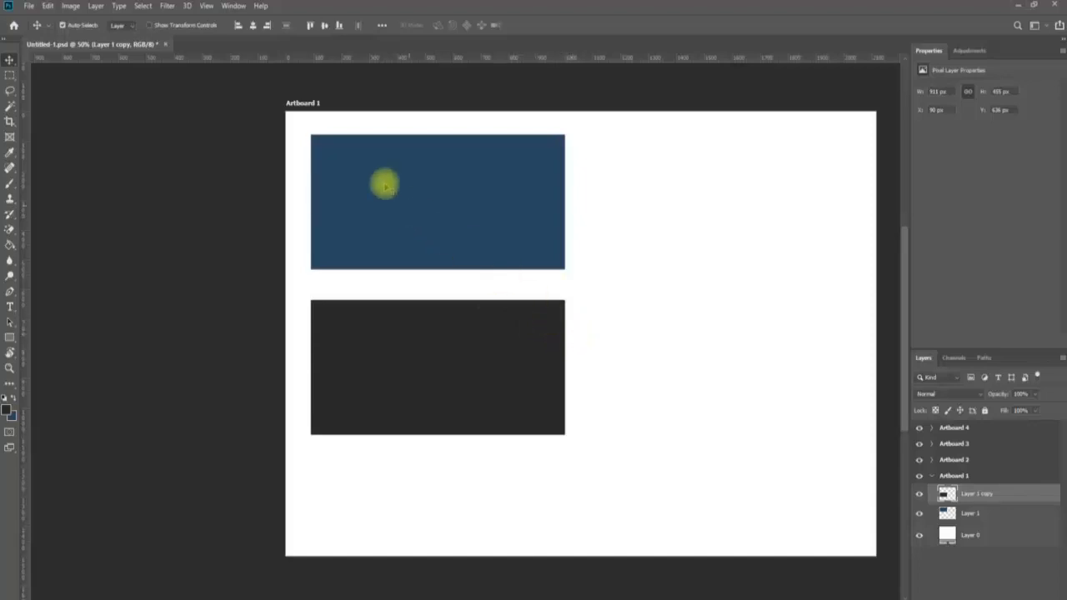
Add a new layer and draw an elliptical marquee selection about 2.28 in wide and 0.85 in high inside the blue rectangle.
click(10, 78)
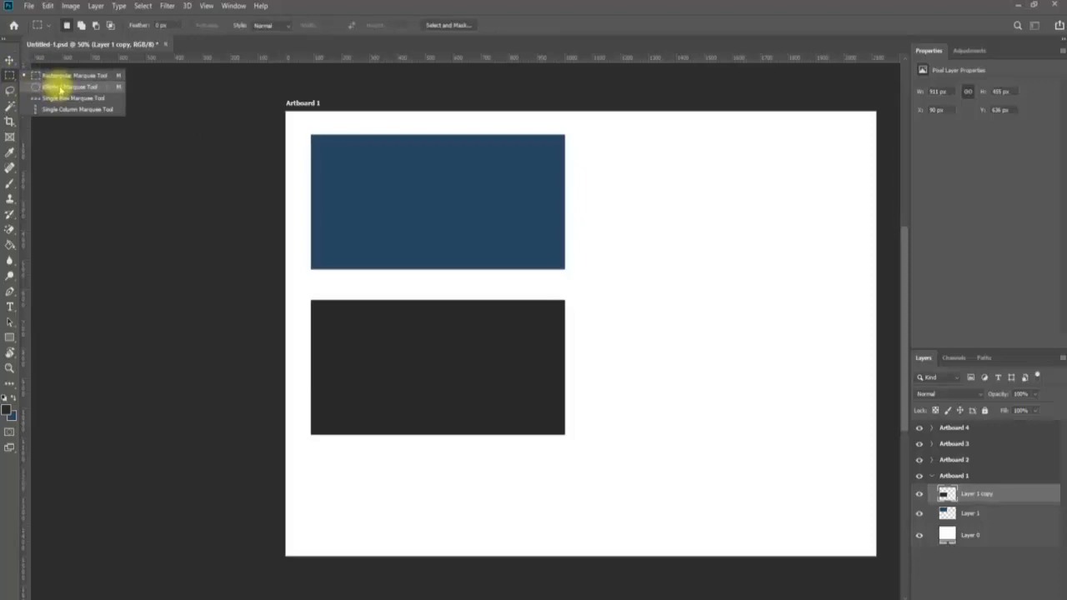
click(60, 88)
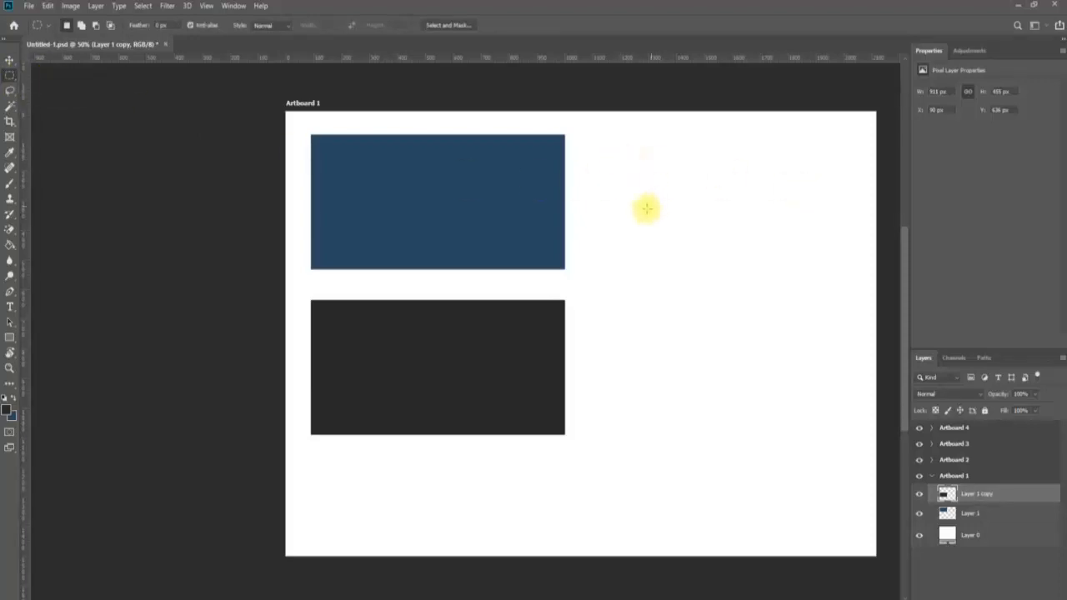
click(1039, 597)
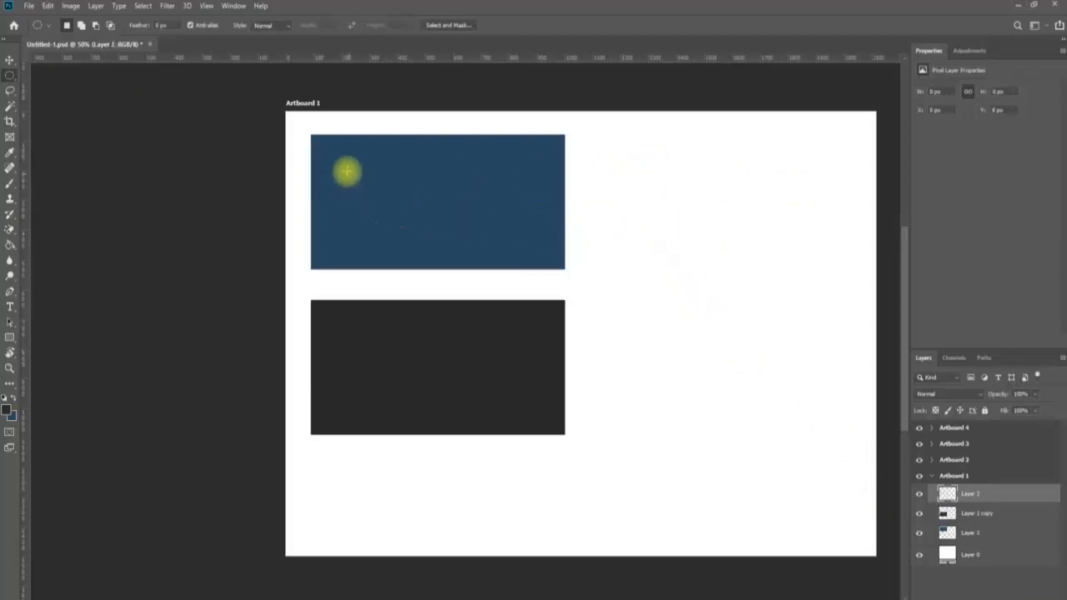
drag(349, 164, 542, 241)
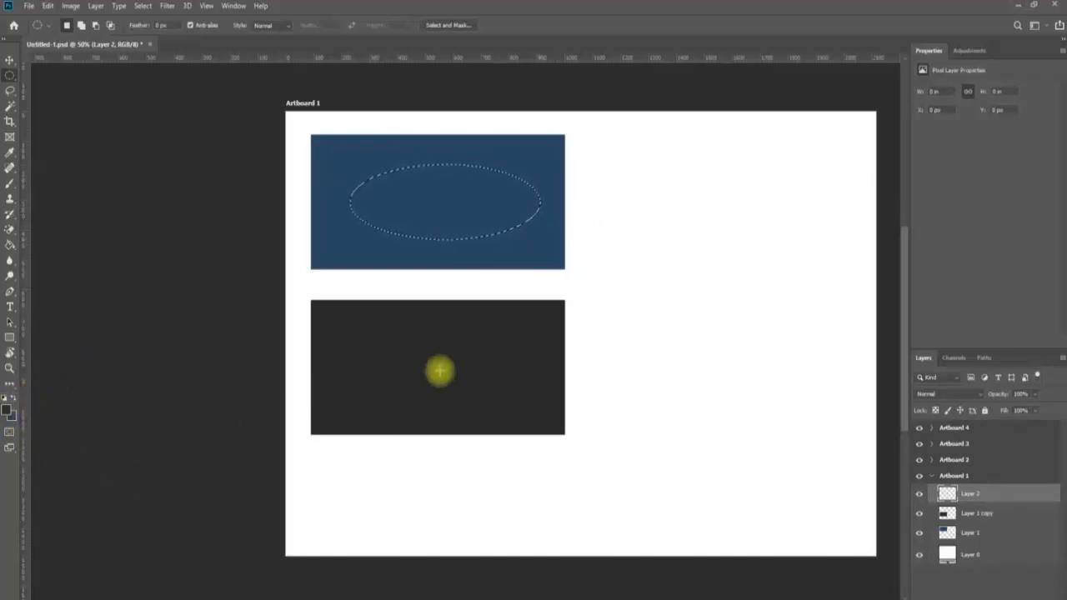
Fill the elliptical selection with the near-black foreground color using the Paint Bucket and clear the selection.
click(11, 245)
click(442, 197)
key(ctrl+d)
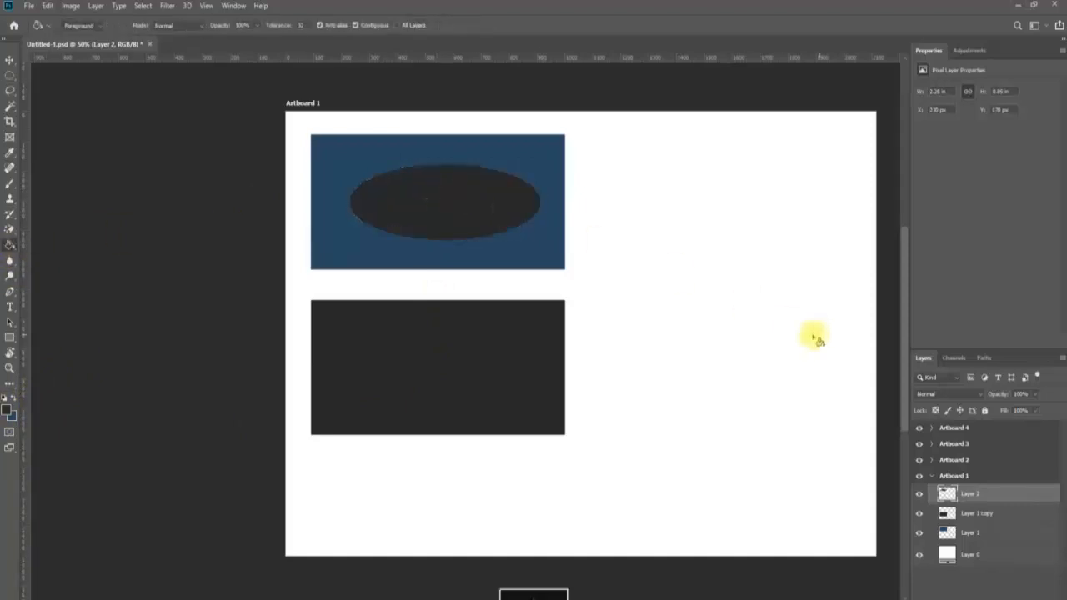
Duplicate the dark ellipse onto the lower rectangle with the Move tool and fill the copy with the dark blue color using the Paint Bucket.
key(v)
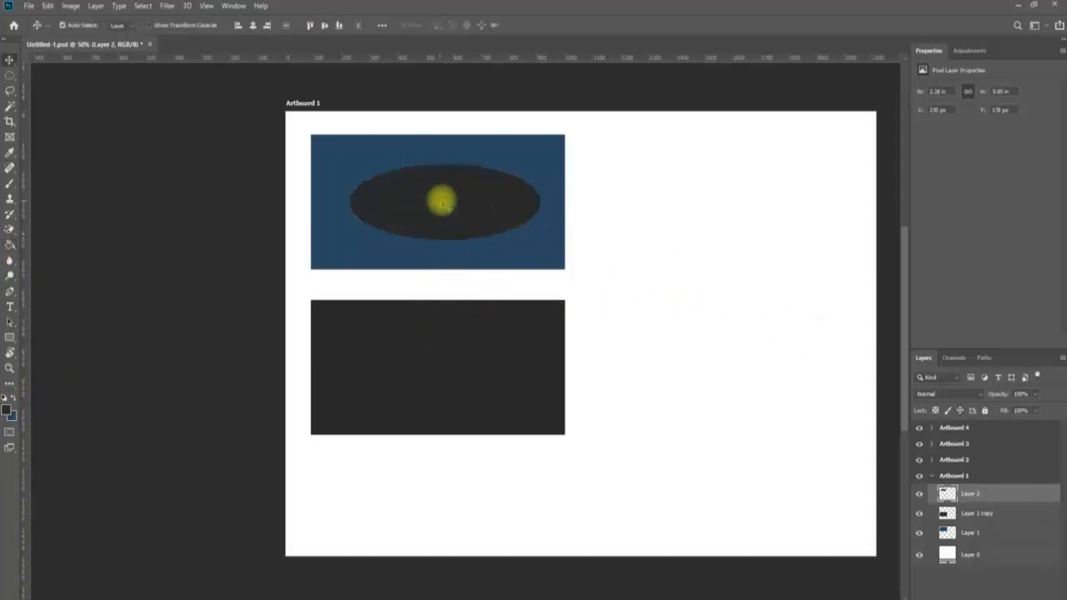
drag(455, 204, 443, 363)
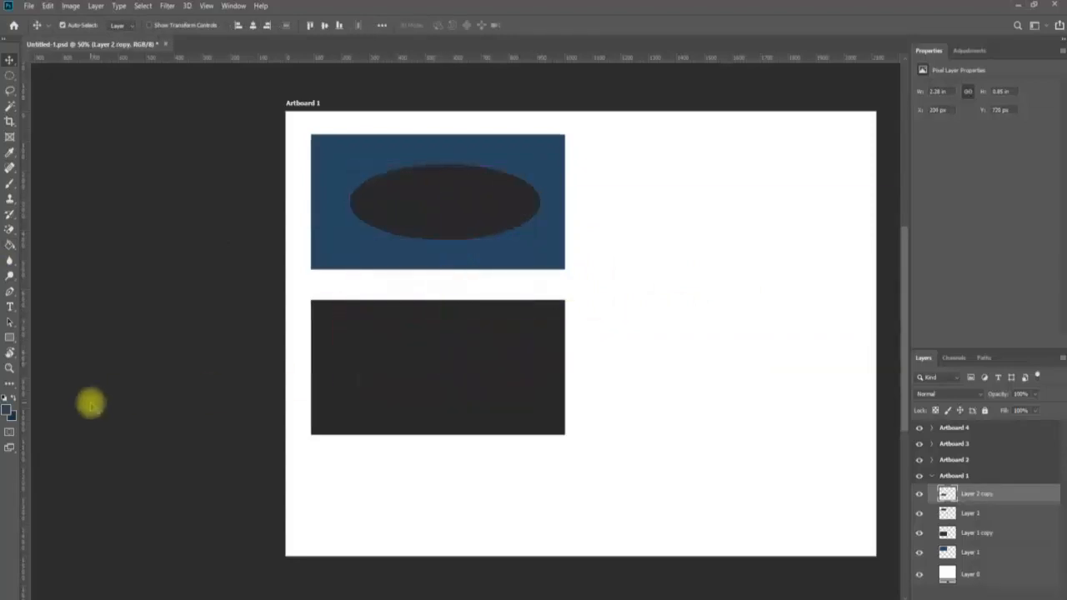
key(g)
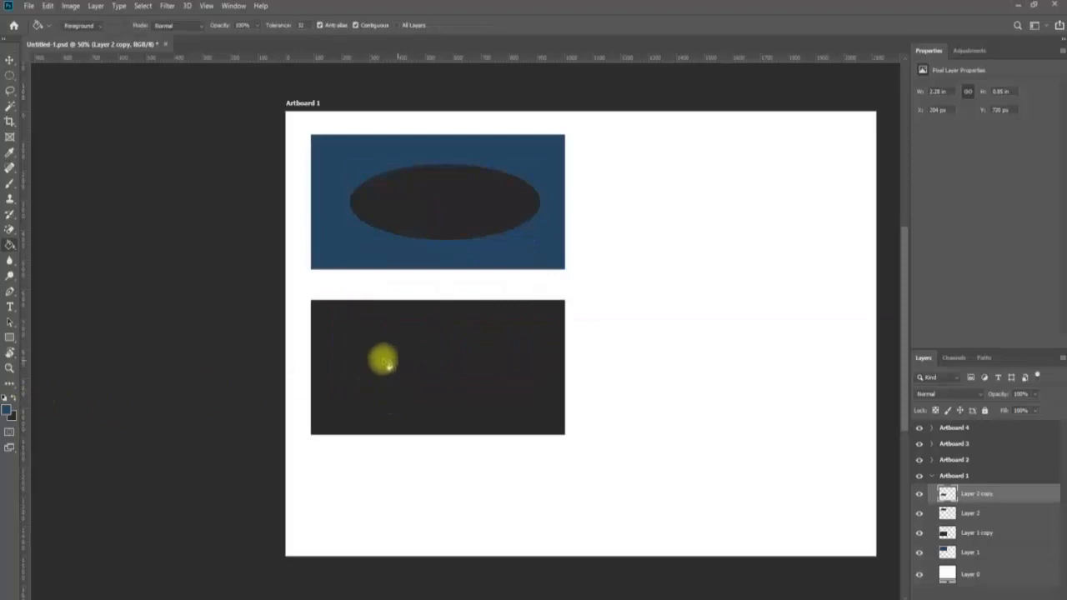
click(440, 365)
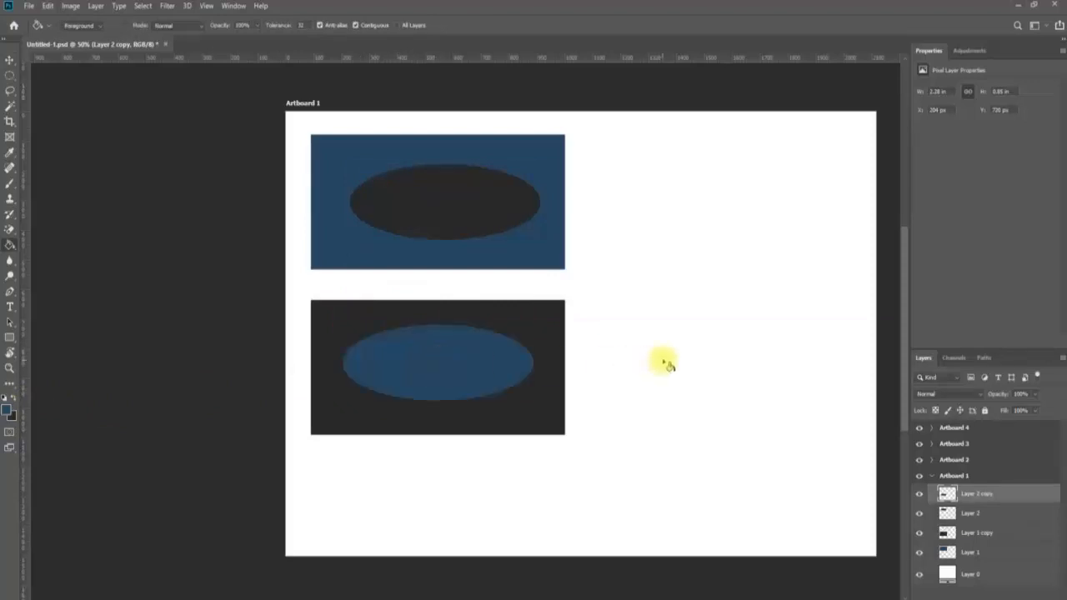
key(v)
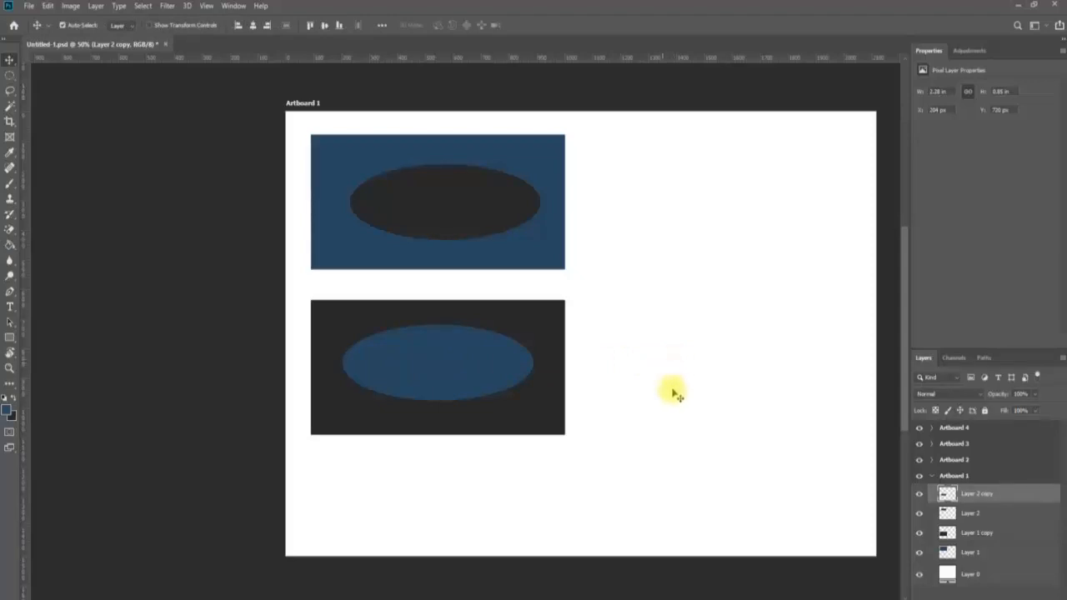
Activate the Single Row Marquee tool, try a one-row selection across the upper ellipse and clear it.
click(10, 77)
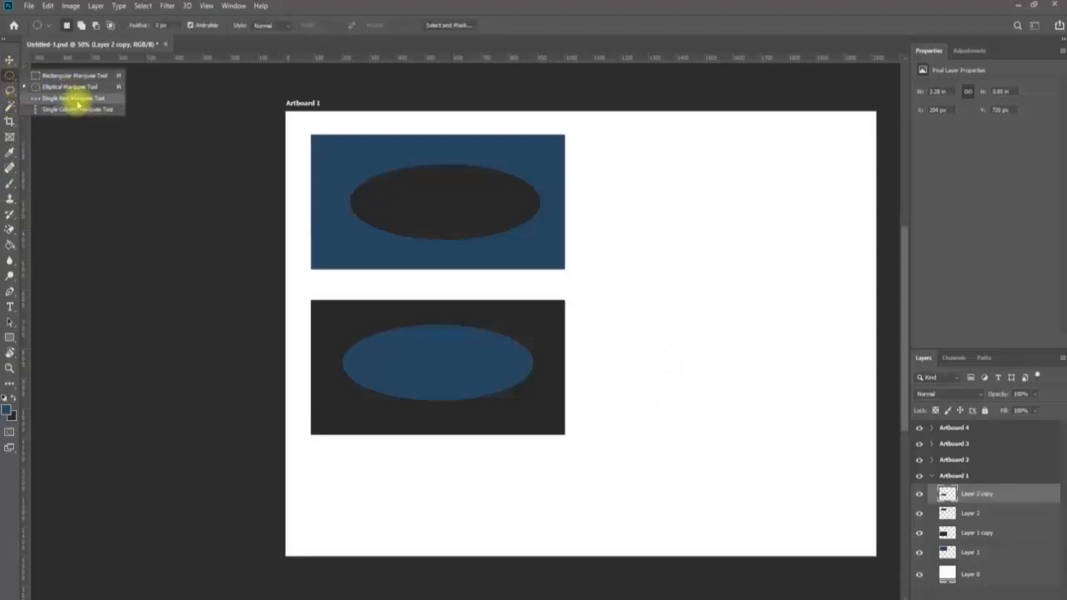
click(75, 98)
click(318, 203)
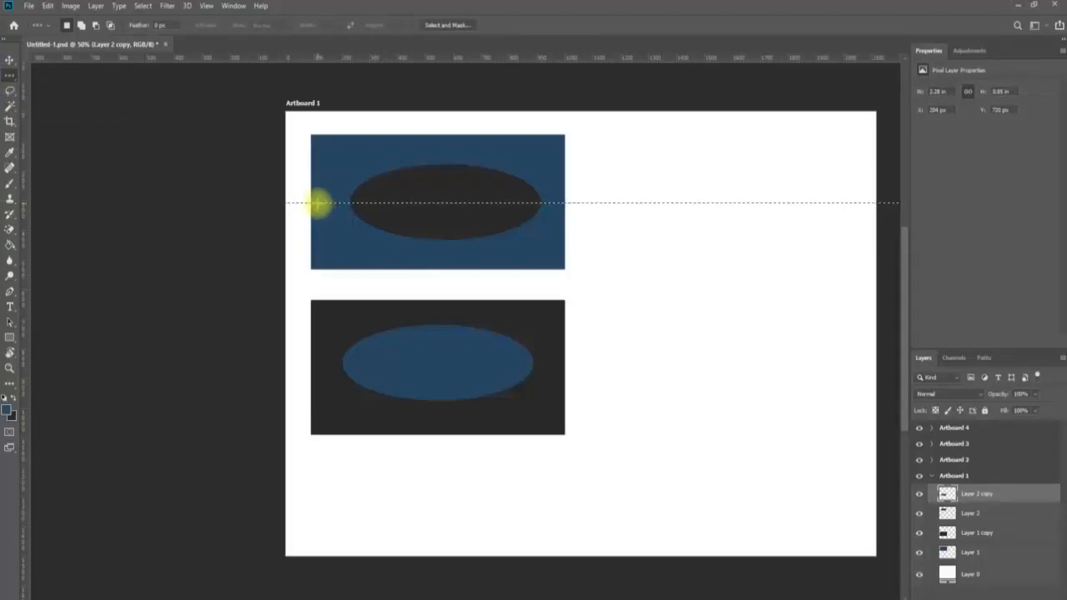
key(ctrl+d)
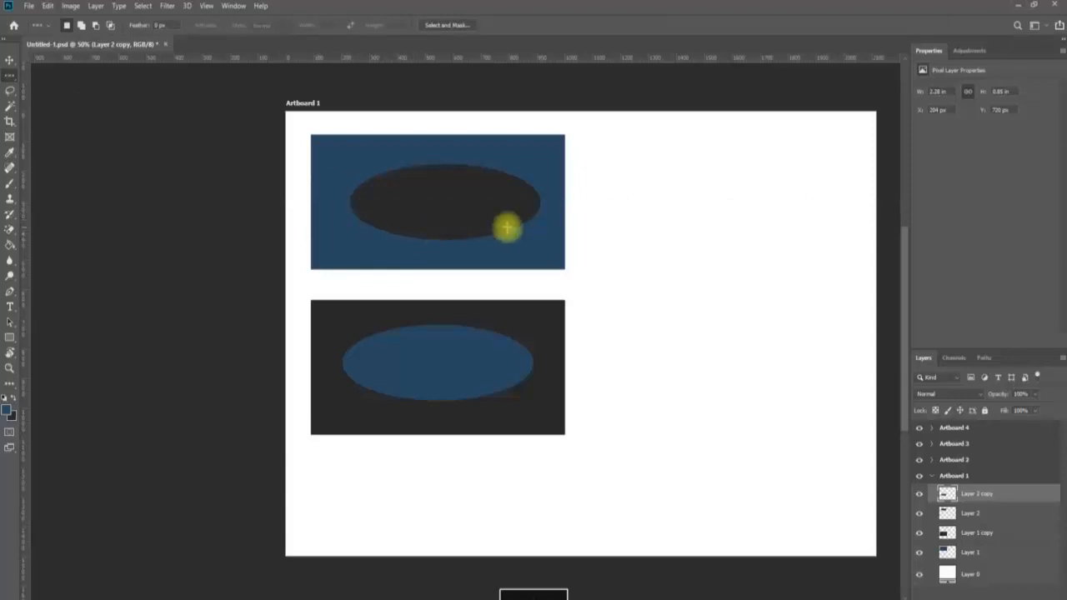
Identify and select Layer 2, and delete a one-pixel row through the middle of the upper dark ellipse.
click(920, 495)
click(920, 495)
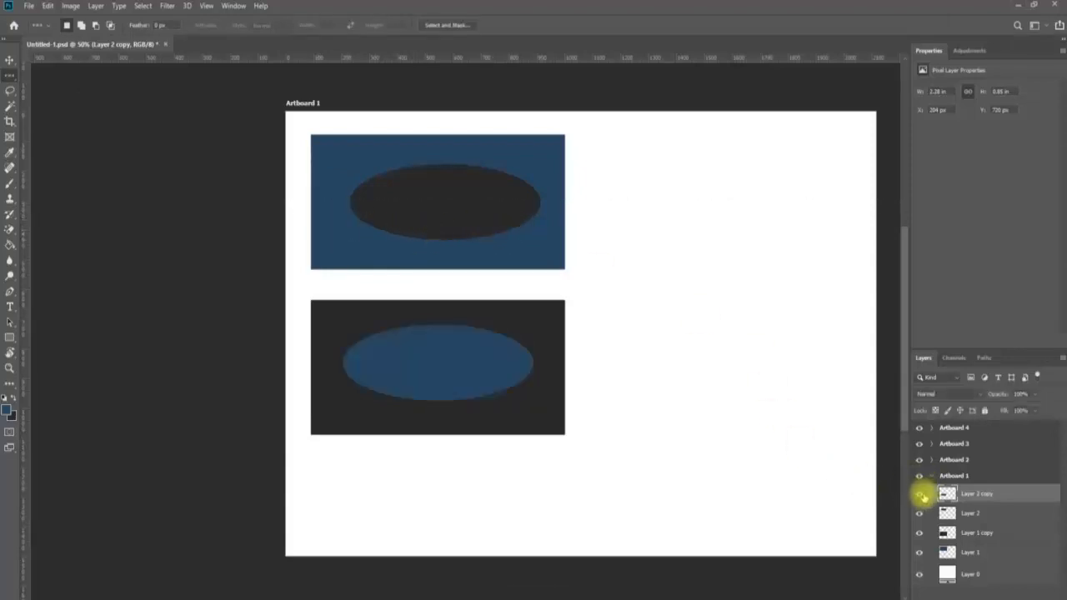
click(941, 512)
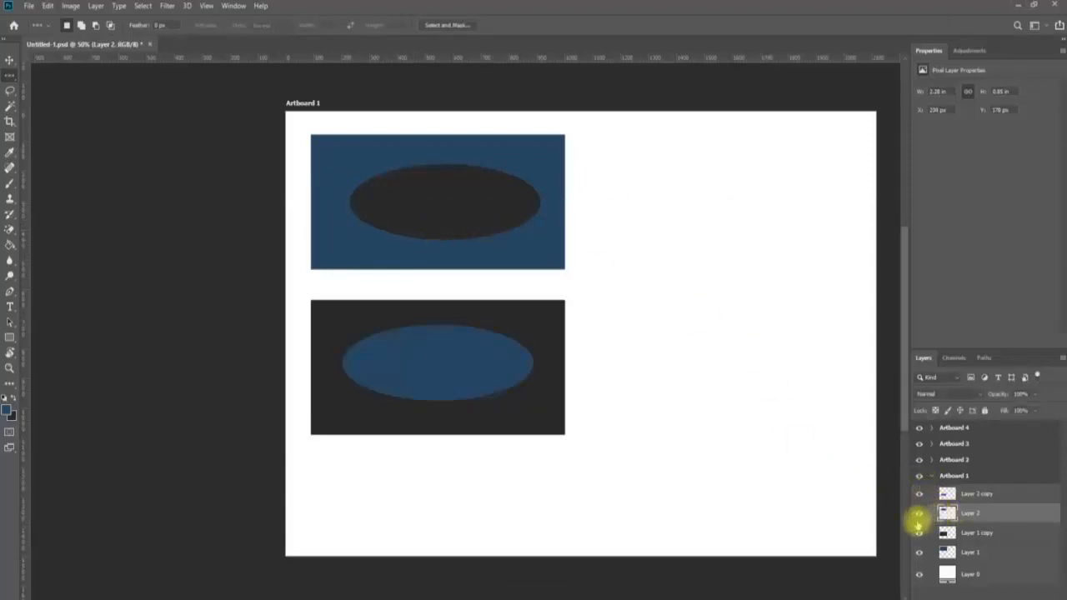
click(920, 515)
click(920, 515)
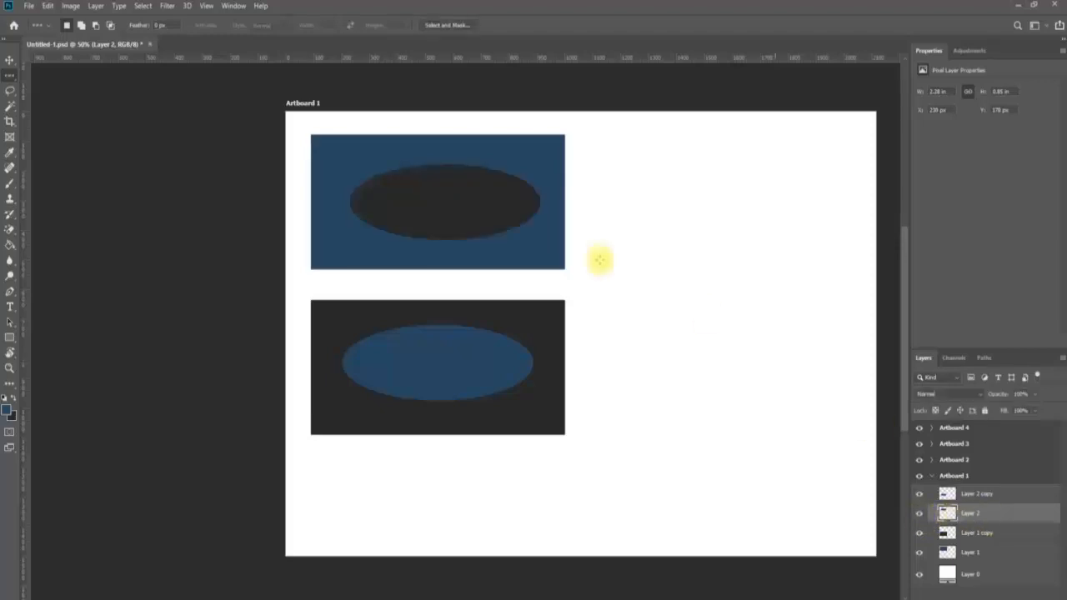
click(421, 199)
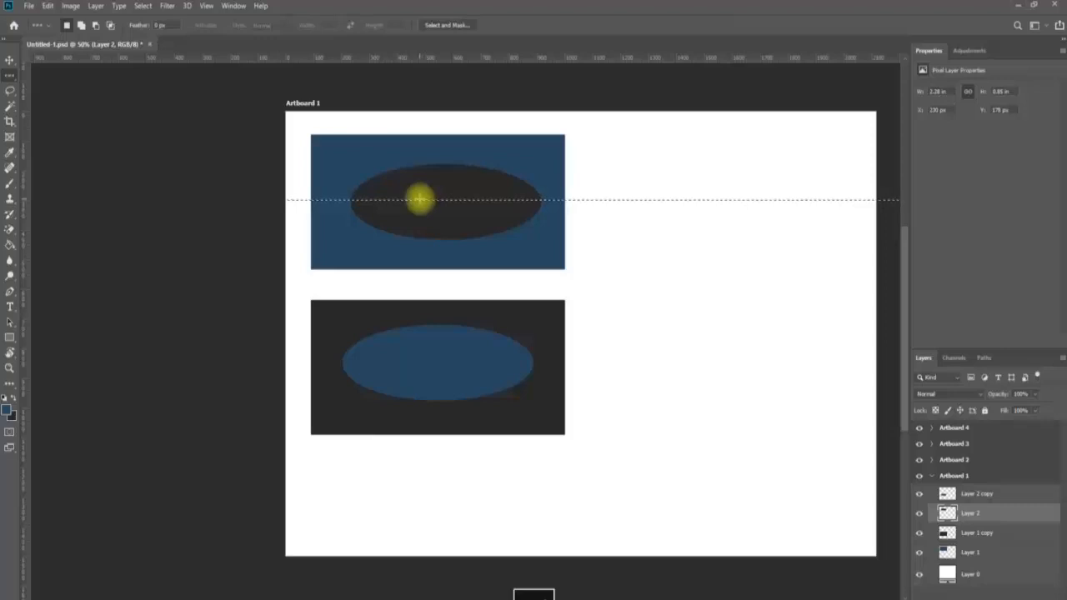
click(643, 259)
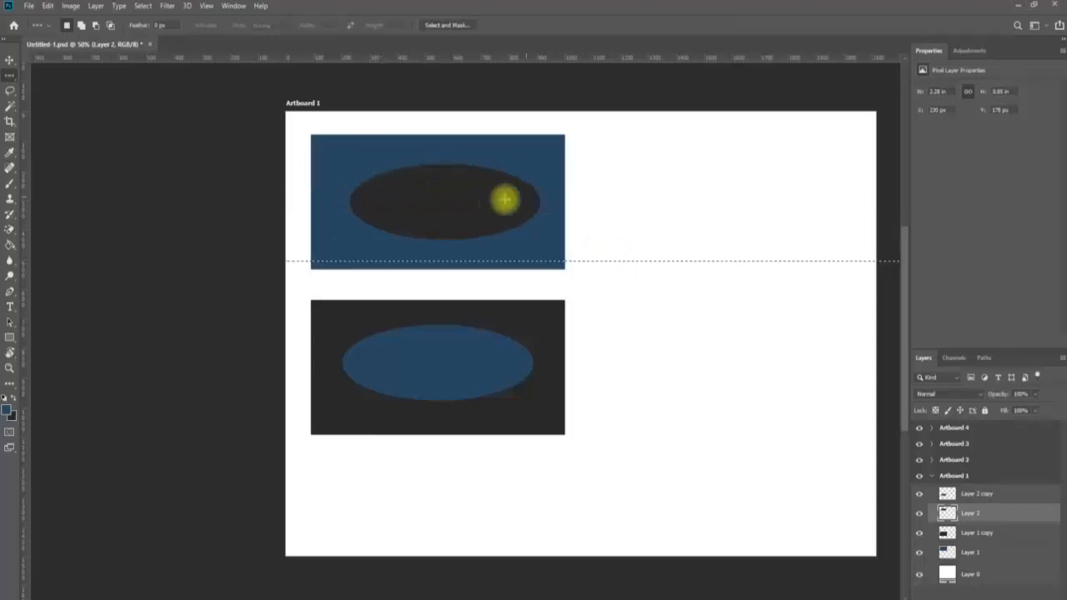
Cut a one-pixel vertical line through the upper dark ellipse with the Single Column Marquee tool and clear the selection.
key(z)
click(475, 201)
click(475, 201)
click(475, 202)
click(475, 202)
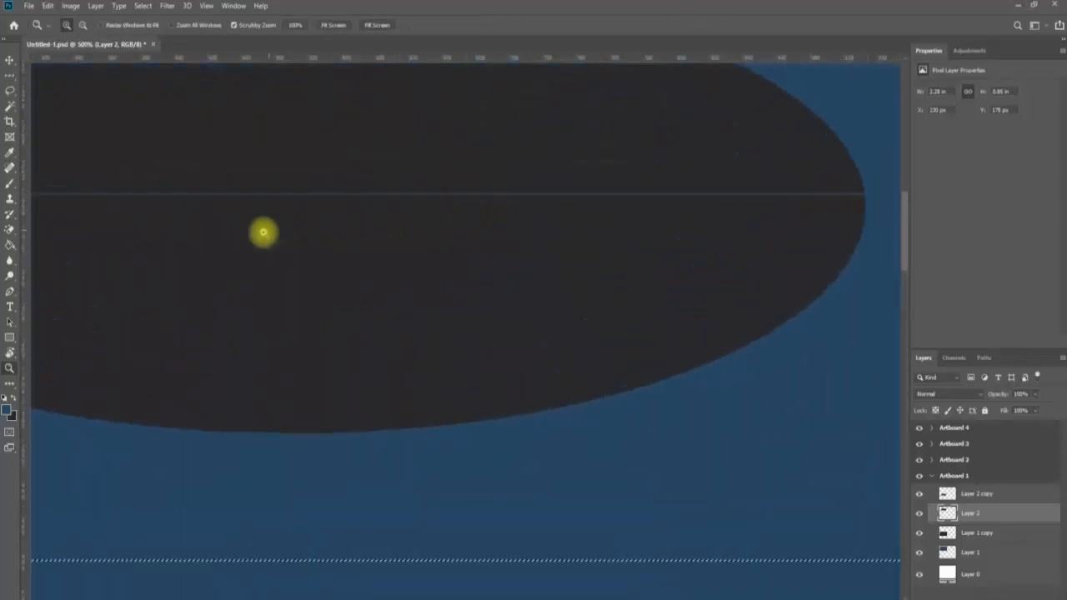
drag(263, 232, 350, 272)
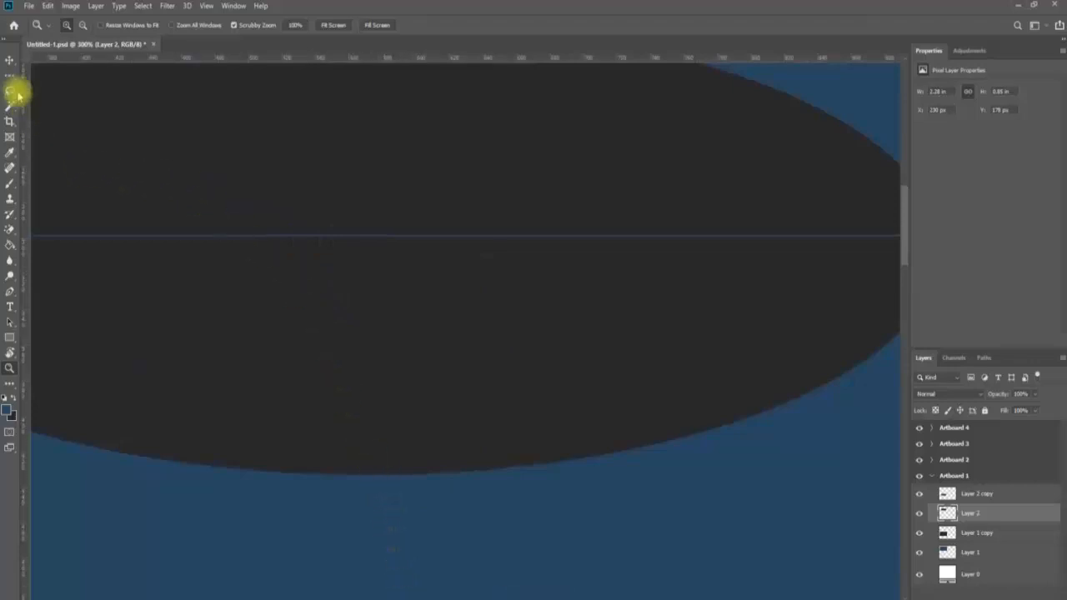
click(15, 76)
right_click(14, 76)
click(52, 111)
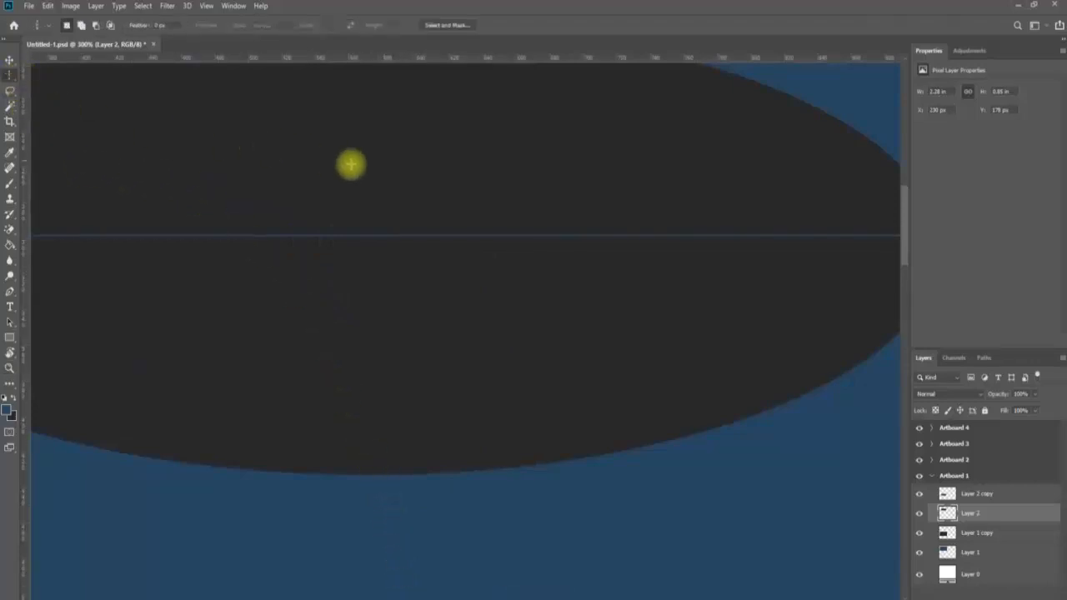
click(353, 158)
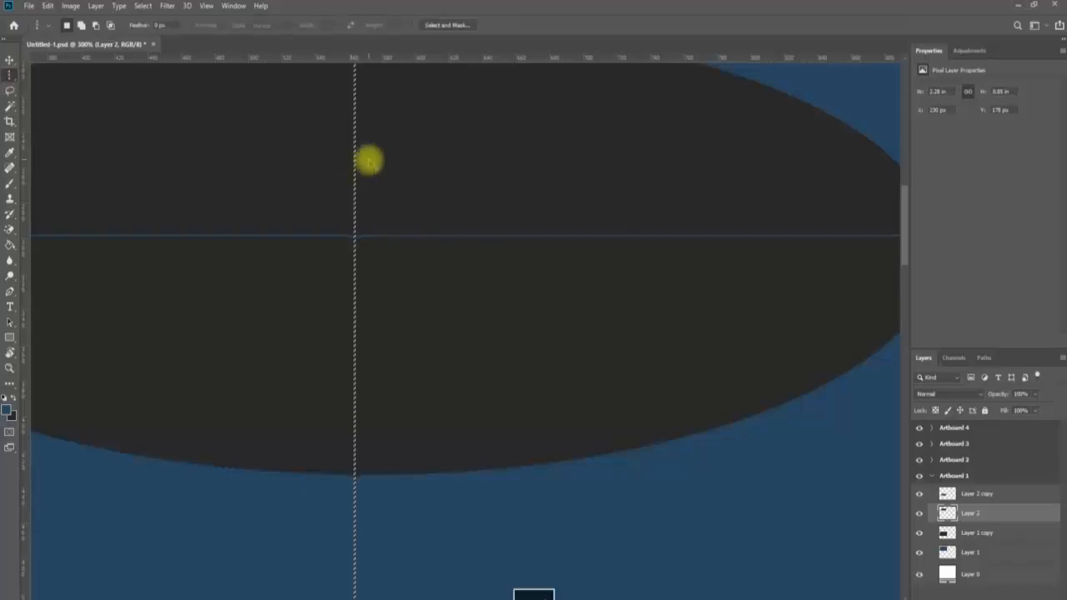
key(ctrl+d)
Select Layer 2 copy, delete a one-pixel row through the middle of the blue ellipse with the Single Row Marquee tool, and clear the selection.
key(z)
alt+click(373, 310)
alt+click(373, 310)
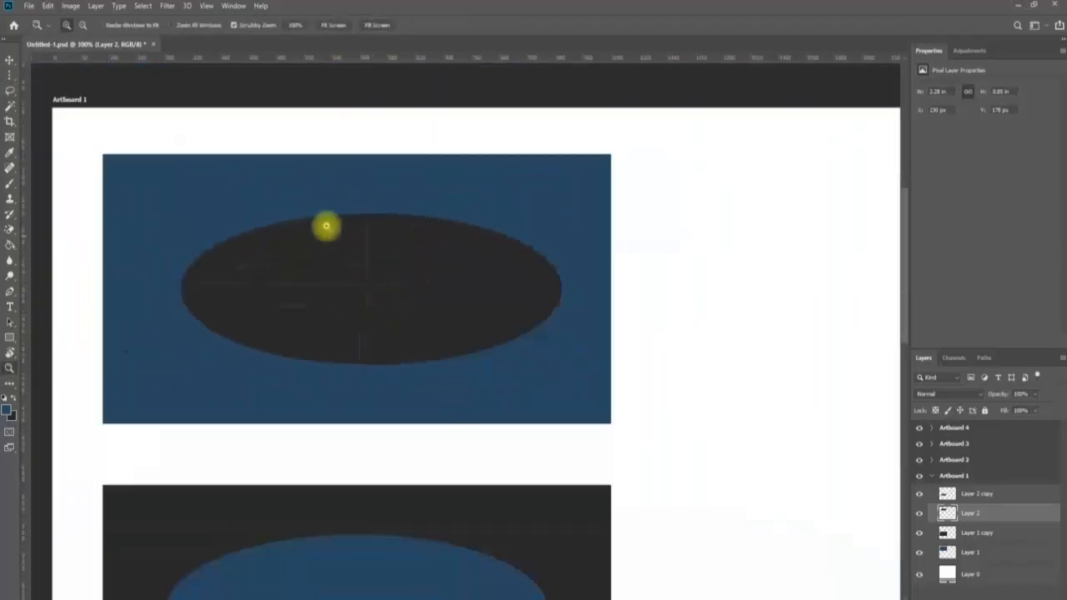
drag(405, 422, 412, 148)
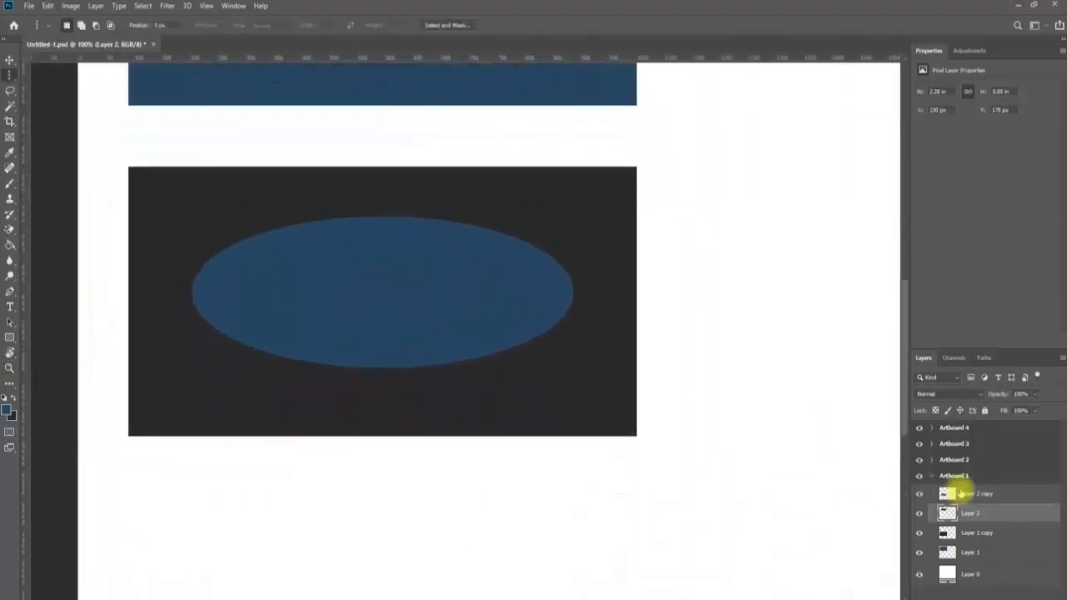
click(973, 494)
key(m)
click(9, 75)
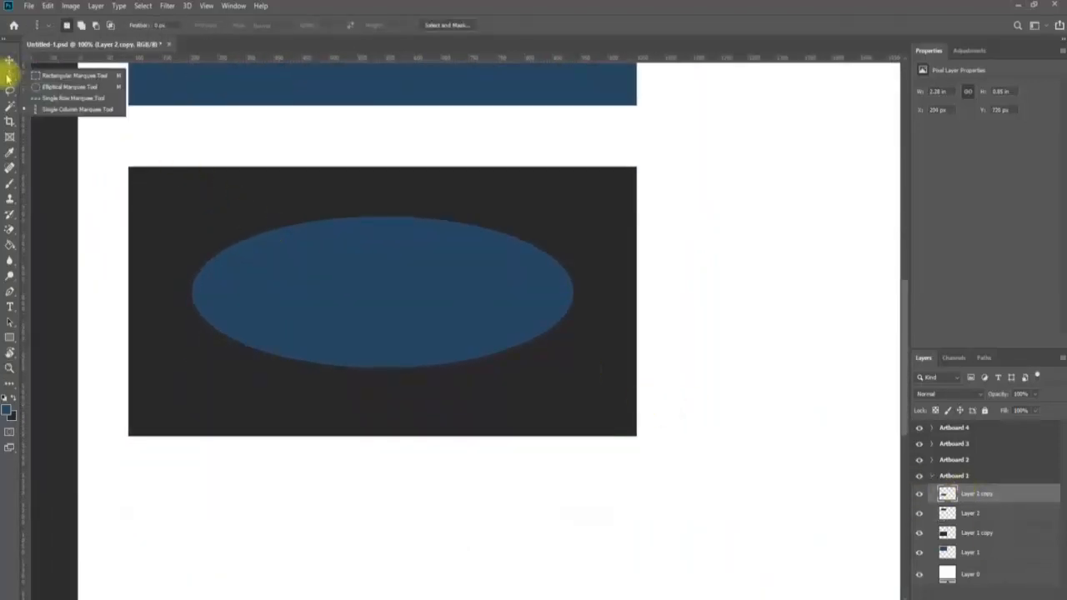
click(83, 98)
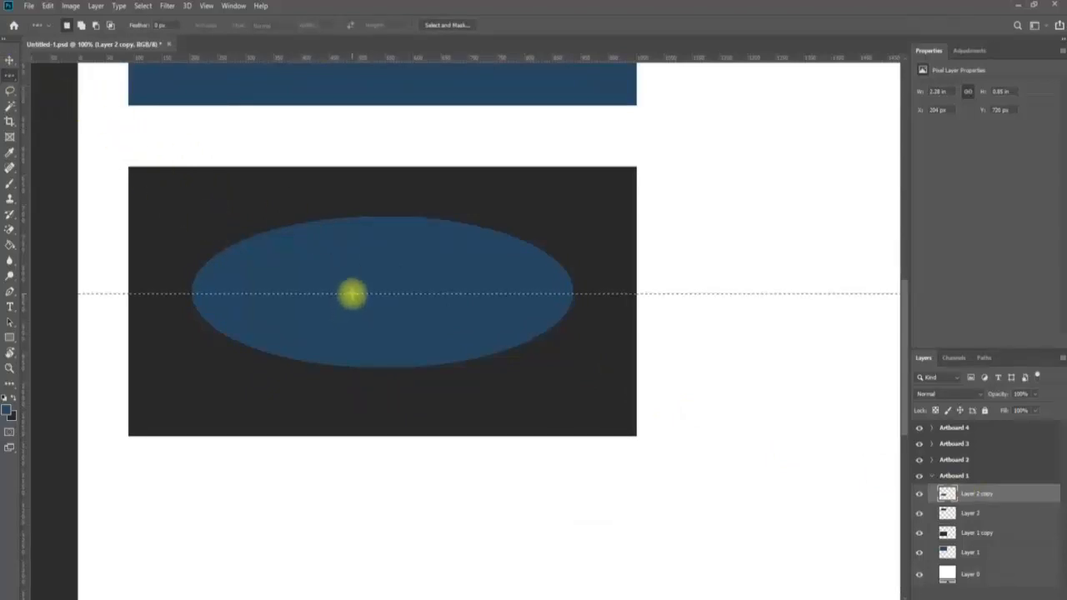
key(Delete)
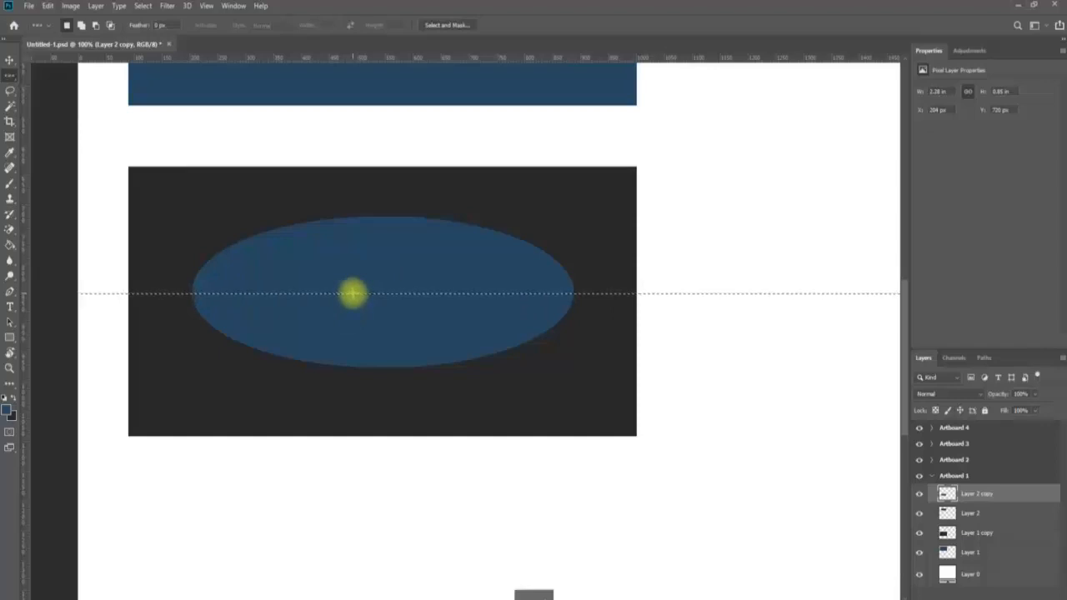
key(ctrl+d)
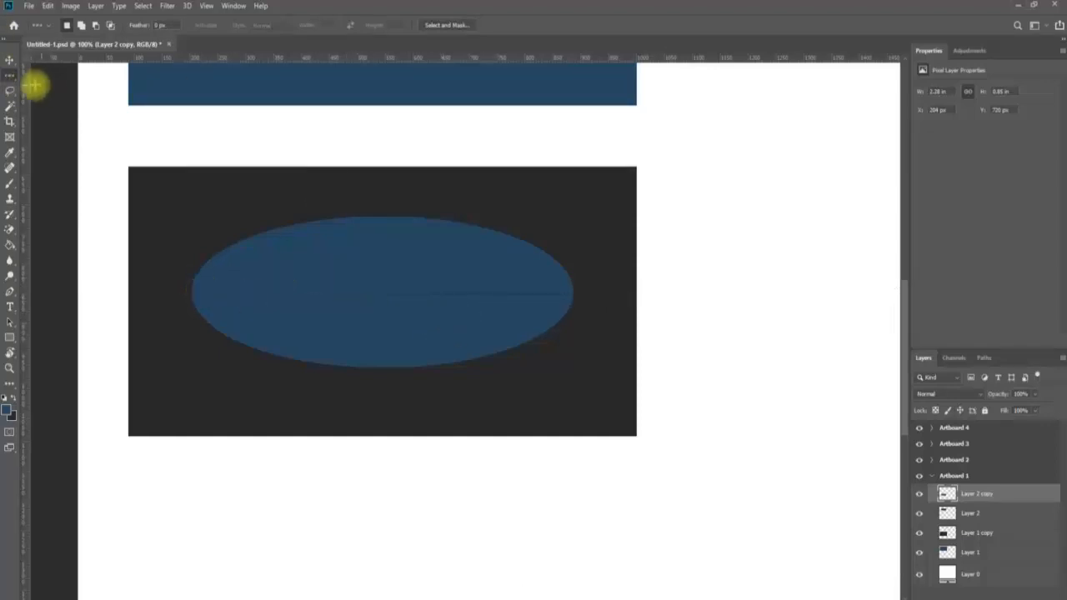
Delete a one-pixel column through the middle of the blue ellipse with the Single Column Marquee tool and clear the selection.
right_click(10, 76)
click(53, 106)
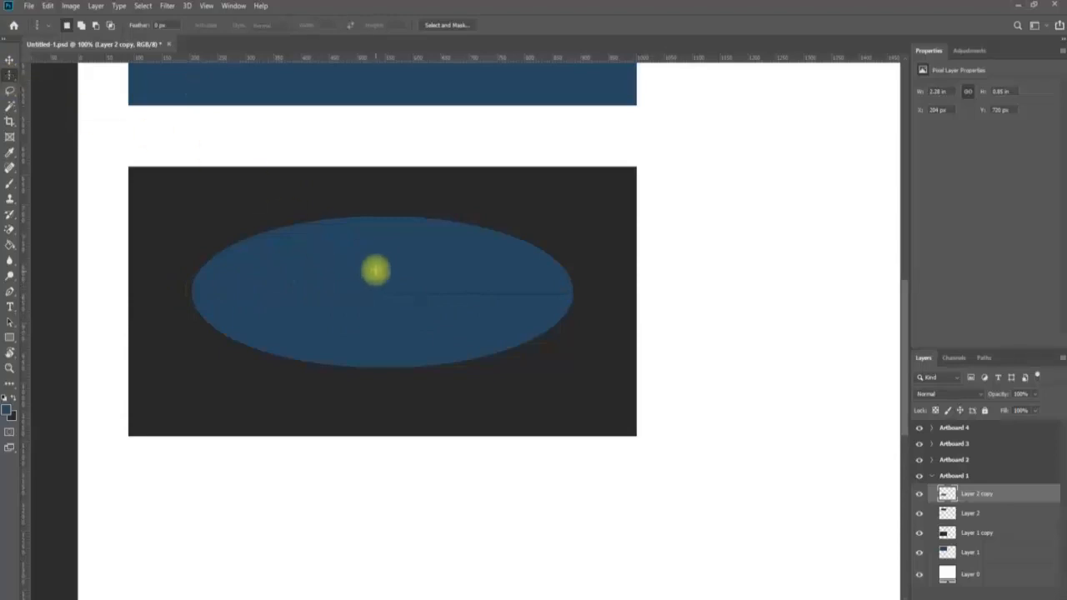
click(385, 267)
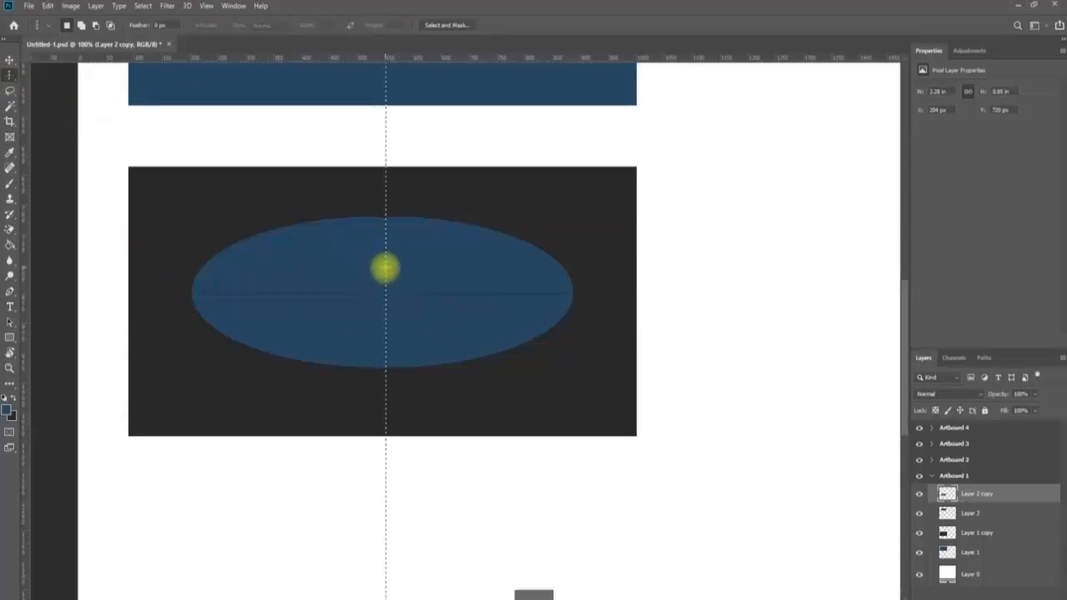
key(ctrl+d)
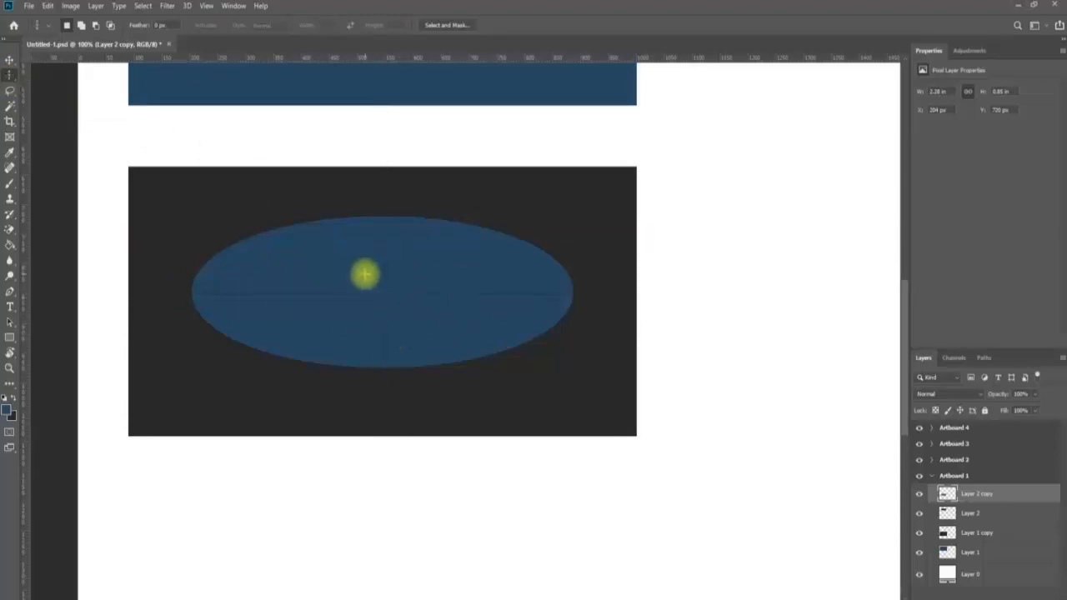
Inspect the crossing lines in the blue ellipse, and place a single-column marquee selection just beside the lower rectangle's left edge.
key(z)
click(449, 295)
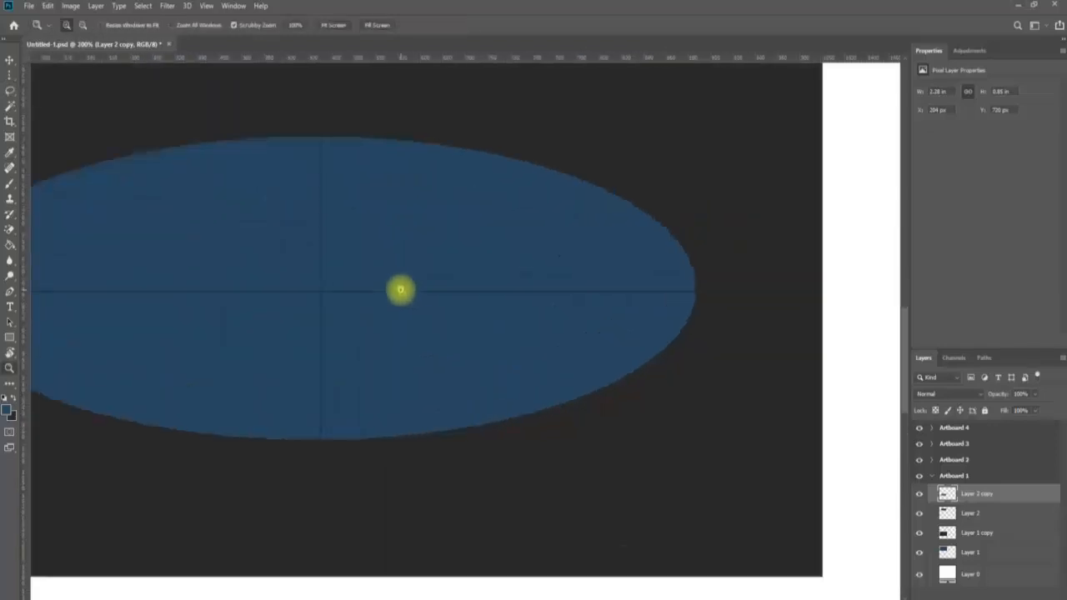
click(400, 291)
drag(342, 337, 485, 322)
drag(415, 277, 413, 283)
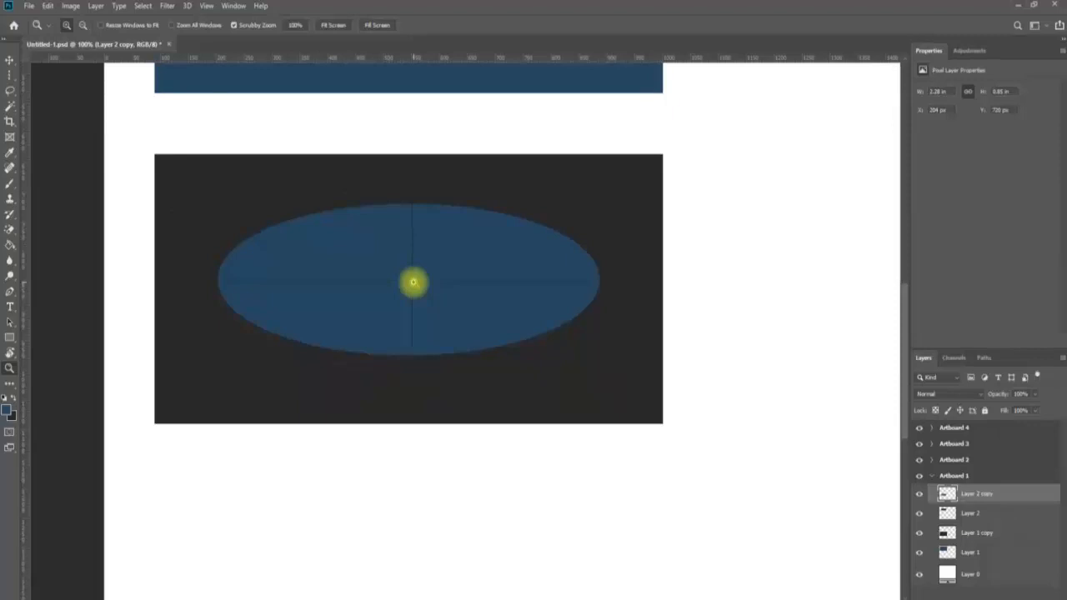
click(13, 77)
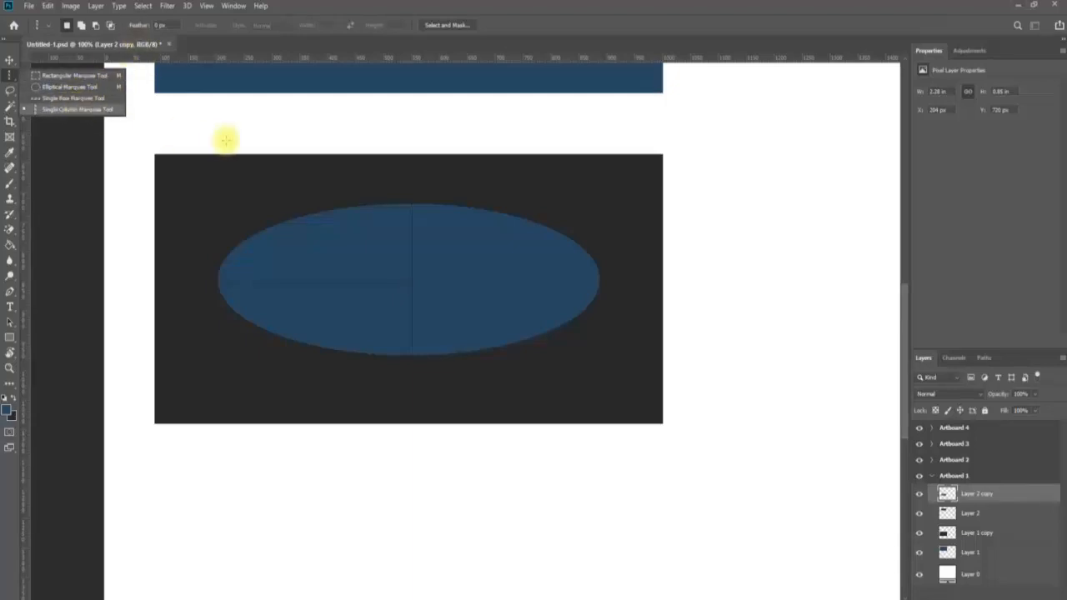
click(142, 150)
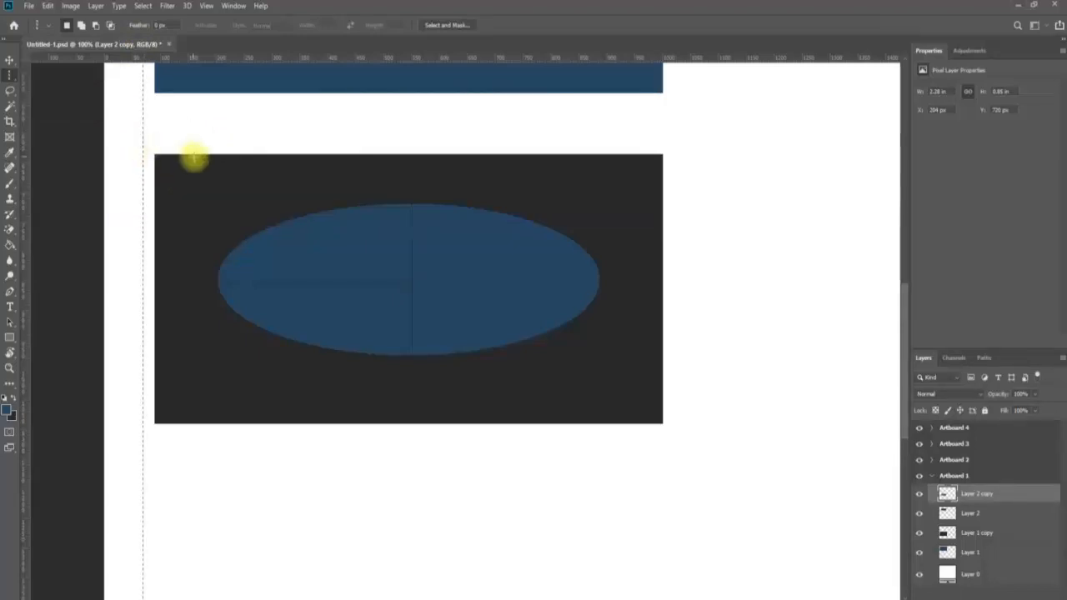
Clear the single-column selection and save the document with the freehand Lasso tool active.
key(ctrl+d)
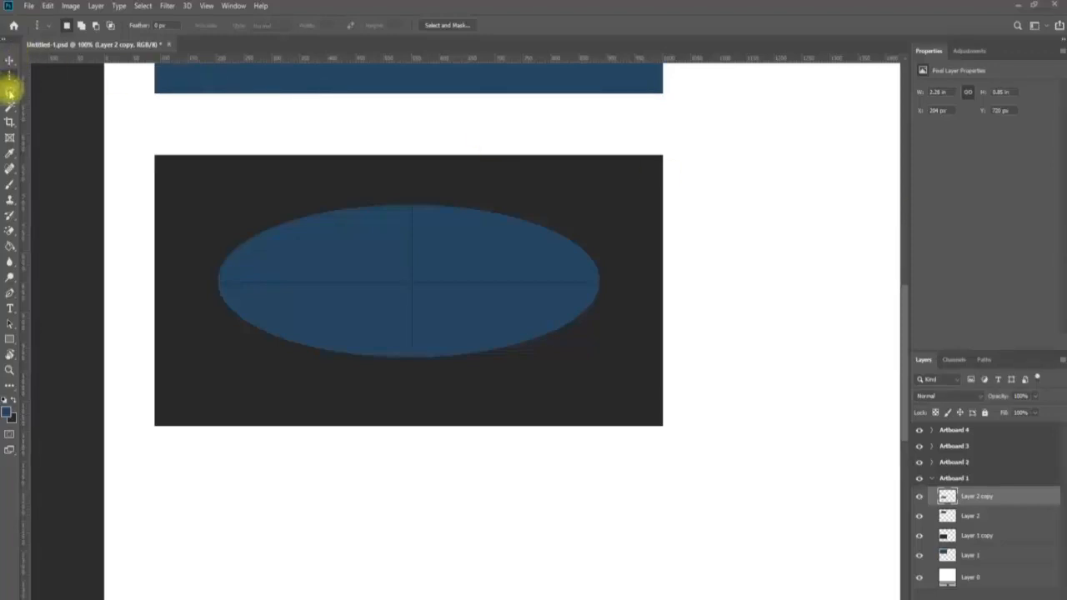
click(10, 94)
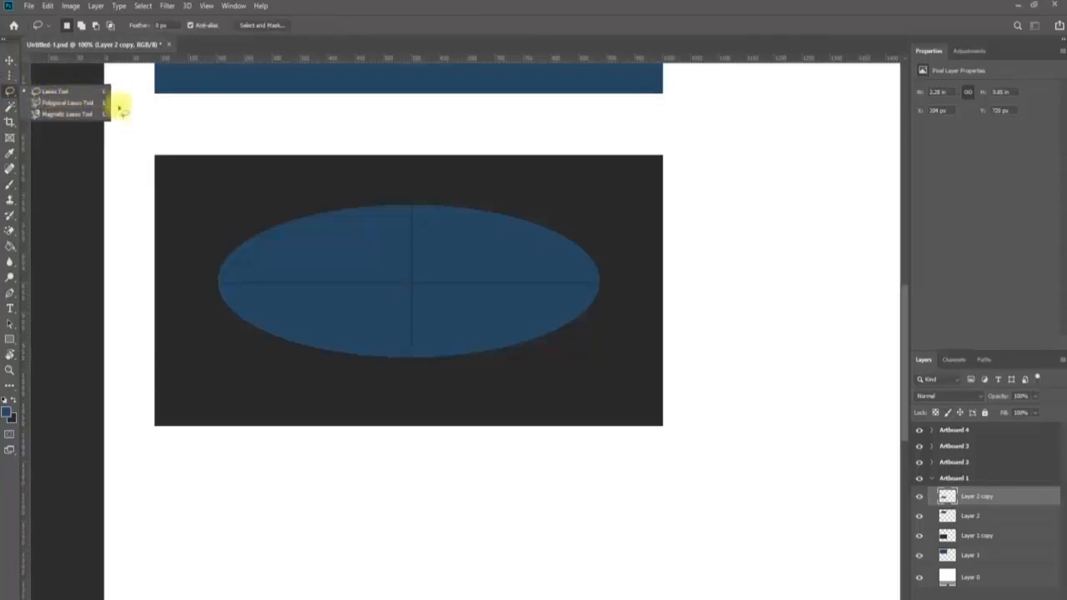
click(56, 91)
click(27, 5)
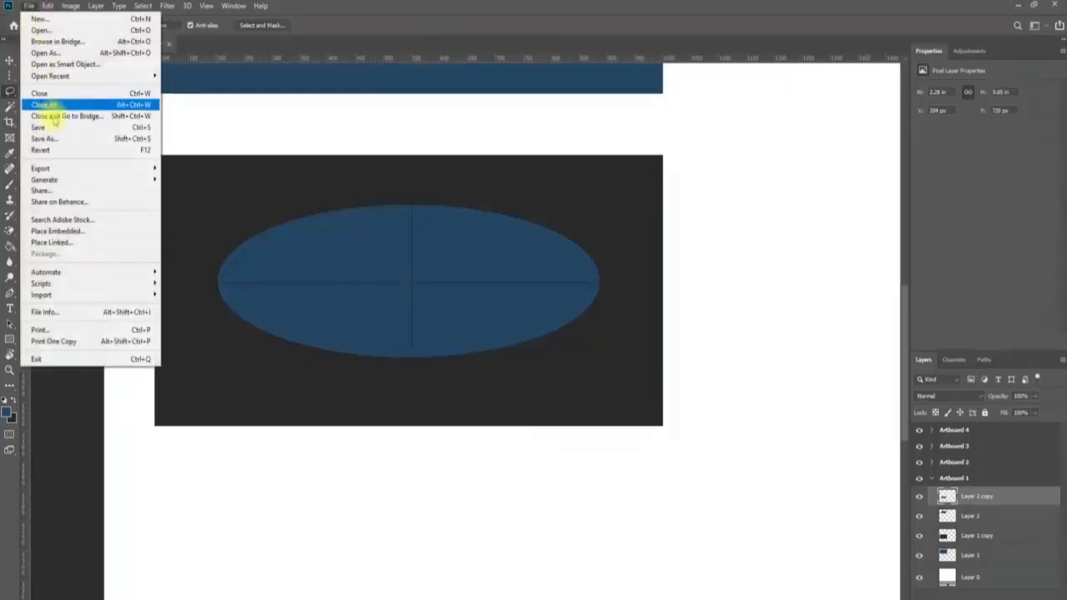
click(56, 127)
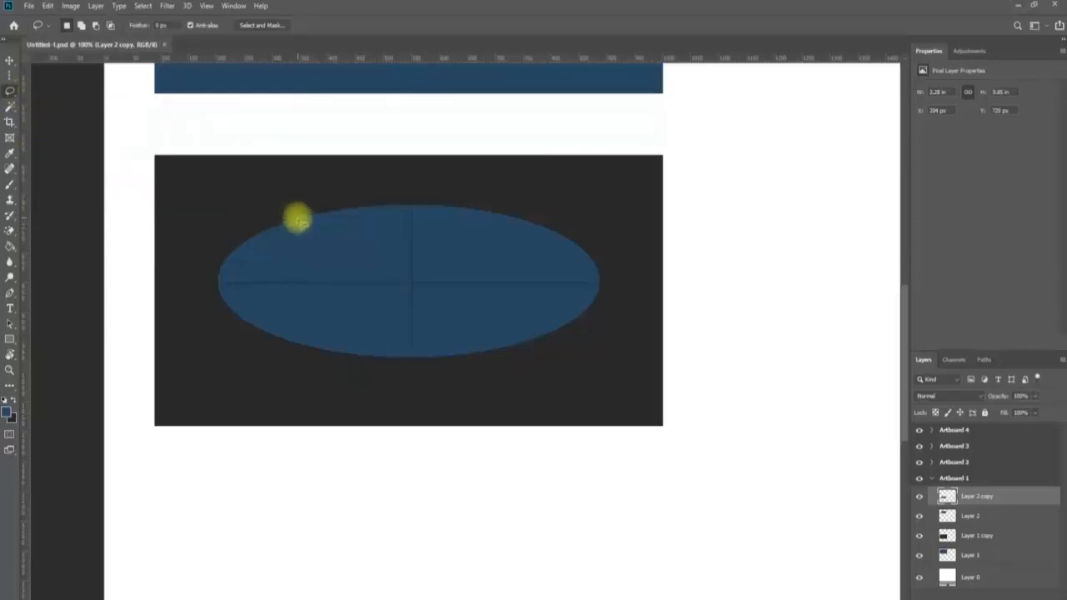
Draw a freehand Lasso selection around the blue ellipse on Layer 2 copy, and try deleting its contents before undoing the deletion.
mouse_move(295, 220)
mouse_down()
mouse_move(247, 236)
mouse_move(212, 279)
mouse_move(209, 315)
mouse_move(228, 342)
mouse_move(331, 396)
mouse_move(487, 410)
mouse_move(589, 366)
mouse_move(645, 291)
mouse_move(529, 207)
mouse_up()
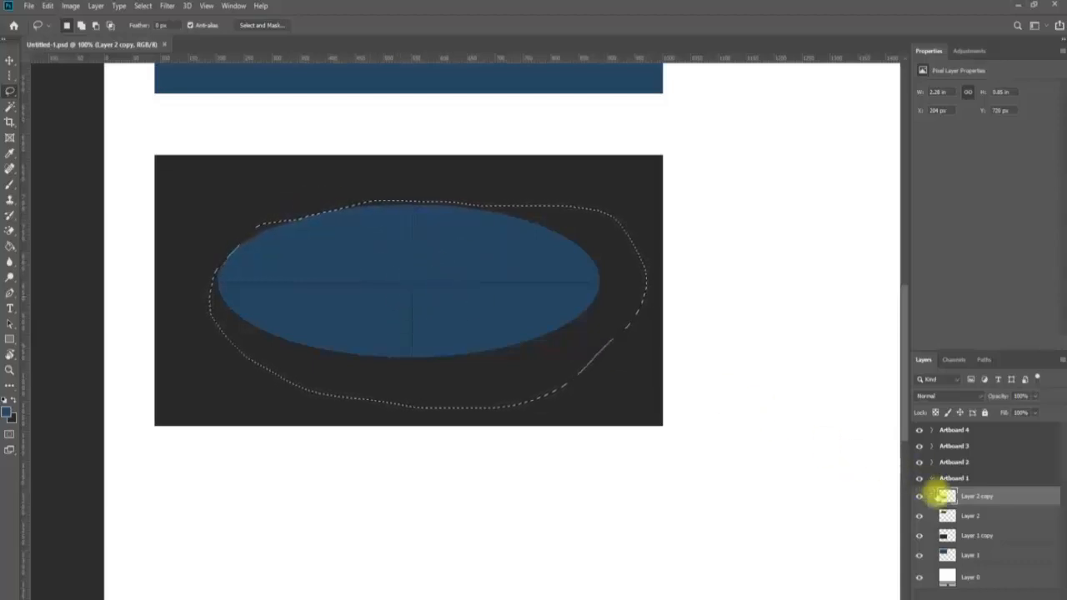
click(919, 496)
click(919, 496)
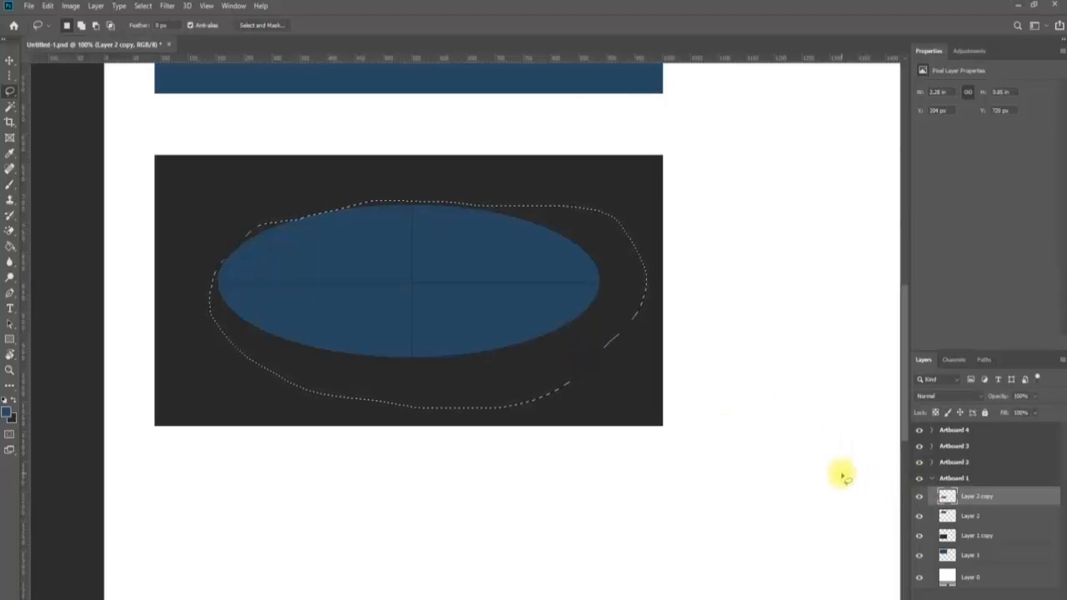
key(Delete)
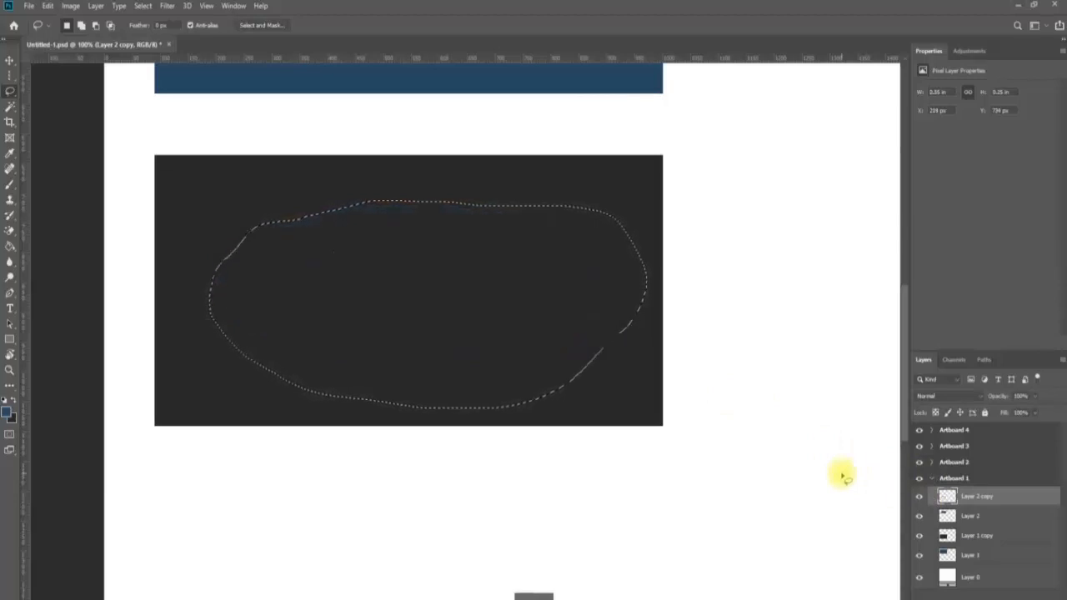
key(ctrl+z)
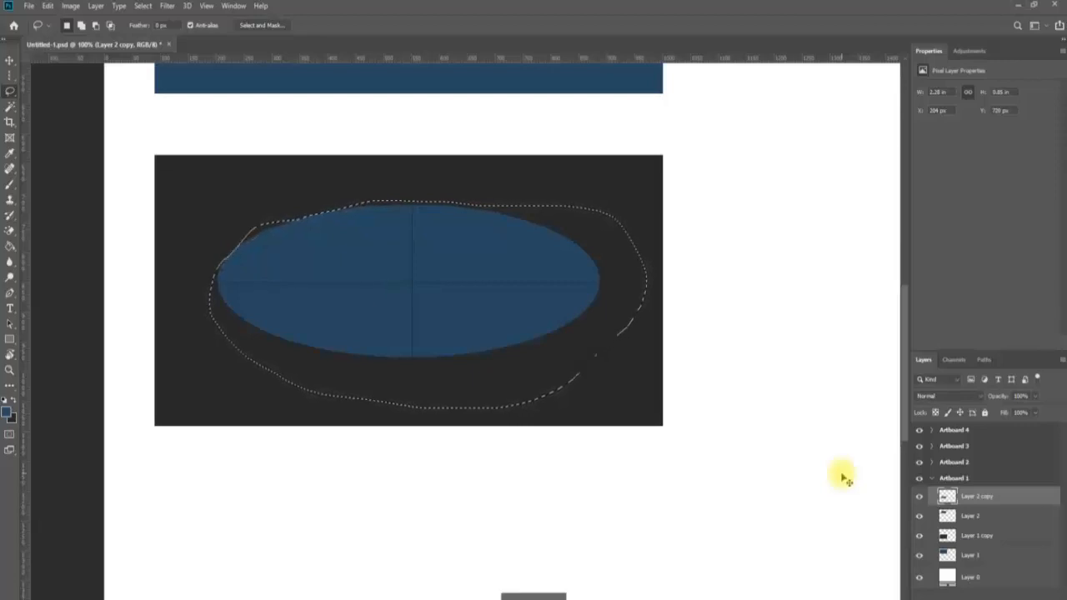
Cut the lassoed blue ellipse, paste it onto a new layer, and move it back inside the lower dark rectangle.
key(ctrl+x)
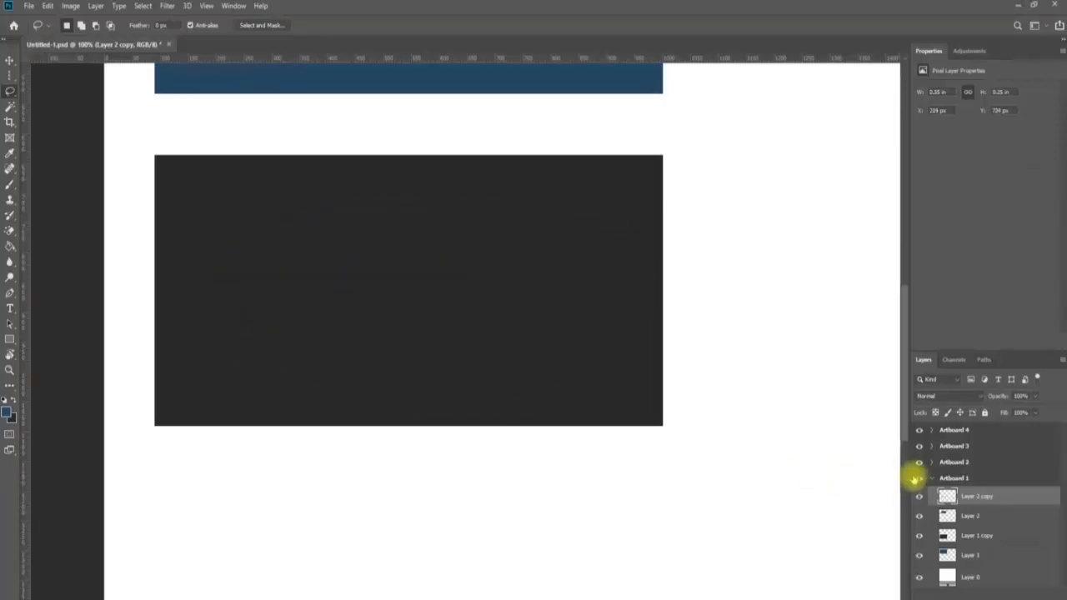
key(ctrl+shift+n)
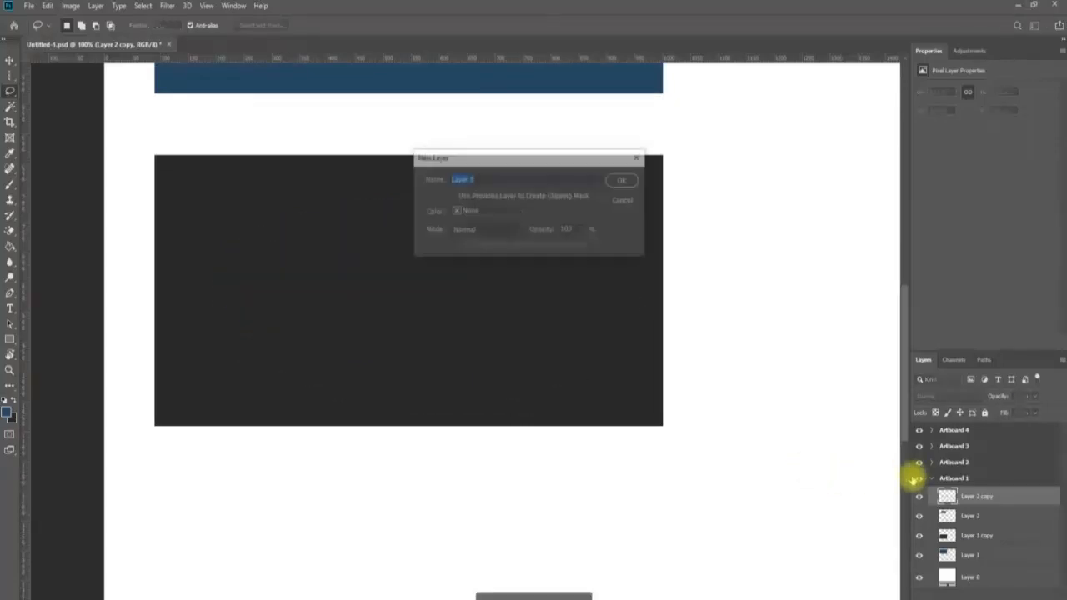
key(Return)
key(ctrl+v)
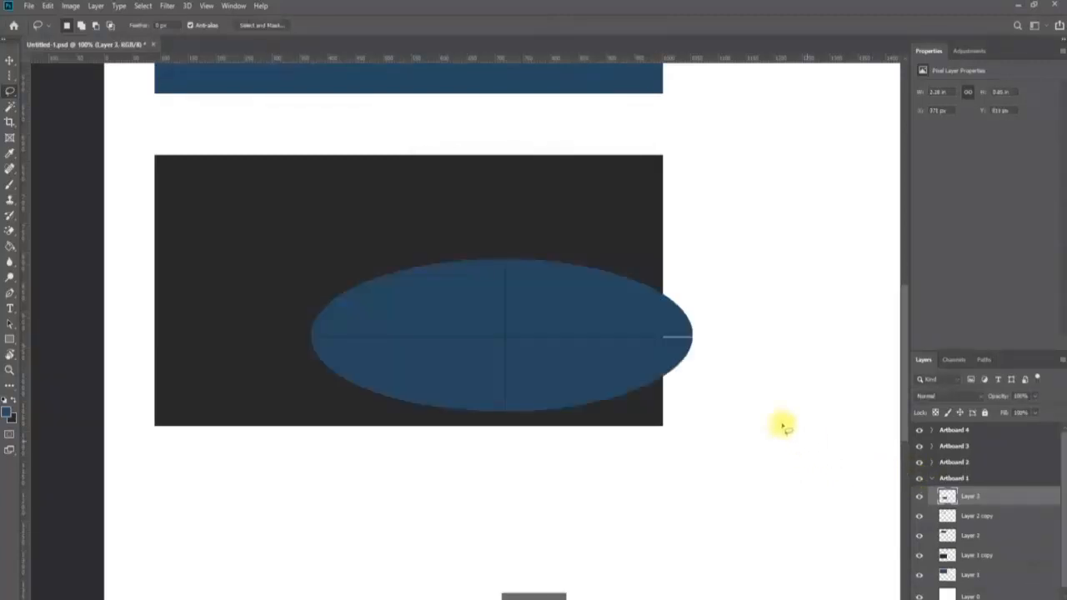
key(v)
mouse_move(592, 350)
mouse_down()
mouse_move(500, 316)
mouse_move(509, 292)
mouse_move(494, 291)
mouse_up()
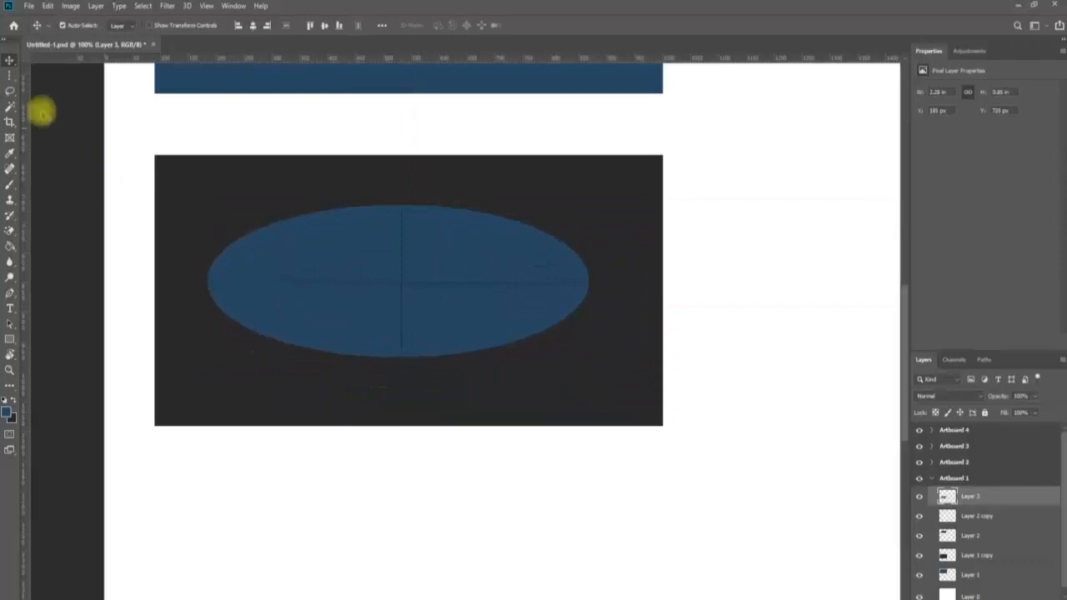
Draw a loose freehand Lasso selection around the repositioned blue ellipse and clear it.
click(8, 93)
mouse_move(459, 163)
mouse_down()
mouse_move(441, 162)
mouse_move(188, 312)
mouse_move(631, 304)
mouse_move(366, 149)
mouse_up()
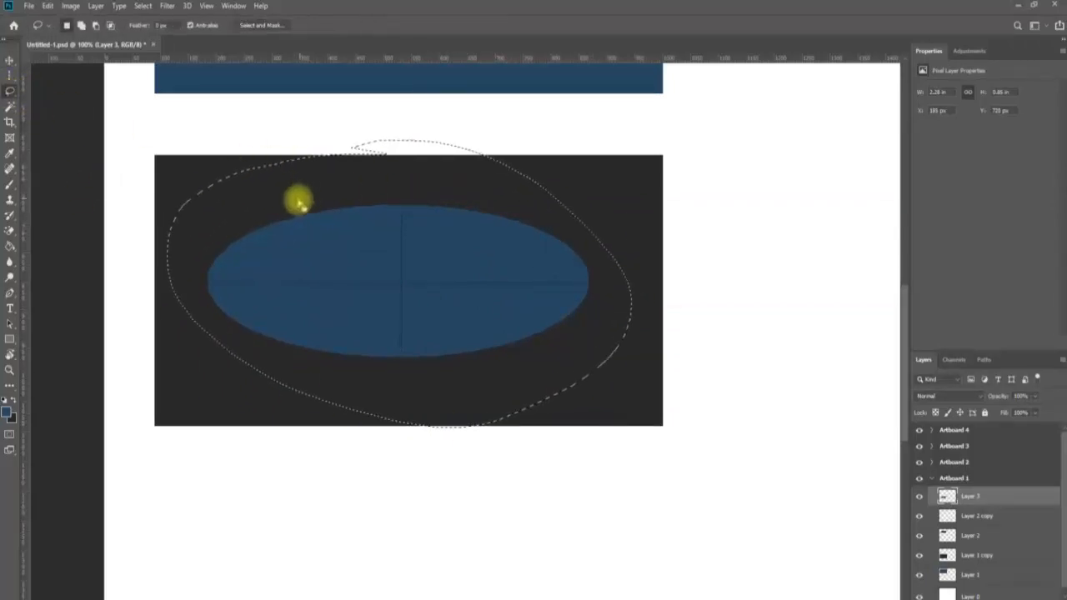
key(ctrl+d)
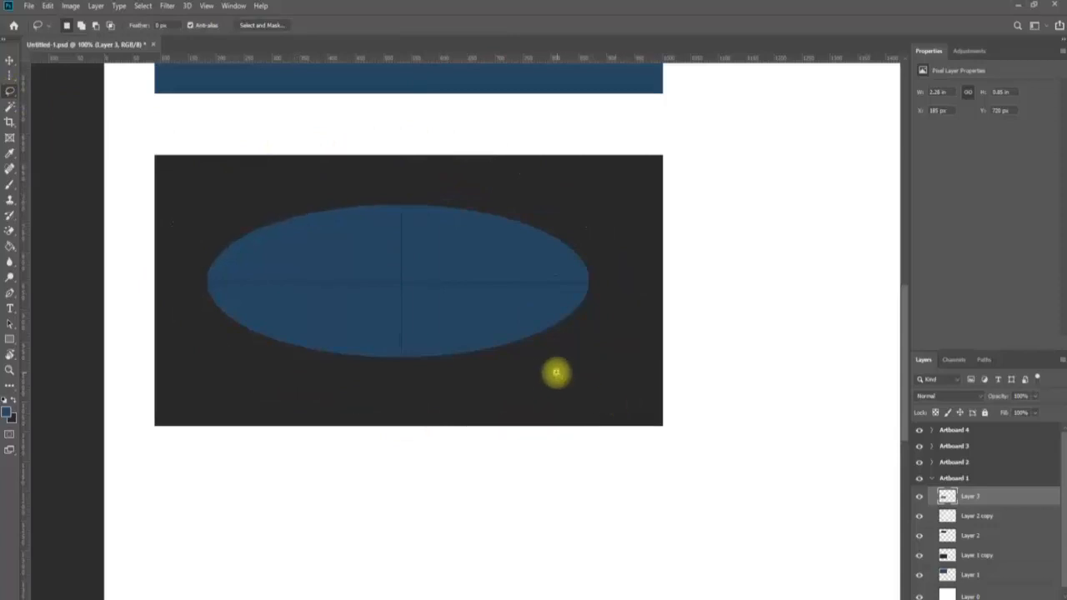
Zoom out to 66.7% to show both rectangles, draw a large freehand Lasso selection around them, and clear it.
key(z)
alt+click(558, 373)
mouse_move(460, 313)
mouse_down()
mouse_move(379, 379)
mouse_move(381, 442)
mouse_up()
key(l)
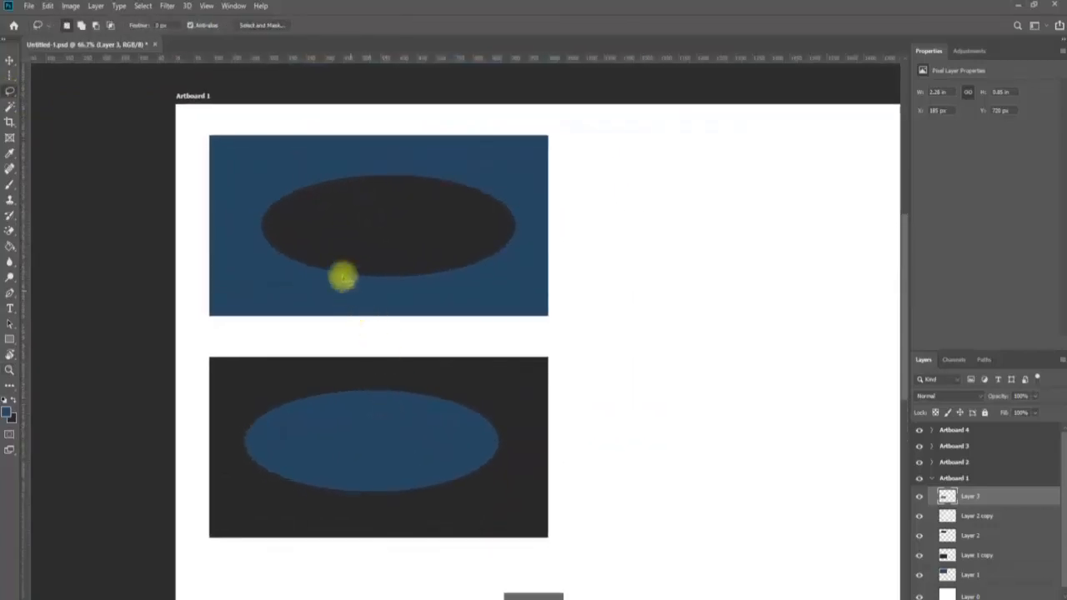
mouse_move(336, 116)
mouse_down()
mouse_move(163, 122)
mouse_move(135, 241)
mouse_move(127, 429)
mouse_move(208, 573)
mouse_move(715, 442)
mouse_move(652, 183)
mouse_move(500, 98)
mouse_up()
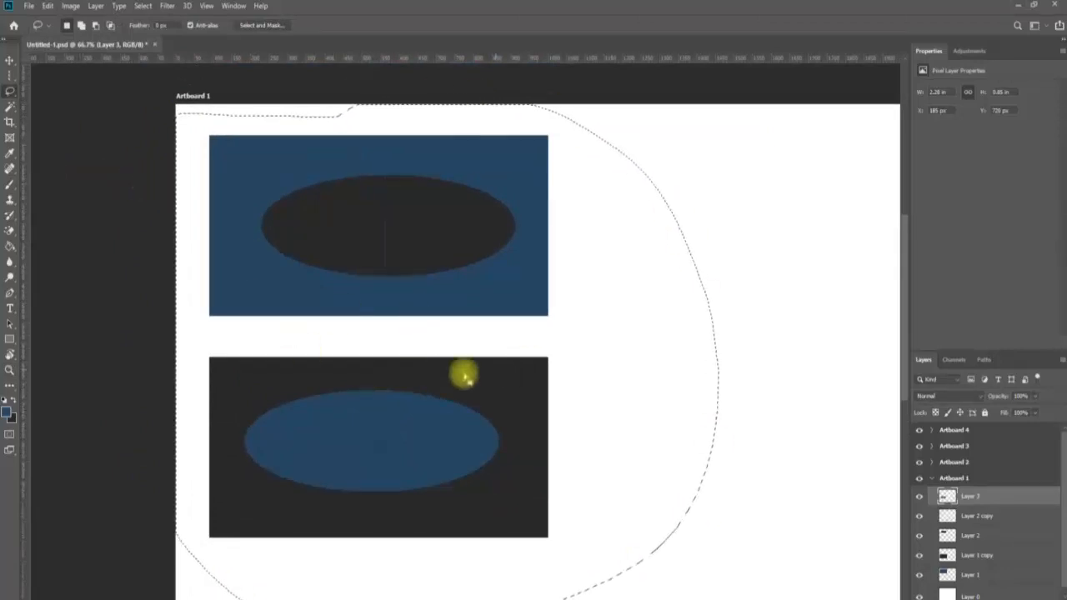
click(709, 367)
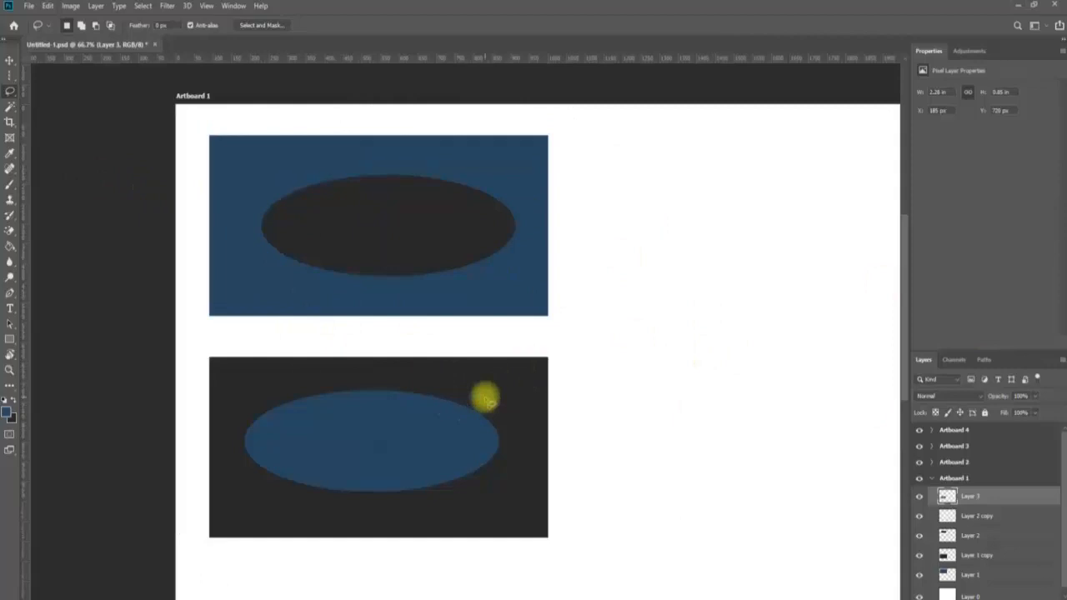
With the Polygonal Lasso tool, outline a straight-sided selection covering the right part of both rectangles and the blank area beside them.
right_click(9, 93)
click(53, 104)
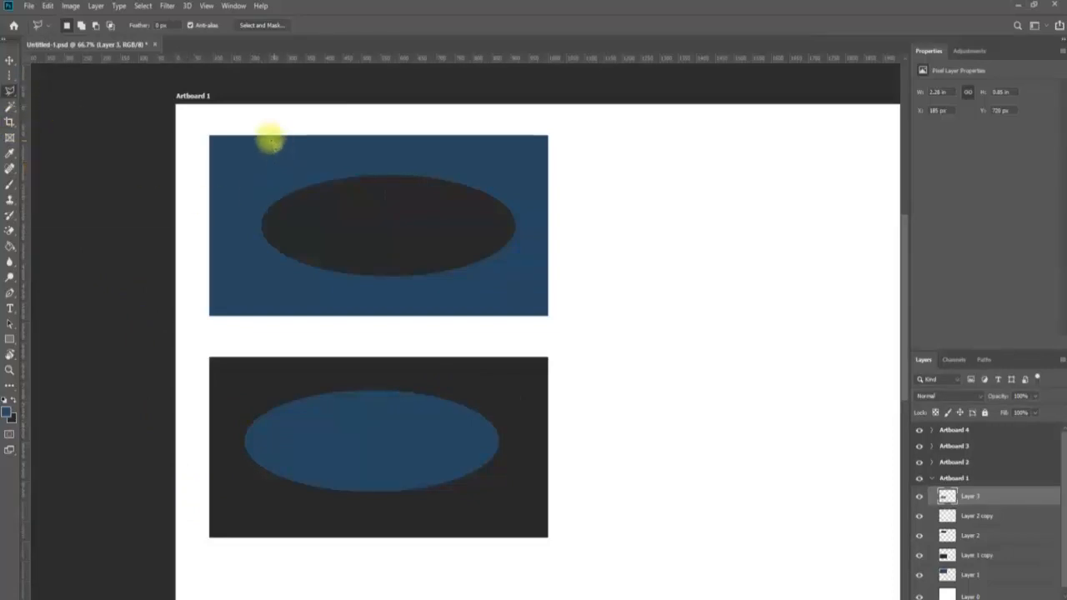
click(272, 136)
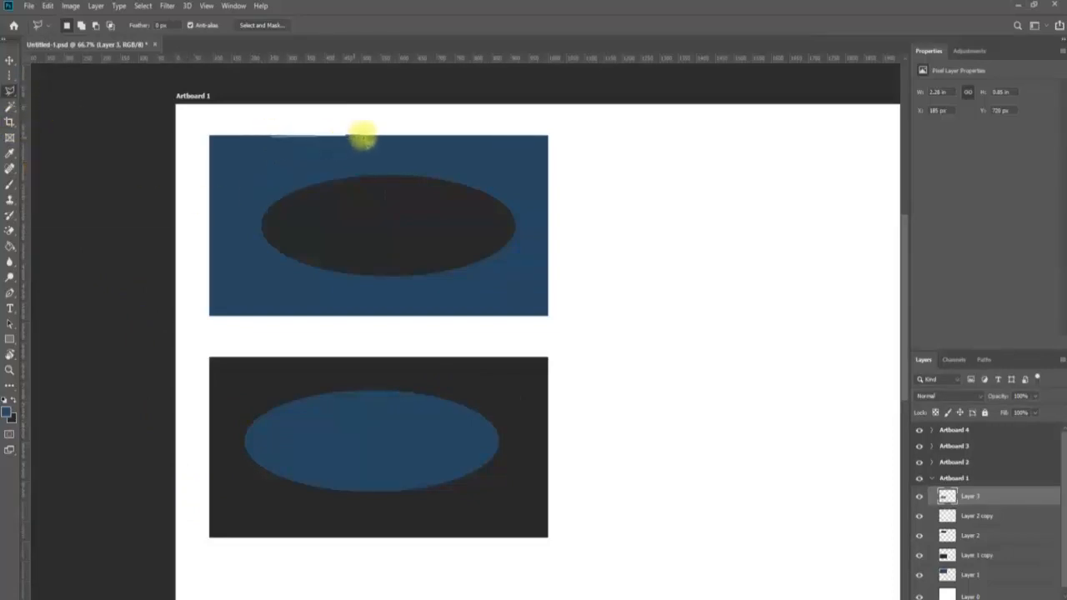
click(755, 136)
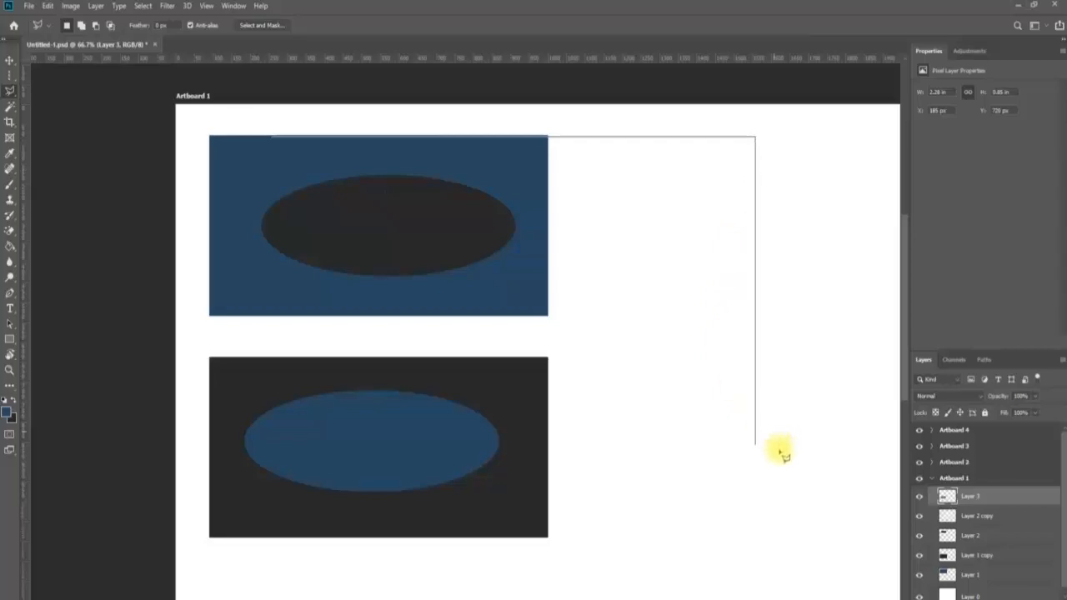
click(755, 512)
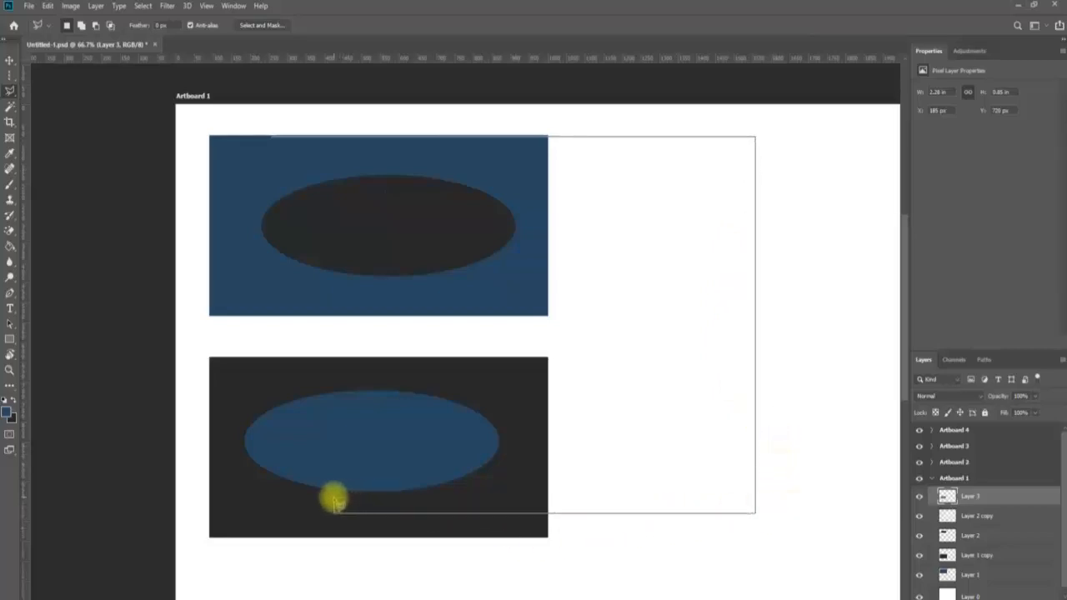
click(334, 510)
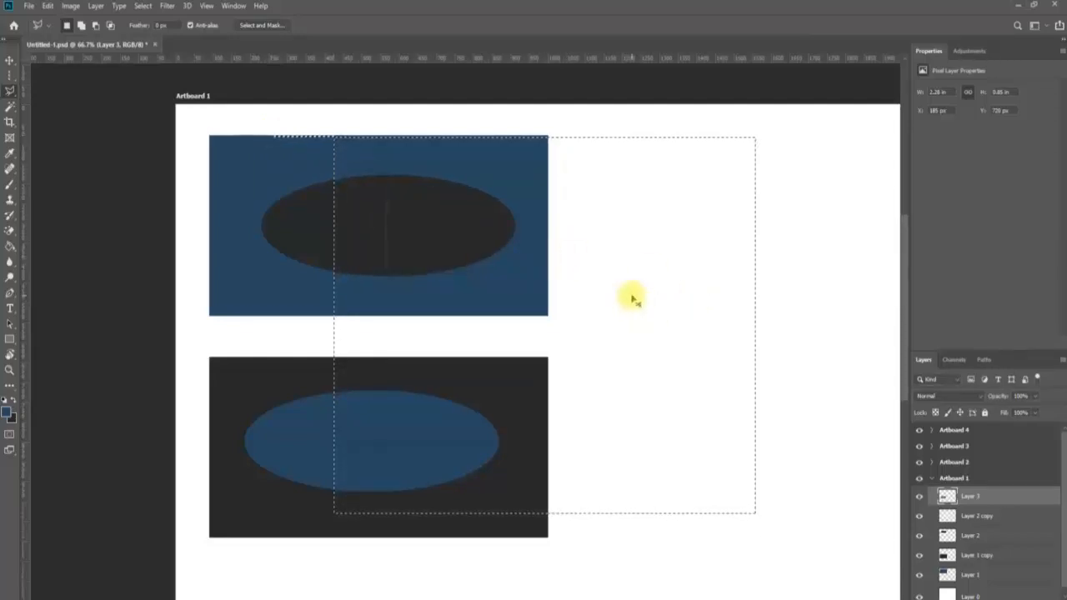
Cut the selected right part of the blue ellipse, paste it as a separate layer, and move it back against the remaining left part.
key(ctrl+x)
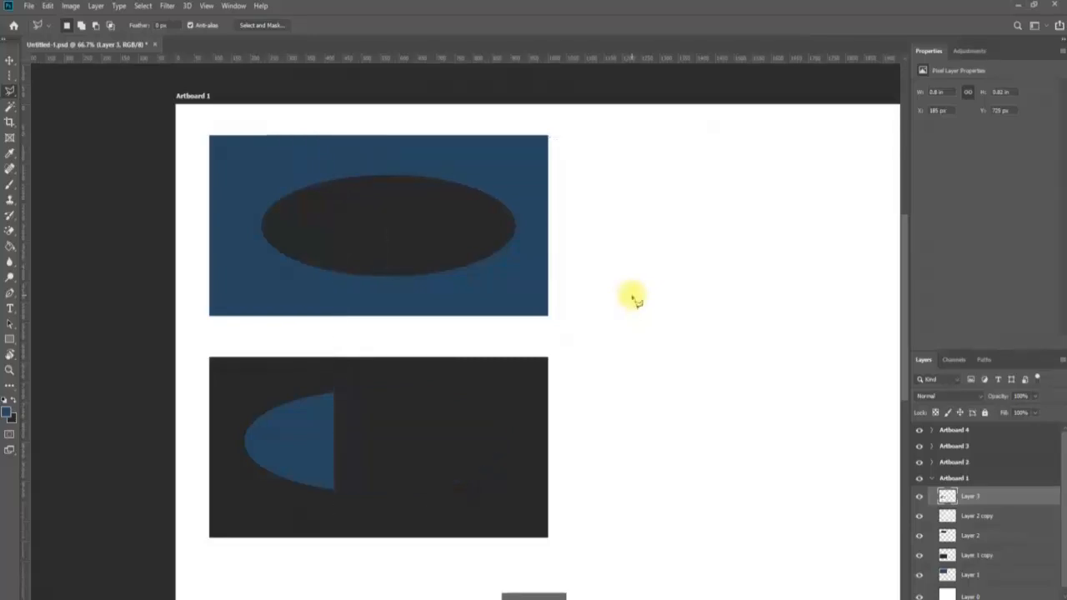
click(917, 498)
click(917, 497)
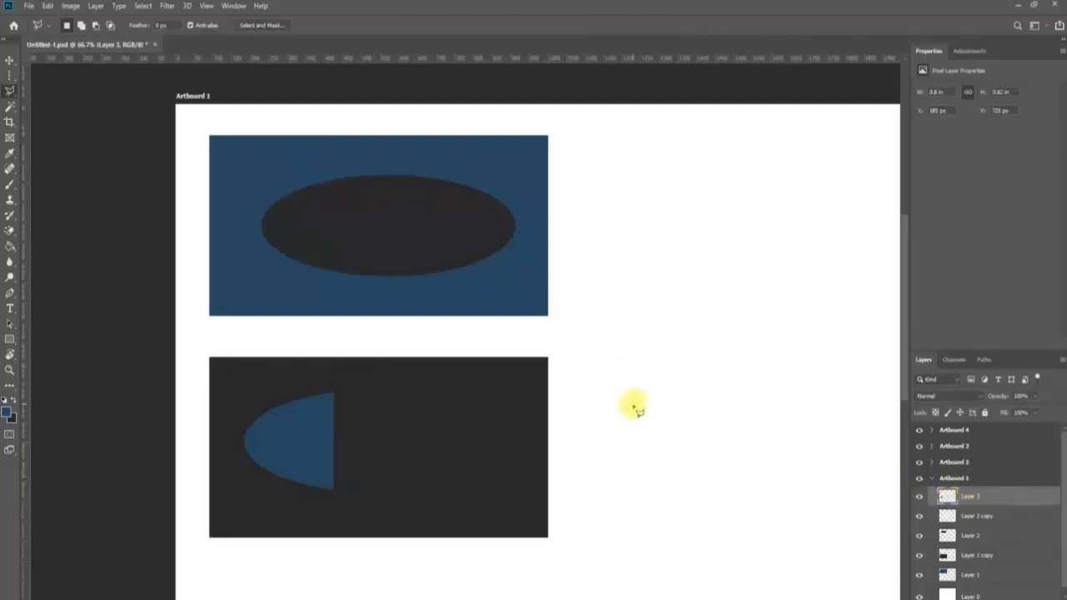
key(ctrl+v)
key(v)
drag(535, 350, 422, 435)
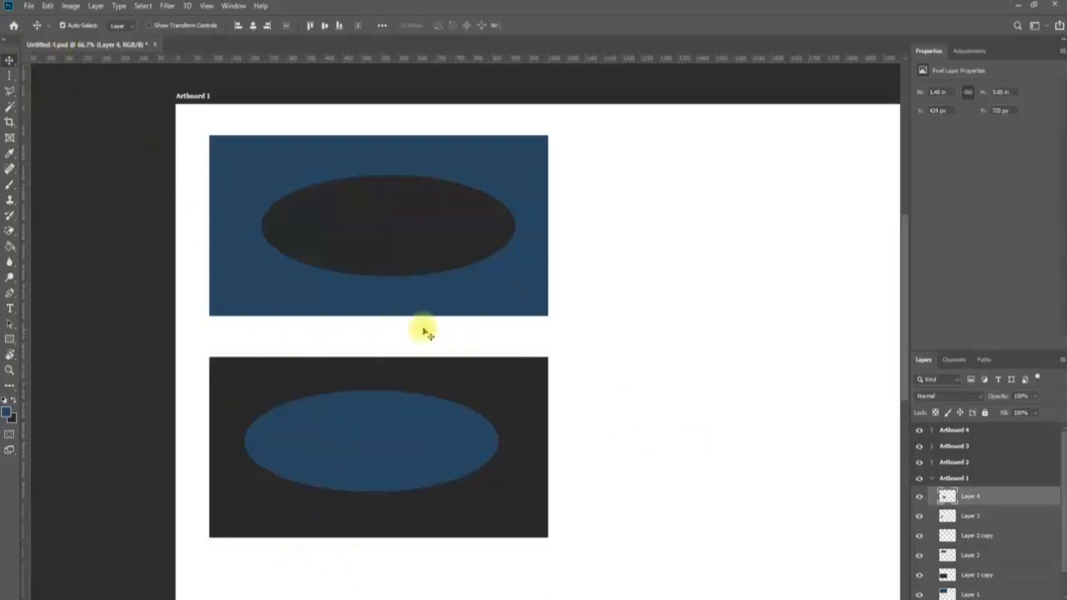
Trace the upper blue rectangle with the Polygonal Lasso, extend the outline across the lower rectangle and blank area, close it, and clear the selection.
click(10, 90)
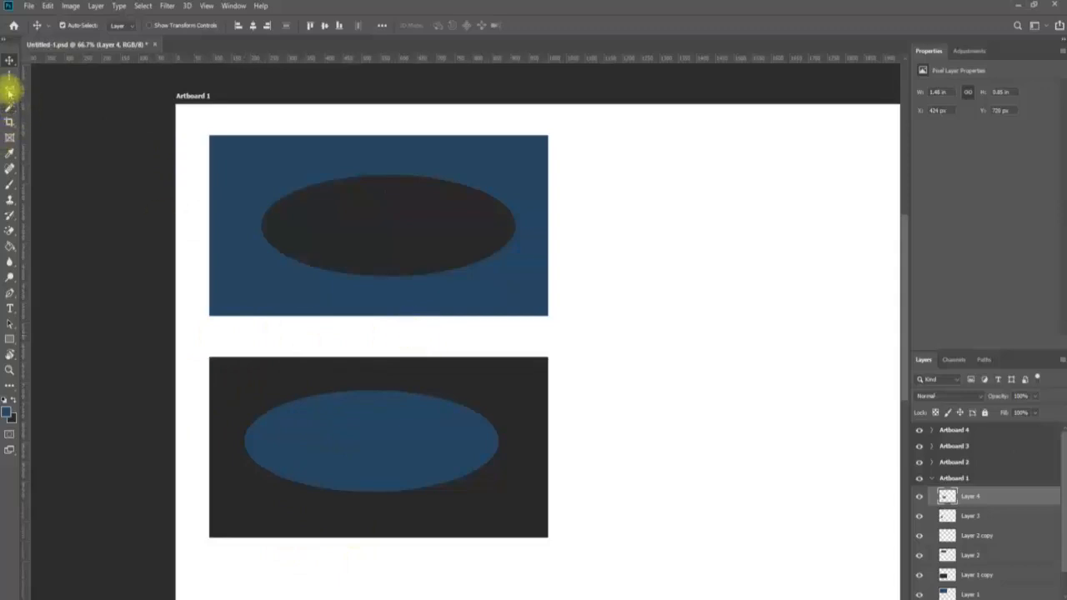
click(211, 137)
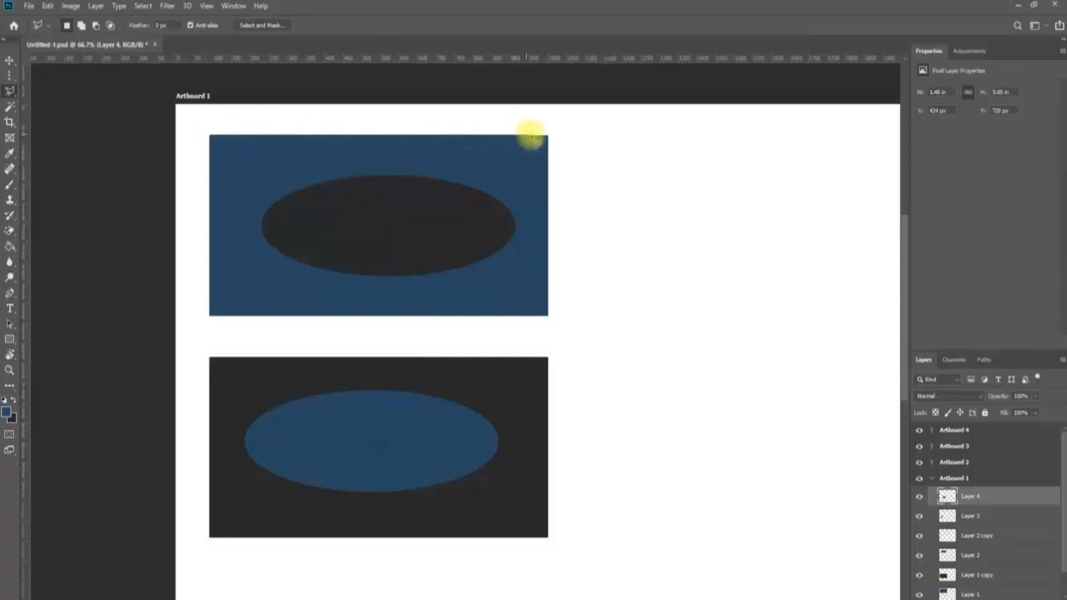
click(548, 136)
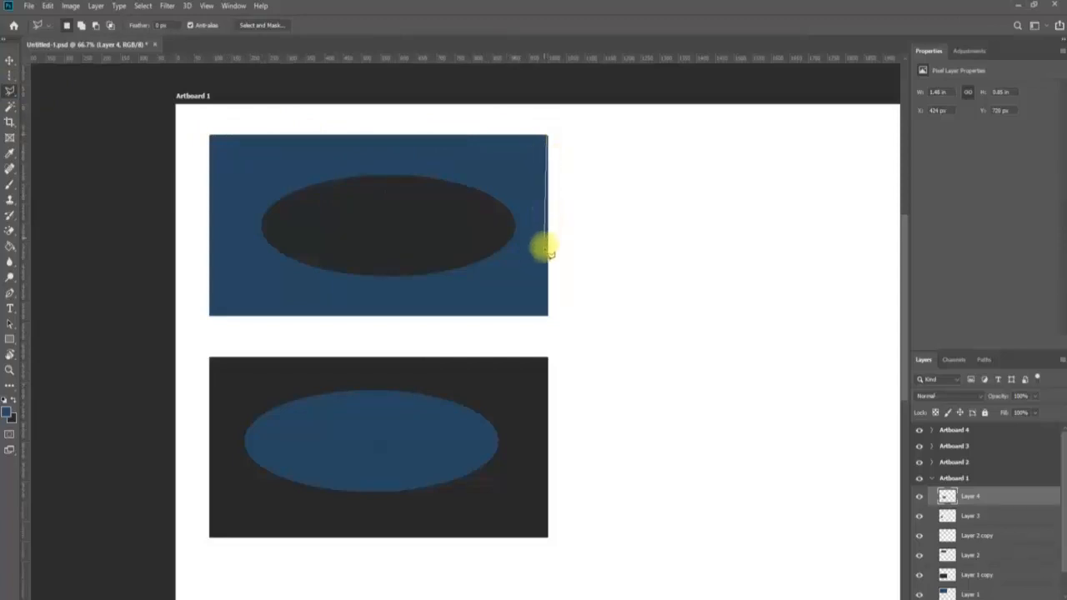
click(549, 316)
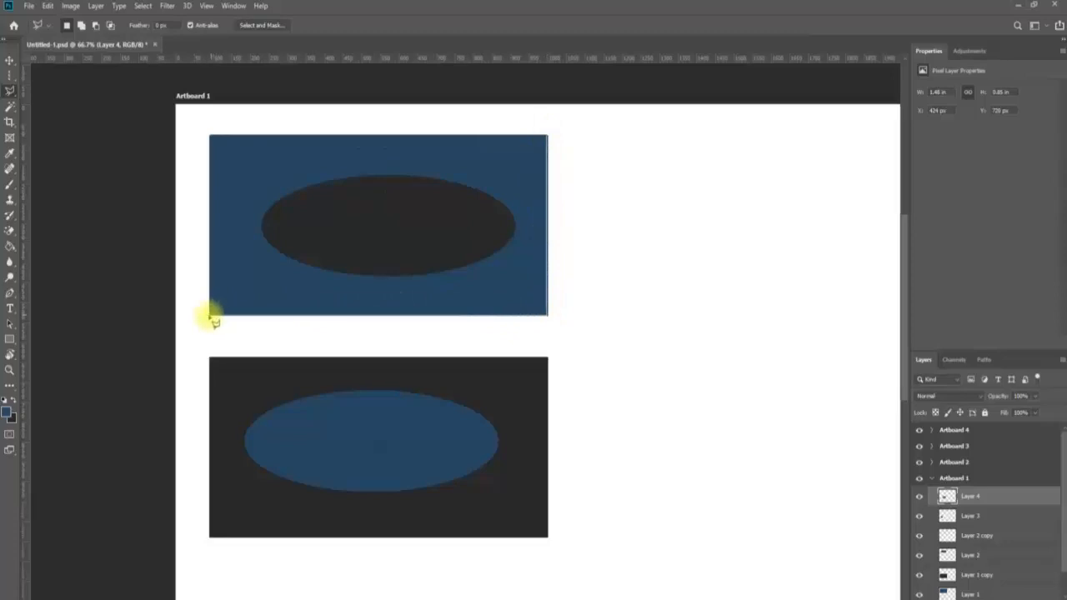
click(209, 316)
click(459, 538)
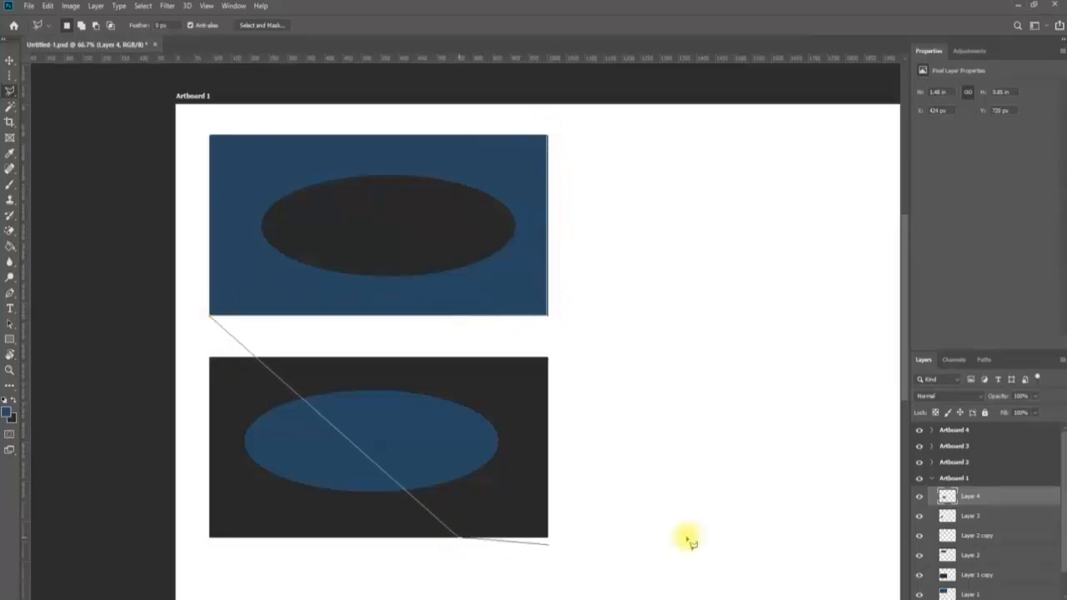
click(788, 470)
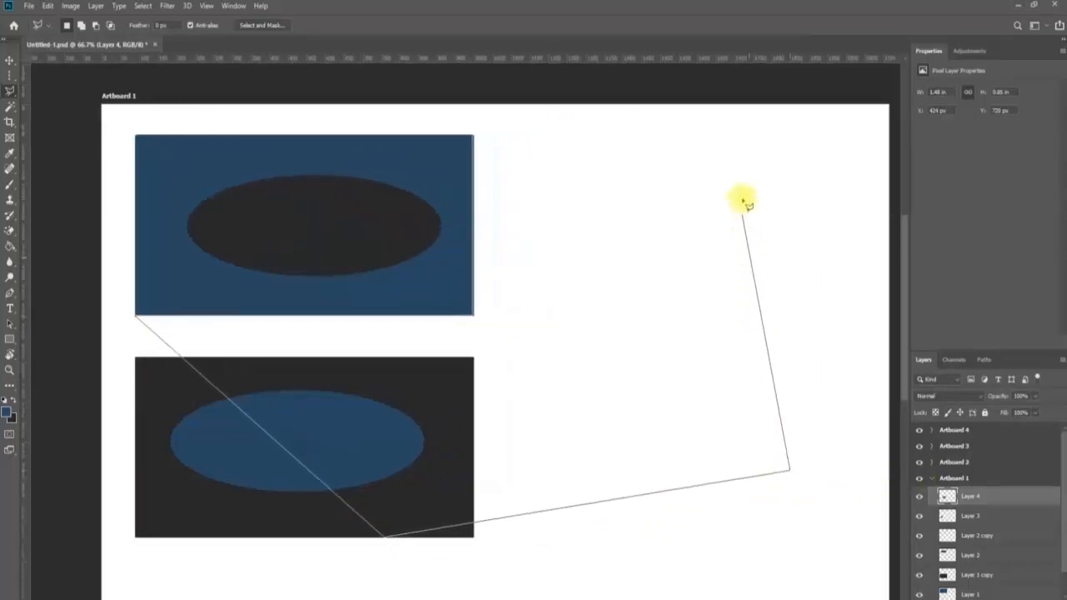
click(743, 189)
click(380, 120)
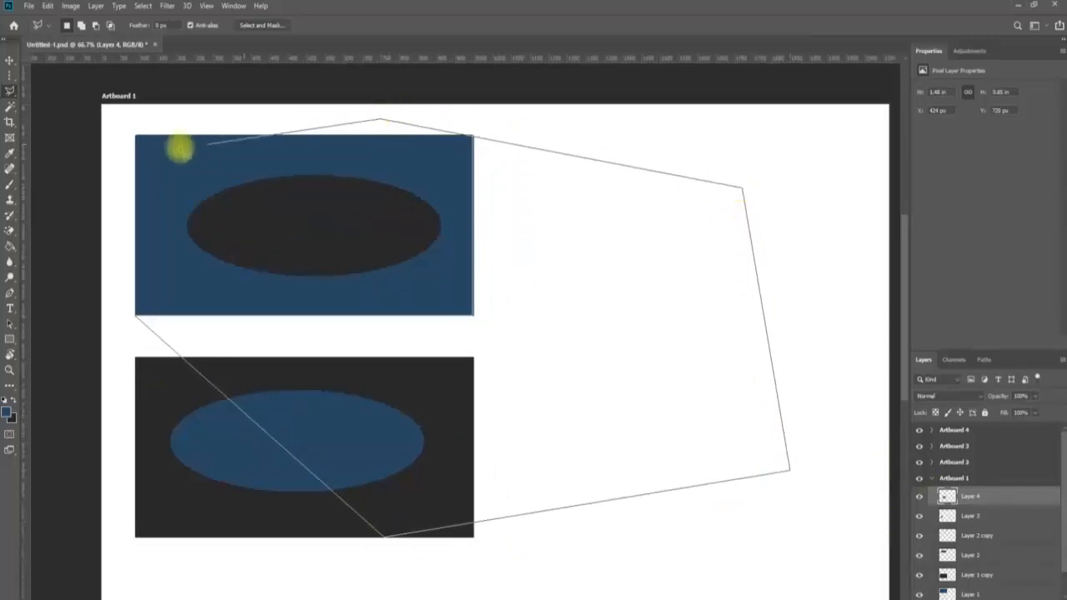
click(139, 136)
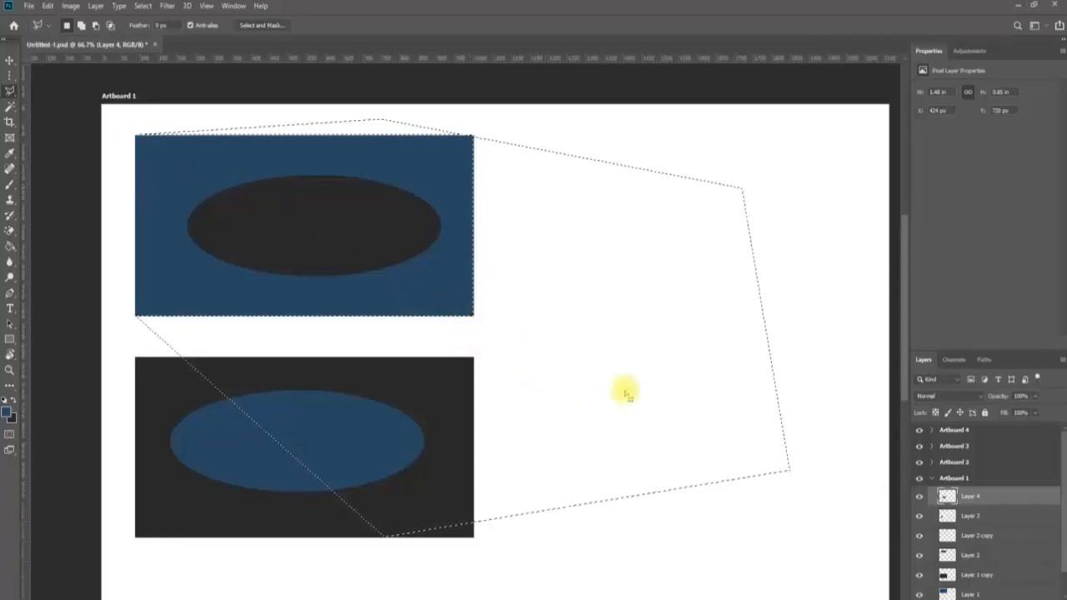
key(ctrl+d)
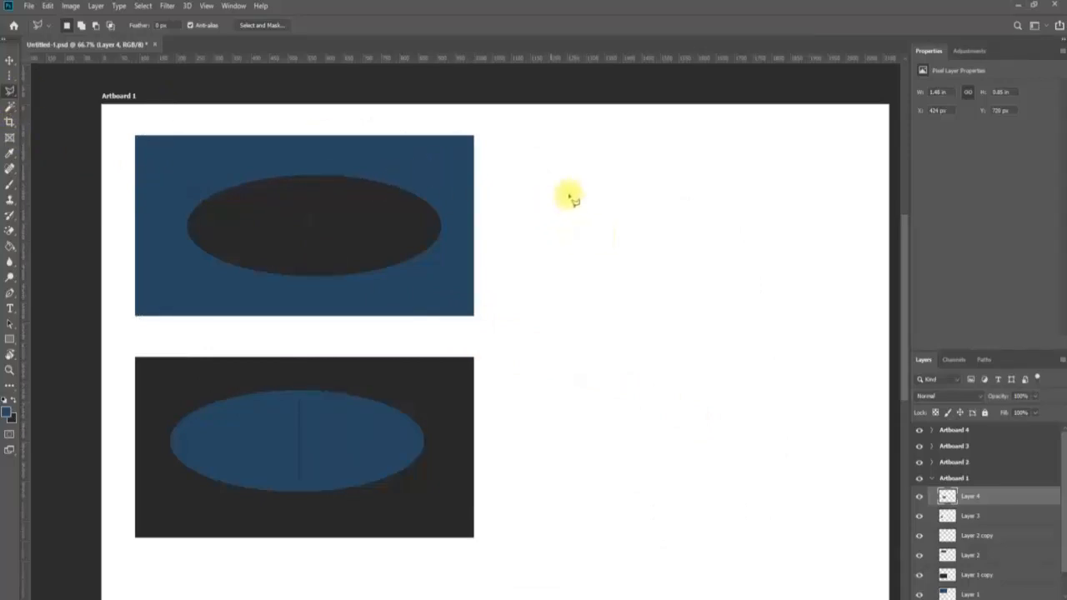
Outline a closed Polygonal Lasso selection crossing the right part of both rectangles and the blank area beside them, and clear it.
click(505, 209)
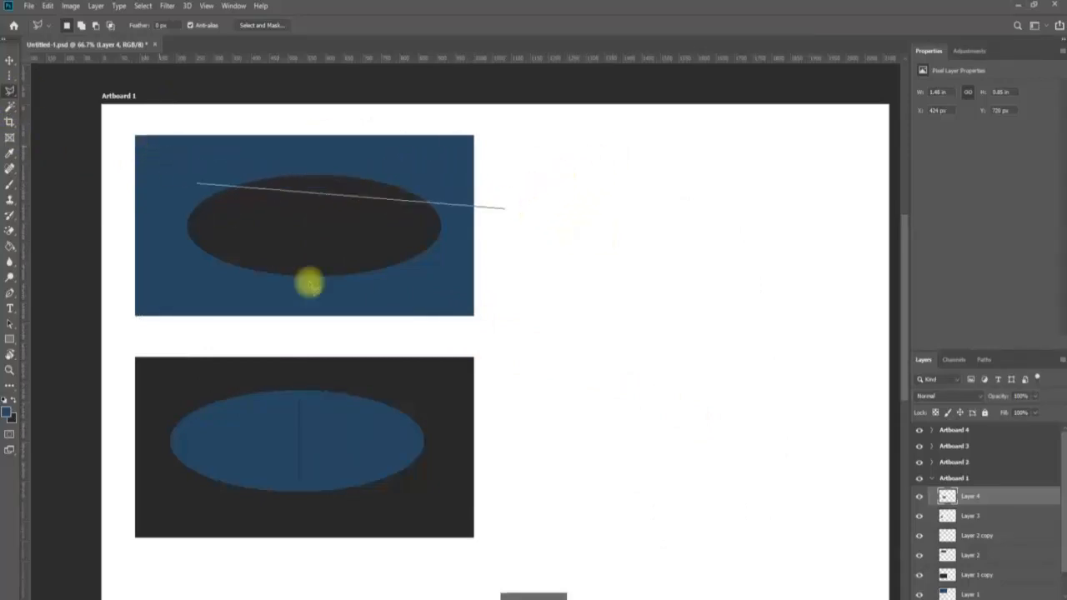
click(331, 313)
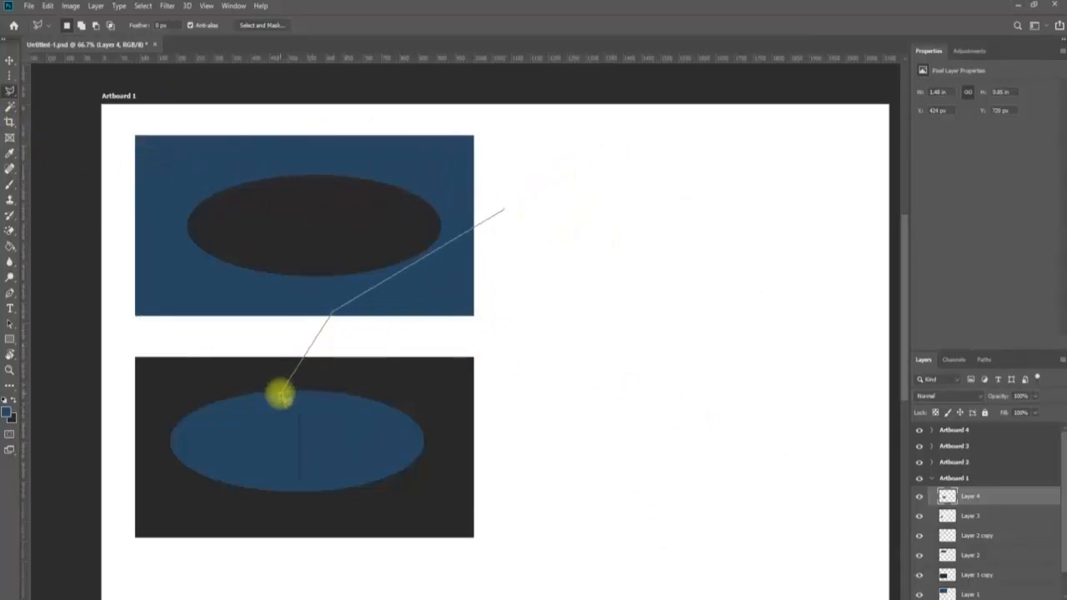
click(280, 392)
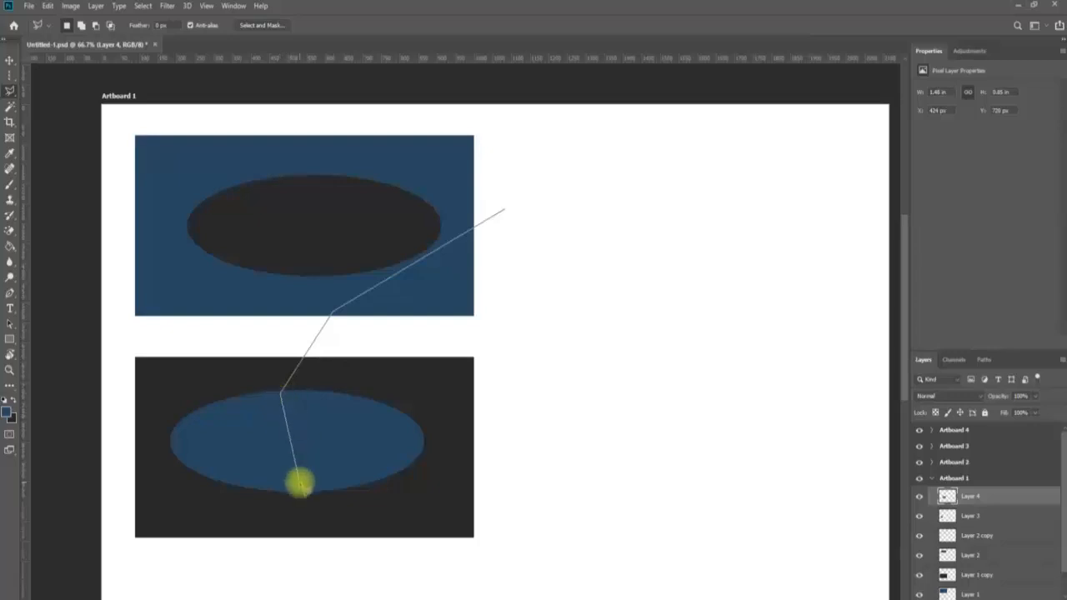
click(286, 499)
click(414, 558)
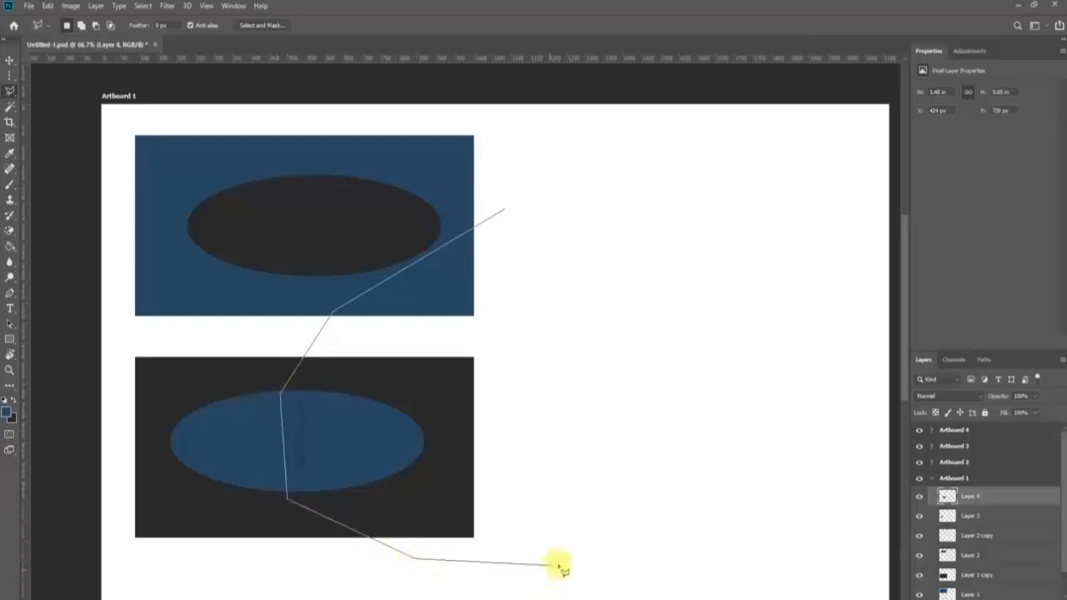
click(572, 559)
click(696, 448)
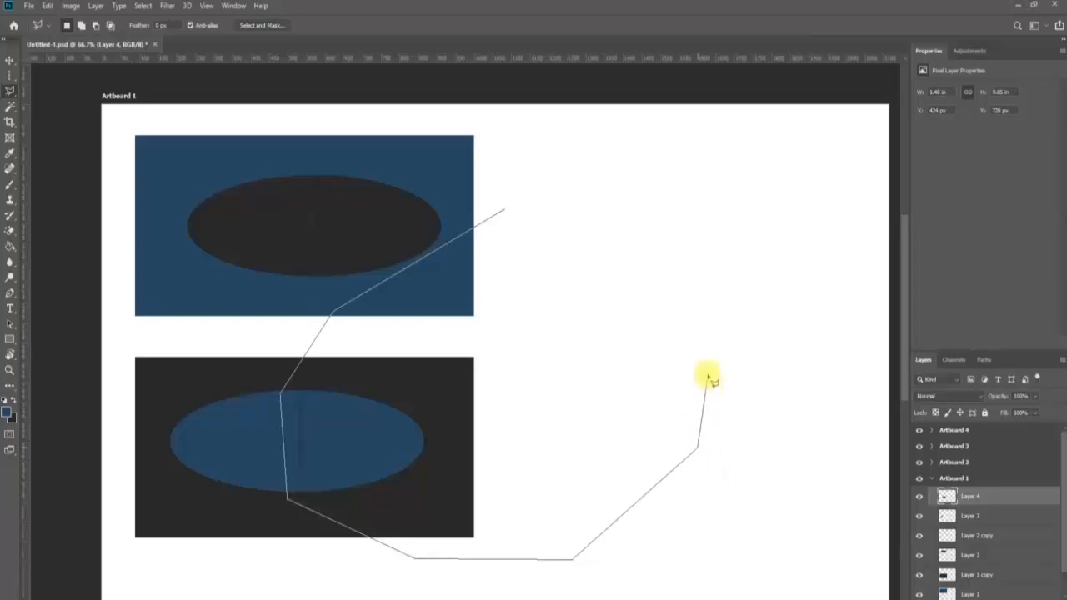
click(712, 325)
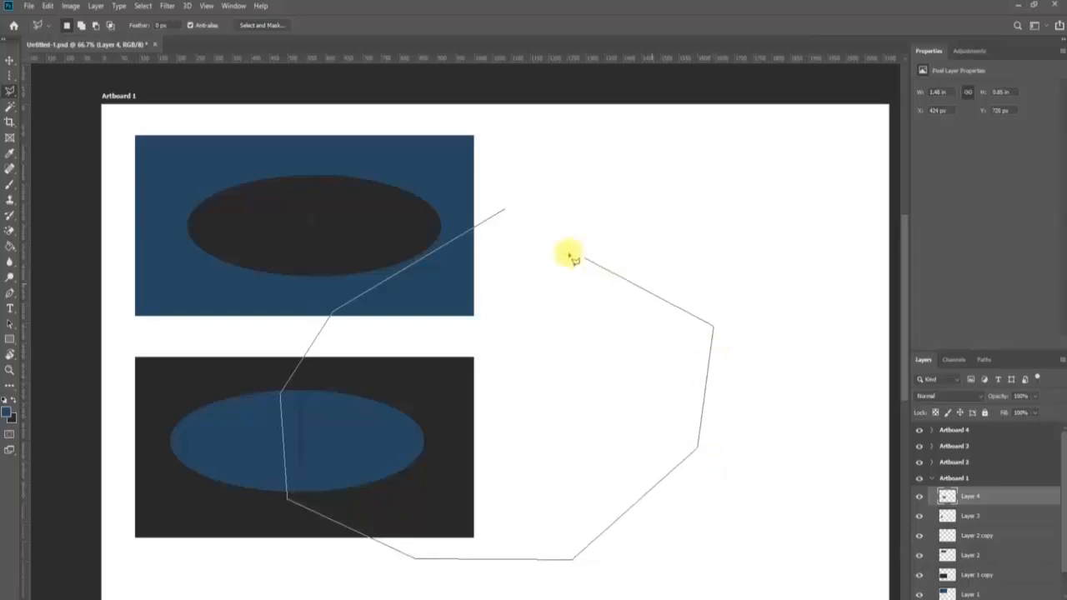
click(504, 212)
key(ctrl+d)
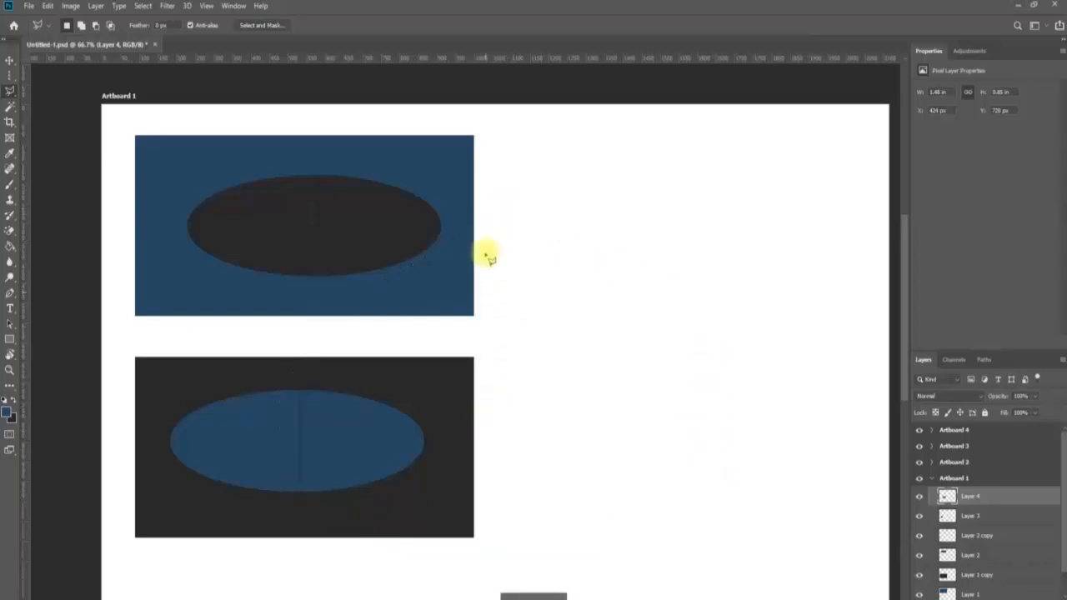
Draw a triangular Polygonal Lasso selection in the blank area beside the rectangles and clear the selection.
click(504, 384)
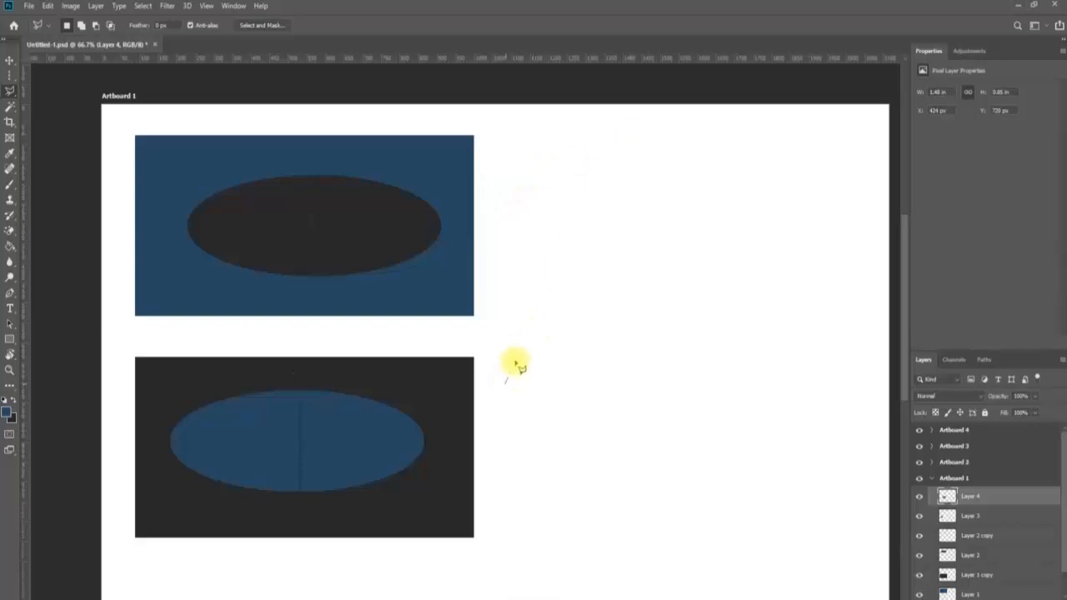
click(629, 162)
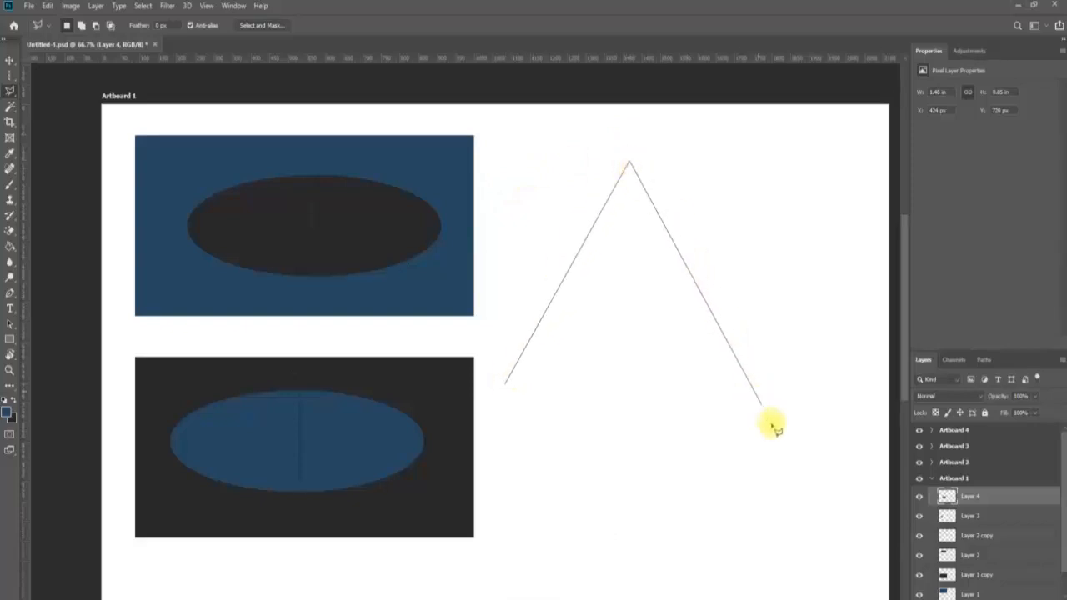
click(766, 401)
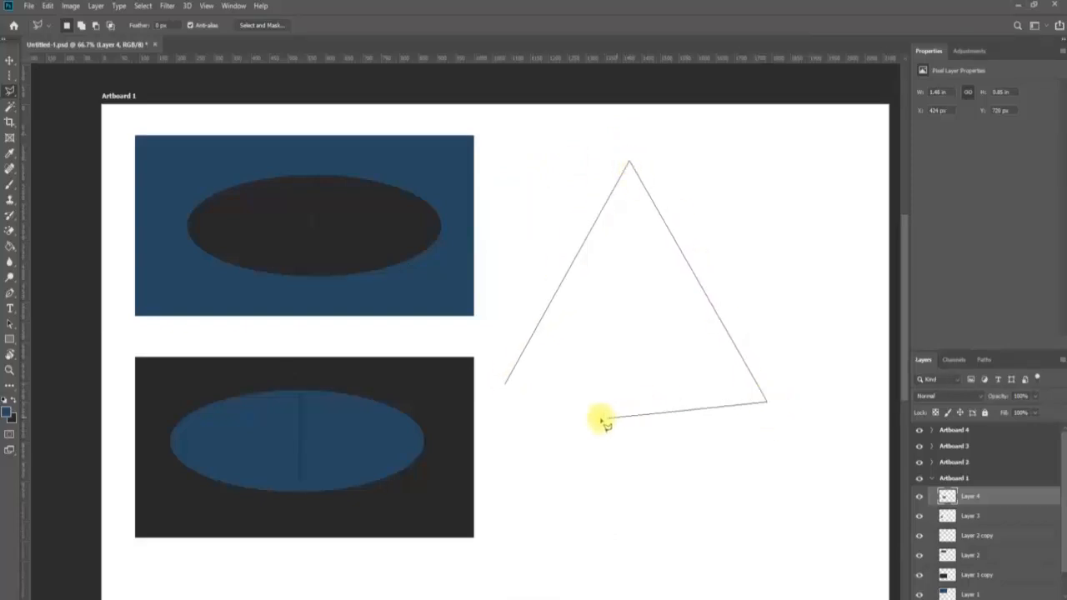
click(505, 384)
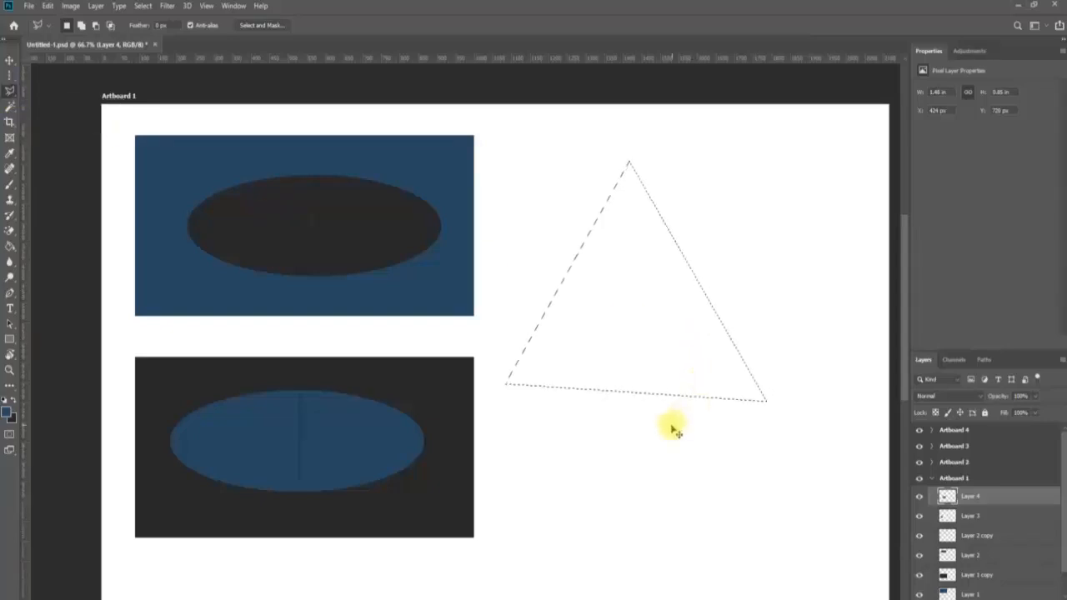
key(ctrl+d)
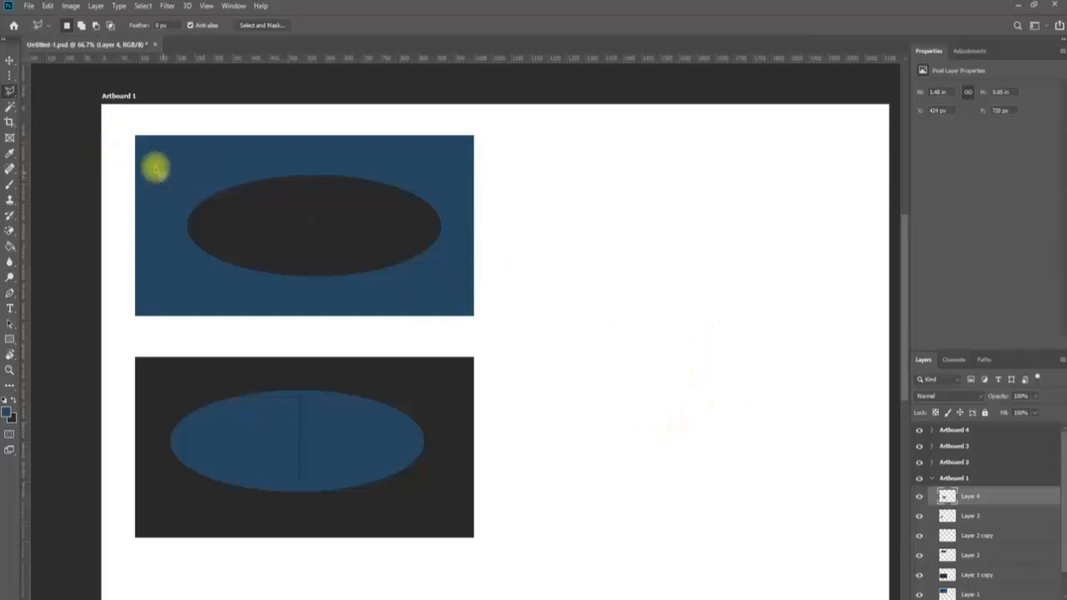
With the Magnetic Lasso tool, trace the upper blue rectangle's edges and the dark ellipse inside it, clearing each selection.
drag(8, 90, 57, 121)
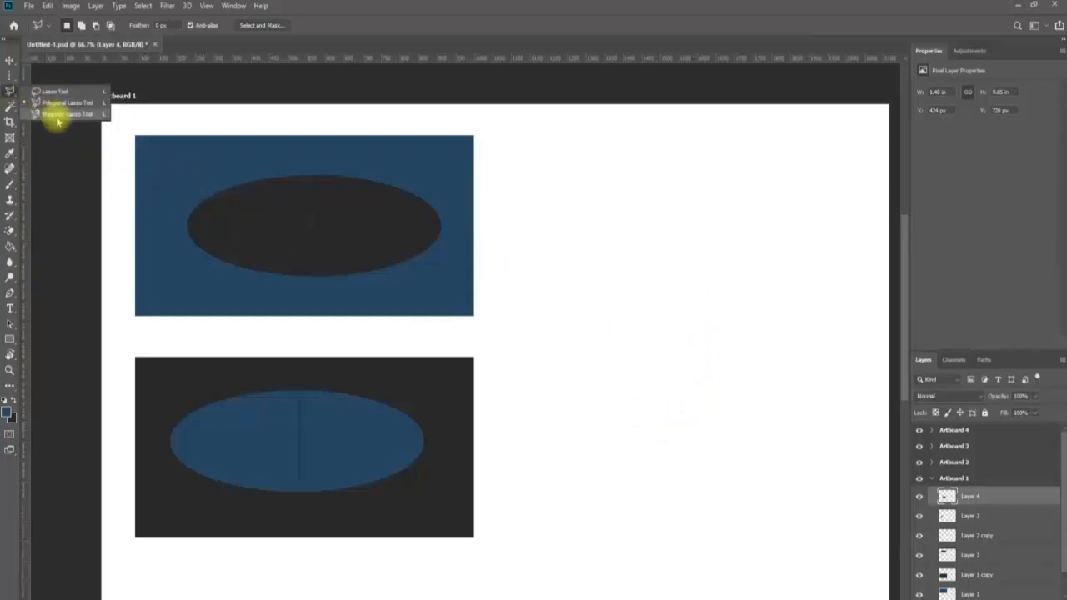
click(56, 121)
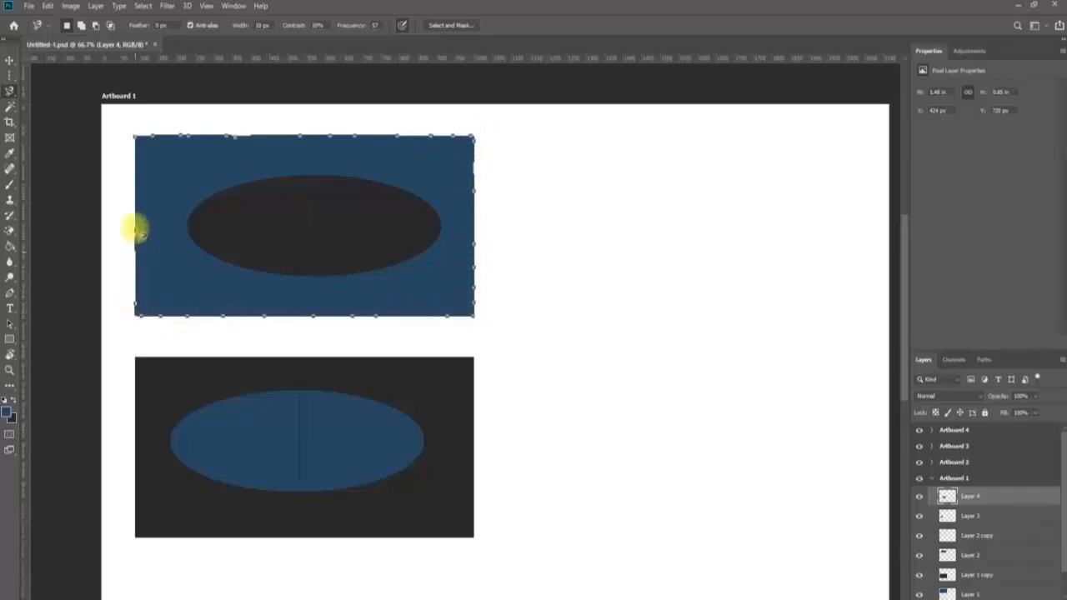
click(141, 142)
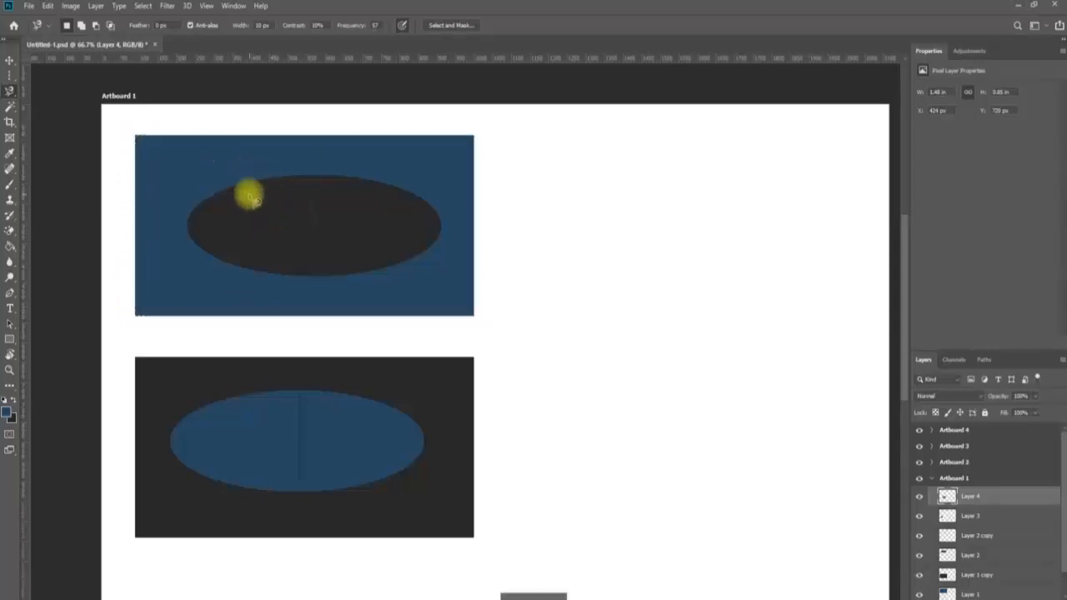
click(246, 181)
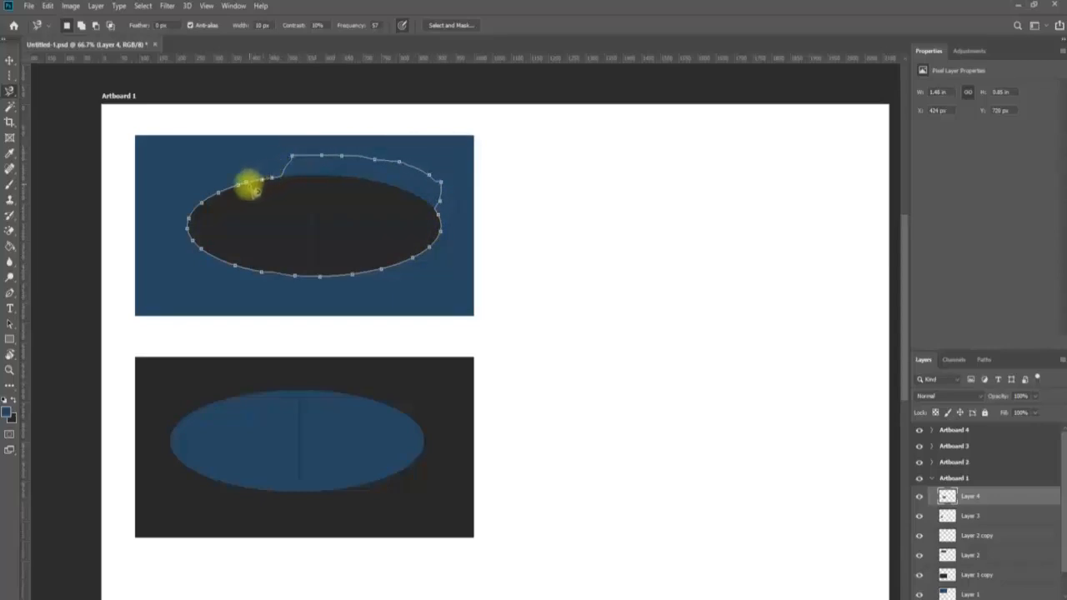
click(247, 181)
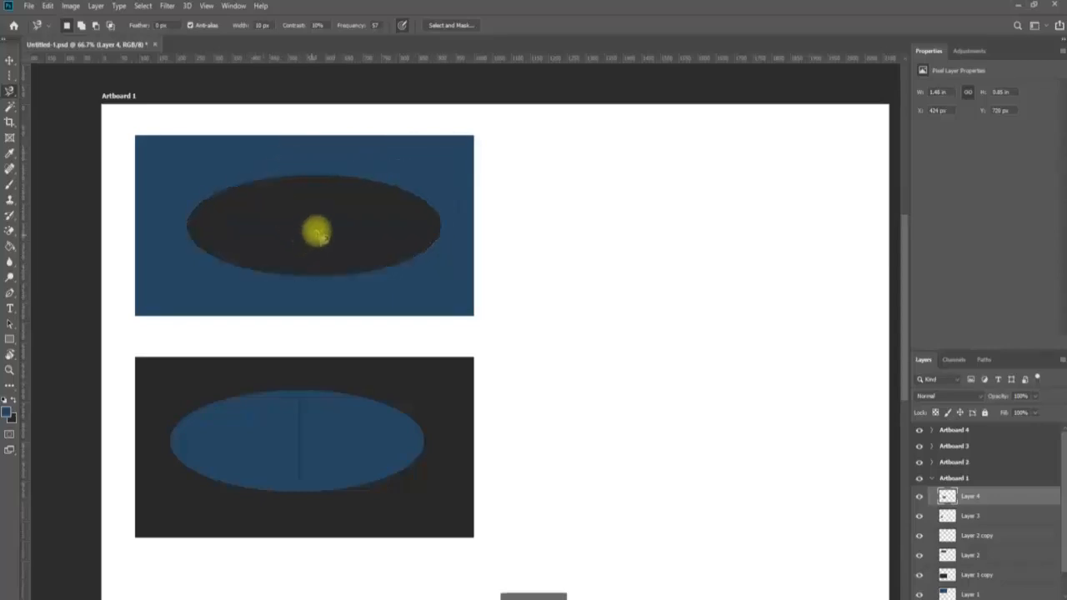
At 100% zoom, trace the dark ellipse in the upper rectangle with the Magnetic Lasso, close the outline, and clear the selection.
key(z)
click(315, 223)
click(315, 224)
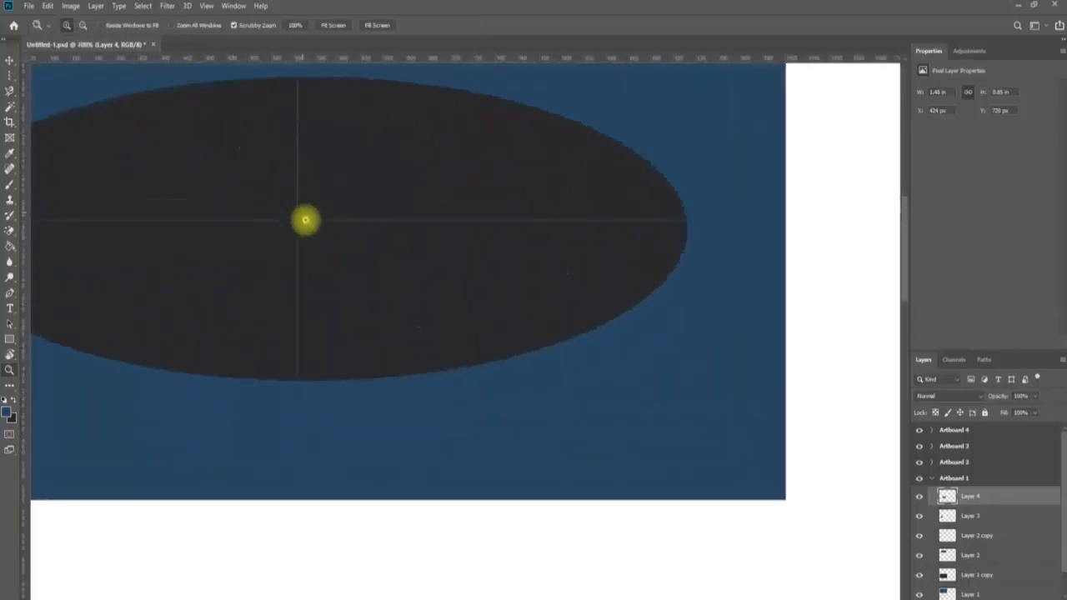
alt+click(304, 218)
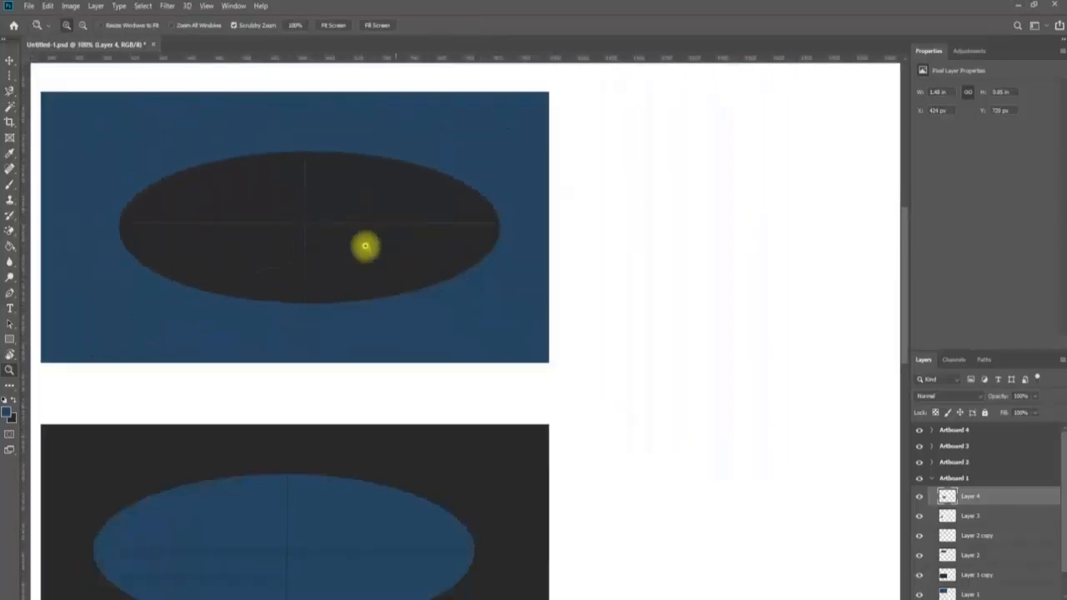
click(10, 92)
click(280, 153)
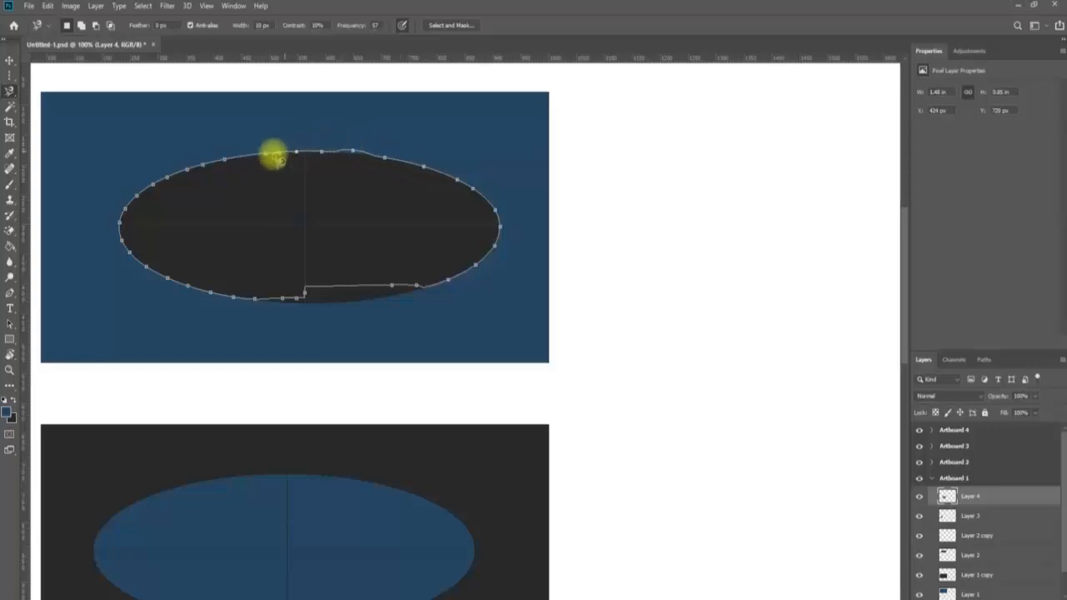
click(280, 155)
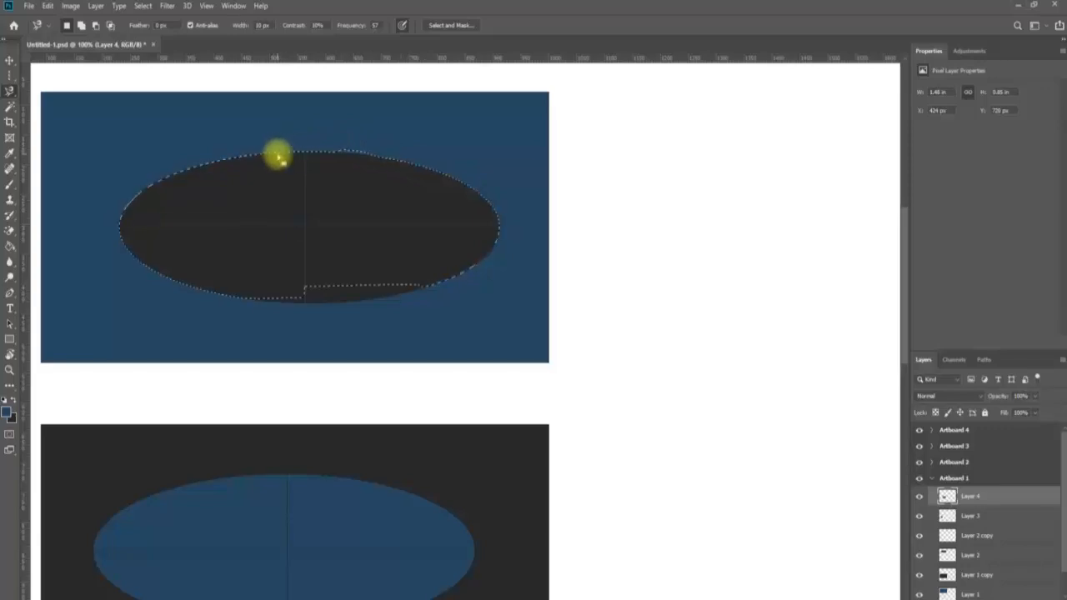
scroll(300, 219, up, 1)
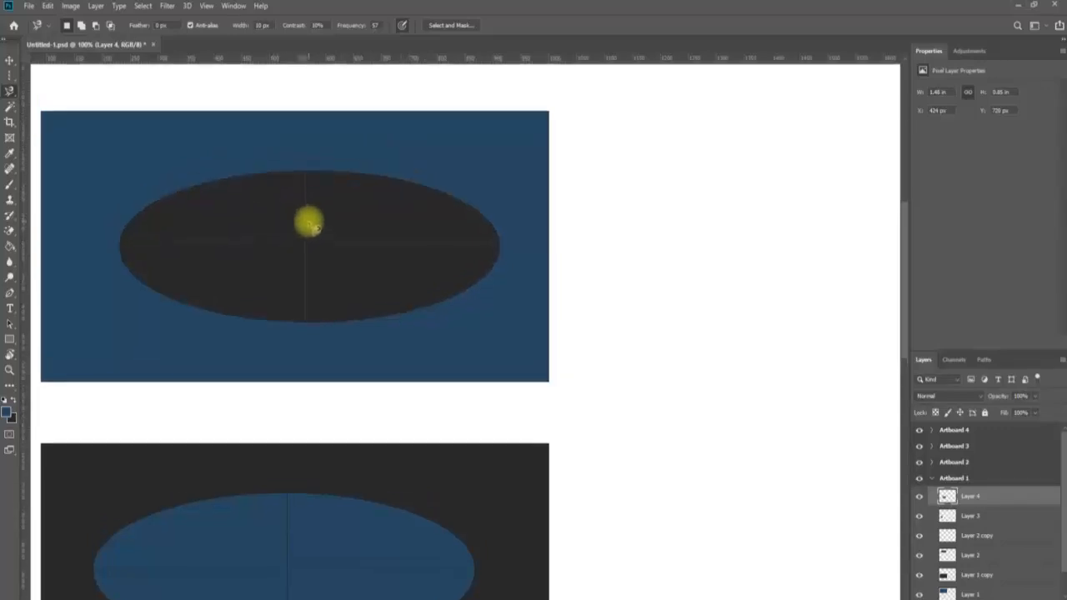
At 220% zoom, trace the full edge of the dark ellipse with the Magnetic Lasso, close the outline, and clear the selection.
key(z)
scroll(330, 269, up, 1)
scroll(331, 270, up, 1)
scroll(333, 288, down, 2)
click(332, 276)
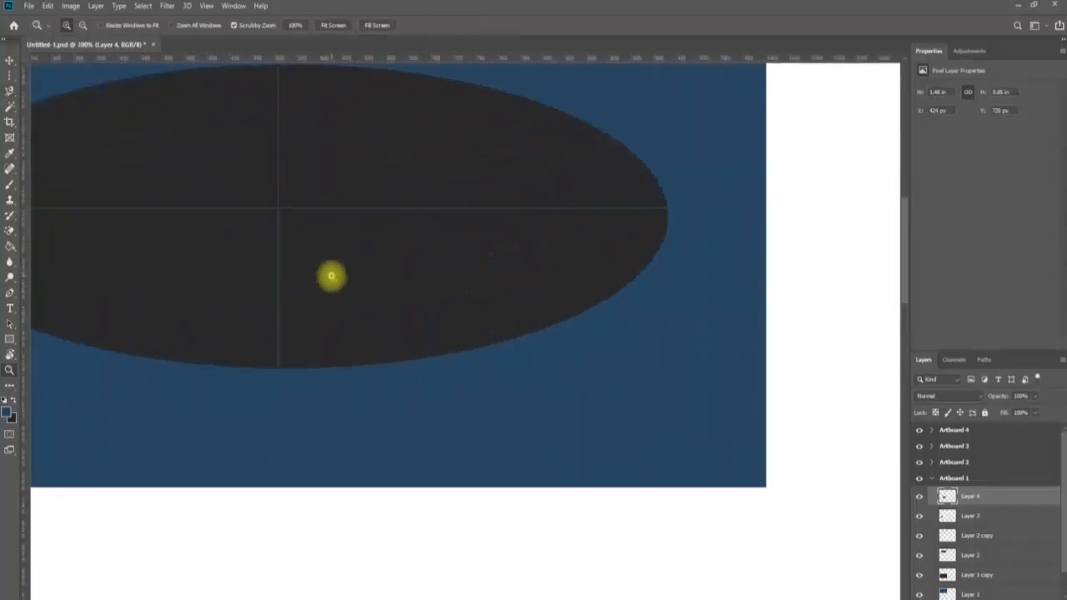
scroll(331, 275, down, 3)
scroll(330, 275, up, 4)
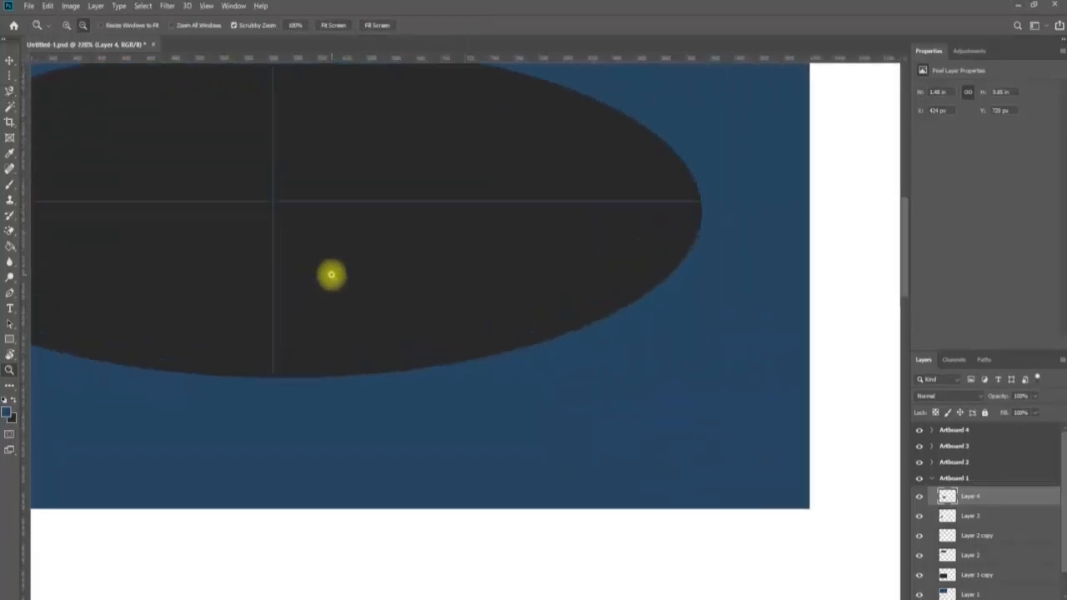
drag(292, 231, 522, 391)
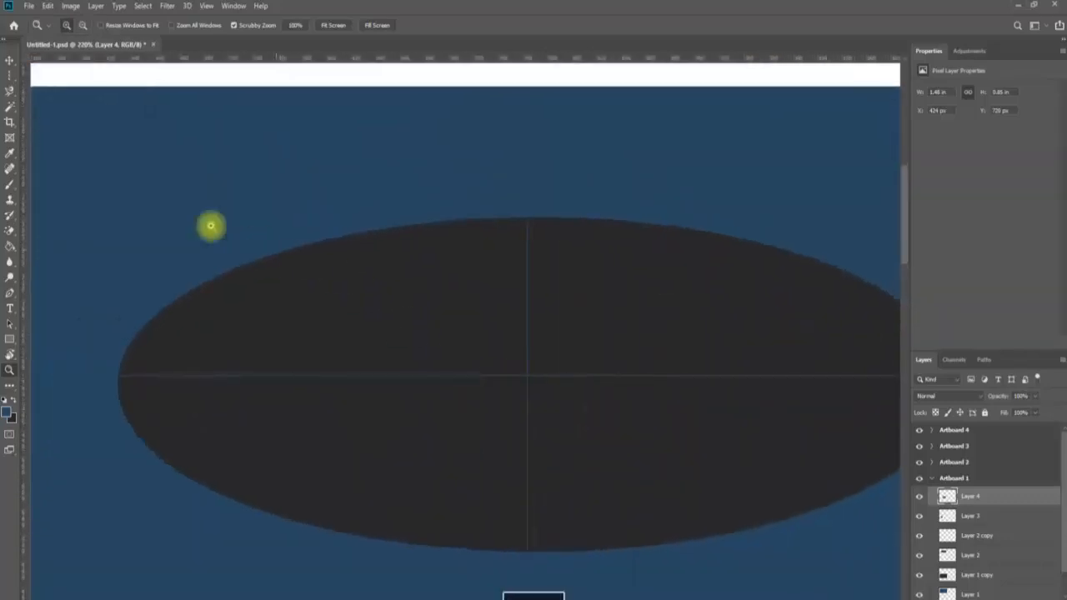
click(10, 93)
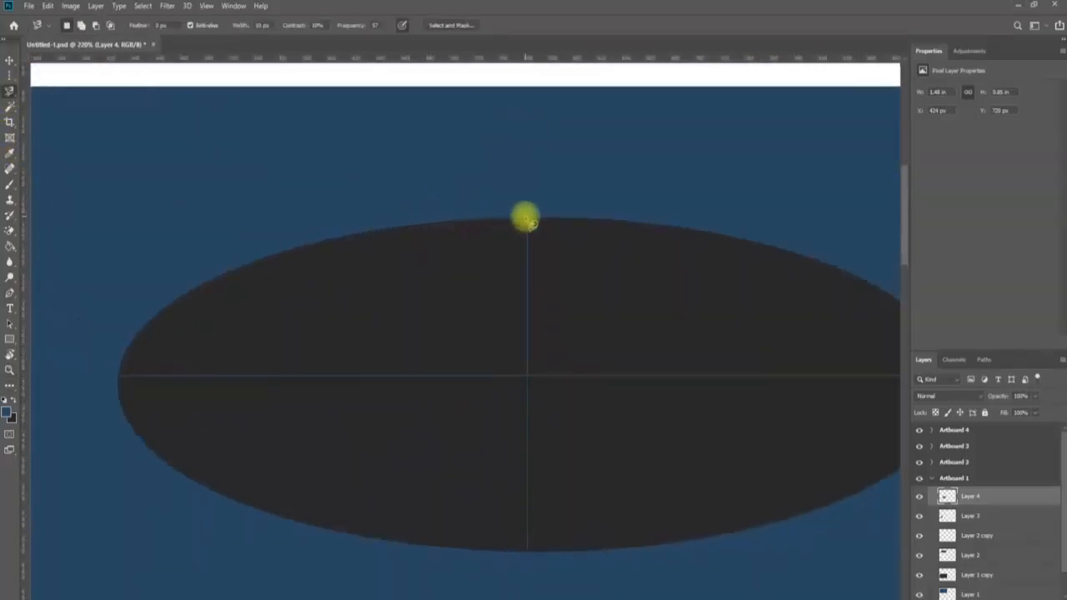
click(520, 217)
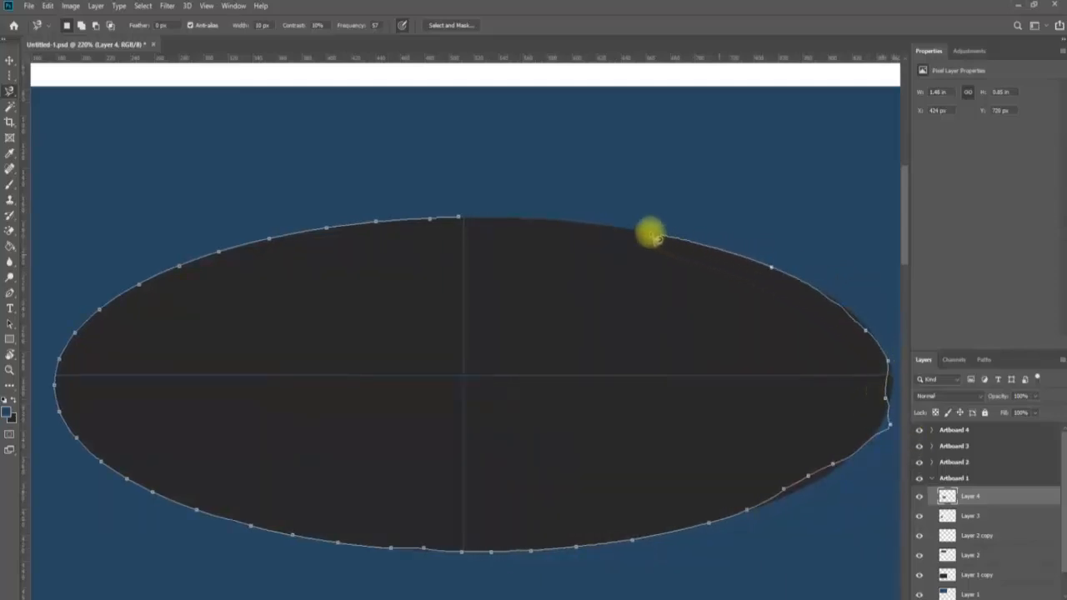
click(461, 215)
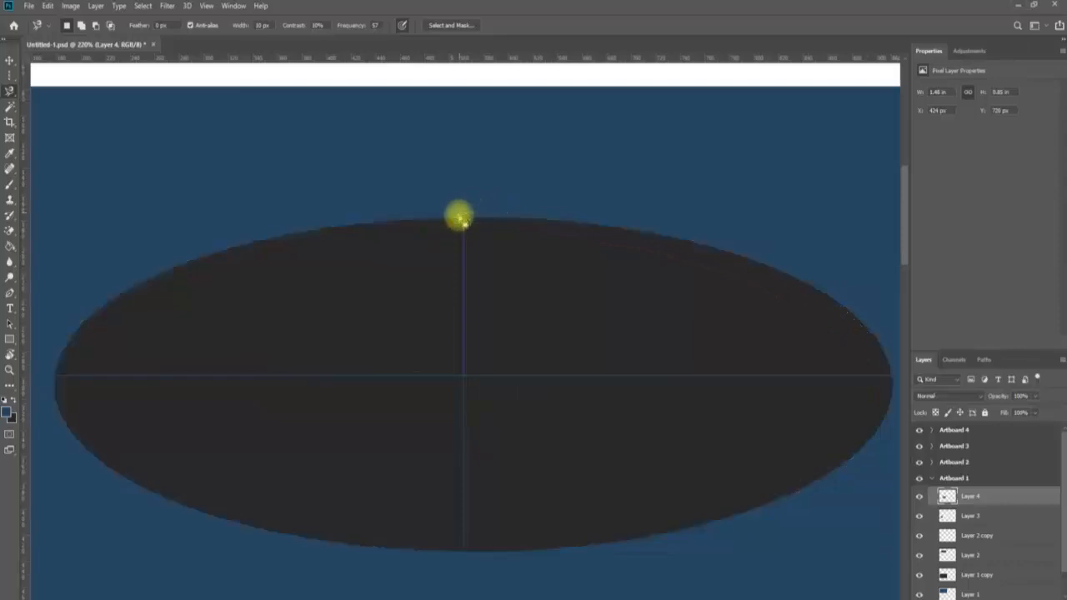
key(ctrl+d)
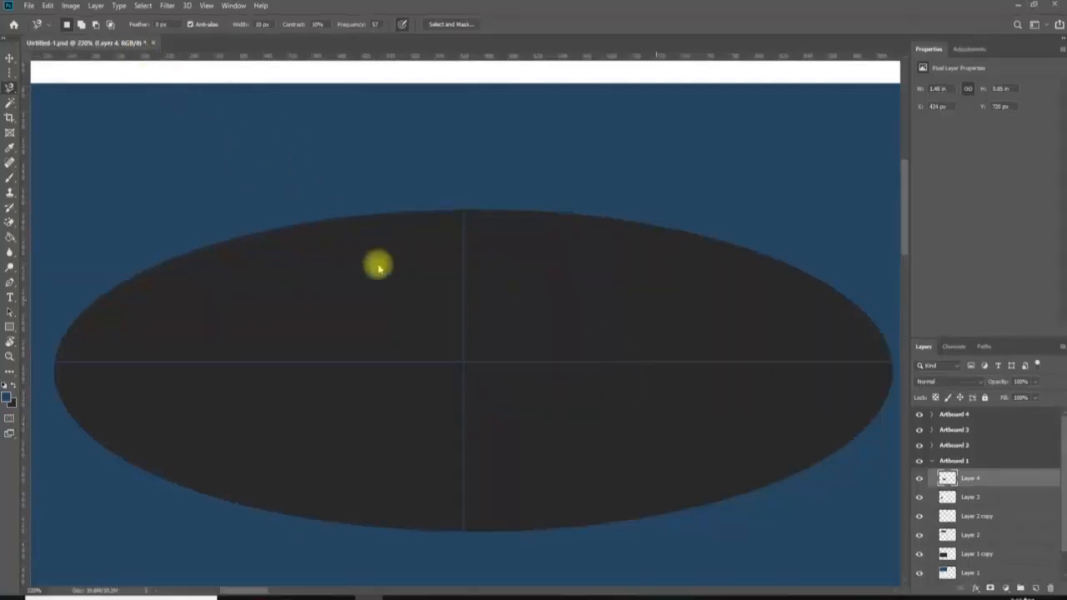
Zoom out to 100% and switch to the Quick Selection tool.
key(z)
drag(381, 267, 186, 269)
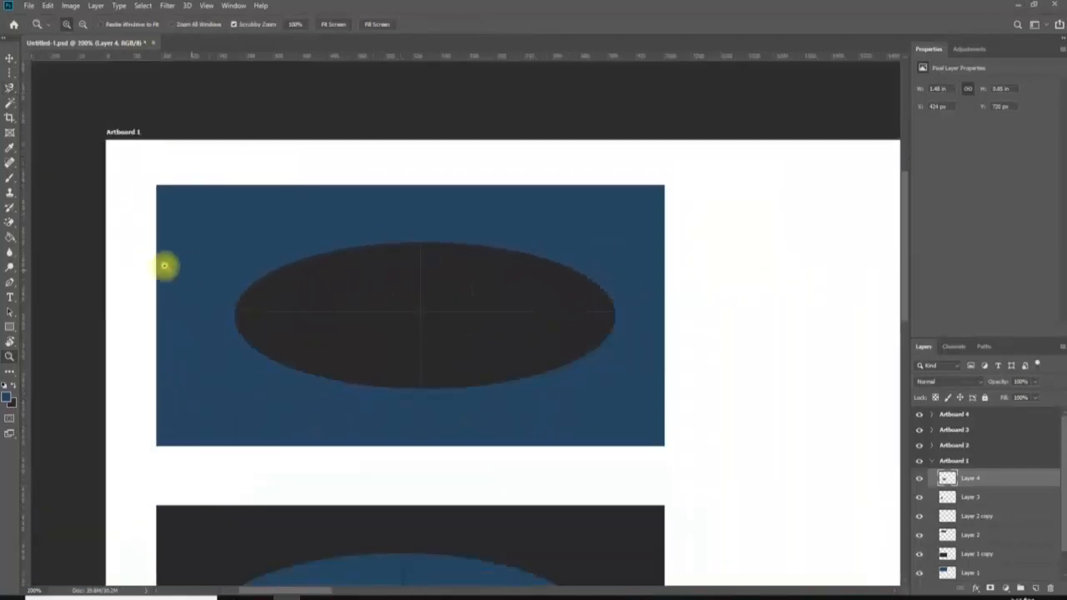
click(10, 106)
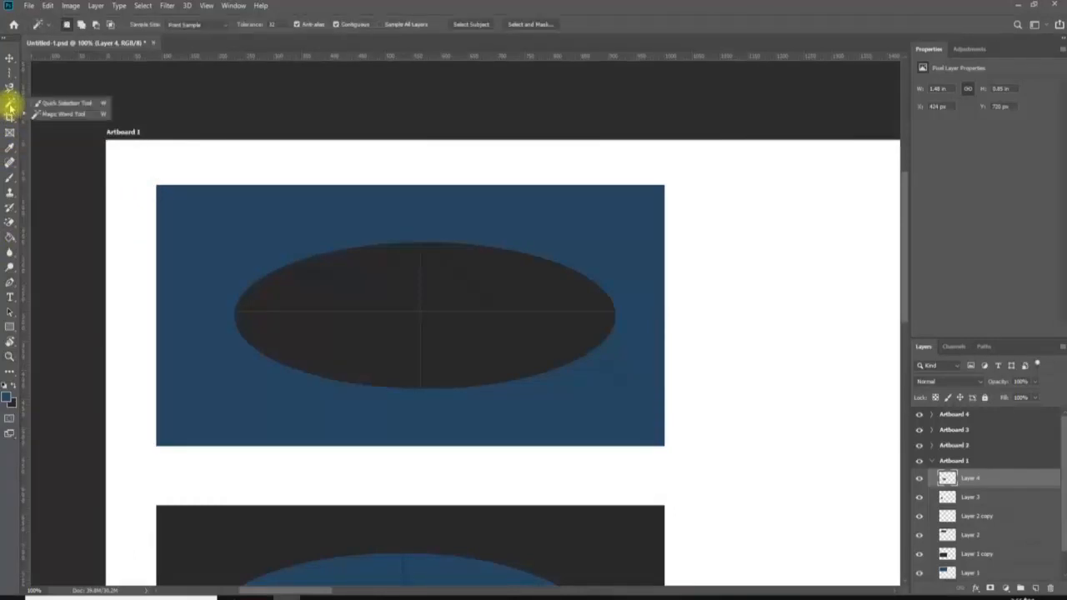
click(41, 102)
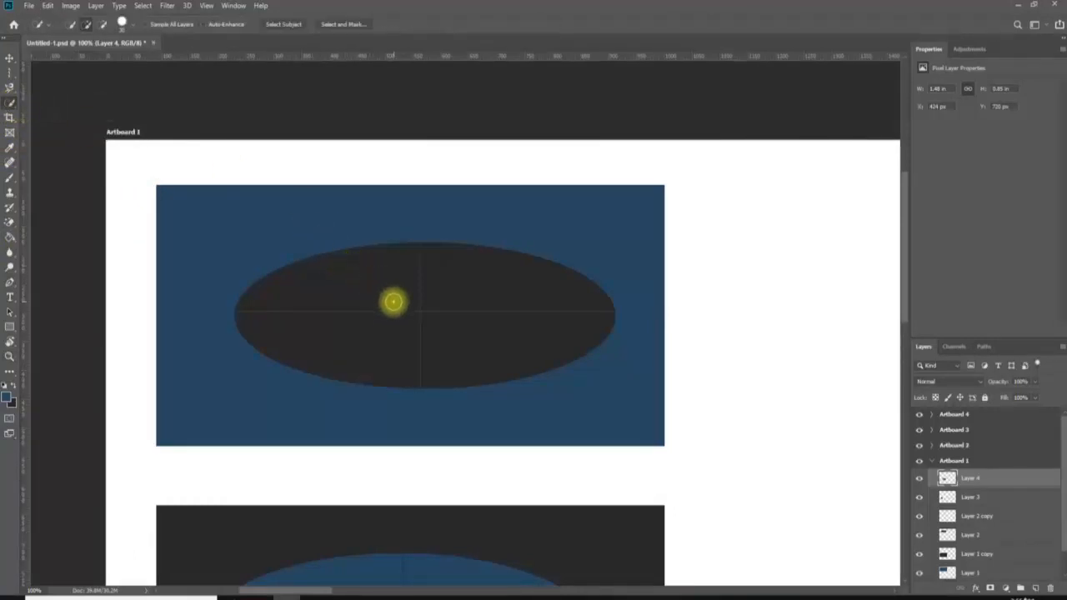
Enlarge the dark ellipse to 200% zoom, save the document, and activate the Quick Selection tool again.
key(l)
key(z)
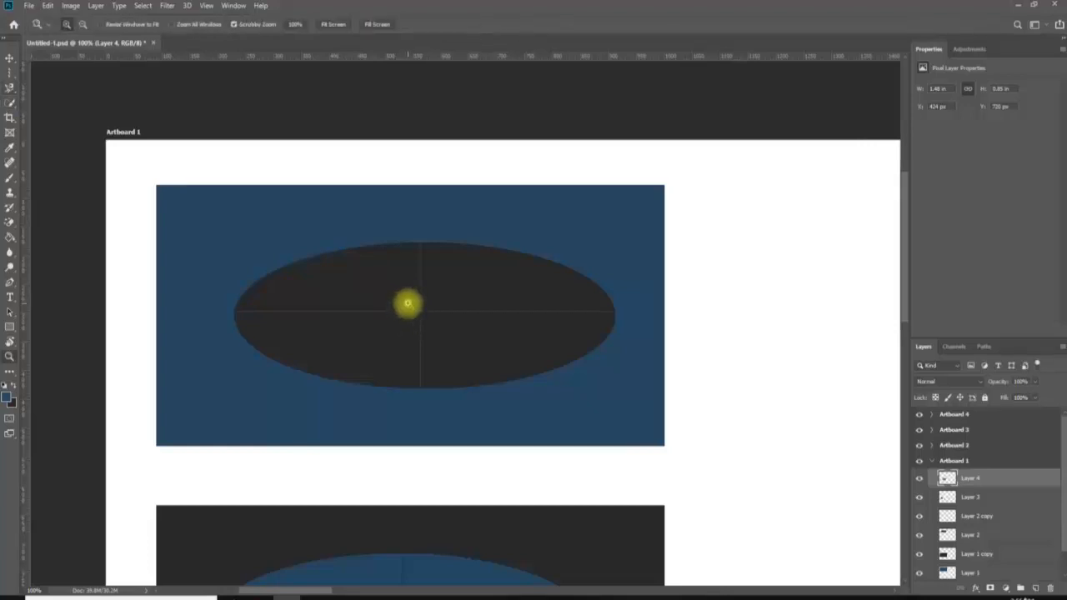
drag(407, 305, 370, 283)
key(ctrl+s)
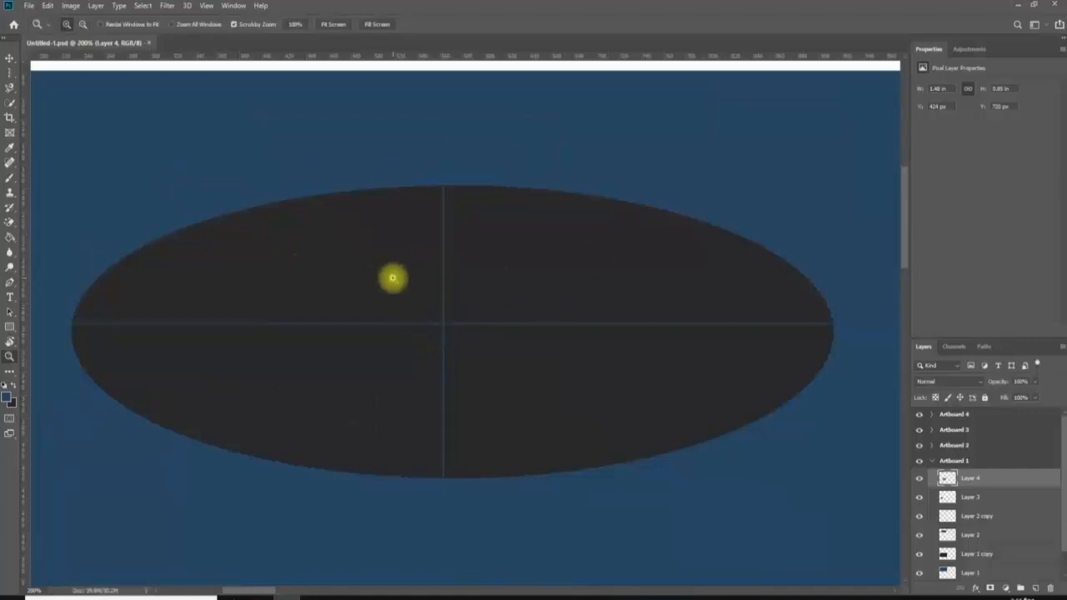
click(10, 104)
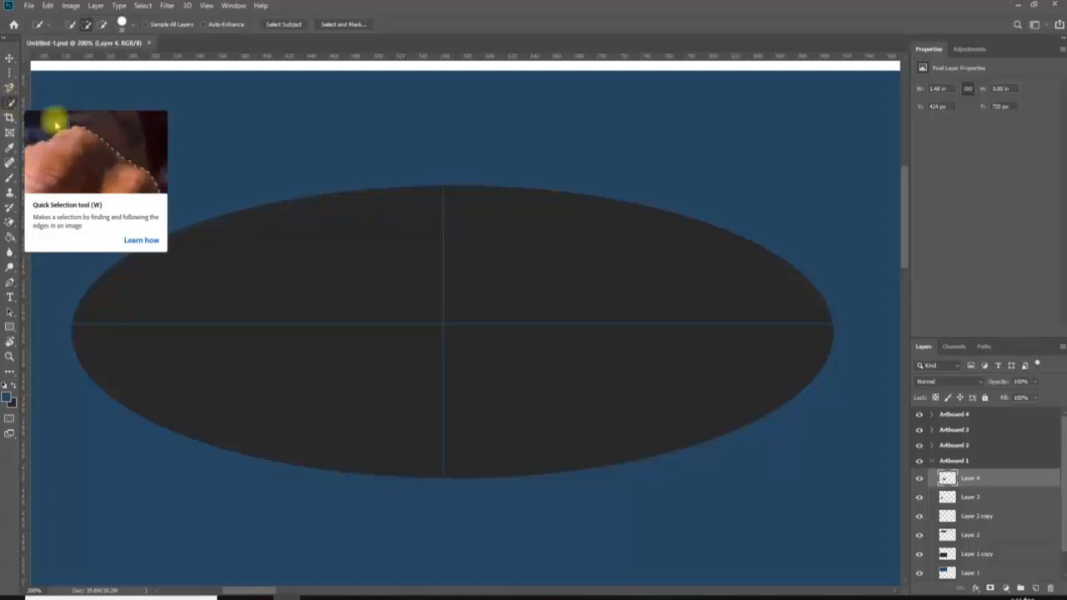
Brush across the dark ellipse with the Quick Selection tool, zoom out to 66.7%, and return to the Quick Selection tool.
mouse_move(352, 262)
mouse_down()
mouse_move(221, 260)
mouse_move(115, 298)
mouse_move(203, 249)
mouse_move(357, 203)
mouse_move(488, 233)
mouse_move(634, 277)
mouse_move(766, 338)
mouse_move(707, 455)
mouse_up()
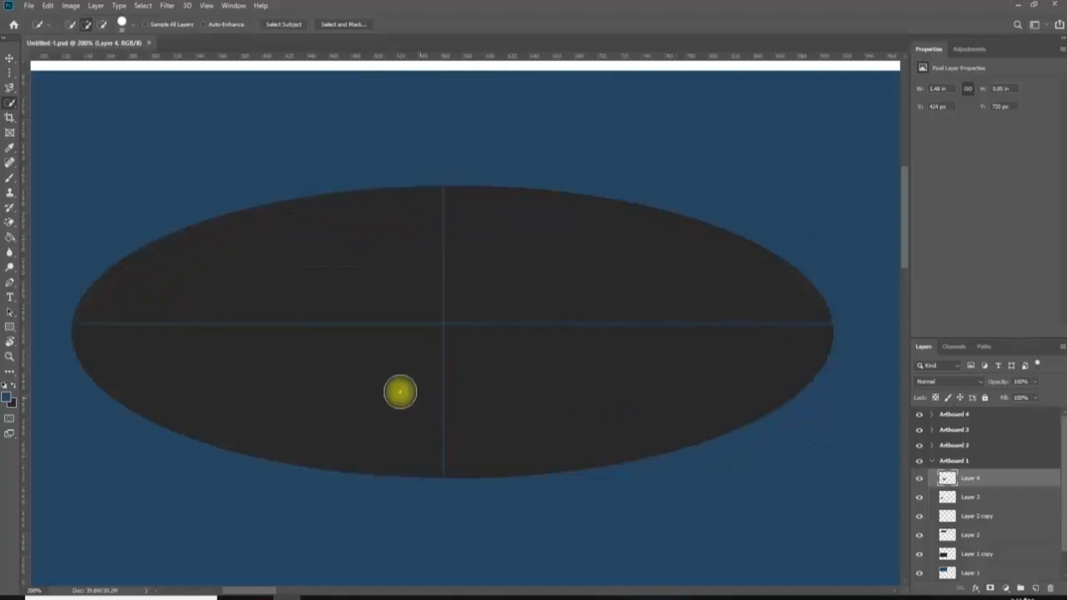
key(z)
alt+click(485, 343)
alt+click(535, 336)
alt+click(419, 291)
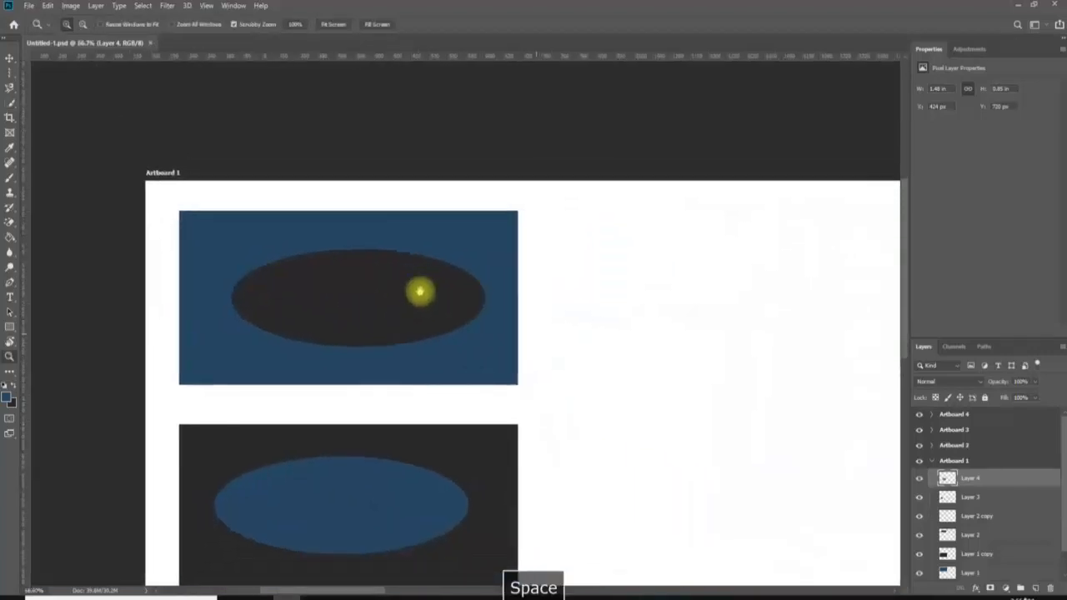
key(w)
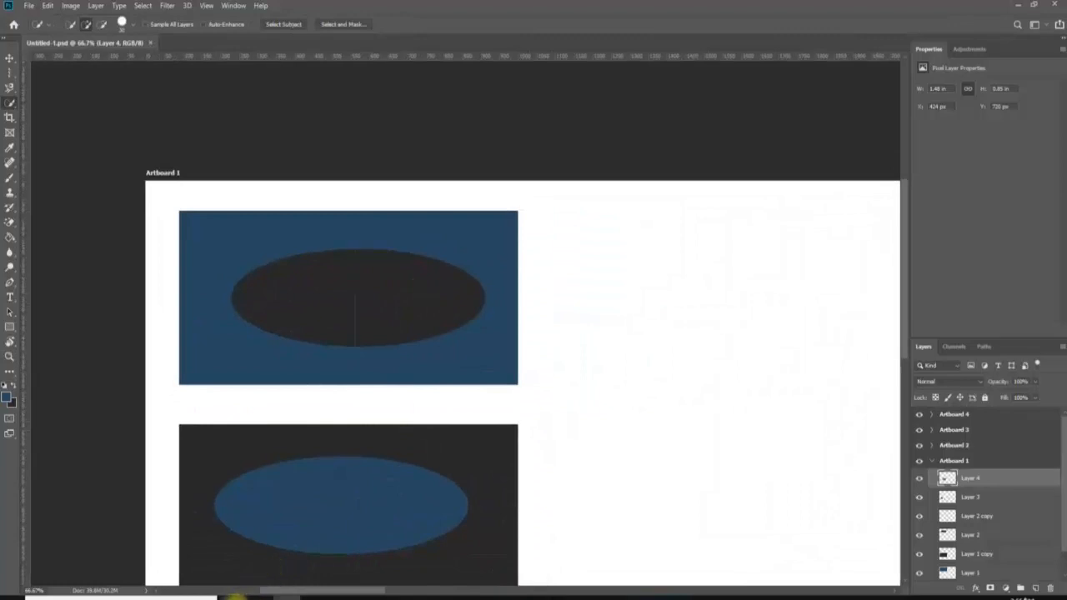
Switch to the web browser, open google.com, and search for kittens in the image results.
click(234, 597)
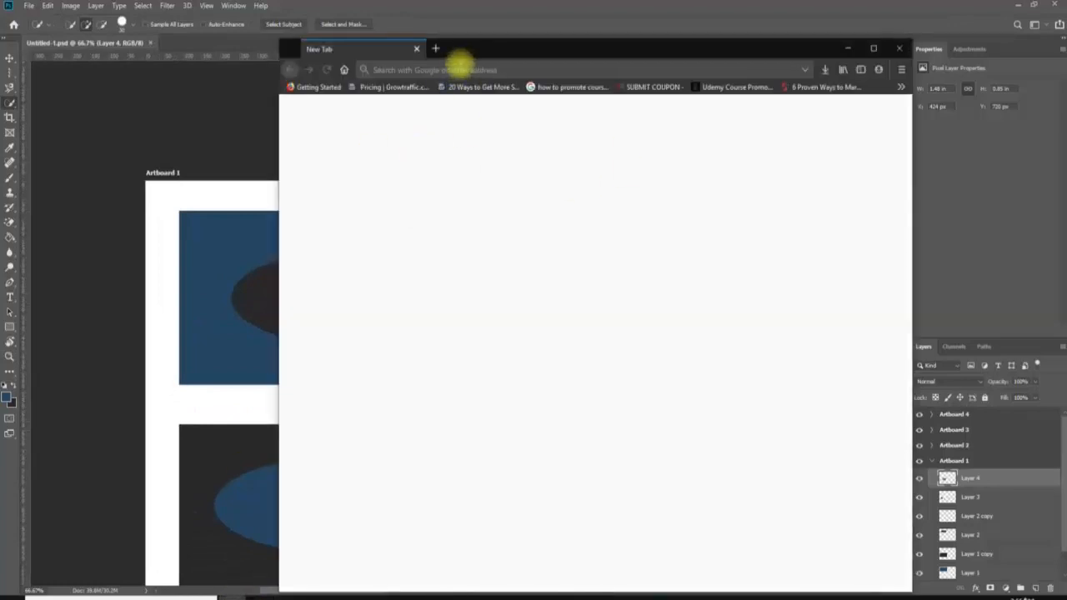
text(g)
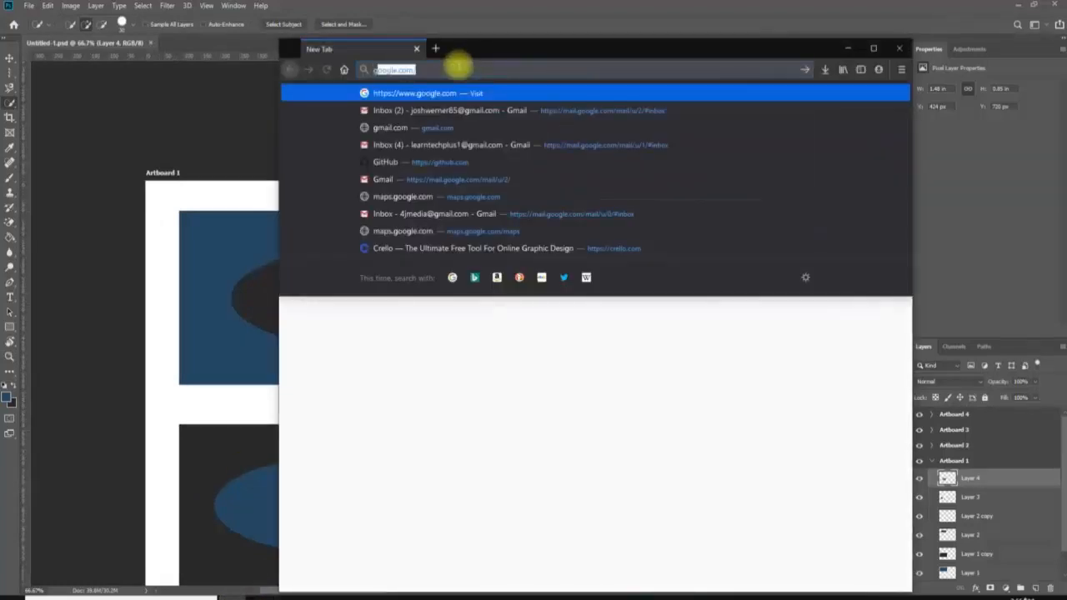
text(oogle.co)
key(Return)
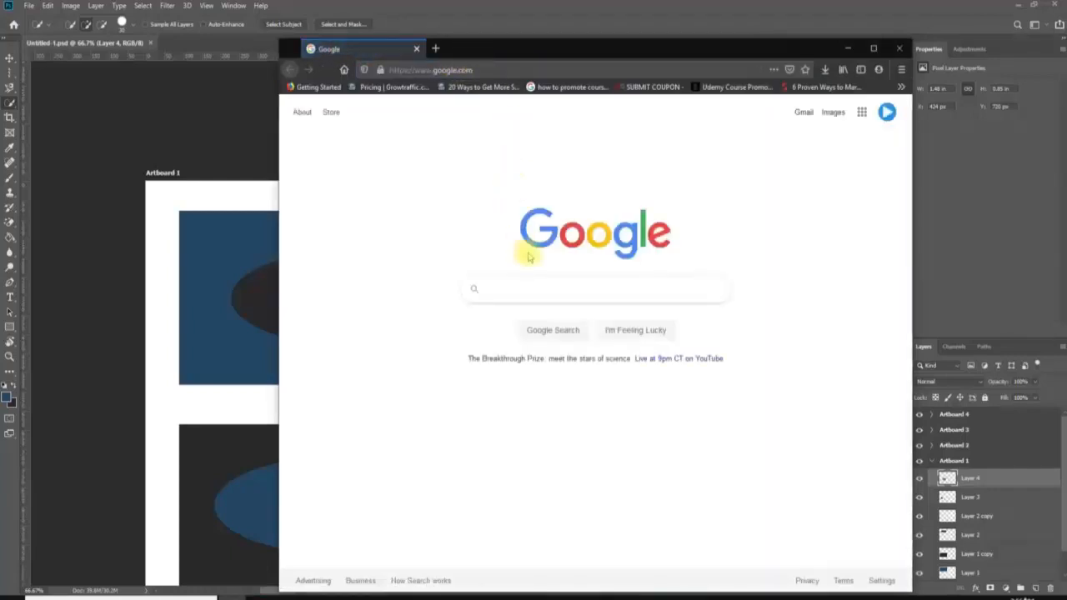
text(kittens)
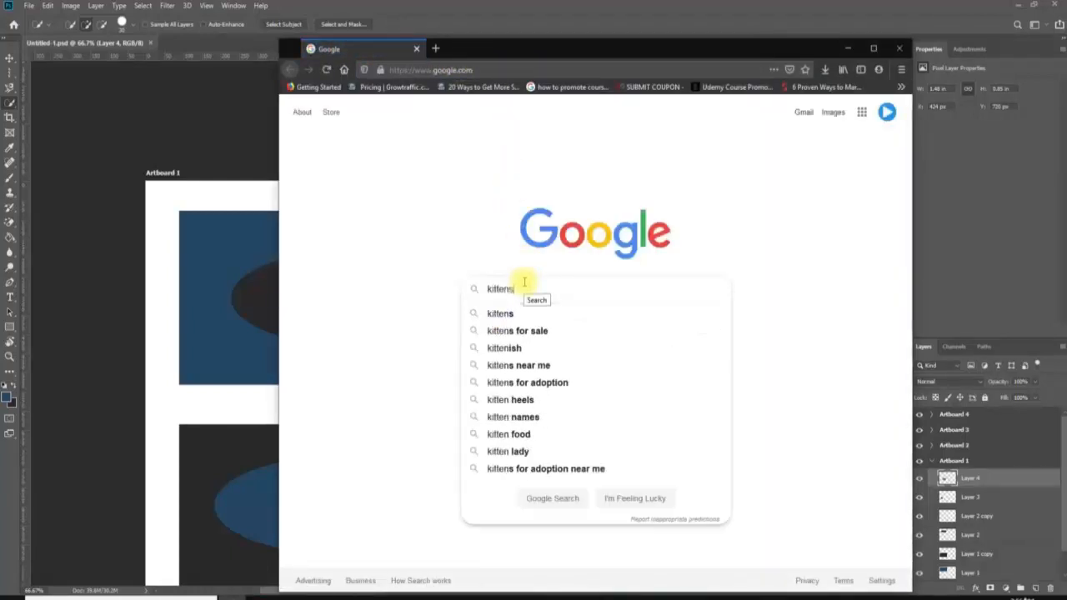
key(Return)
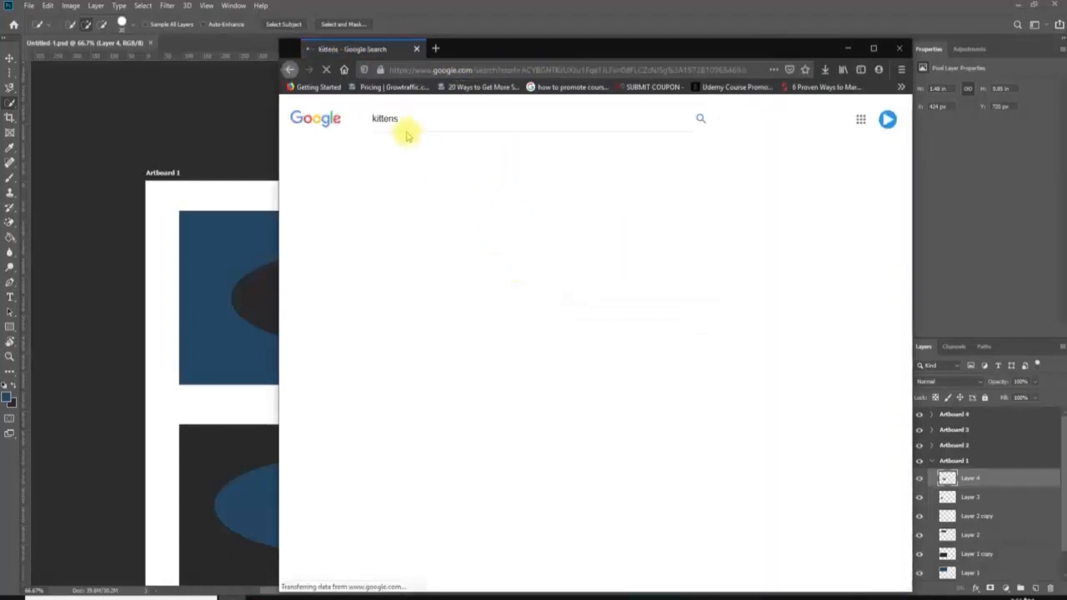
click(438, 157)
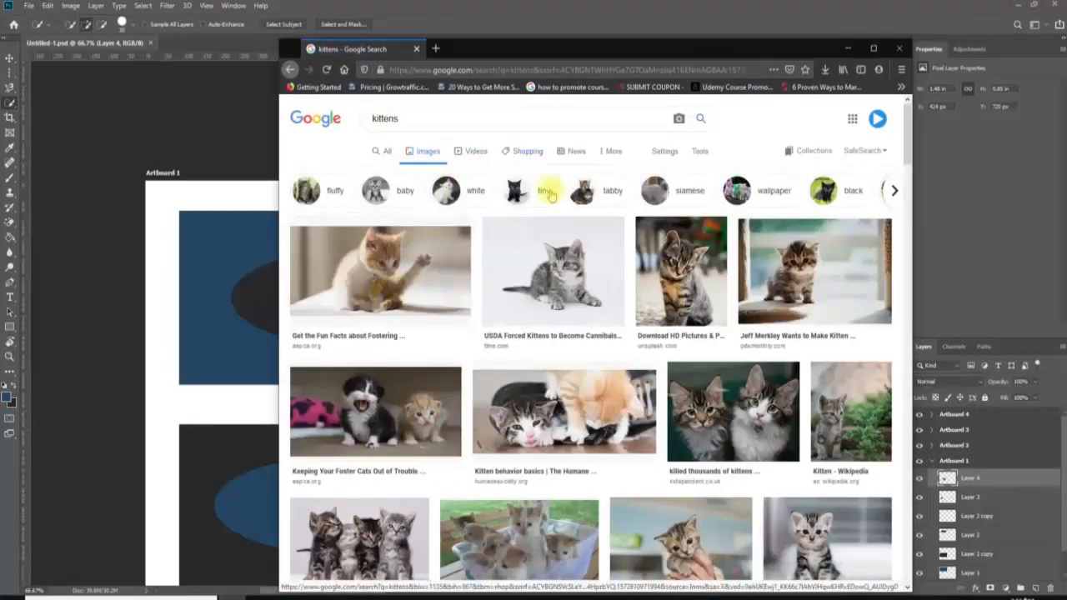
Open the Time article behind the grey kitten picture and save its photo to the Desktop as kitten-report.
click(574, 265)
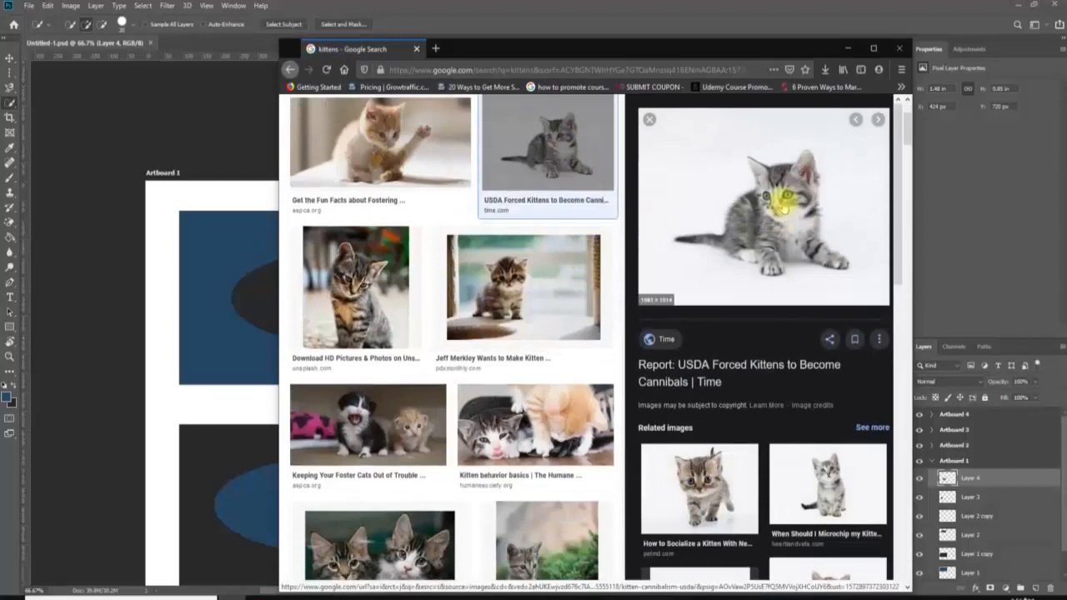
click(780, 227)
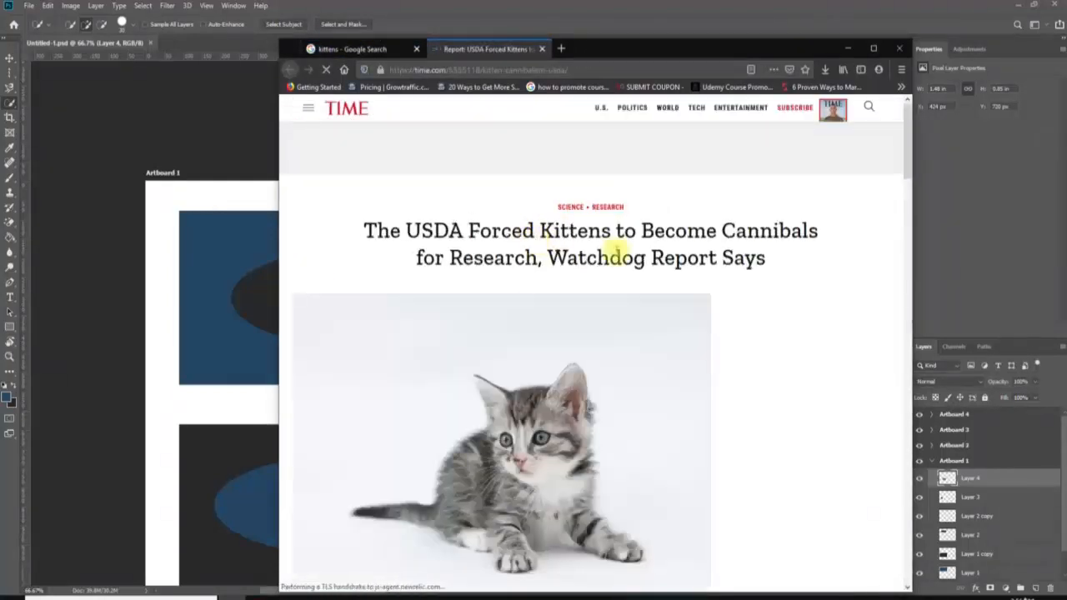
right_click(558, 454)
click(604, 377)
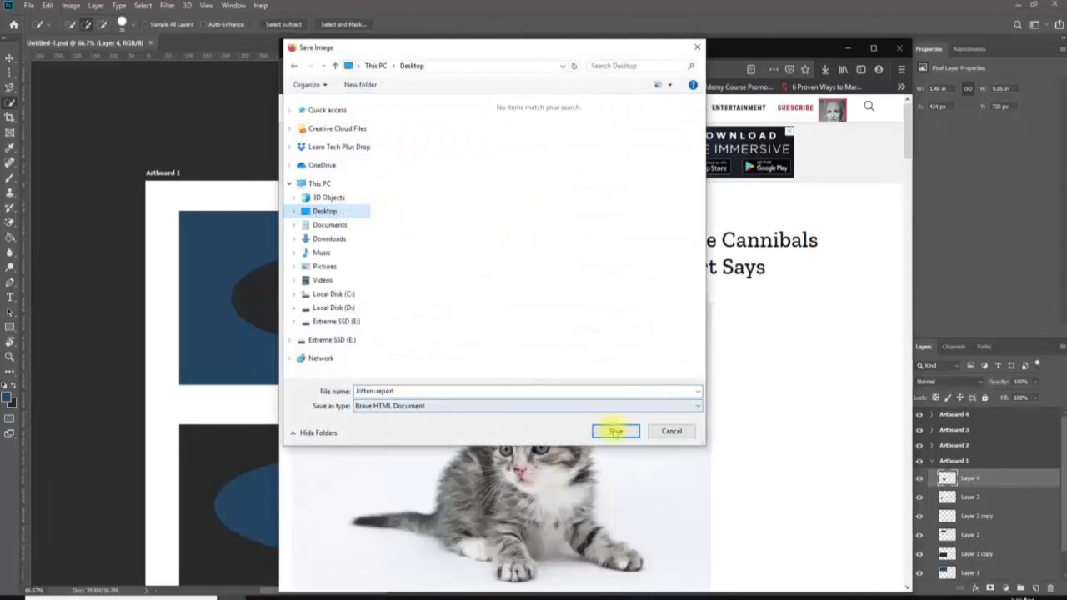
click(616, 431)
Close the browser and the folder window, and open the kitten-report image from the desktop in Photoshop.
key(space)
click(901, 50)
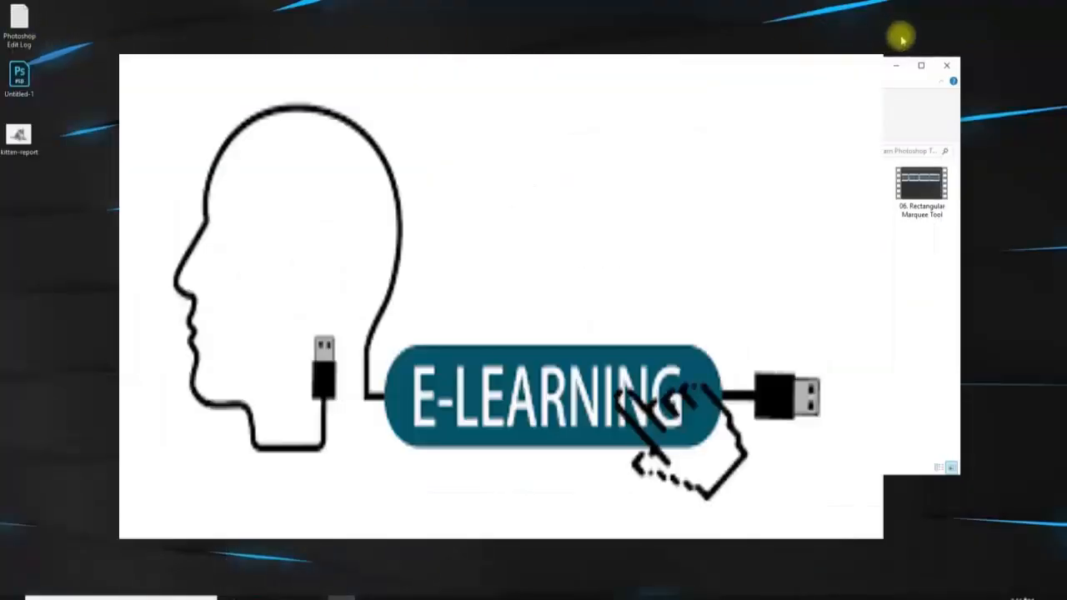
click(946, 65)
right_click(20, 136)
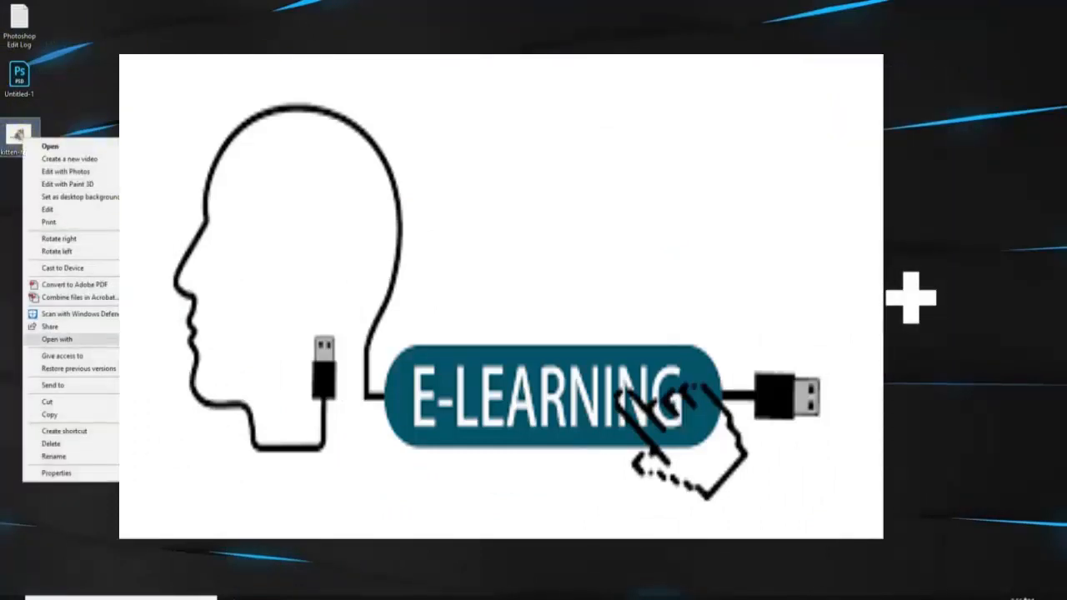
key(space)
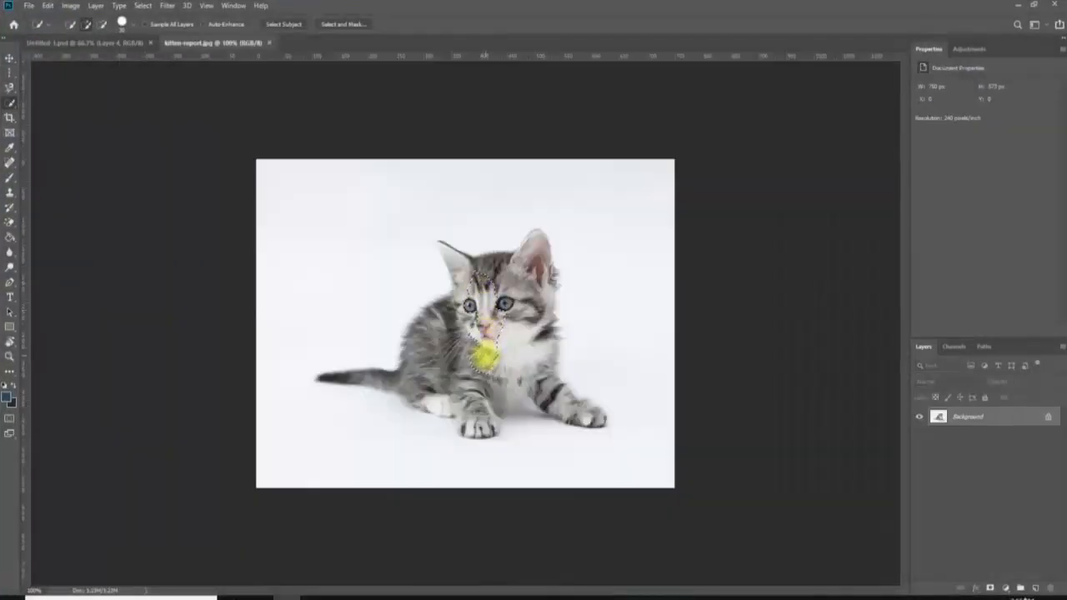
Try to select the kitten with the Quick Selection tool, brushing from its face and chest up to the ear, and clear the selection.
mouse_move(484, 357)
mouse_down()
mouse_move(472, 411)
mouse_move(552, 400)
mouse_move(583, 415)
mouse_move(530, 351)
mouse_up()
mouse_move(525, 314)
mouse_down()
mouse_move(556, 343)
mouse_move(555, 361)
mouse_move(548, 322)
mouse_up()
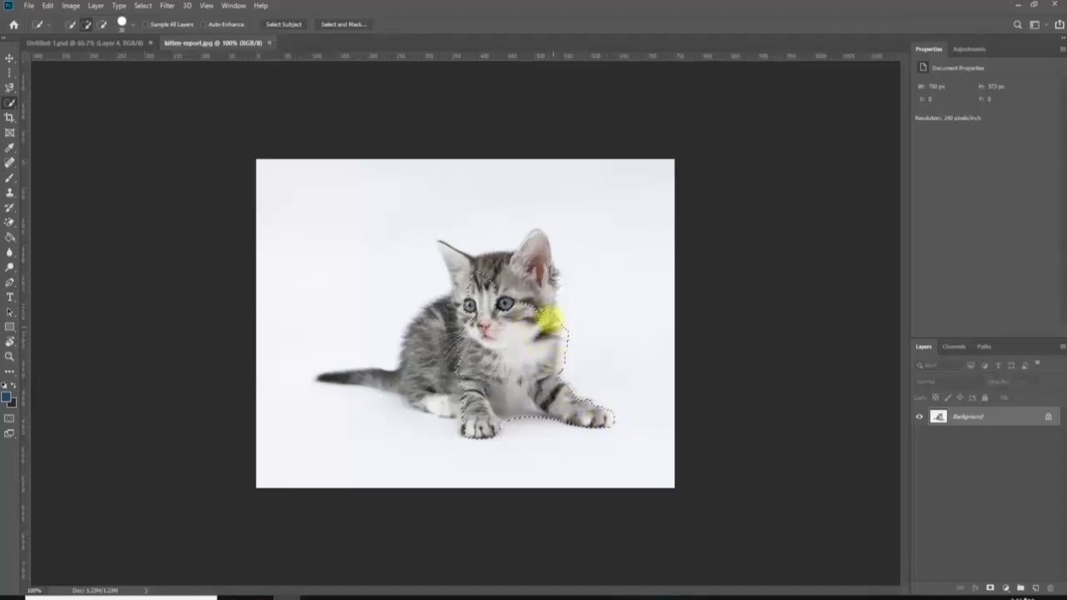
mouse_move(554, 274)
mouse_down()
mouse_move(480, 271)
mouse_move(441, 249)
mouse_move(488, 297)
mouse_move(472, 309)
mouse_move(217, 153)
mouse_up()
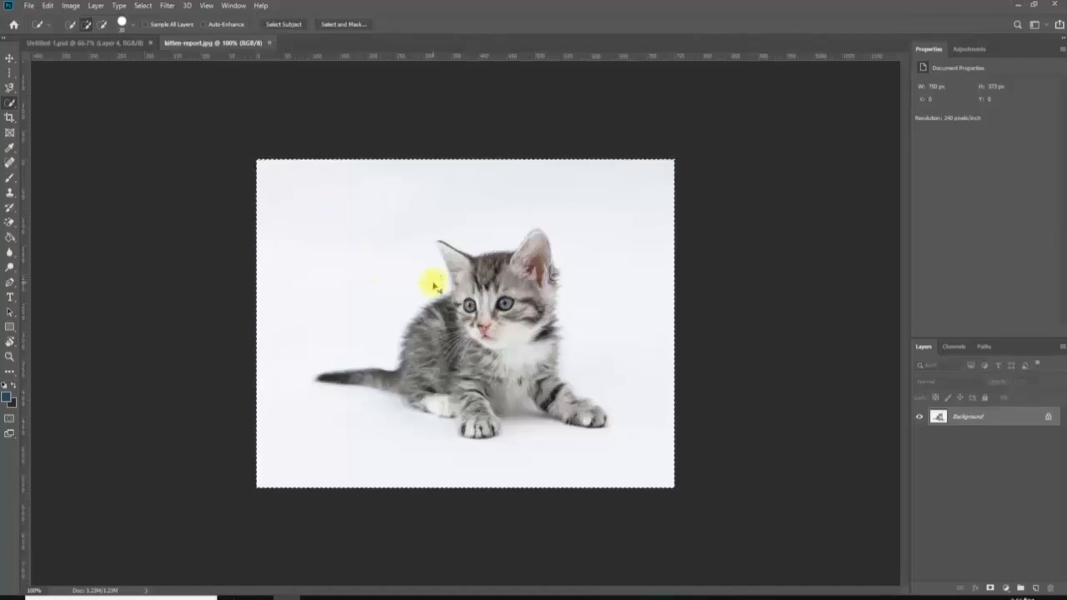
key(ctrl+d)
Try to quick-select the kitten from its back and tail across to the front paw and head, and clear the selection.
drag(438, 283, 442, 305)
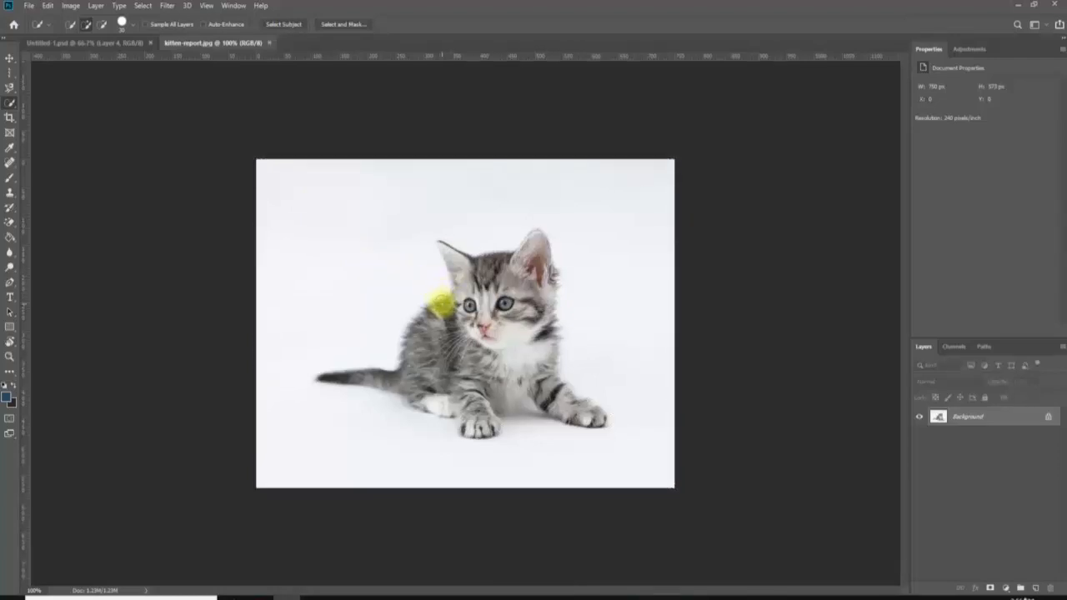
mouse_move(383, 377)
mouse_down()
mouse_move(347, 385)
mouse_move(438, 389)
mouse_move(478, 420)
mouse_move(537, 398)
mouse_move(572, 408)
mouse_up()
mouse_move(596, 415)
mouse_down()
mouse_move(559, 394)
mouse_move(549, 315)
mouse_up()
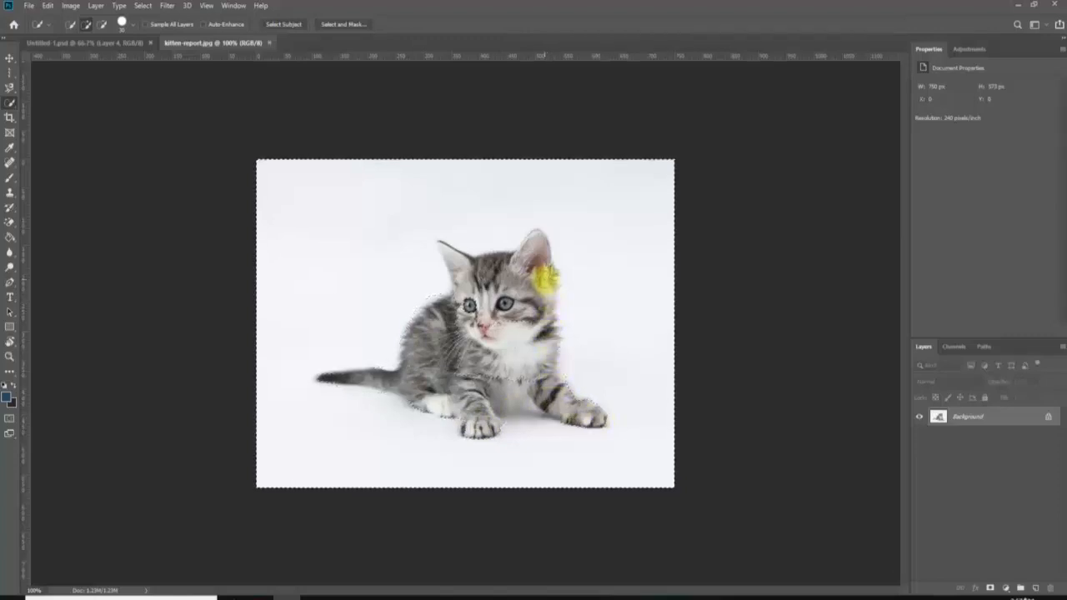
key(ctrl+d)
Quick-select the whole kitten from ears to paws and tail, cut it, and paste it into Untitled-1.psd.
mouse_move(538, 239)
mouse_down()
mouse_move(542, 307)
mouse_move(524, 302)
mouse_move(512, 265)
mouse_move(483, 271)
mouse_move(440, 250)
mouse_move(472, 291)
mouse_move(466, 305)
mouse_move(442, 312)
mouse_move(422, 341)
mouse_move(425, 365)
mouse_move(384, 378)
mouse_move(438, 382)
mouse_move(478, 411)
mouse_move(533, 391)
mouse_move(589, 413)
mouse_up()
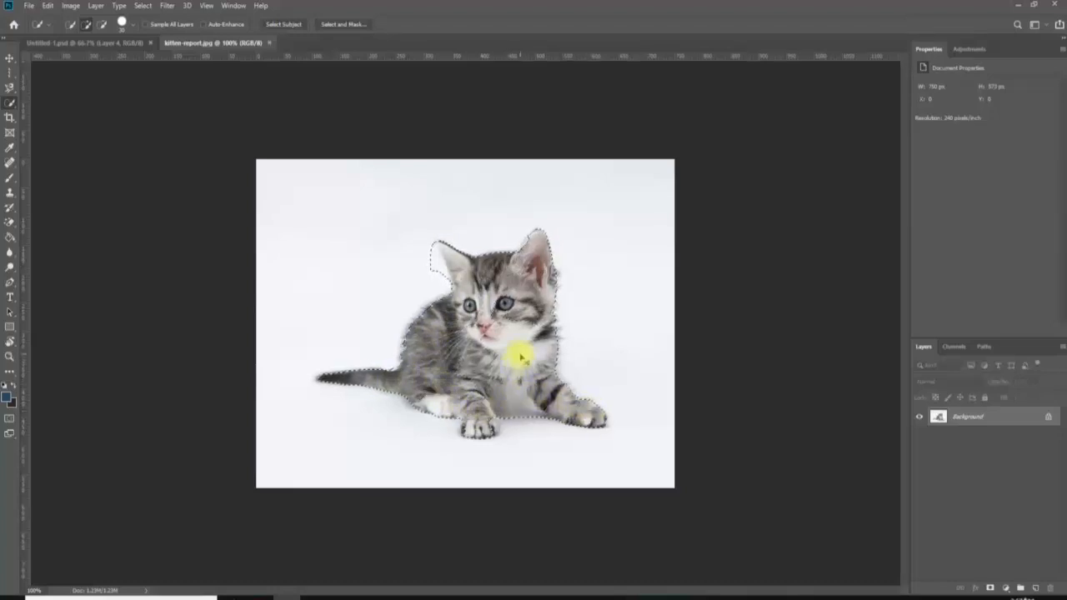
key(ctrl+x)
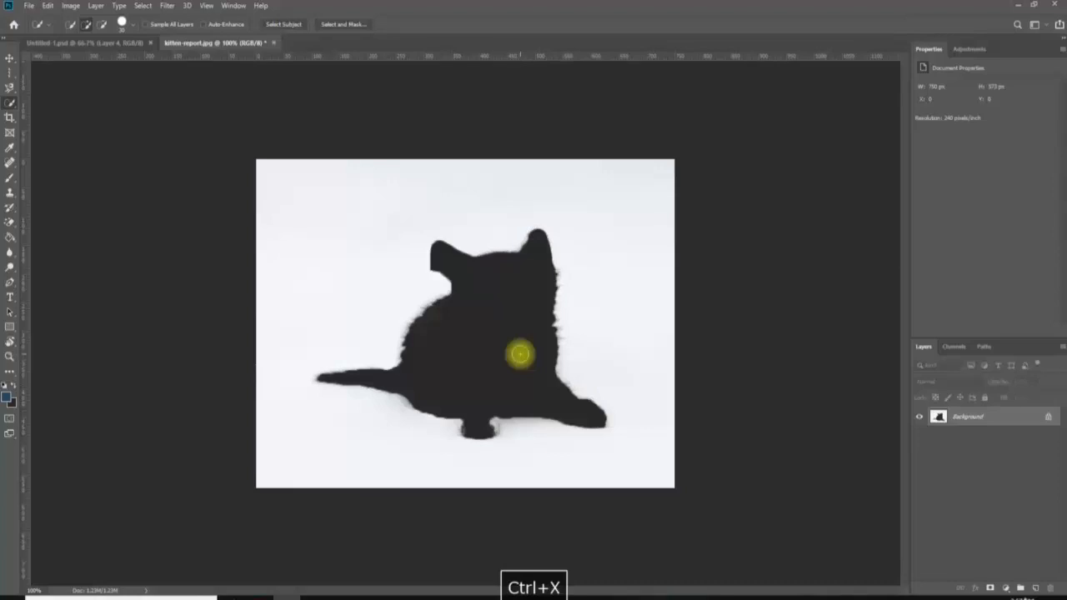
click(112, 47)
key(ctrl+v)
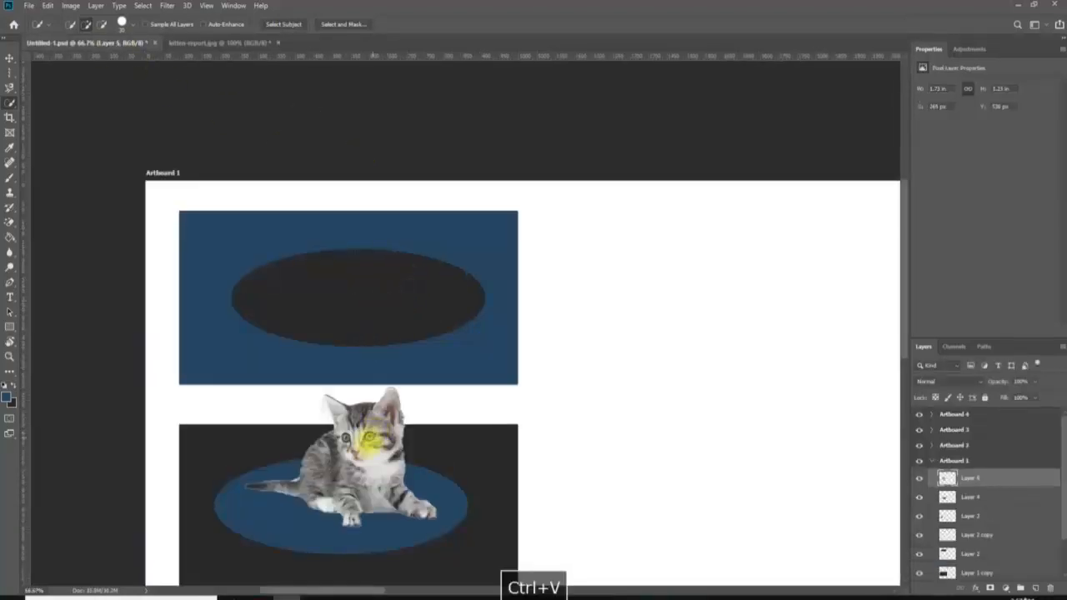
Move the pasted kitten onto the blue ellipse in the lower dark rectangle.
key(v)
drag(371, 458, 319, 233)
key(space)
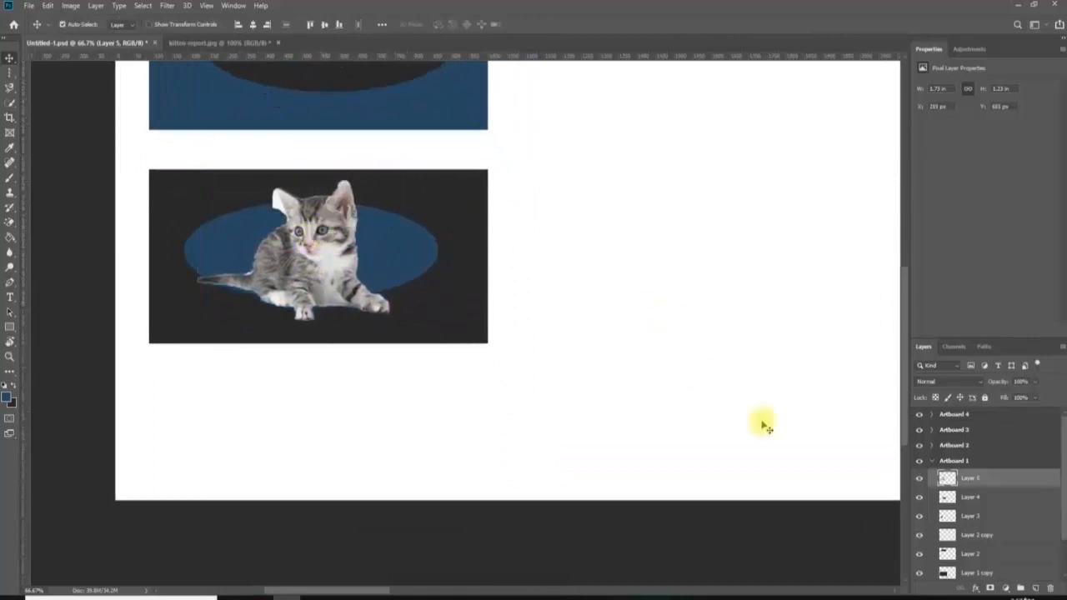
Toggle the kitten layer's visibility off and on, and hide Layer 4, Layer 3 and Layer 2 copy.
click(919, 479)
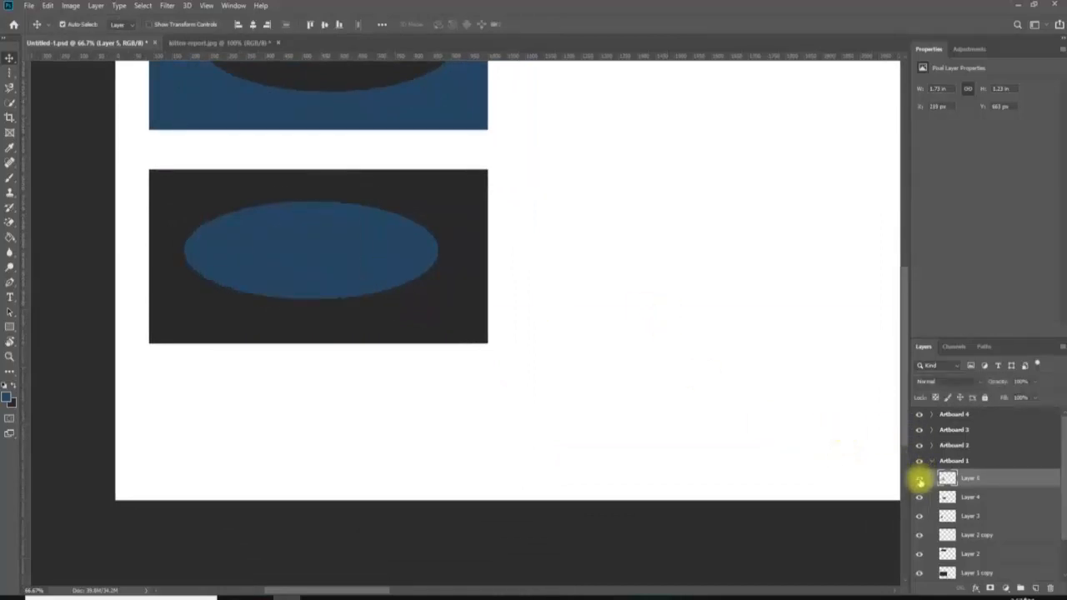
click(919, 479)
click(919, 497)
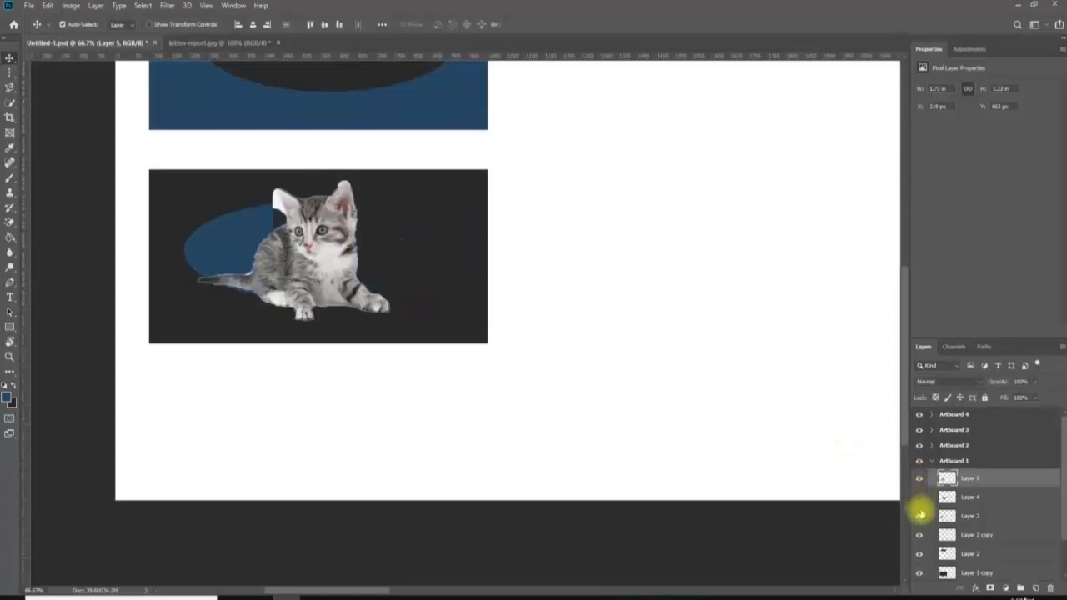
click(920, 516)
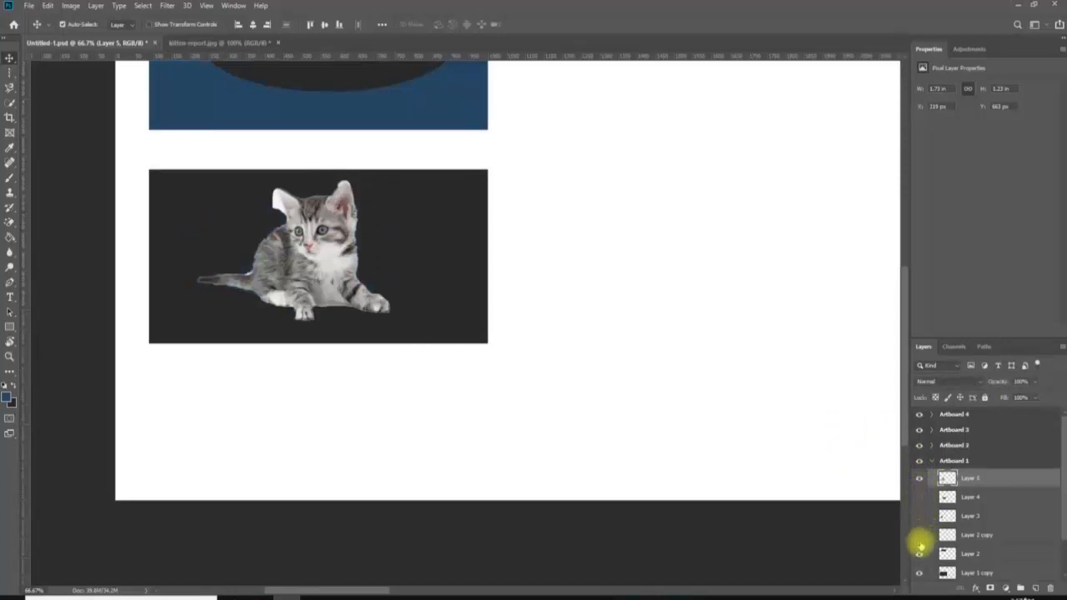
At 200% zoom, erase the white patch beside the kitten's ear with the Magic Eraser, undoing the first attempt, and zoom out to 100%.
key(z)
click(322, 283)
key(space)
drag(303, 183, 469, 349)
key(w)
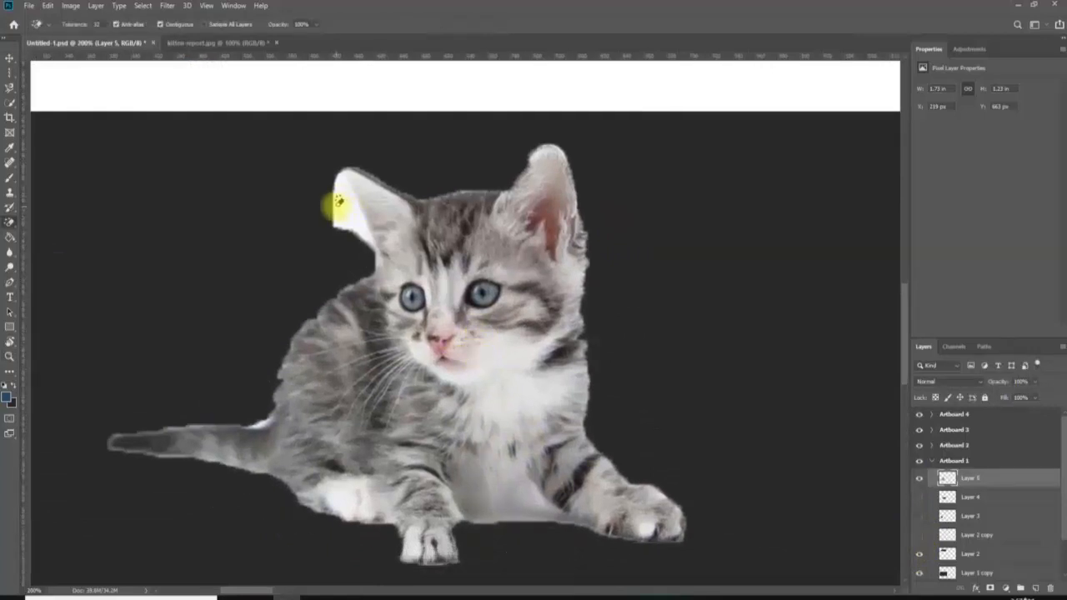
right_click(10, 221)
click(57, 244)
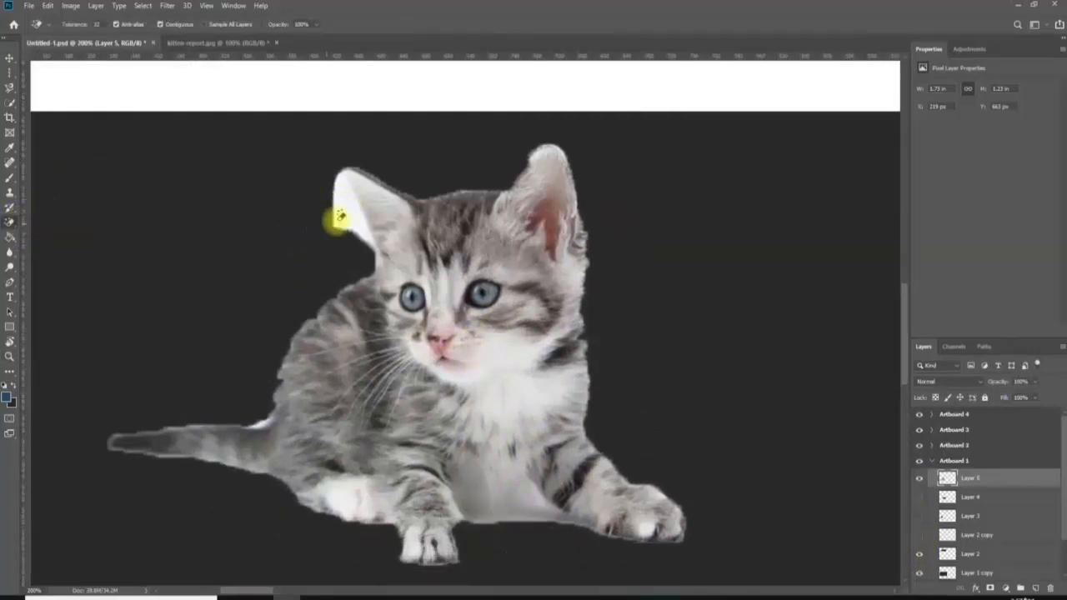
click(347, 208)
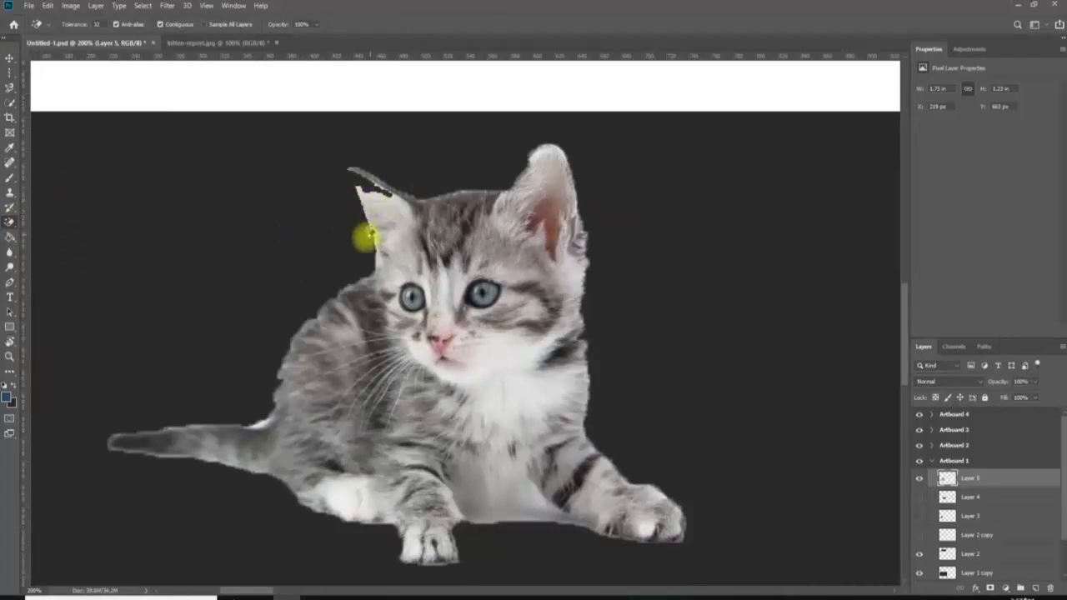
key(ctrl+z)
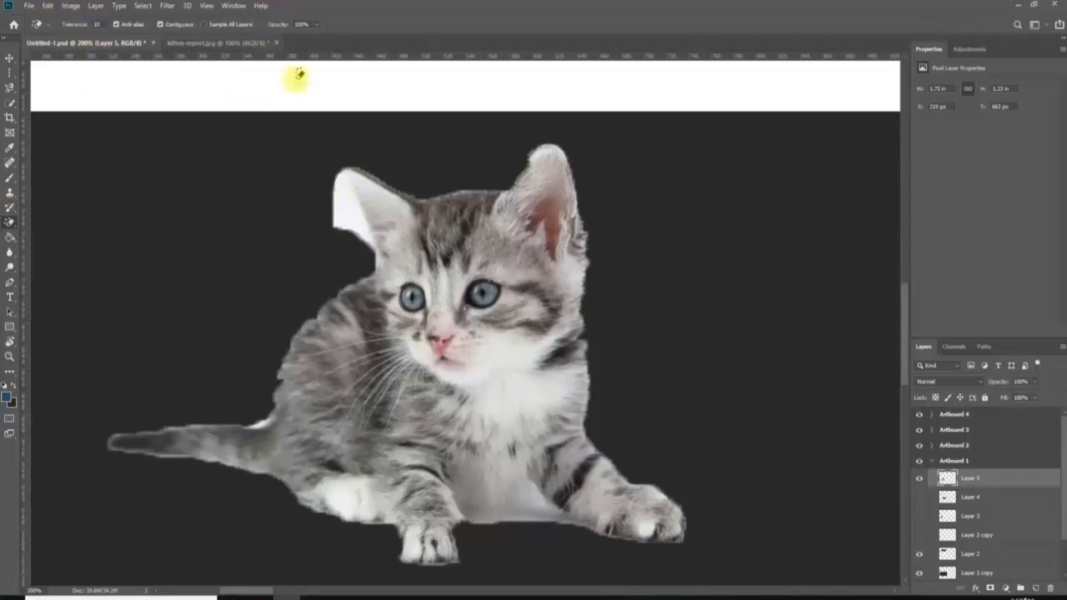
click(342, 196)
key(z)
alt+click(434, 287)
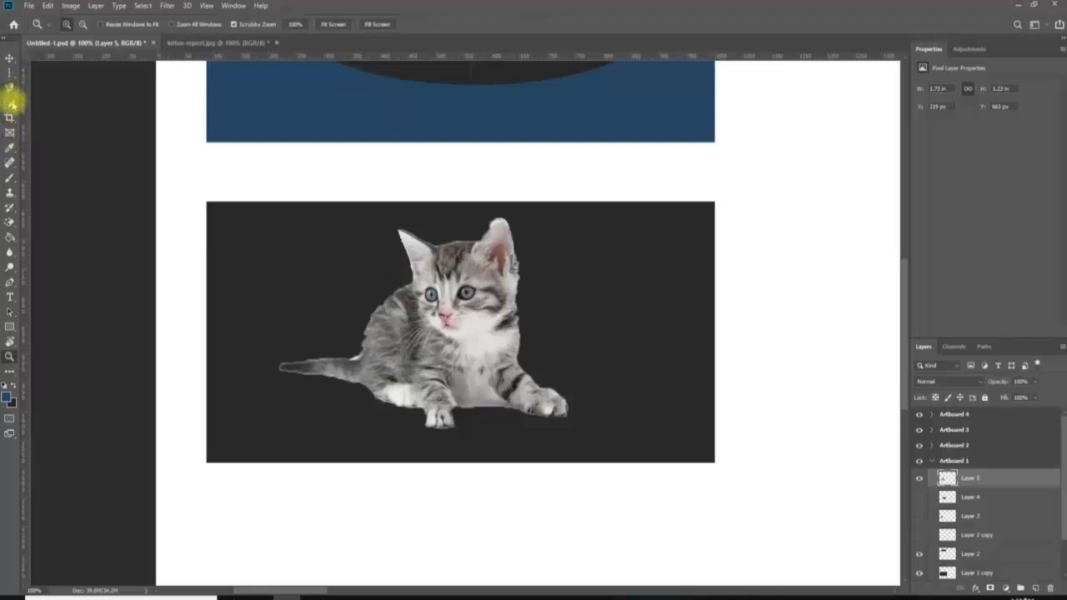
Sample areas of the kitten's face and ear with the Magic Wand tool, and select the empty area surrounding the kitten.
right_click(12, 102)
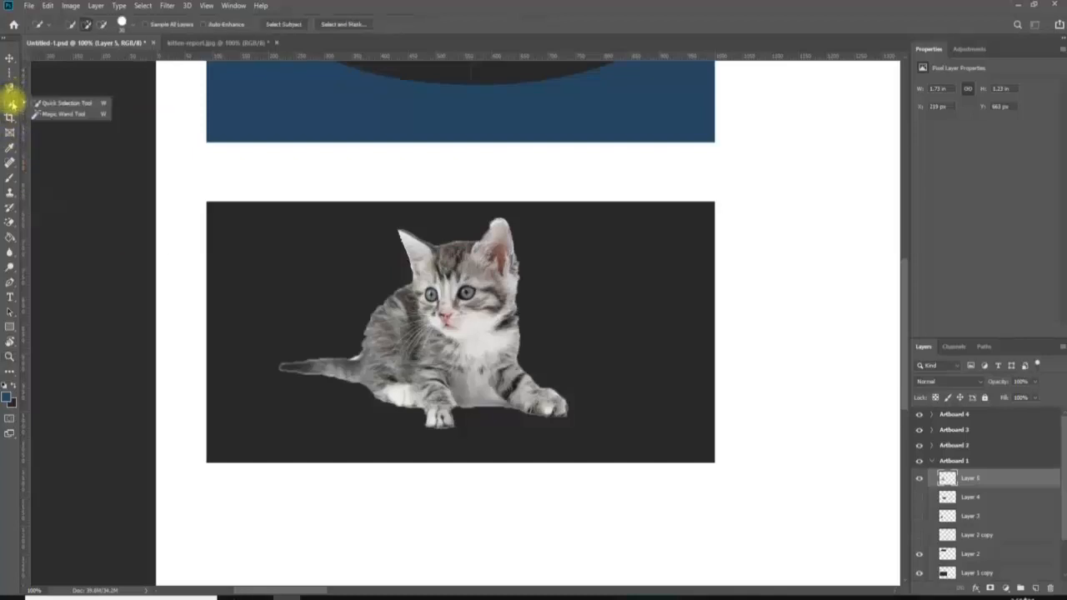
click(73, 114)
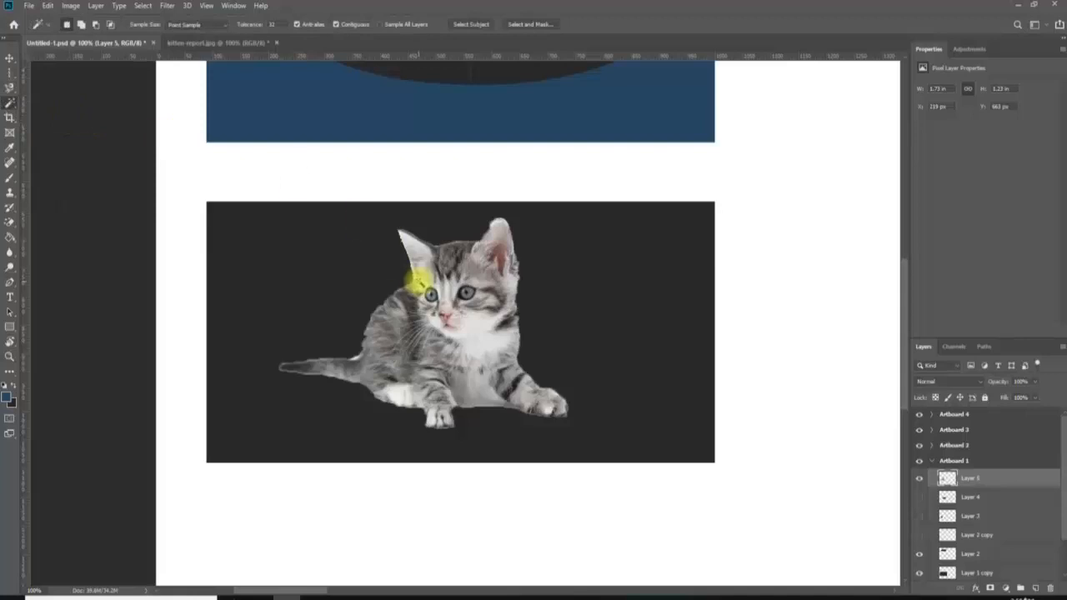
click(435, 323)
click(489, 240)
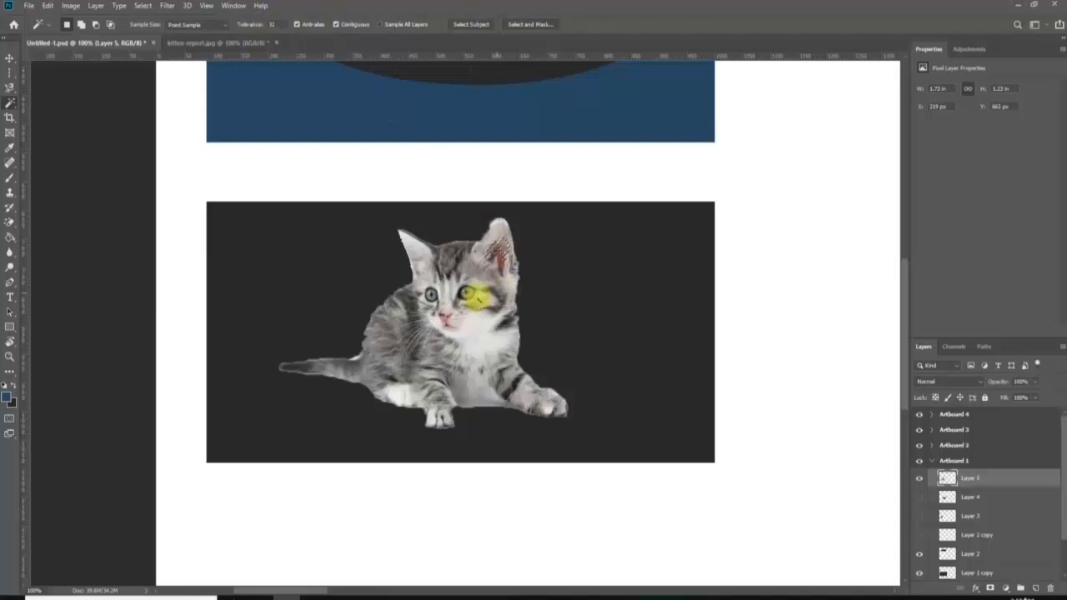
click(360, 289)
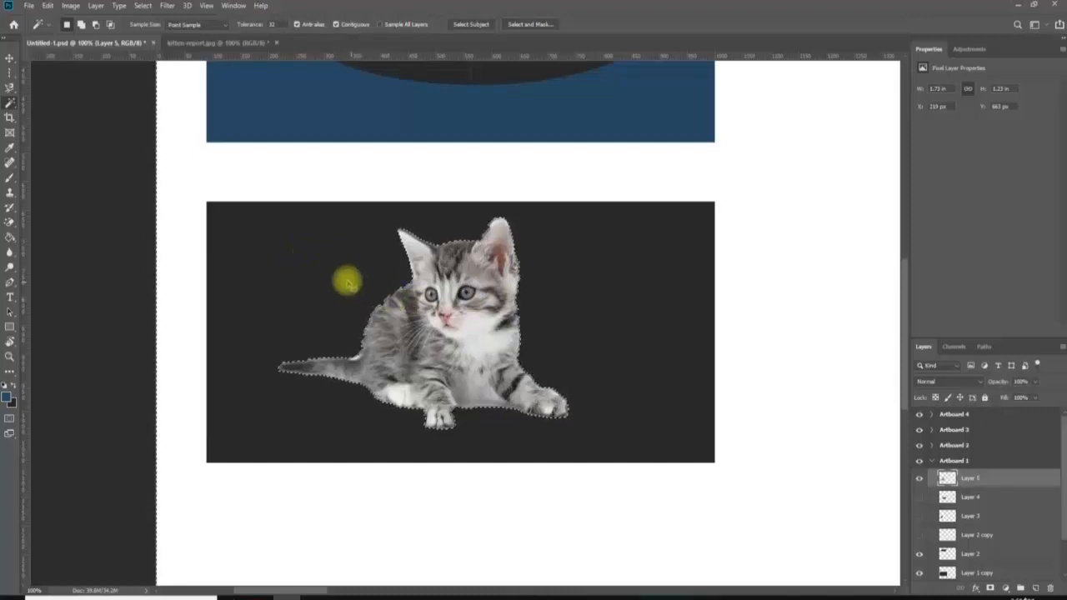
Toggle Layer 1 copy's visibility off and on, select its dark rectangle with the Magic Wand, and clear the selection.
key(ctrl+d)
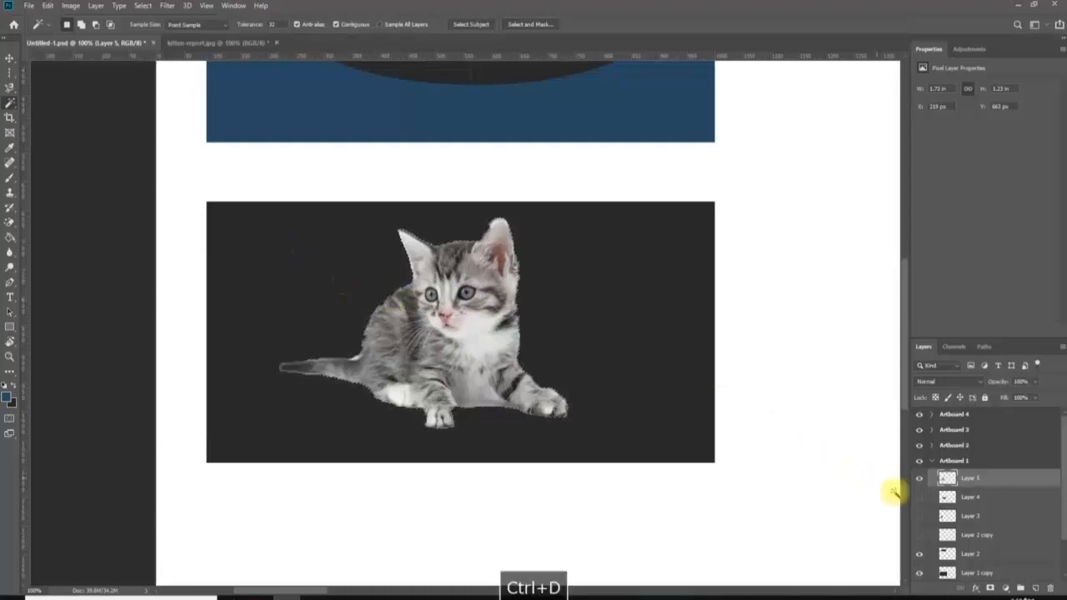
click(996, 572)
click(920, 572)
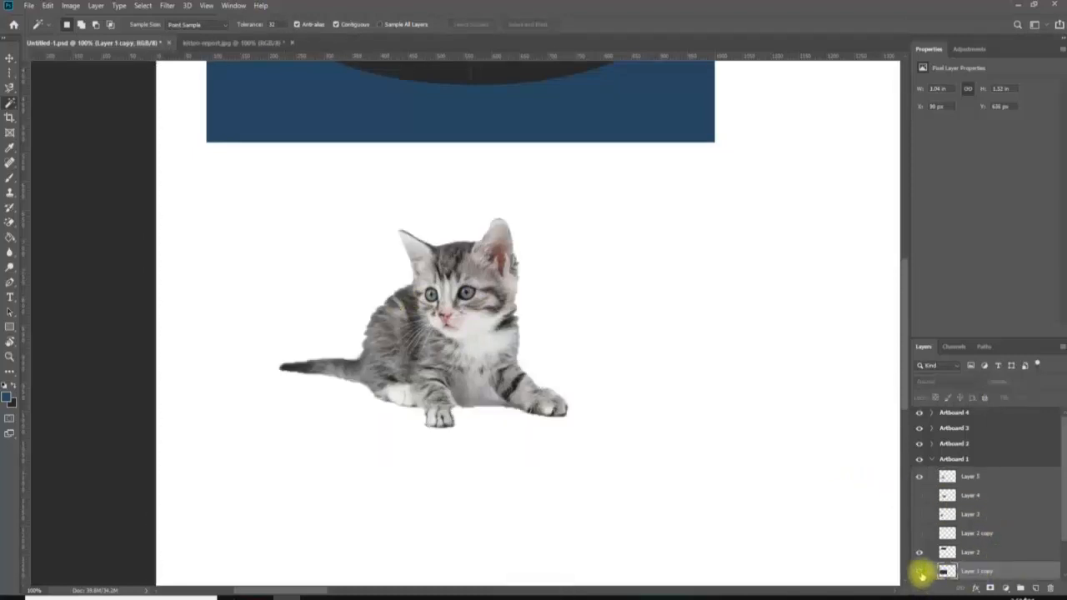
click(920, 573)
click(631, 350)
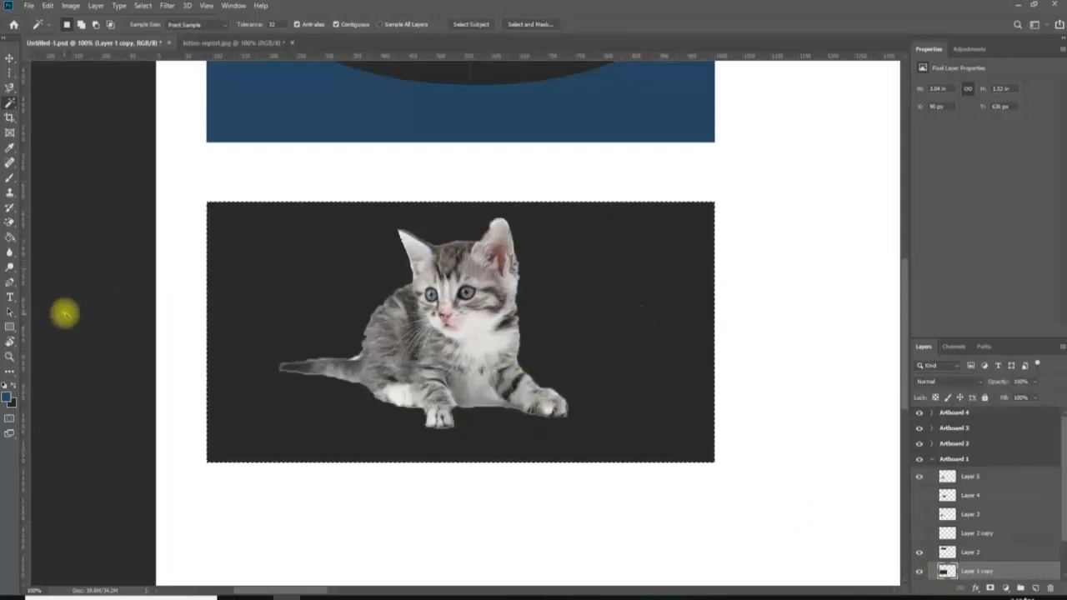
key(ctrl+d)
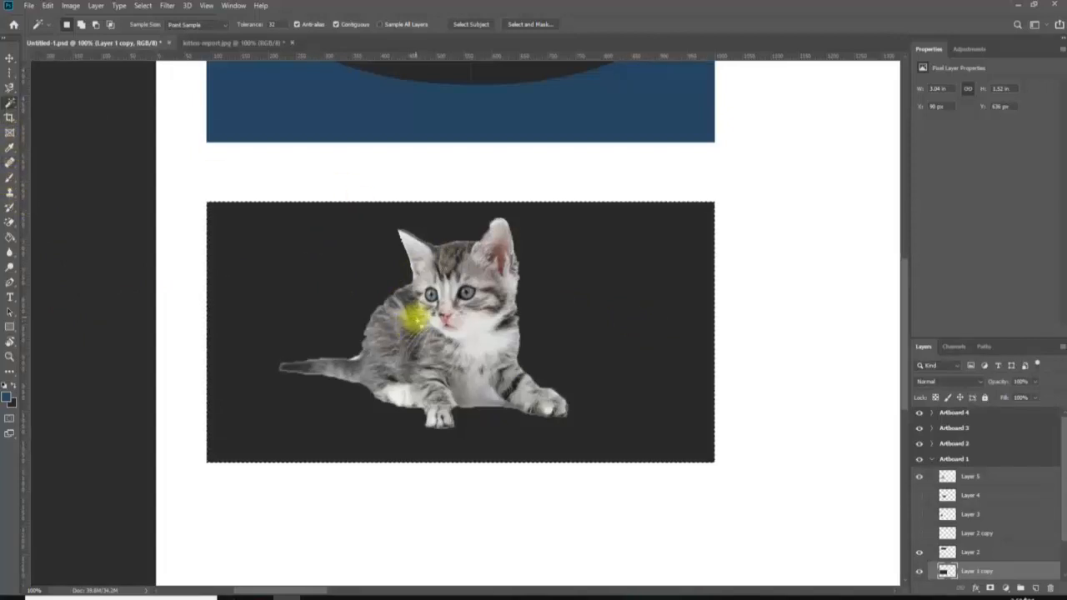
key(ctrl+d)
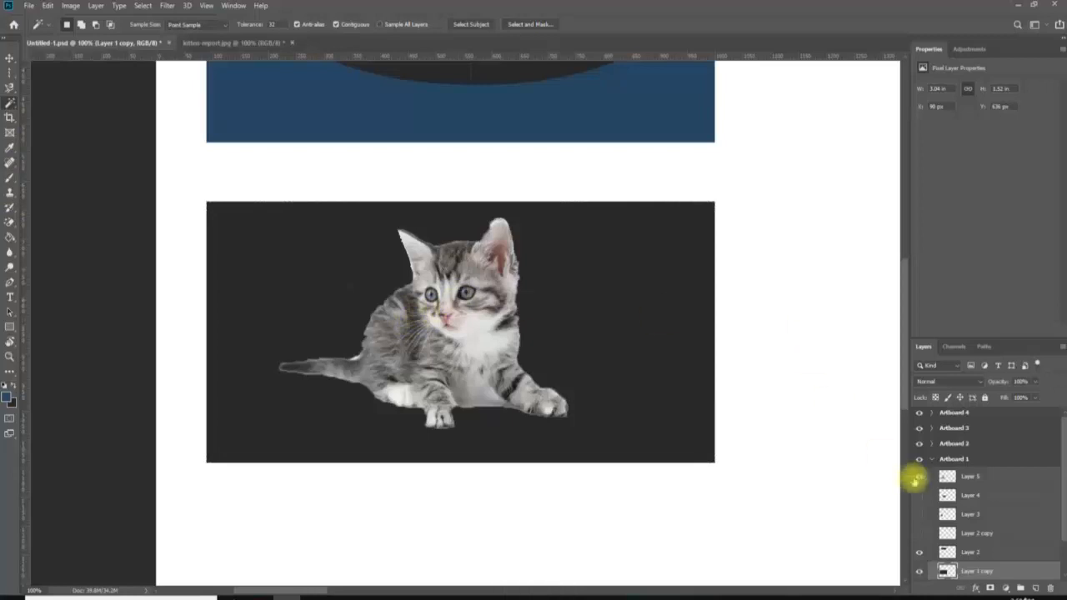
On Layer 5, sample several patches of the kitten's face, chest and back fur with the Magic Wand.
click(947, 477)
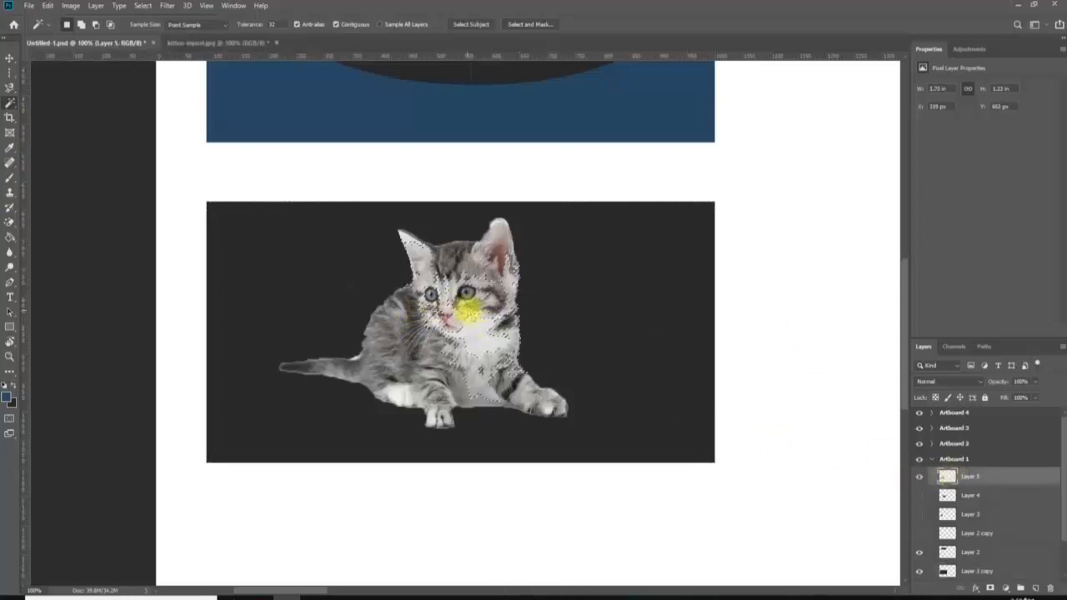
click(492, 331)
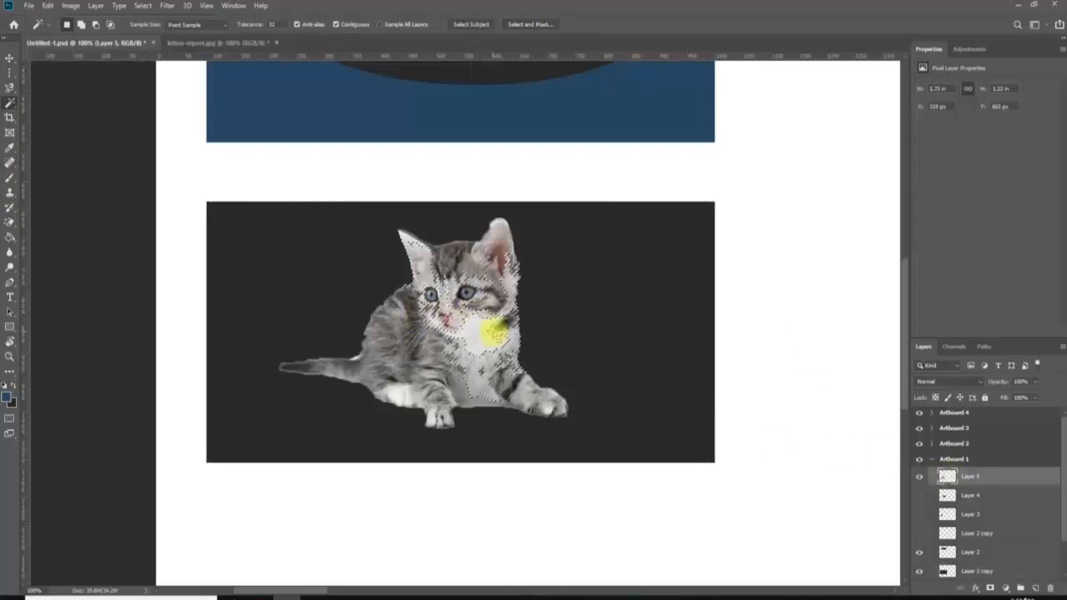
key(e)
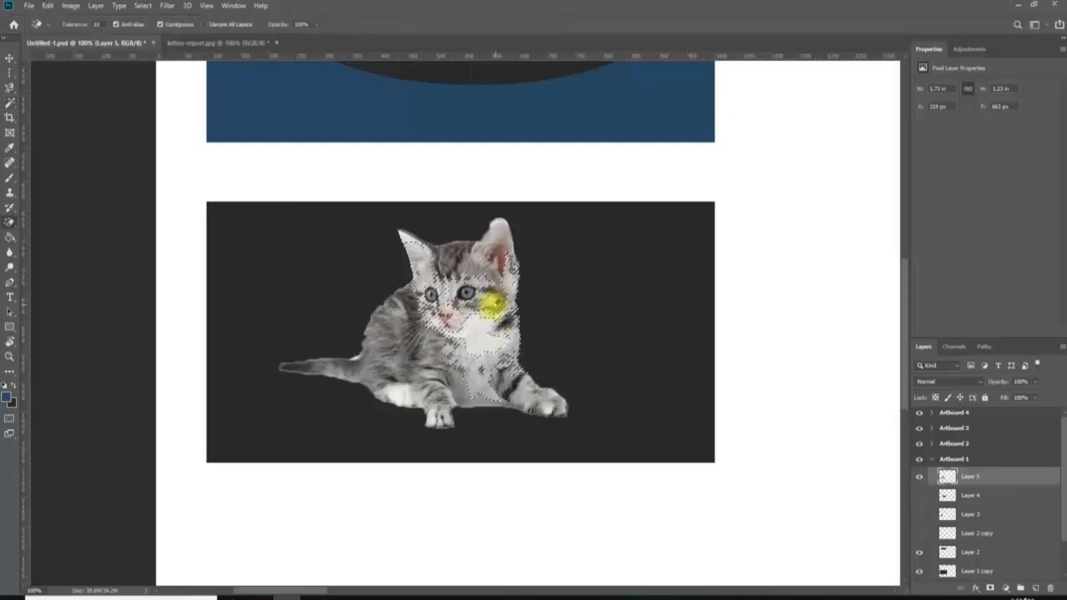
key(z)
click(488, 328)
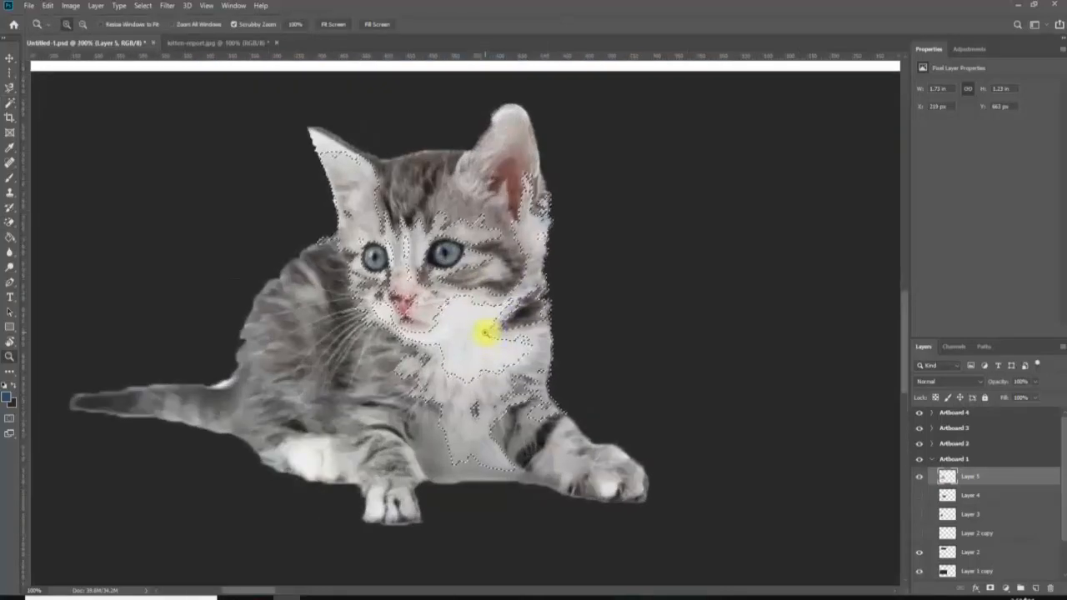
click(471, 333)
key(e)
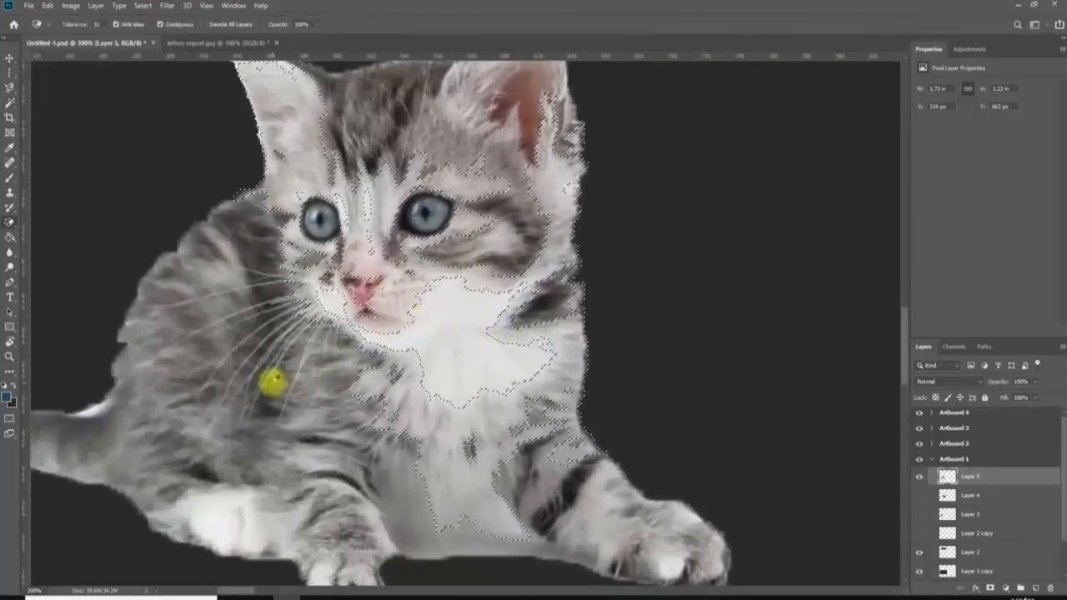
click(10, 102)
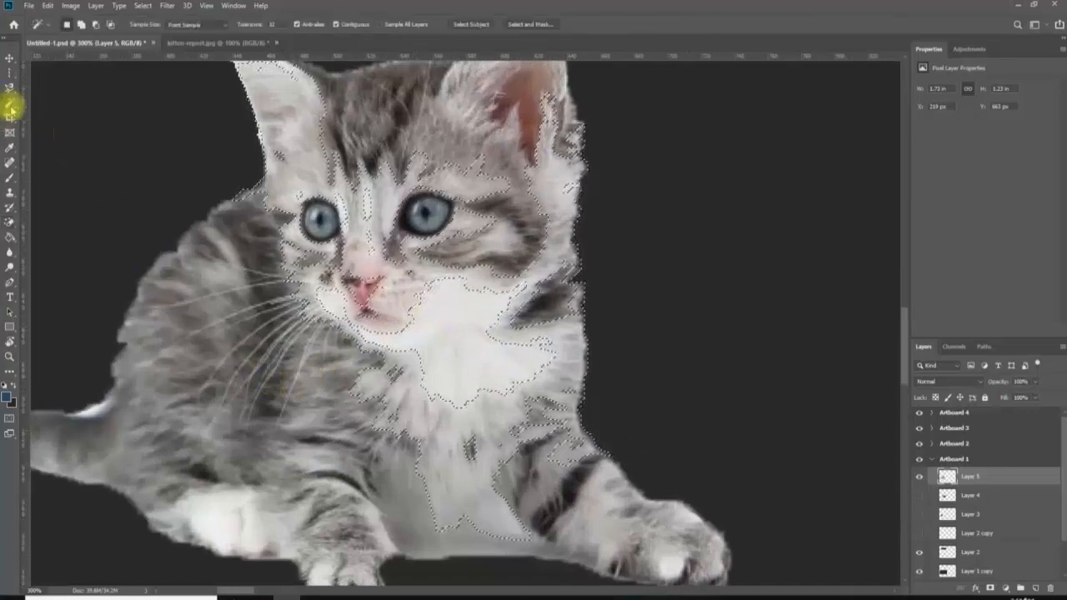
click(209, 350)
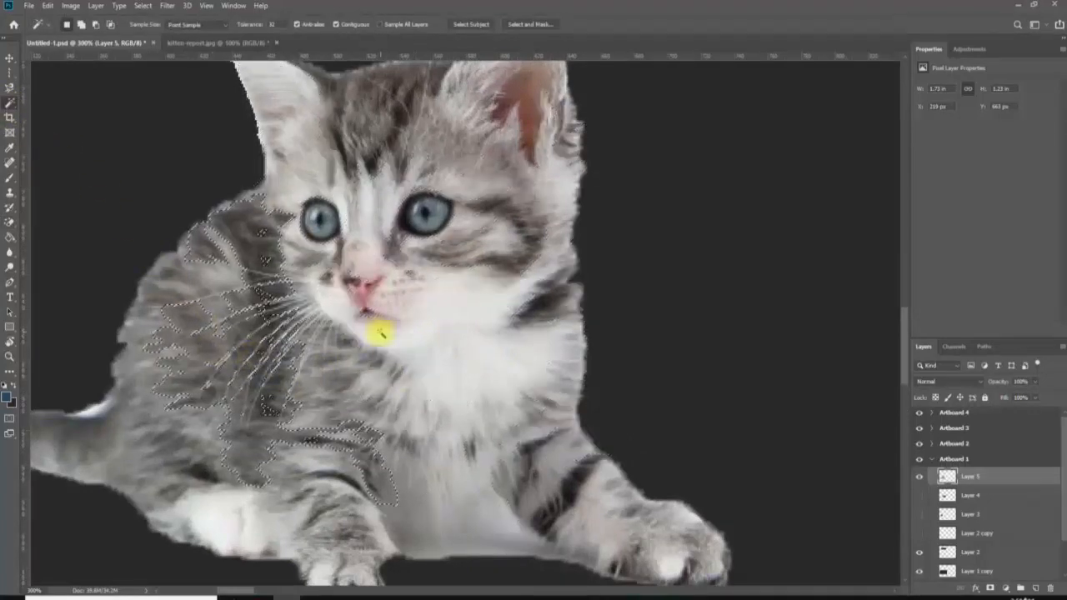
click(288, 362)
click(300, 364)
click(338, 356)
click(361, 351)
Set the Magic Wand tolerance to 10, select the empty area surrounding the kitten, and clear the selection.
key(z)
alt+click(408, 319)
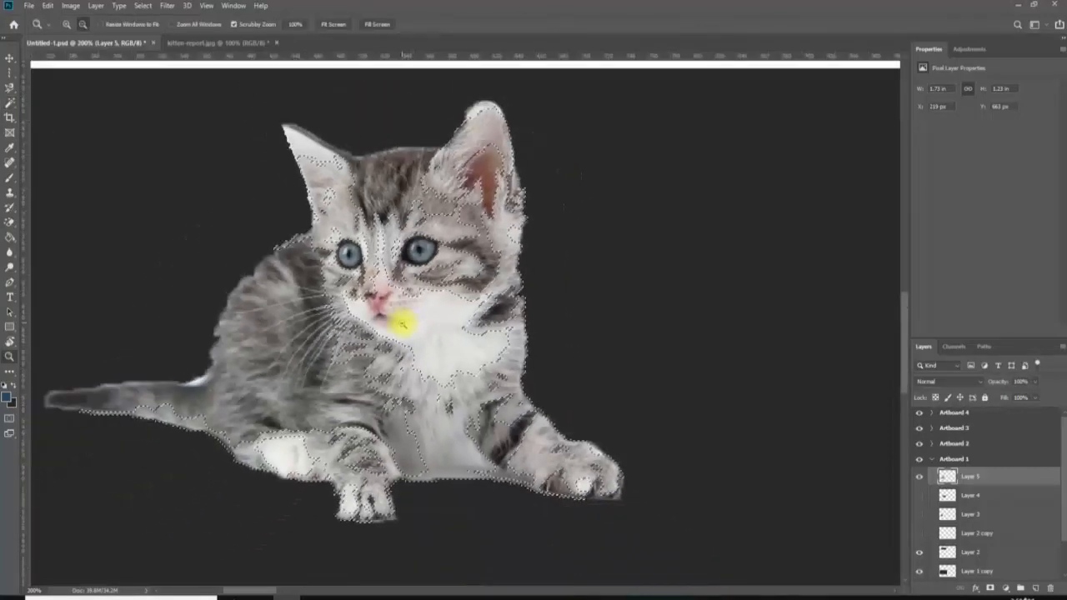
alt+click(442, 321)
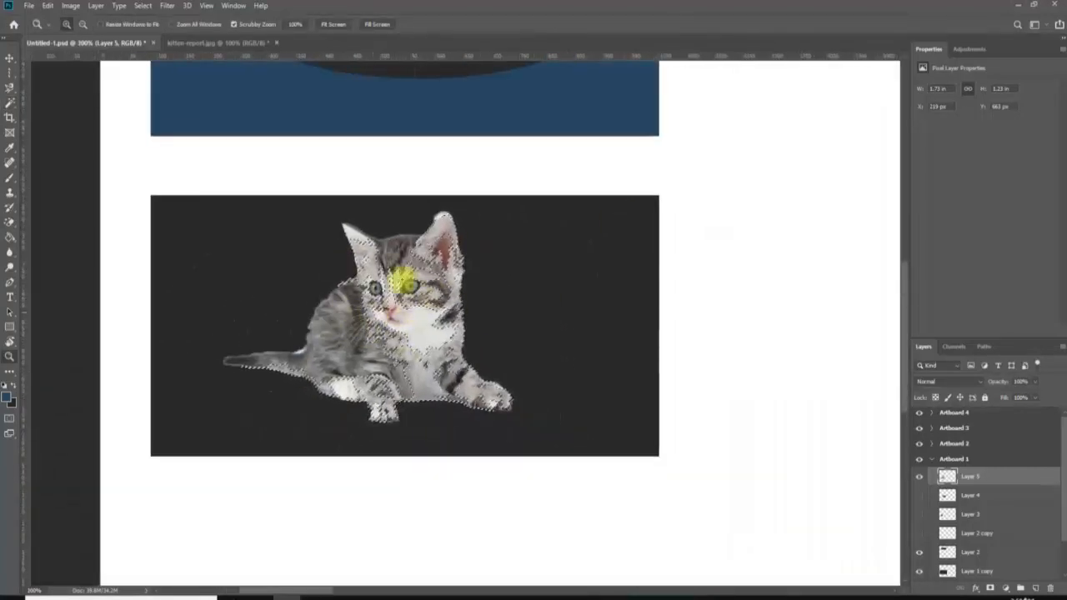
click(10, 102)
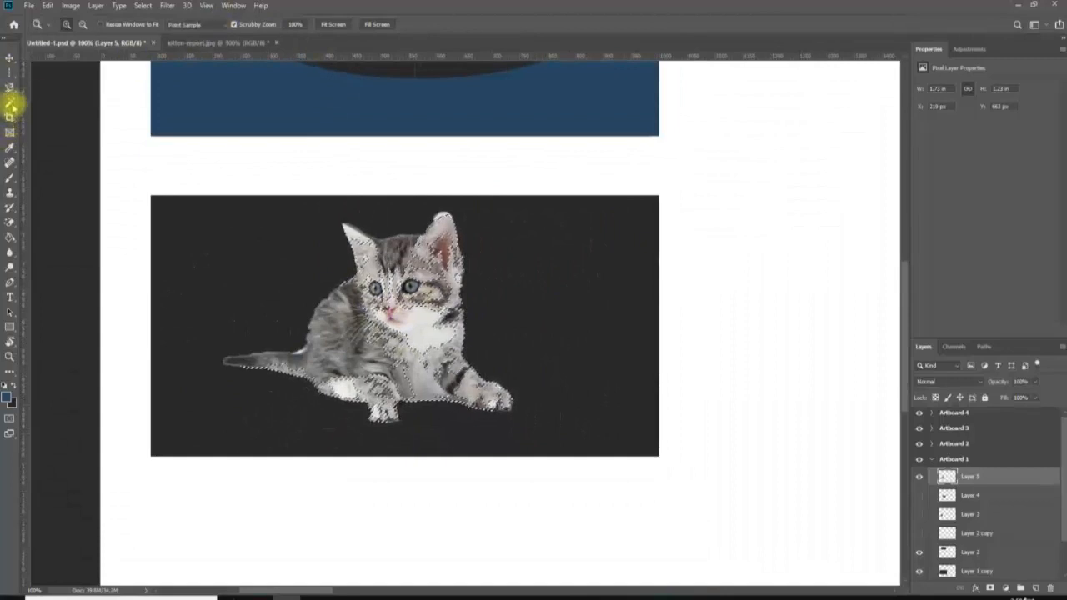
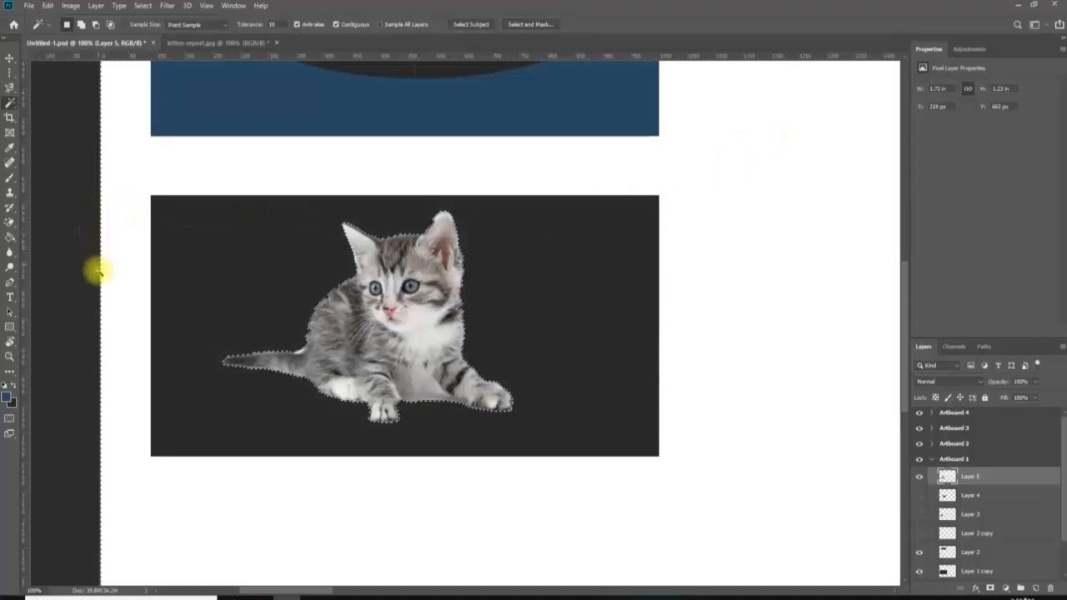
key(ctrl+d)
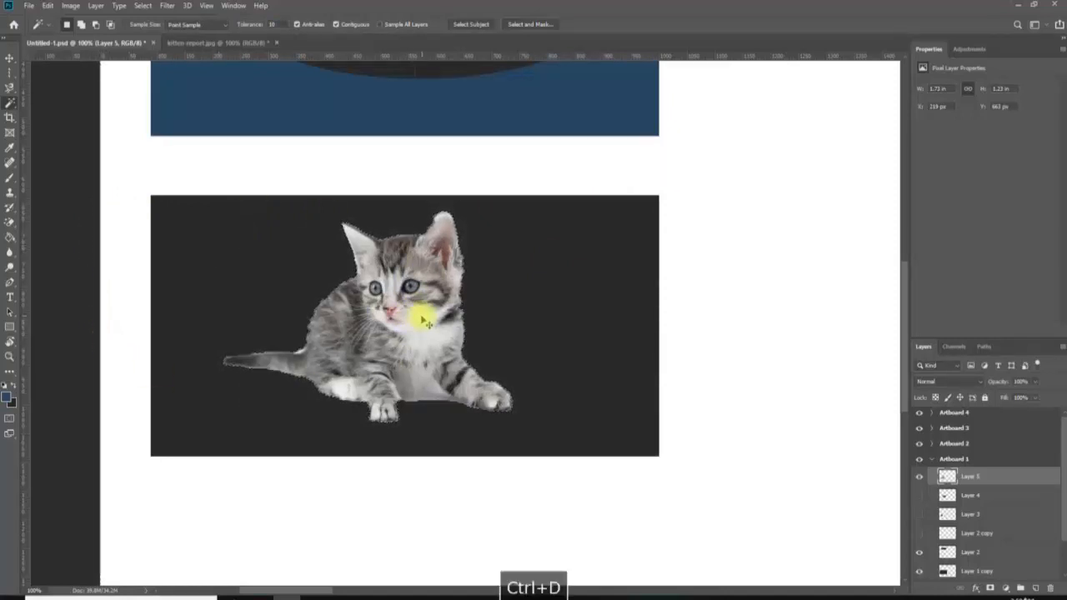
click(272, 279)
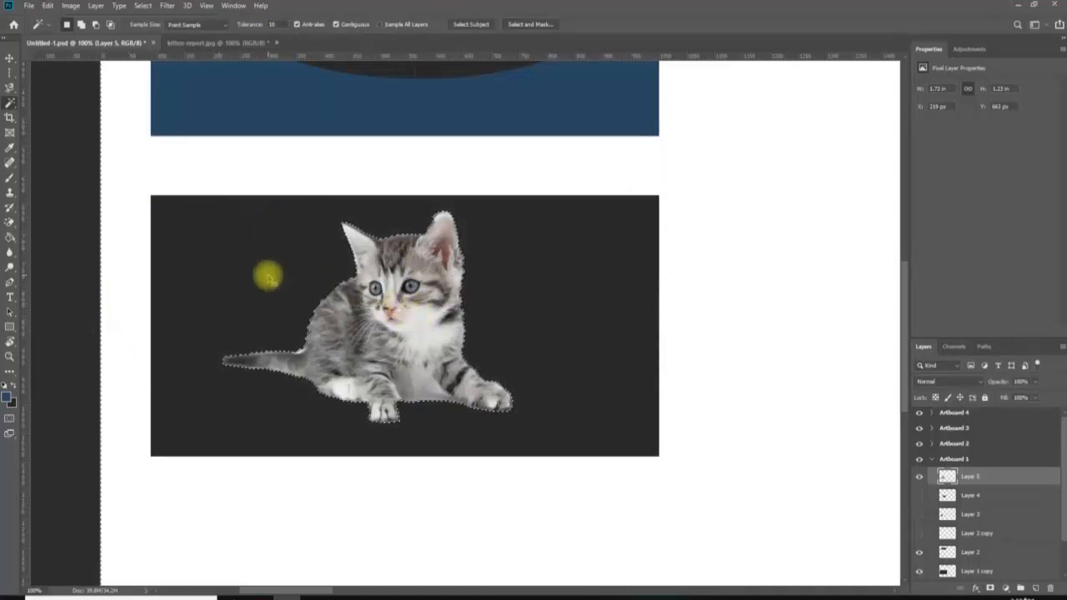
key(ctrl+d)
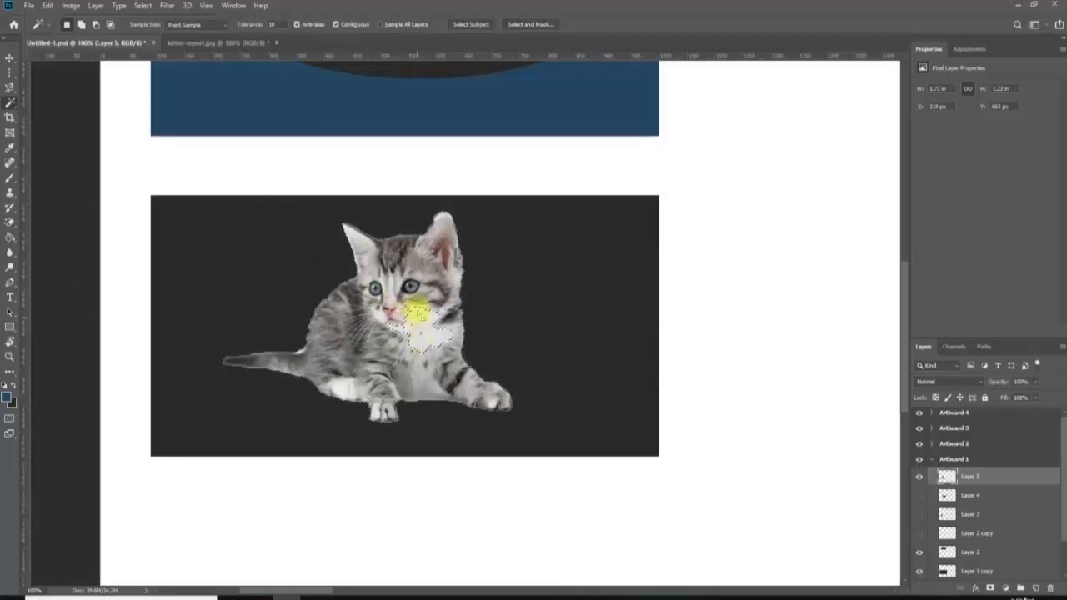
Build up a Magic Wand selection from patches of the kitten's forehead, chest and back fur, and clear it.
click(414, 265)
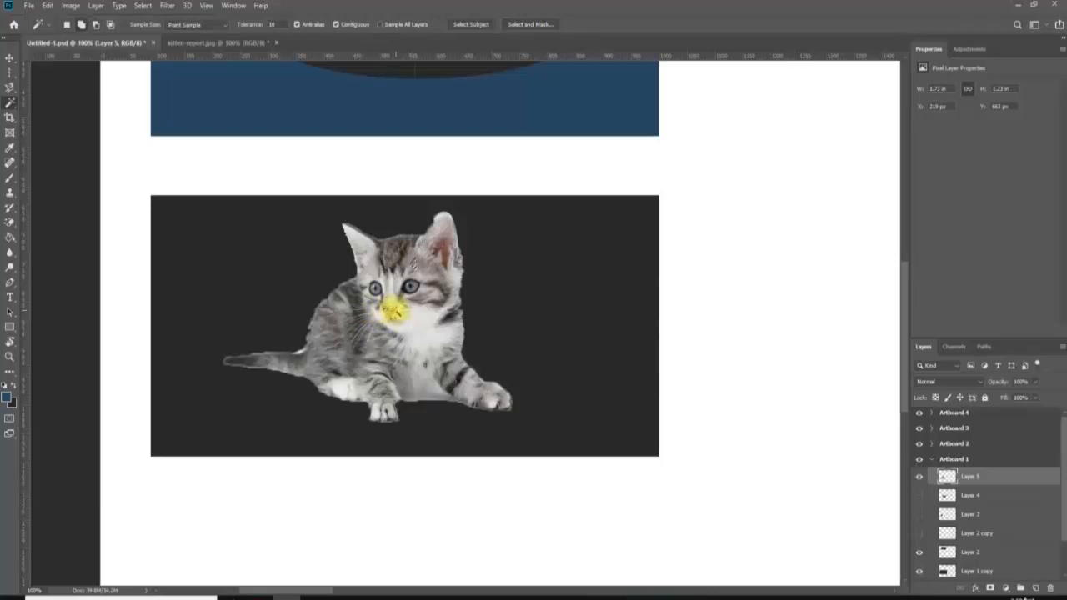
click(407, 341)
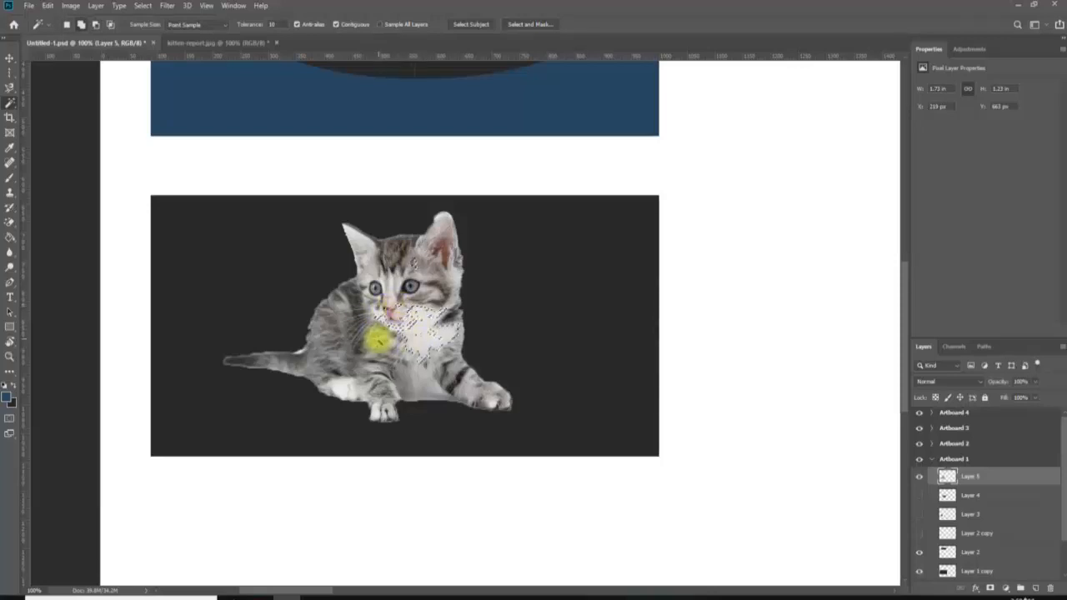
click(381, 359)
click(398, 351)
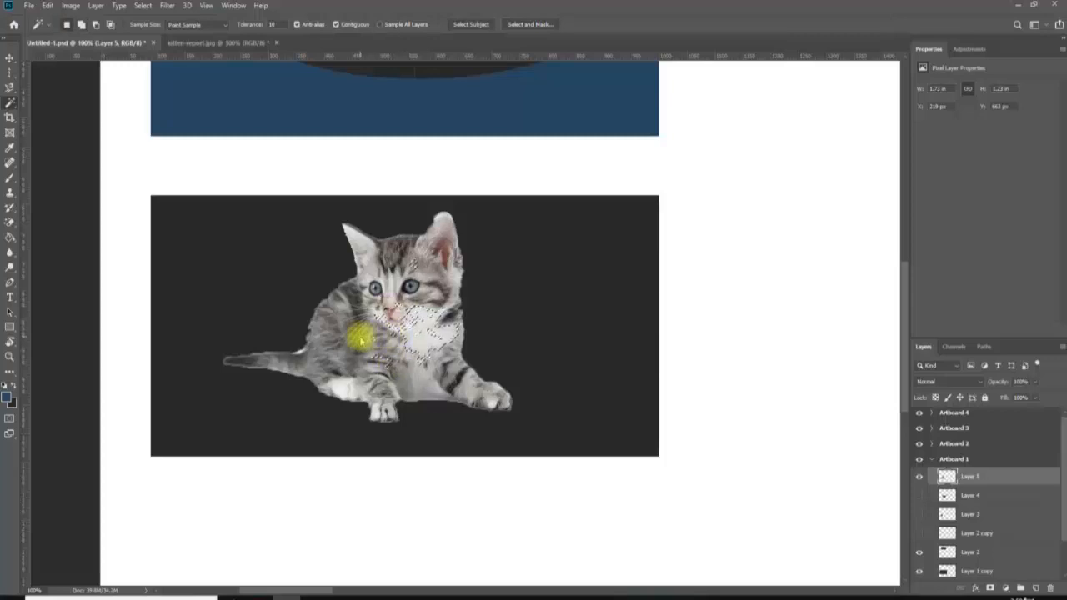
click(317, 354)
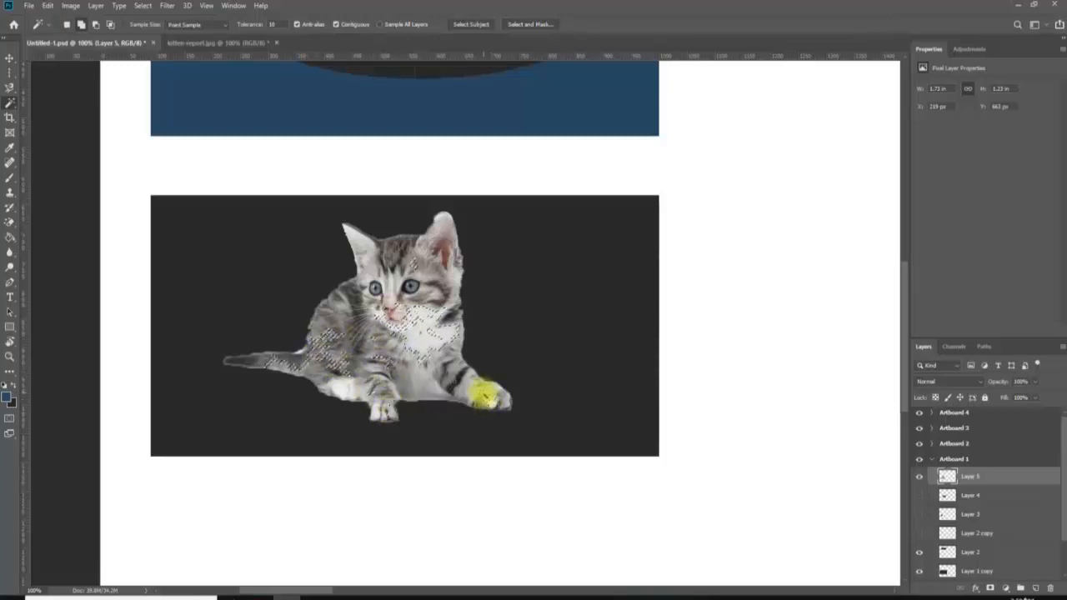
key(ctrl+d)
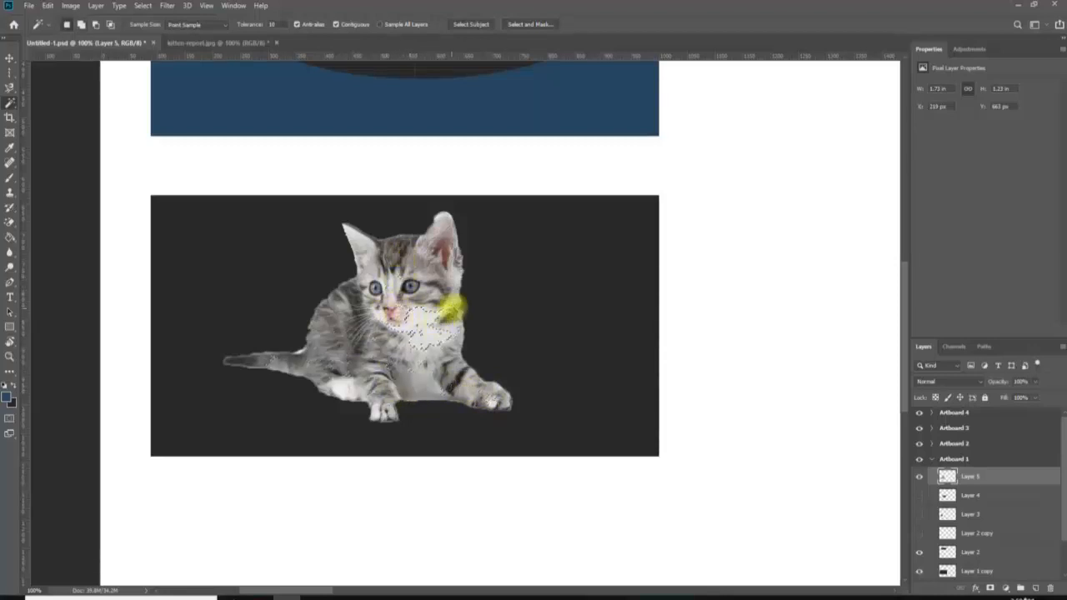
With the Magic Wand tolerance at 50, select the kitten's fur from its forehead, and cut and paste it onto a new layer.
click(273, 24)
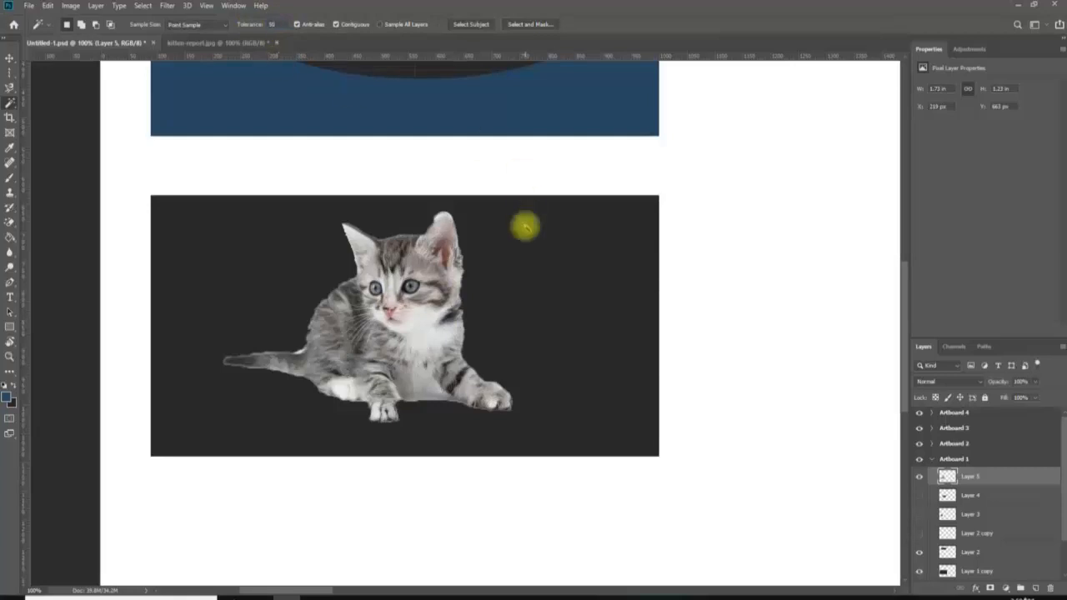
click(398, 273)
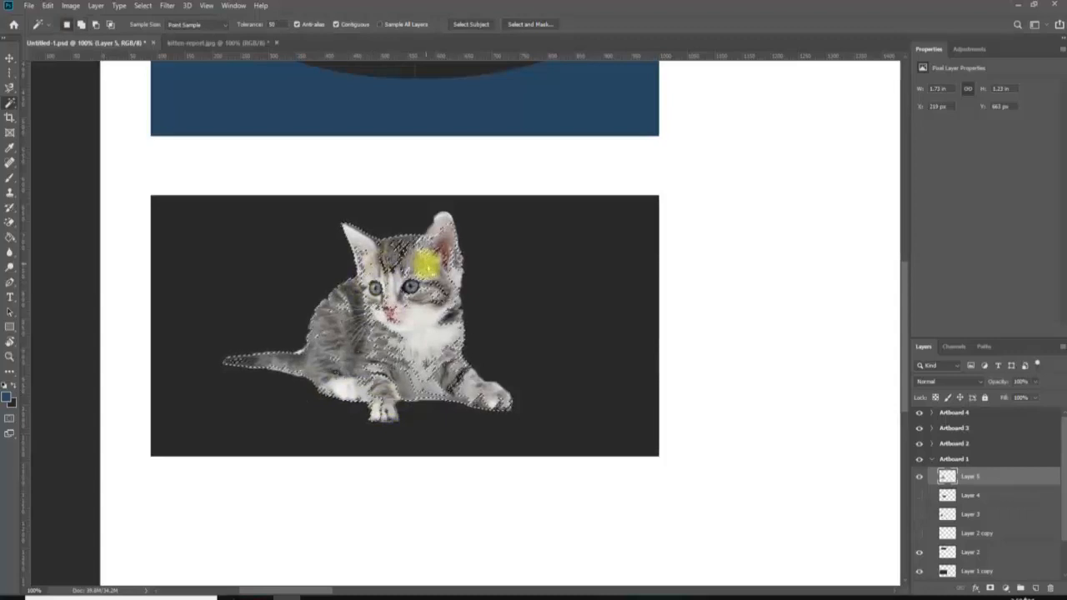
key(ctrl+x)
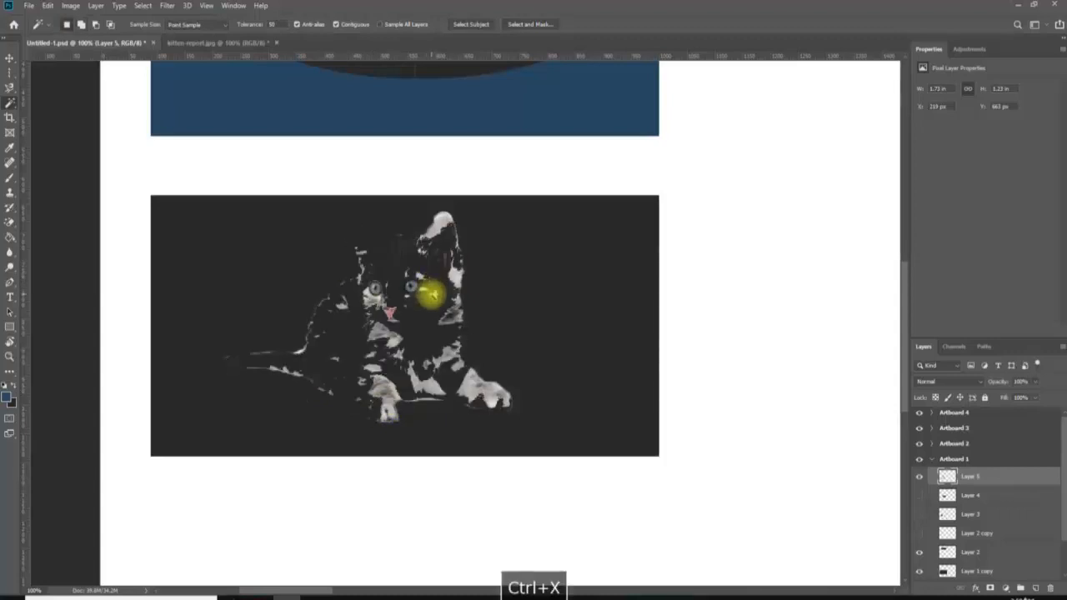
key(ctrl+v)
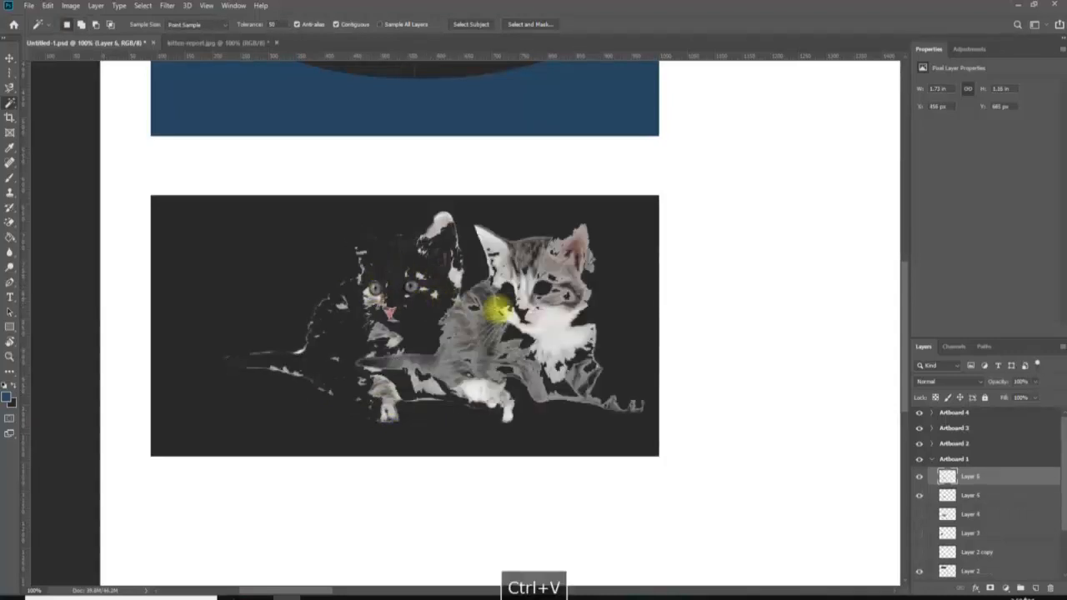
Move the pasted fur back over the remaining kitten pieces and nudge it vertically until the two layers line up.
key(v)
drag(511, 305, 388, 307)
key(Up)
key(Up)
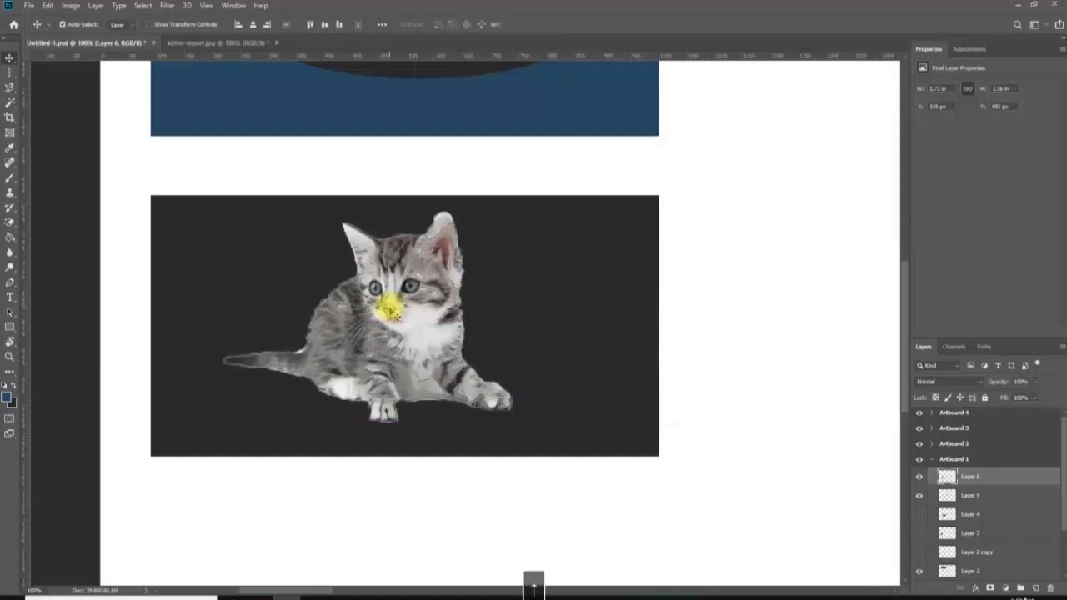
key(Down)
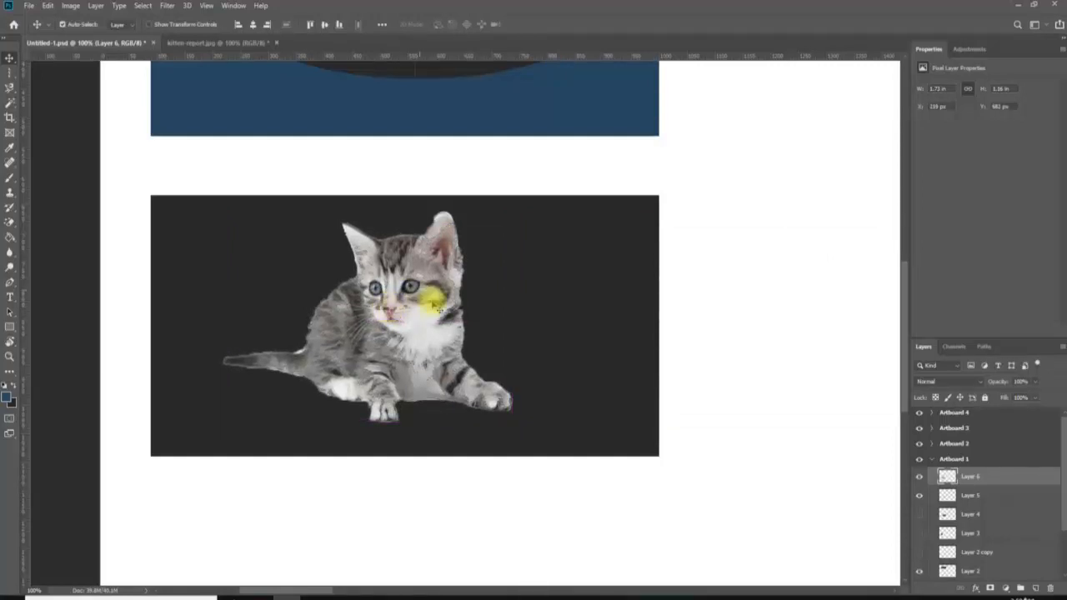
Save the changes to the Untitled-1.psd document.
key(z)
alt+click(442, 305)
alt+click(450, 308)
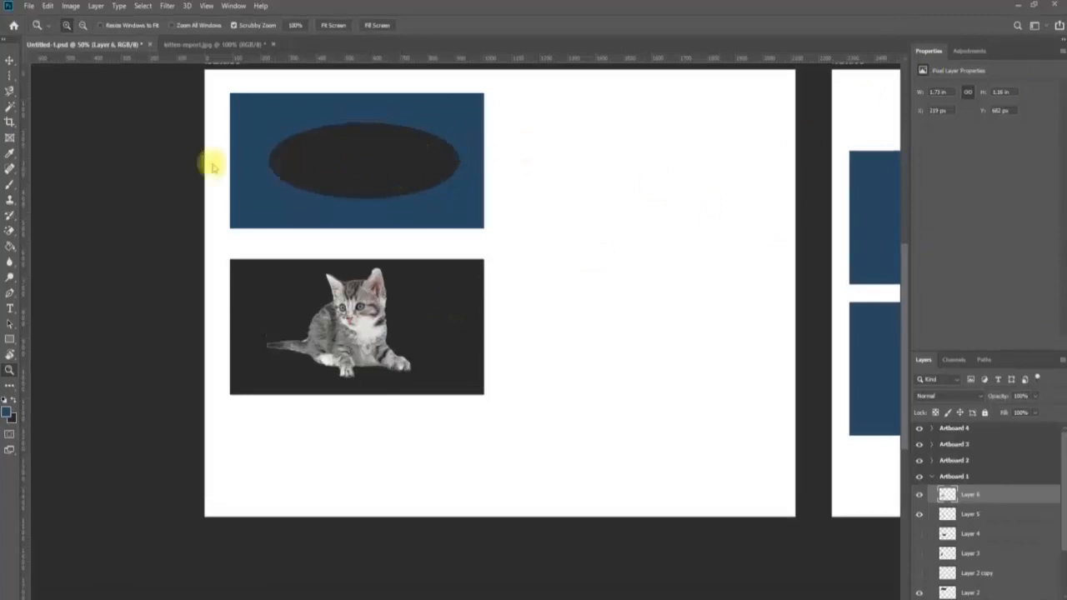
click(29, 7)
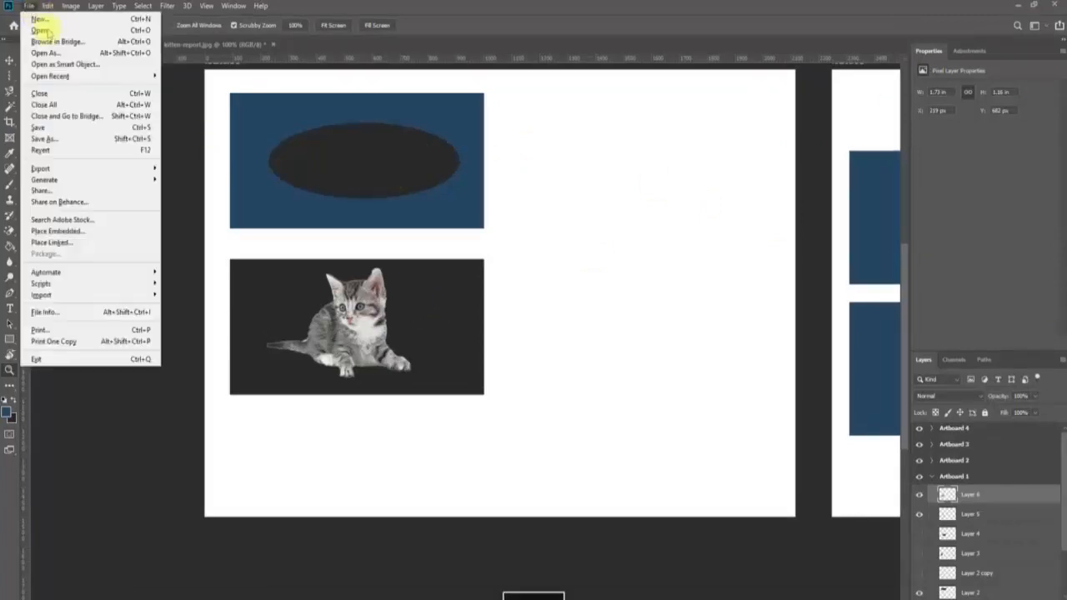
click(71, 125)
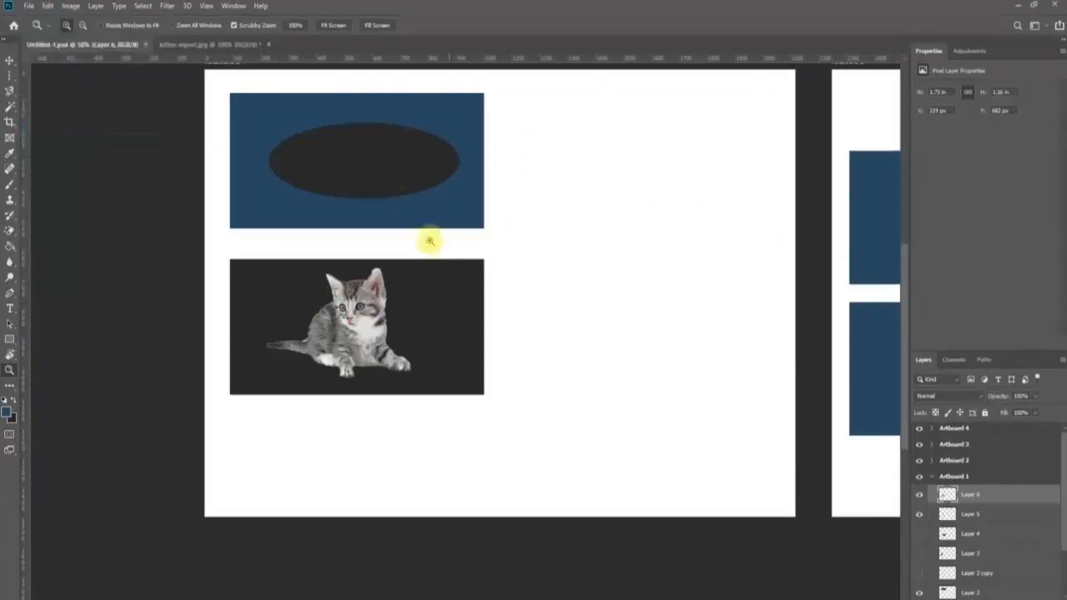
drag(475, 239, 314, 305)
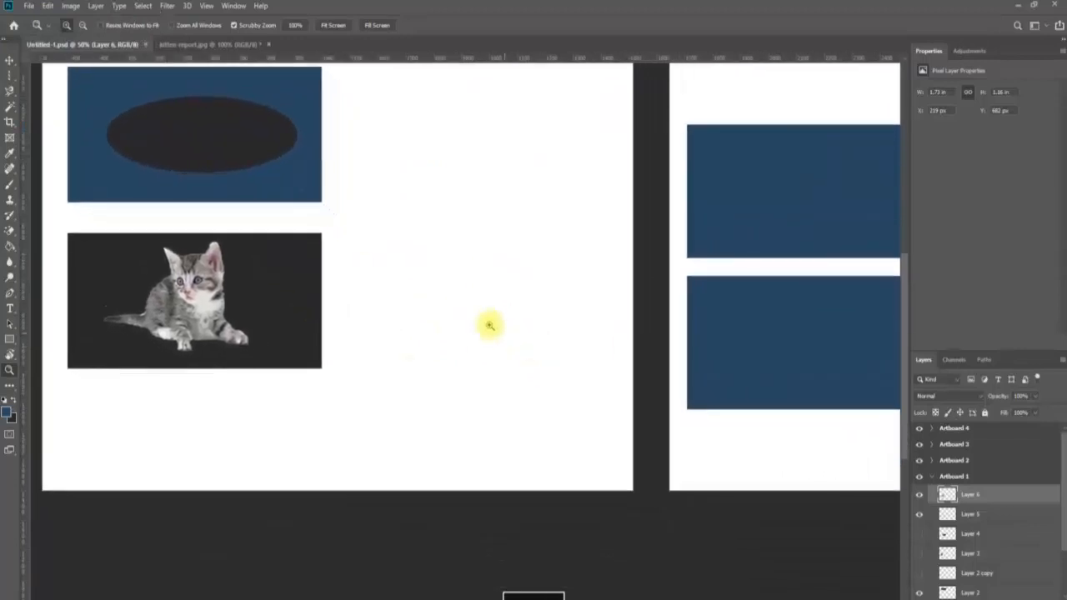
drag(491, 307, 557, 315)
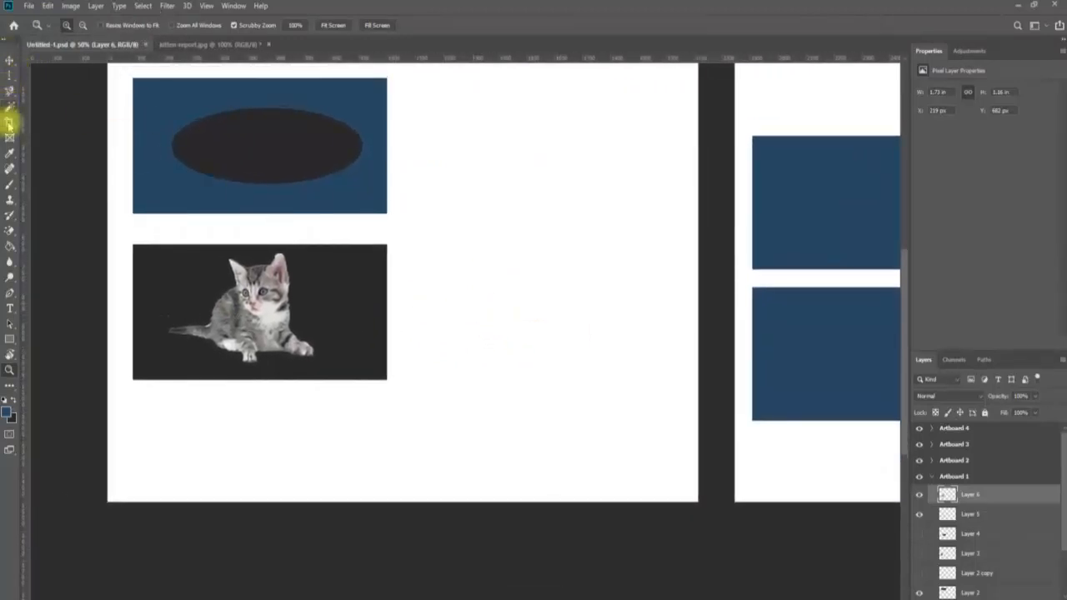
Shrink Artboard 1 with the Crop tool from all four sides until it fits the dark rectangle behind the kitten.
click(10, 122)
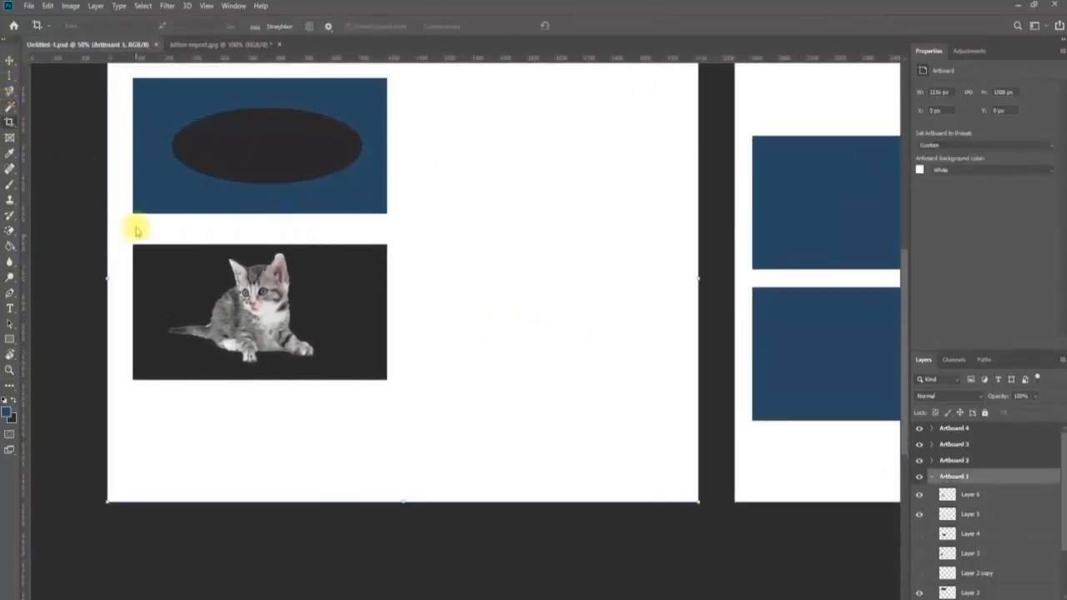
scroll(384, 244, up, 2)
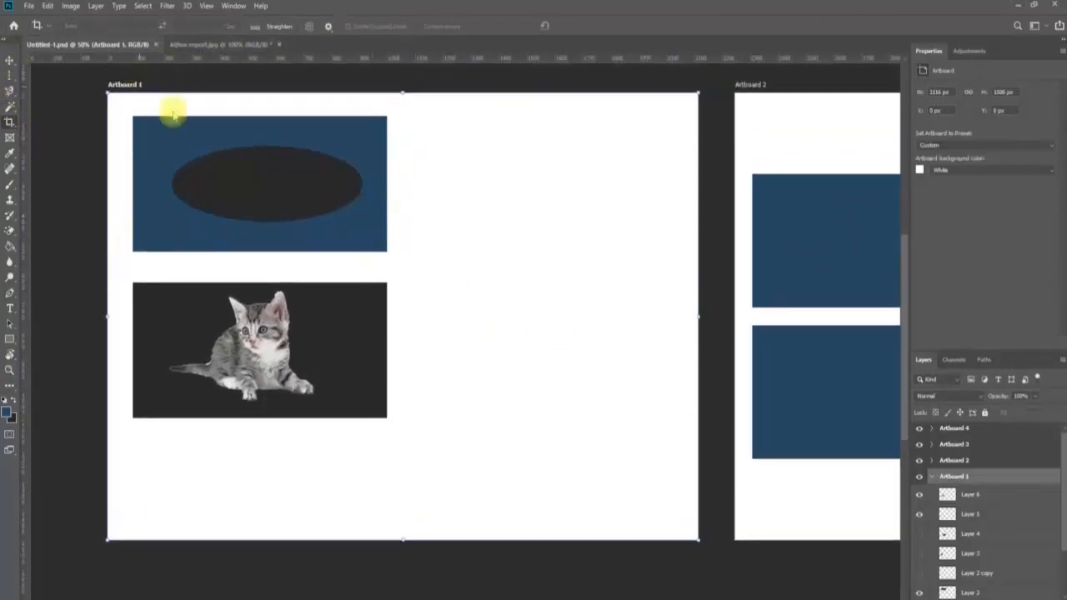
drag(403, 94, 427, 284)
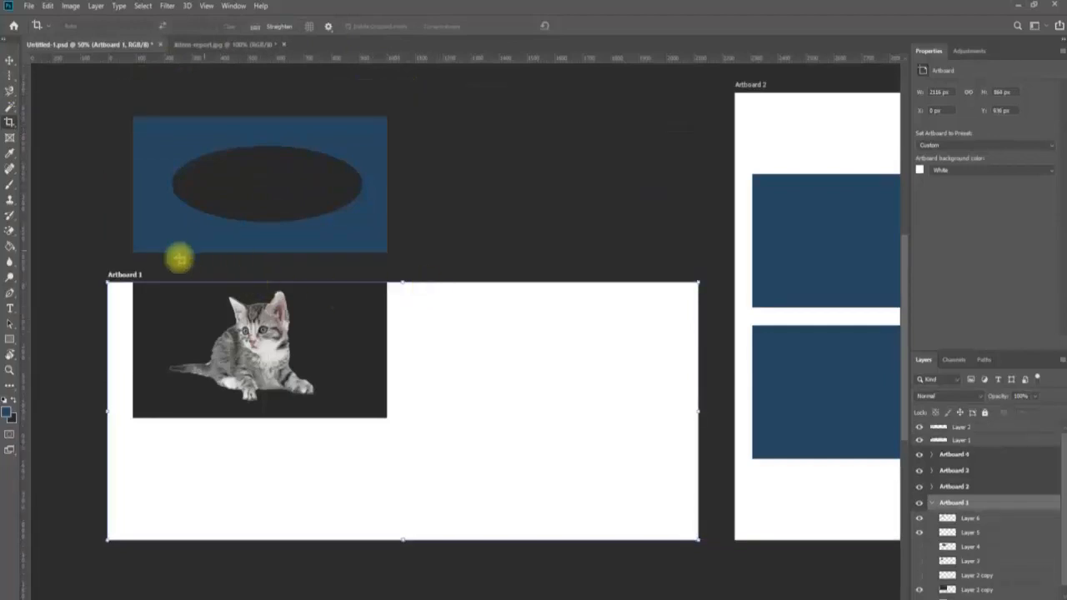
drag(698, 412, 387, 383)
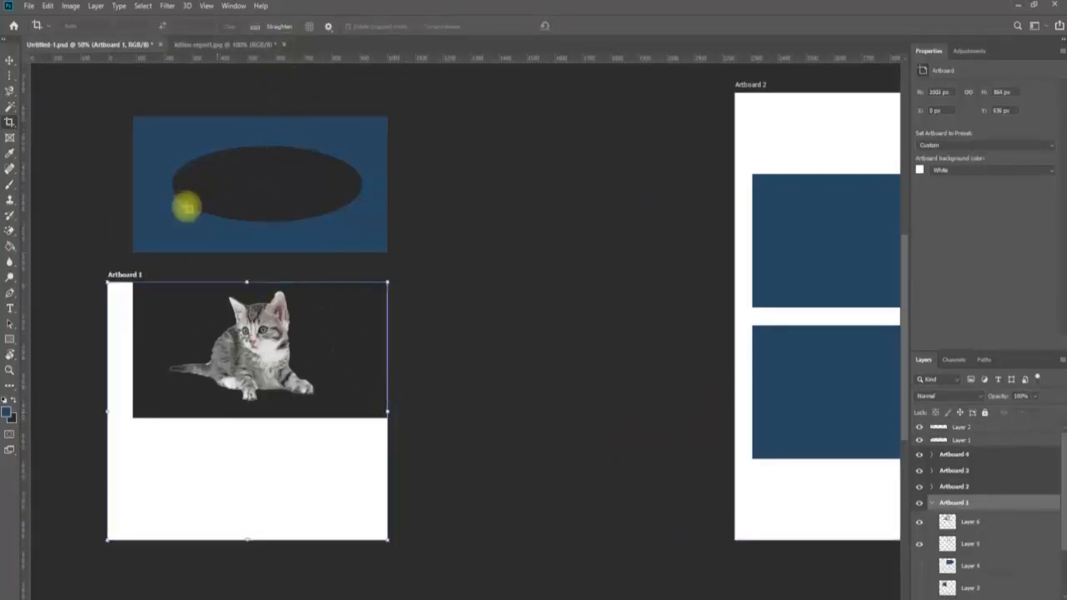
drag(108, 413, 142, 413)
drag(264, 539, 315, 423)
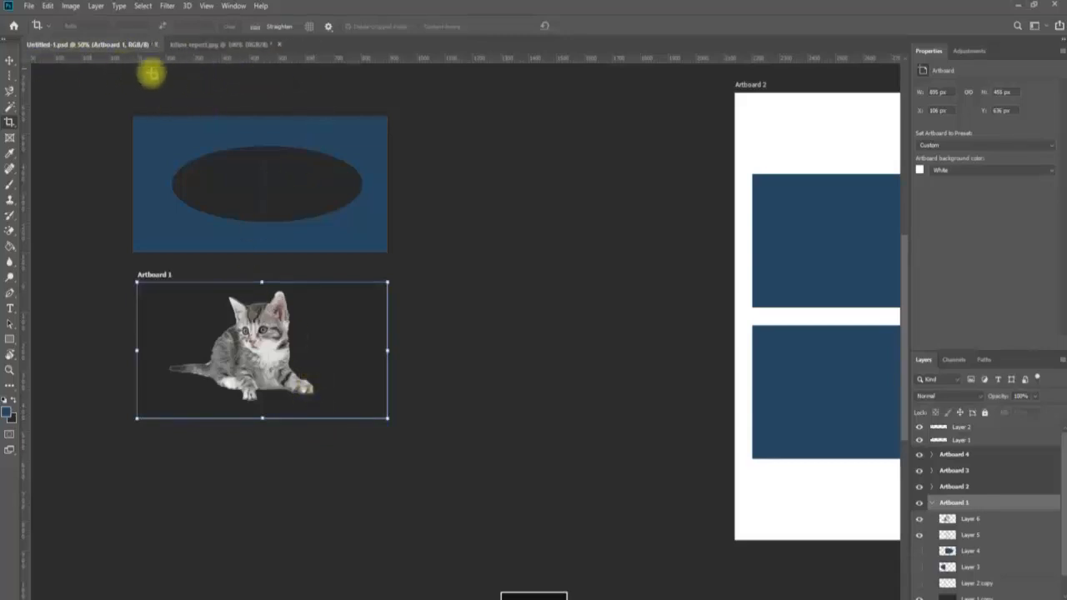
Create a new document from the photo preset Default Photoshop Size, 7 x 5 in at 300 ppi, and activate the Move tool.
click(29, 6)
click(33, 23)
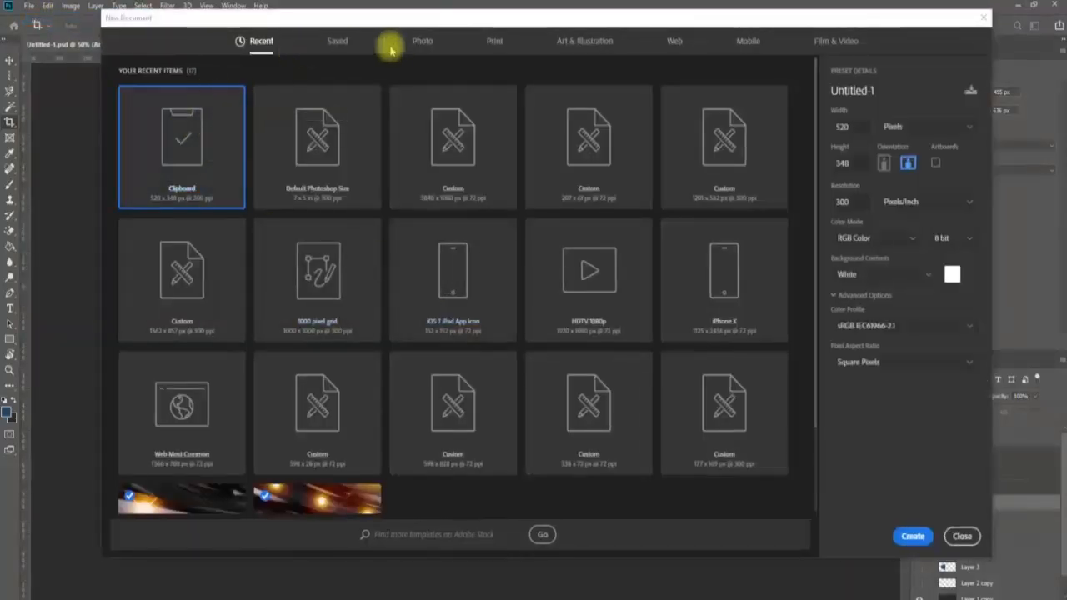
click(422, 41)
double_click(195, 121)
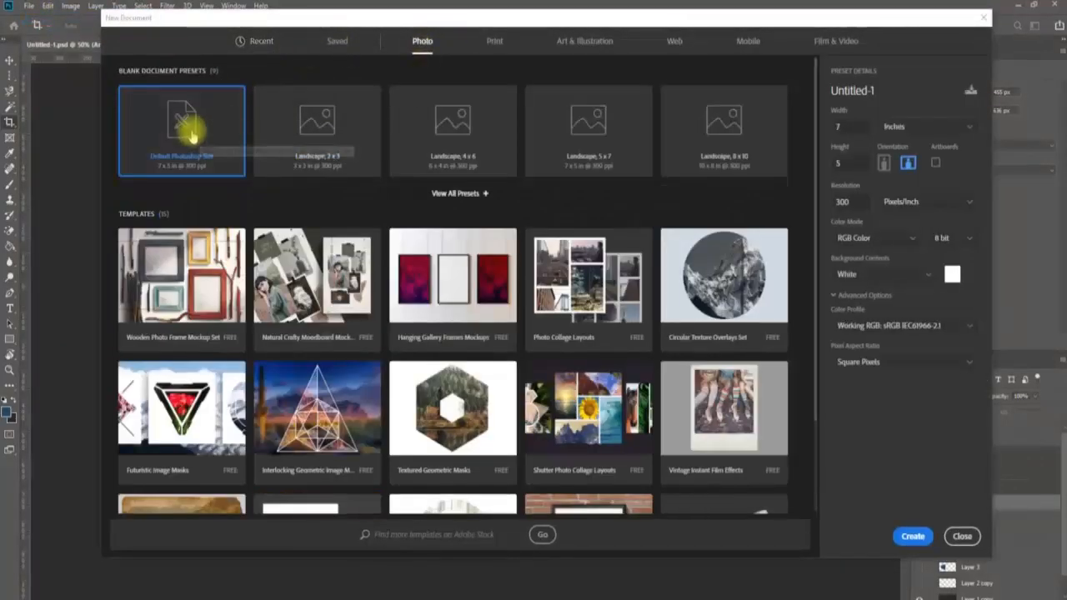
key(v)
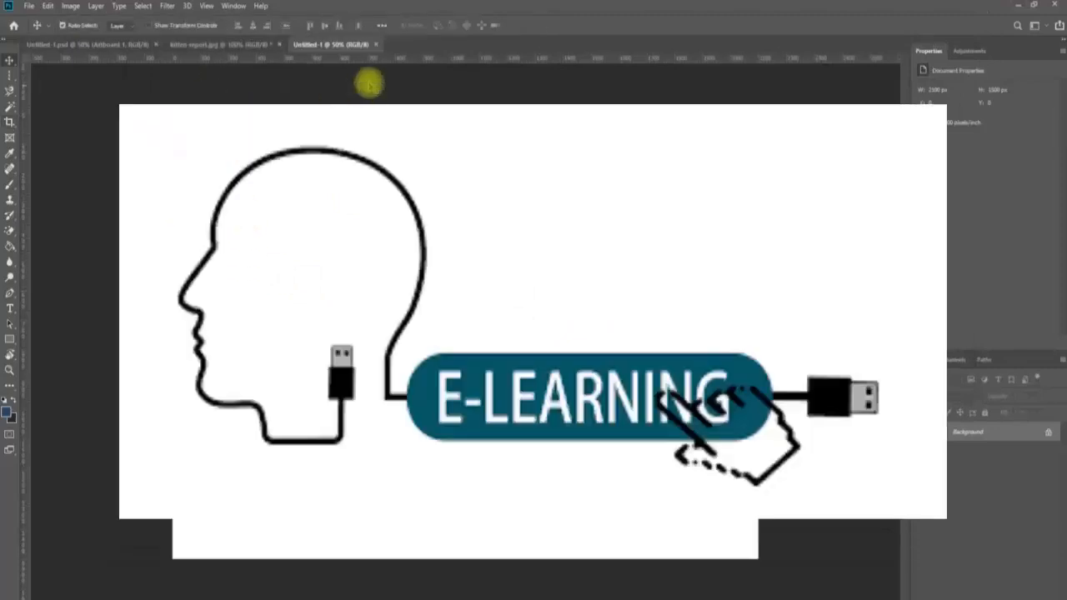
Bring up the already open kitten-report.jpg through its desktop file and close that edited image.
click(1017, 7)
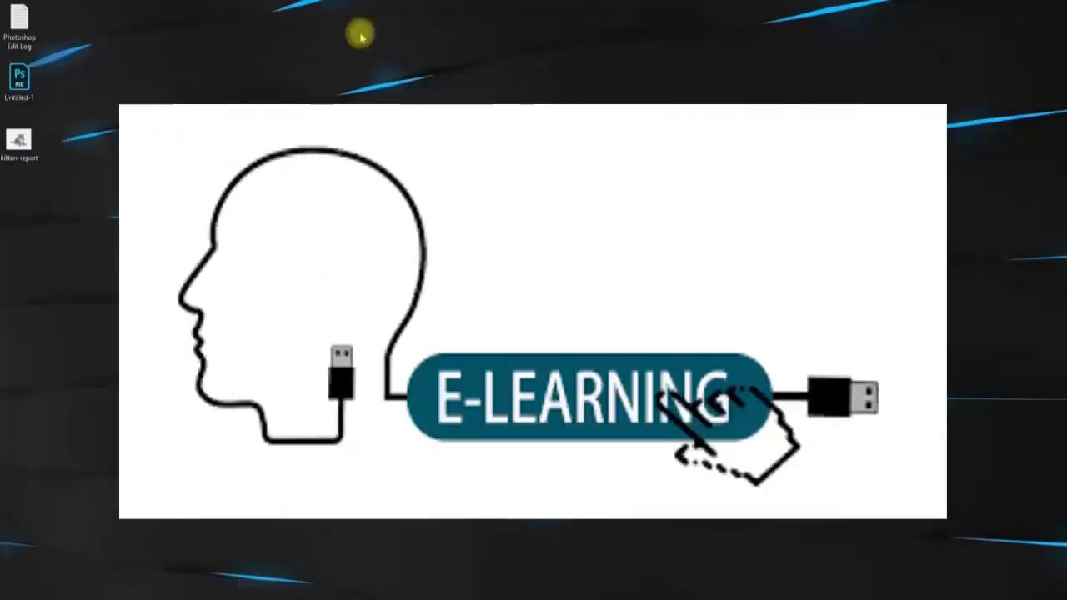
right_click(19, 140)
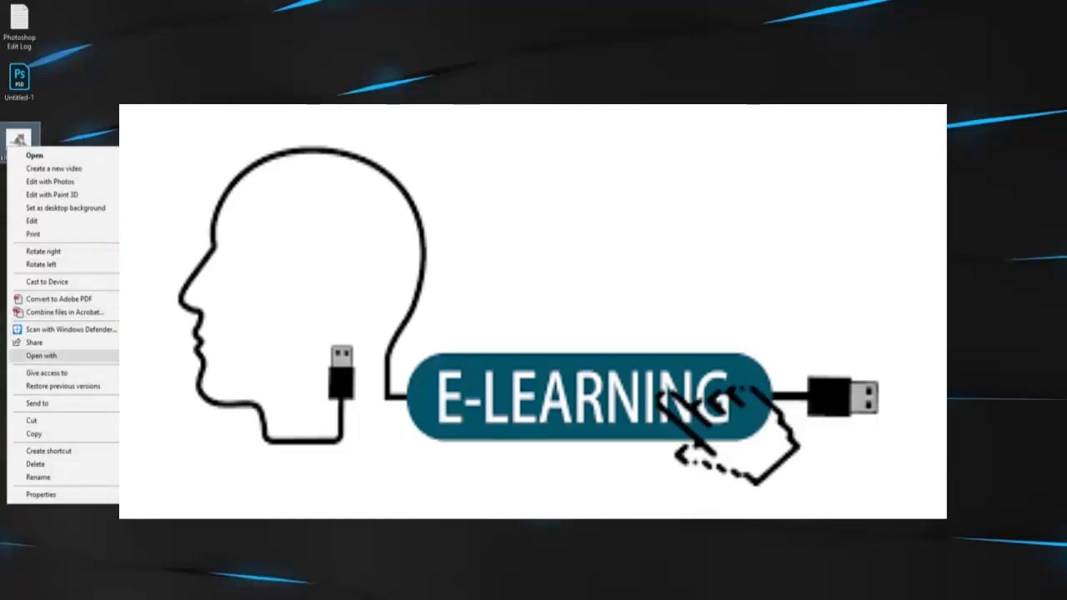
click(175, 356)
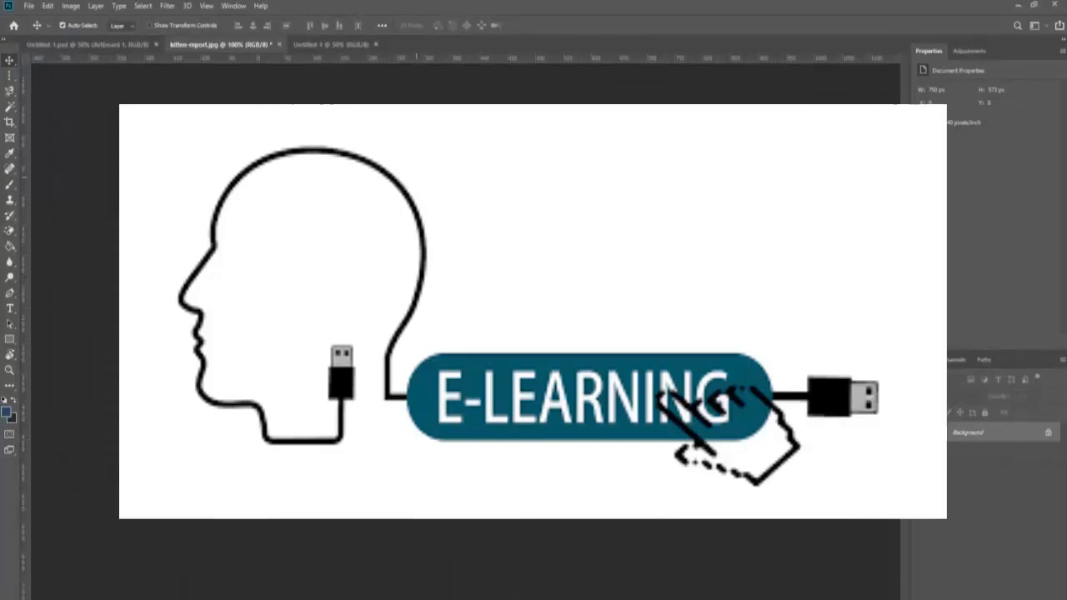
key(ctrl+w)
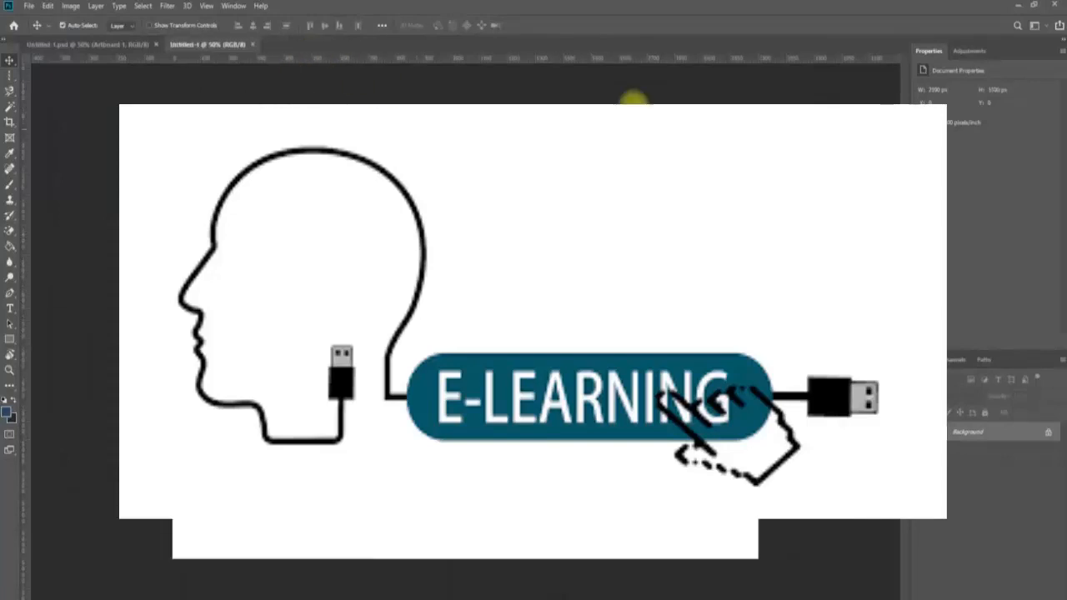
Reopen the original kitten-report.jpg from the desktop in Photoshop.
click(1018, 8)
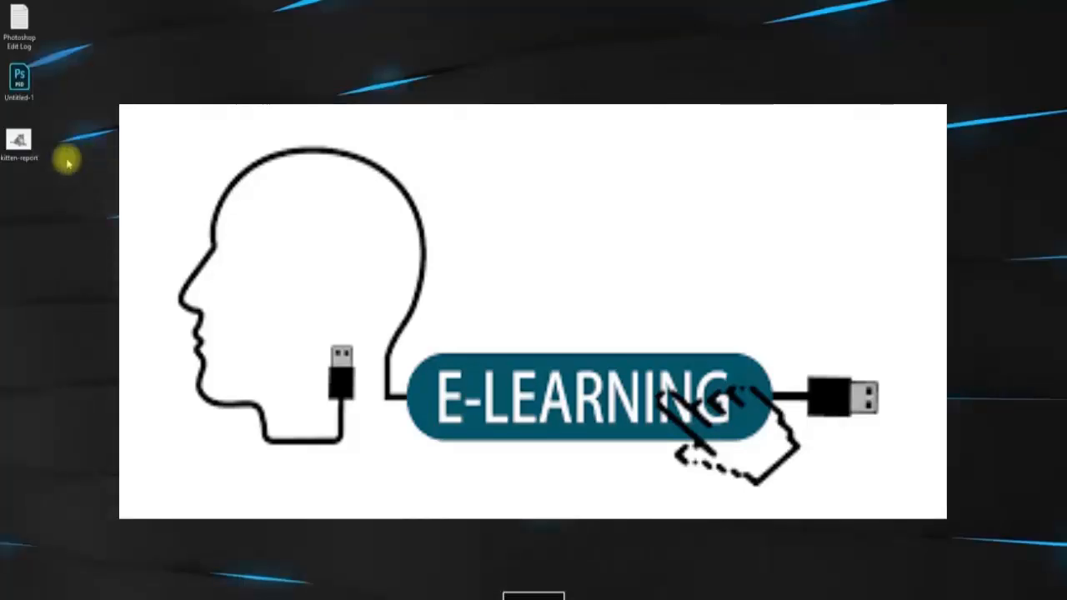
right_click(24, 143)
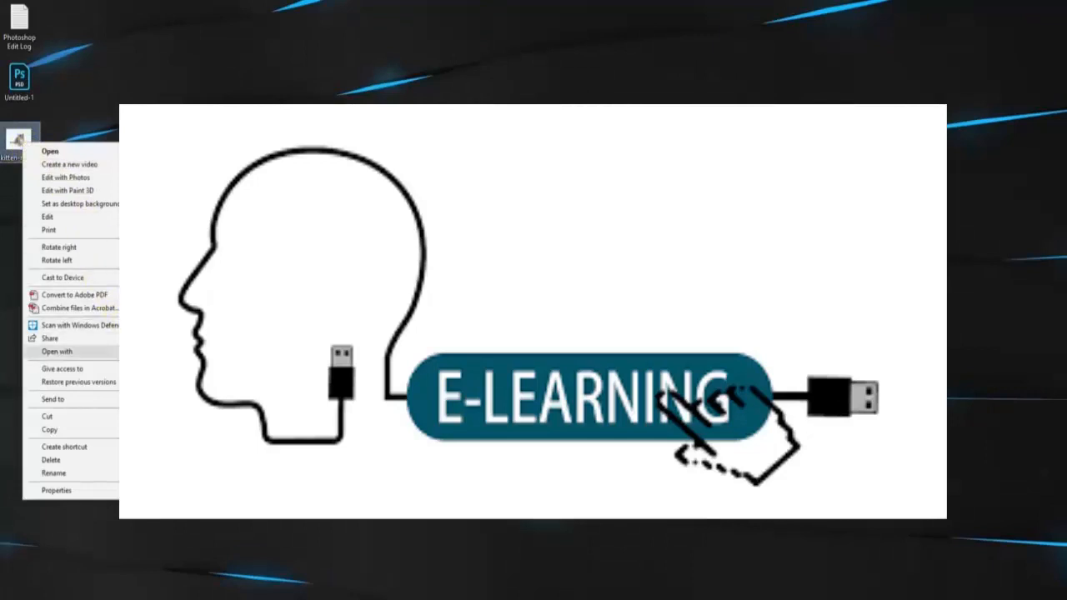
click(188, 353)
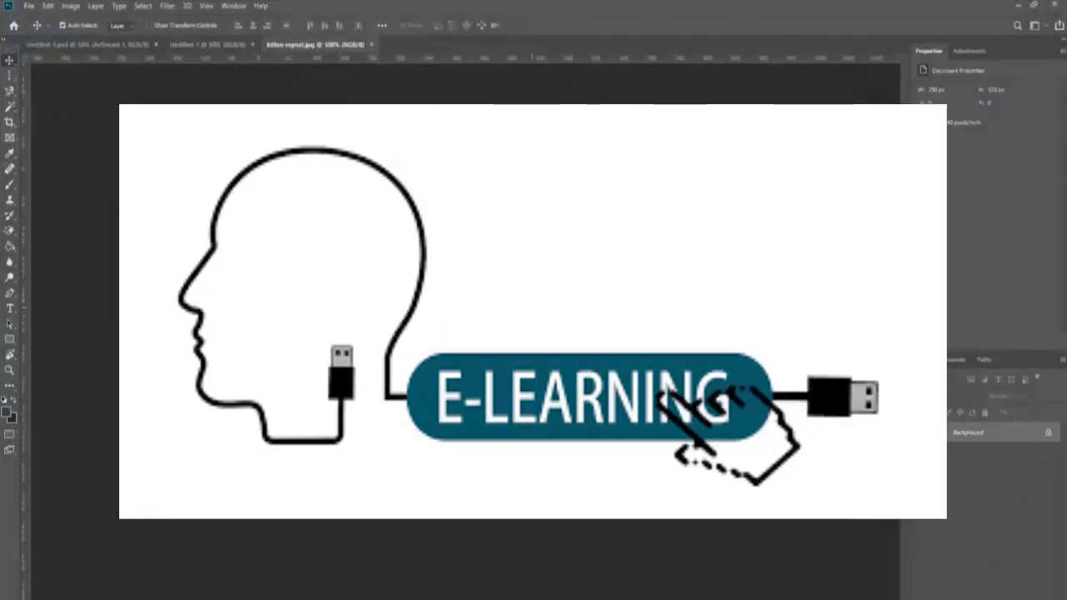
Select the whole kitten image, unlock its Background layer, and move the picture into the new Untitled-1 document.
key(ctrl+a)
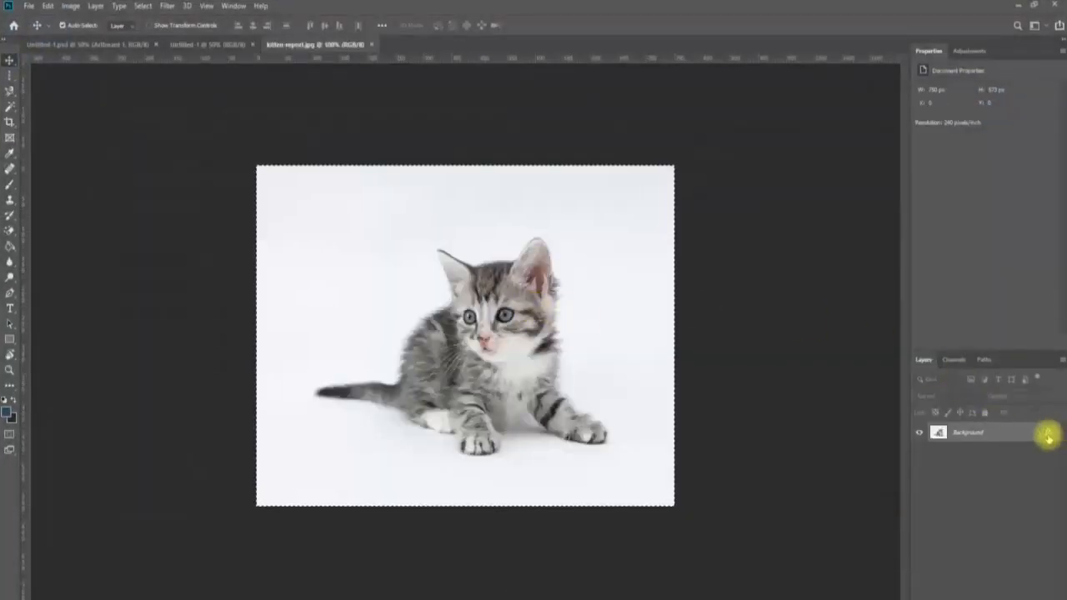
click(1048, 434)
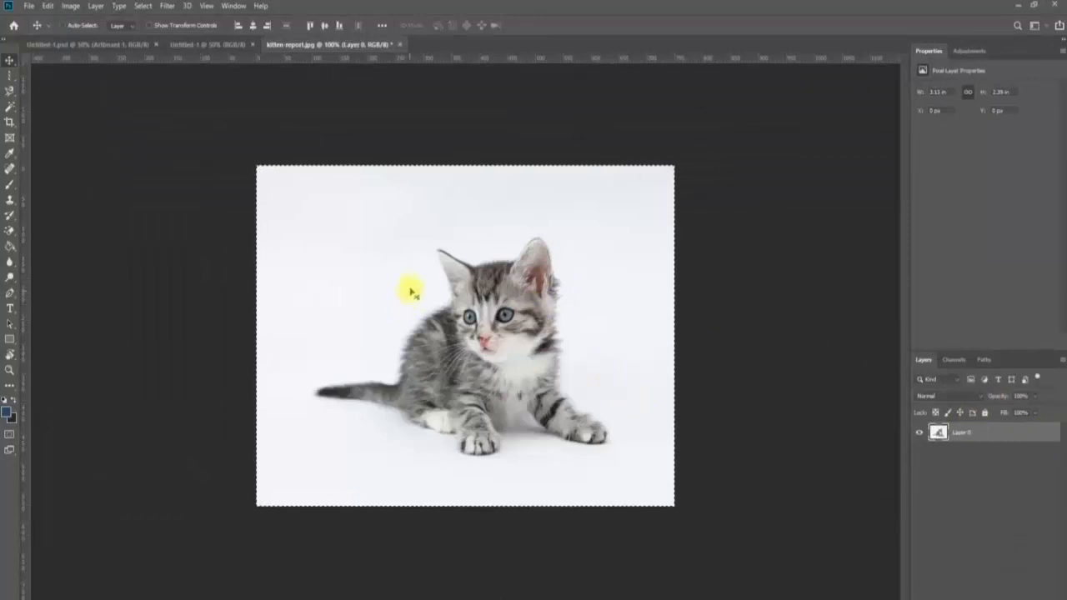
drag(203, 47, 358, 236)
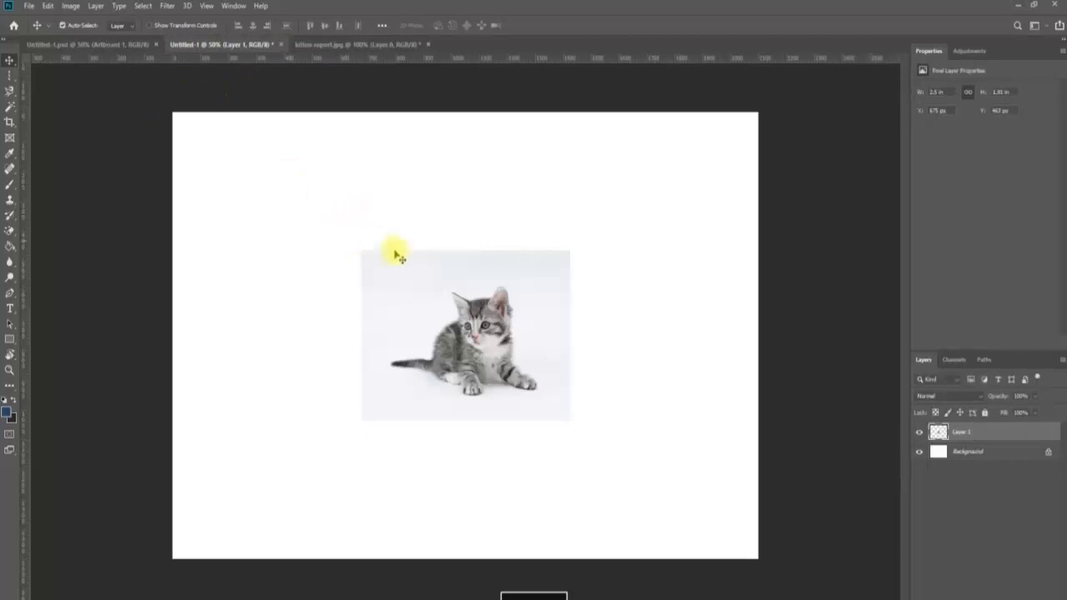
Erase the pale background around the kitten with the Magic Eraser and return to the Move tool.
key(e)
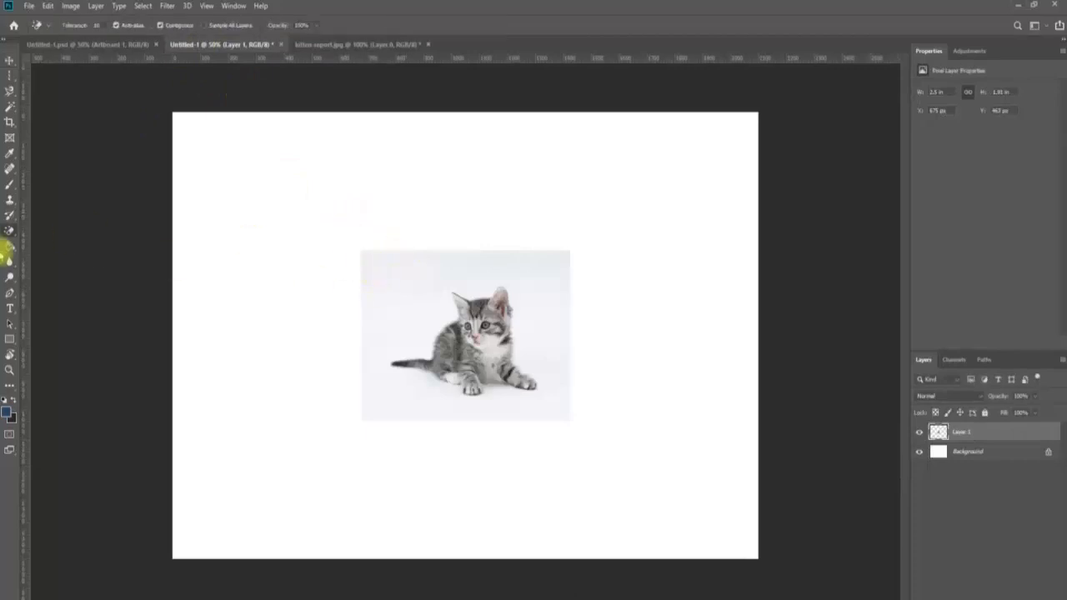
click(395, 283)
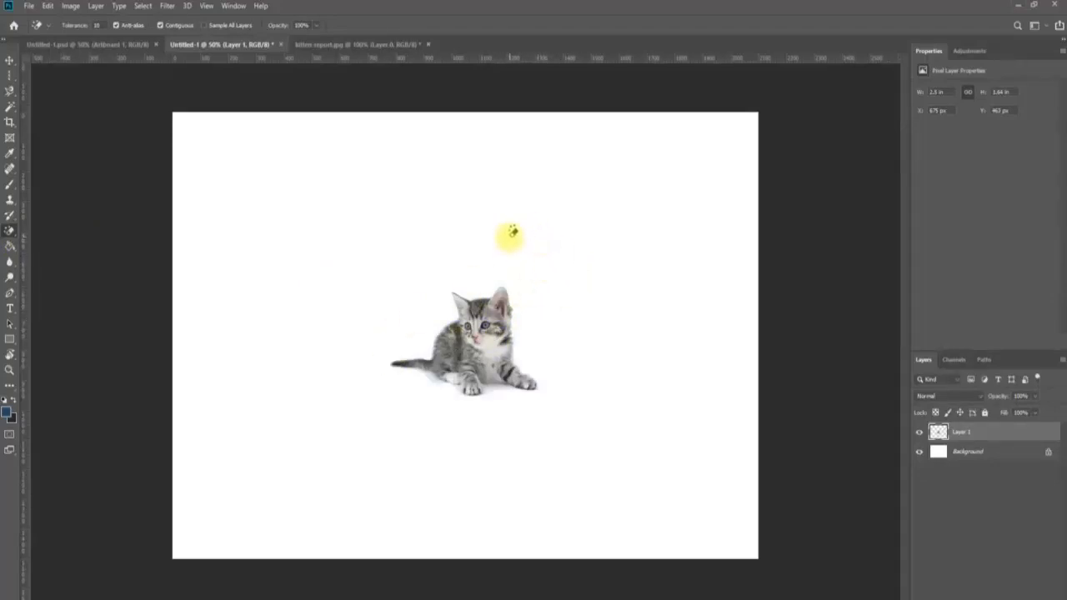
click(10, 61)
Save the new kitten document to the Desktop as Untitled-12 in Photoshop format, accepting the format options.
click(47, 6)
mouse_move(28, 6)
click(37, 127)
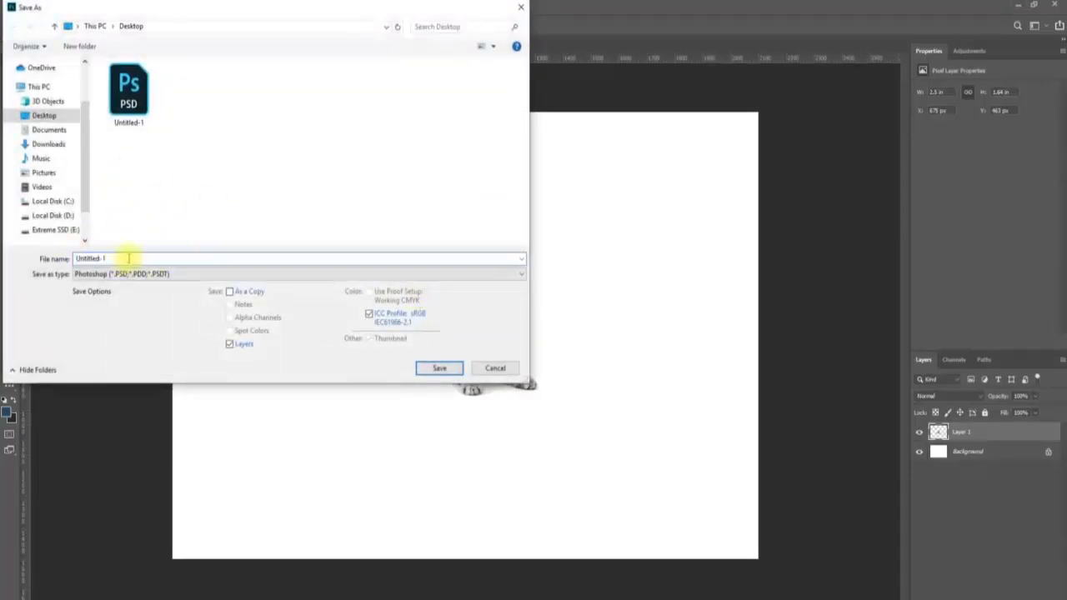
click(450, 368)
click(659, 172)
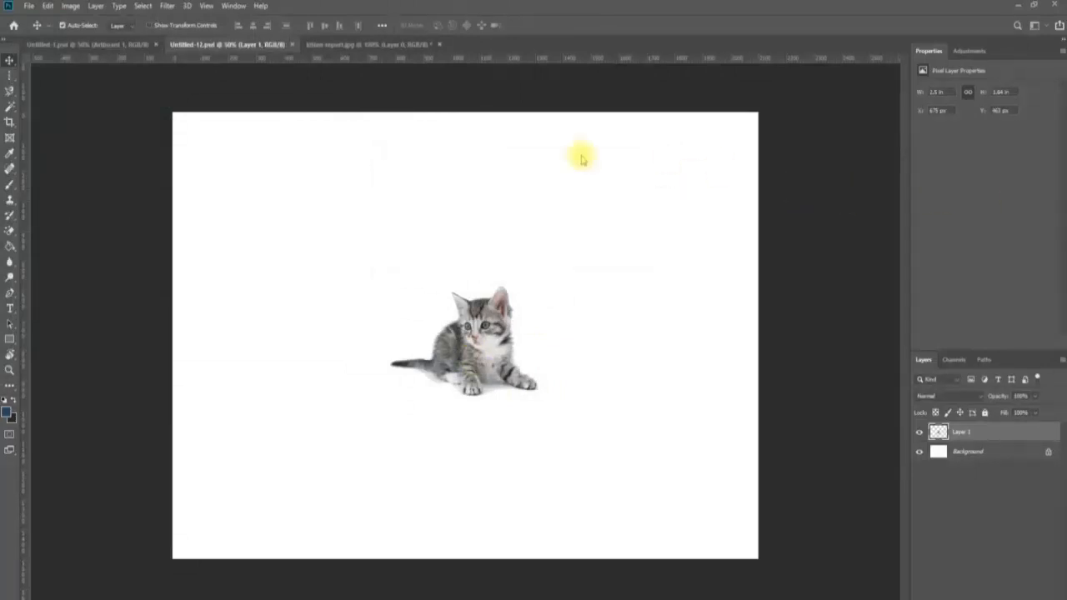
Crop the document with the Crop tool to a rectangle around the kitten, leaving a white margin on every side.
click(8, 123)
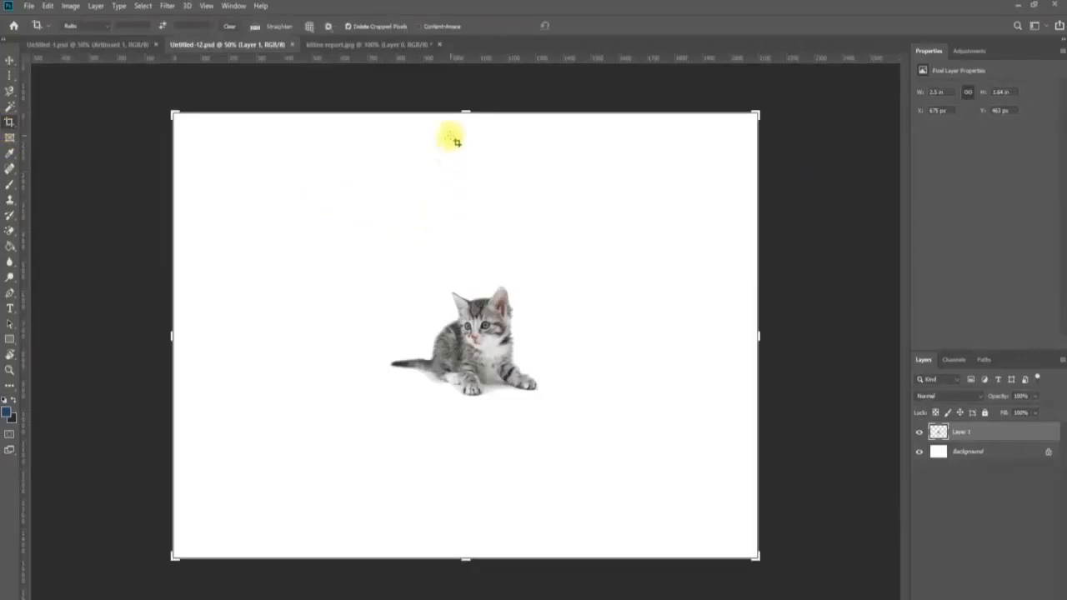
drag(360, 227, 623, 444)
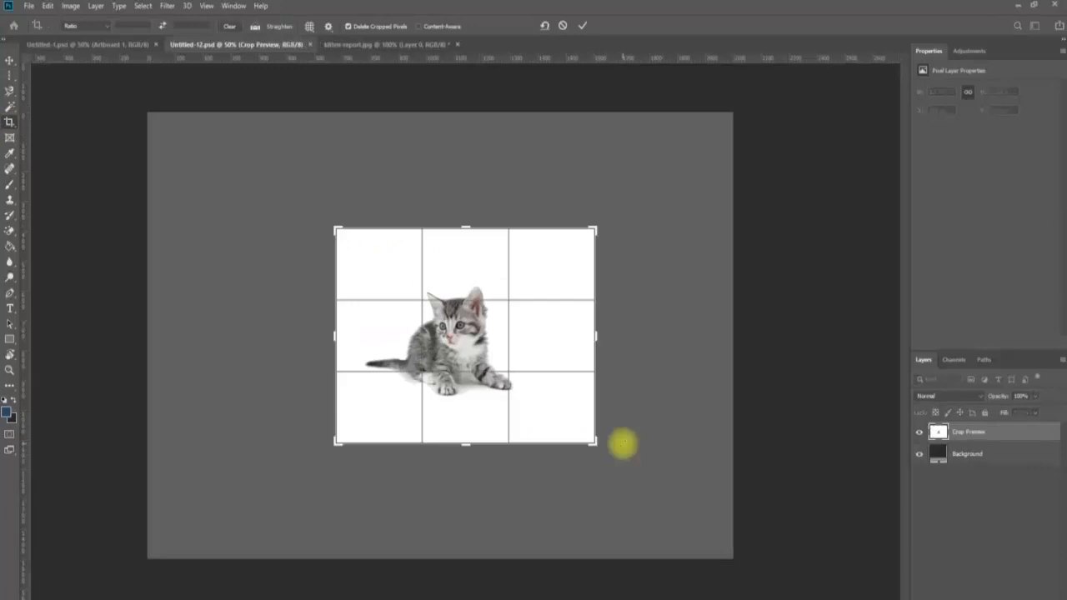
key(Return)
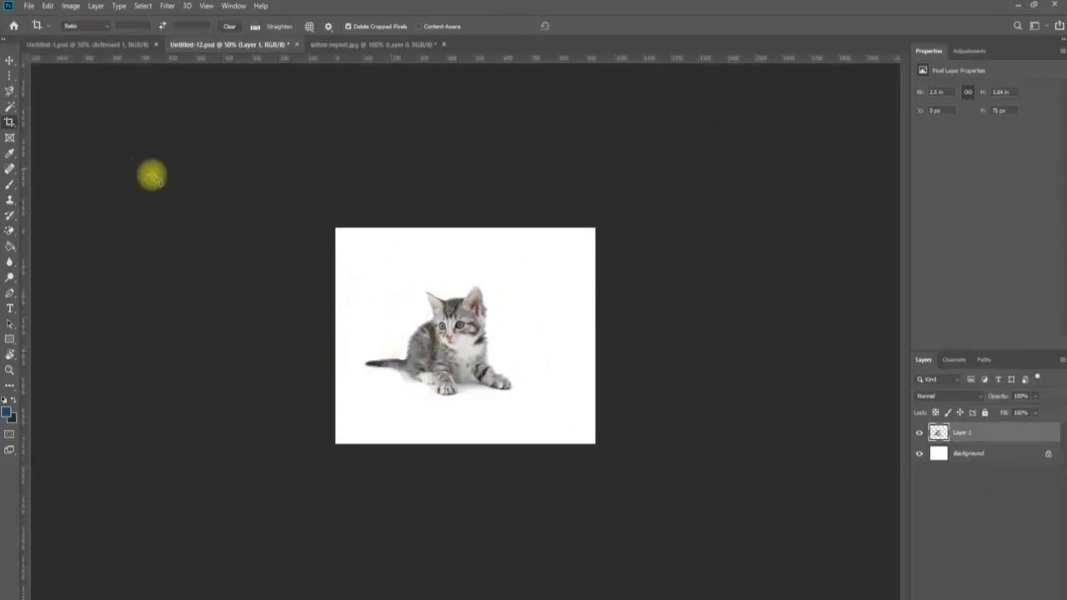
Crop the kitten image with the Perspective Crop tool, placing the four corners of the grid just inside or at the canvas corners.
click(10, 123)
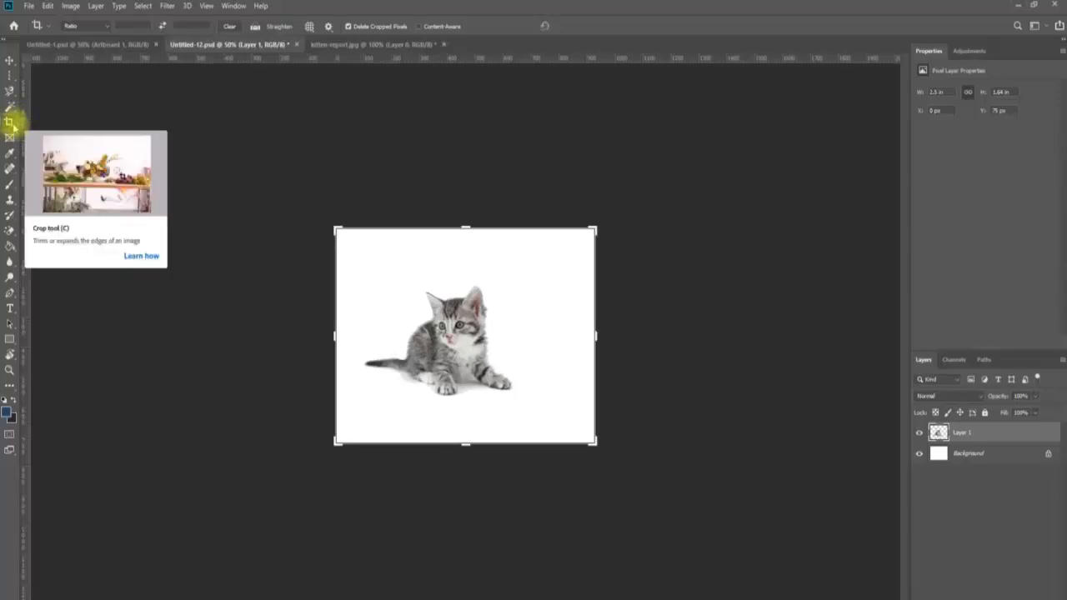
right_click(10, 124)
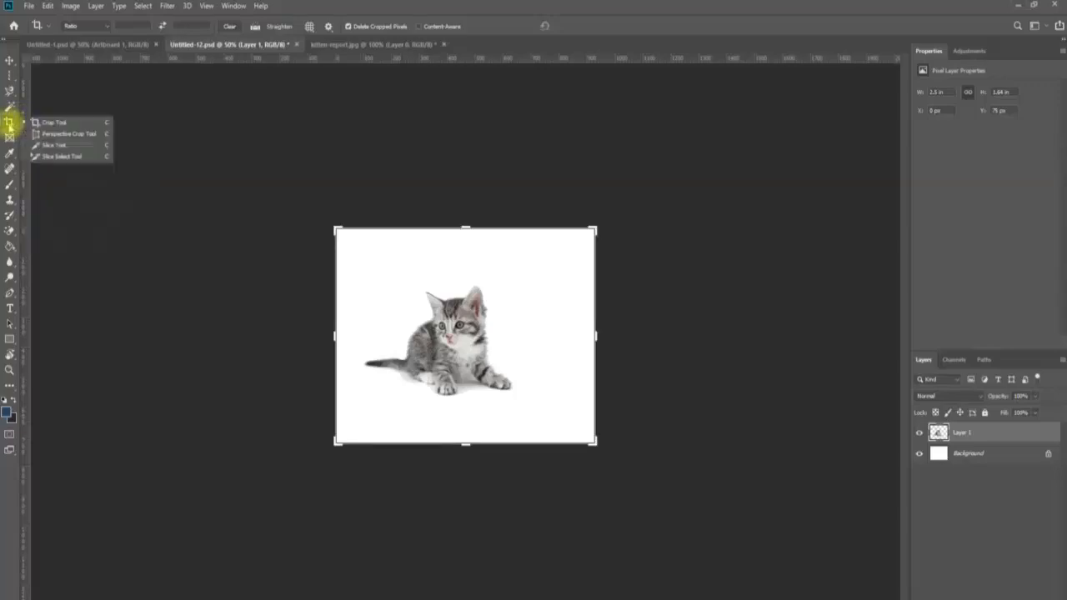
click(51, 135)
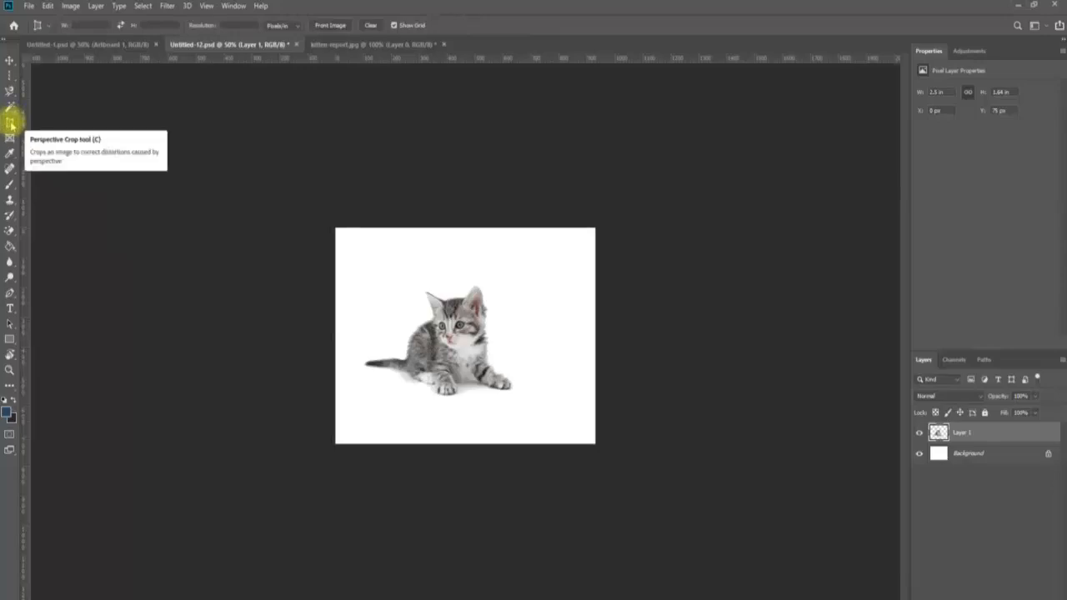
click(343, 236)
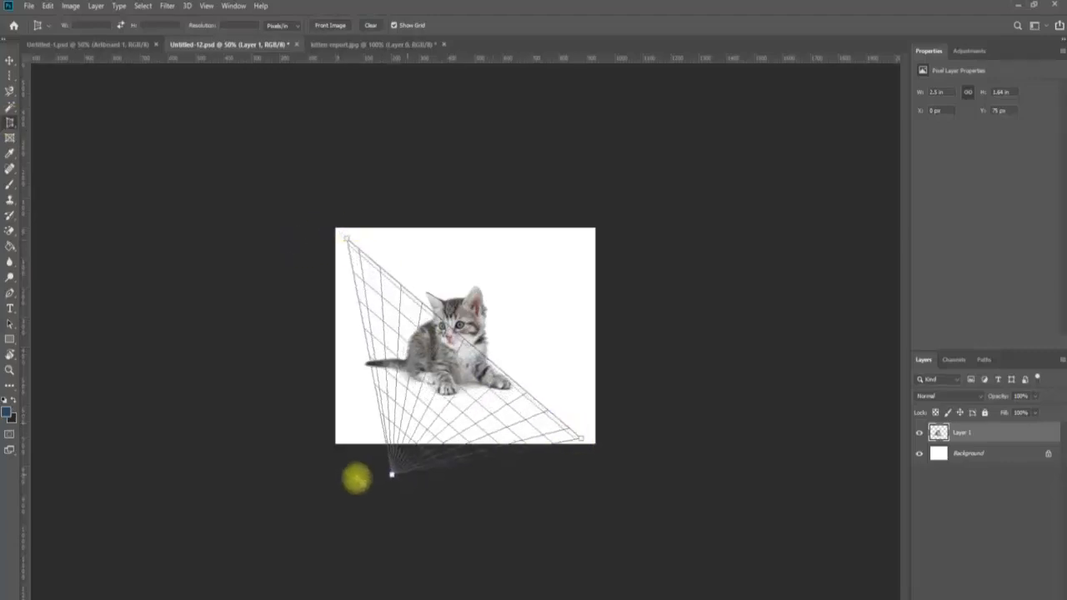
click(336, 442)
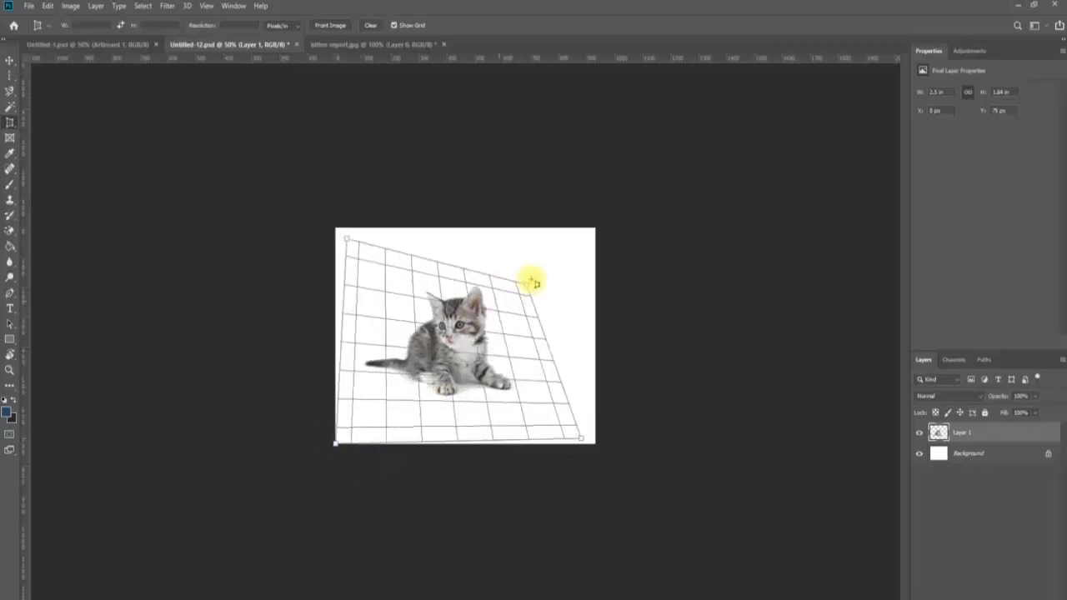
click(581, 240)
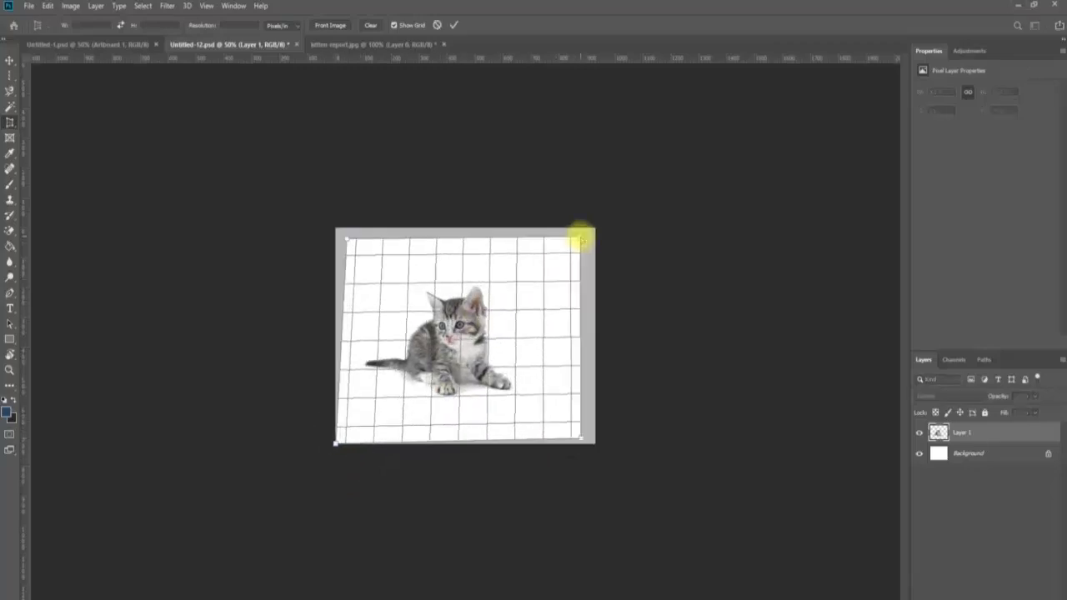
click(455, 27)
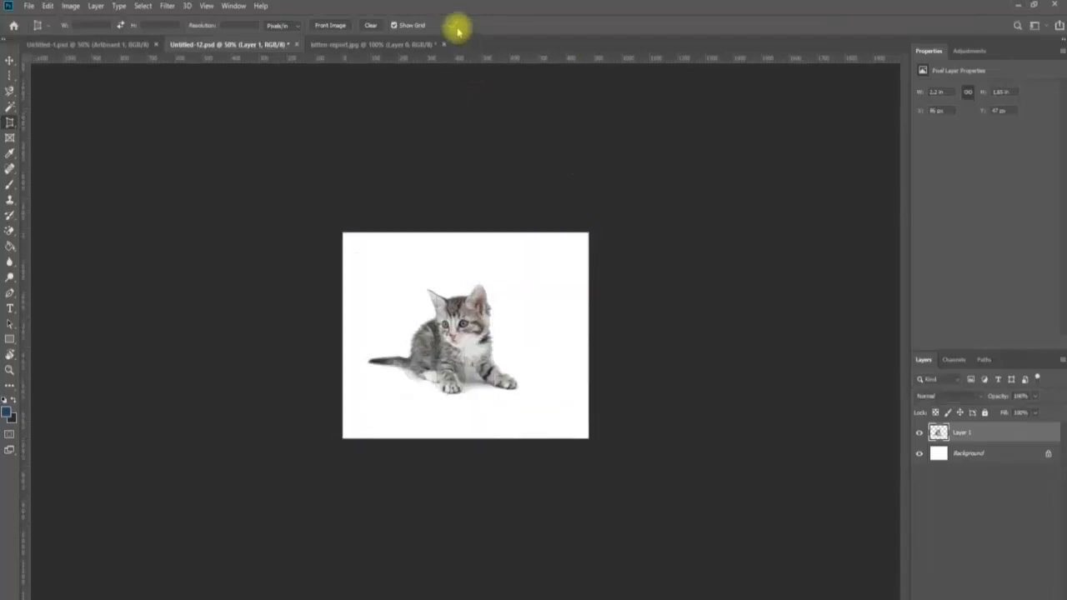
Draw one slice over the entire kitten canvas with the Slice tool.
right_click(9, 123)
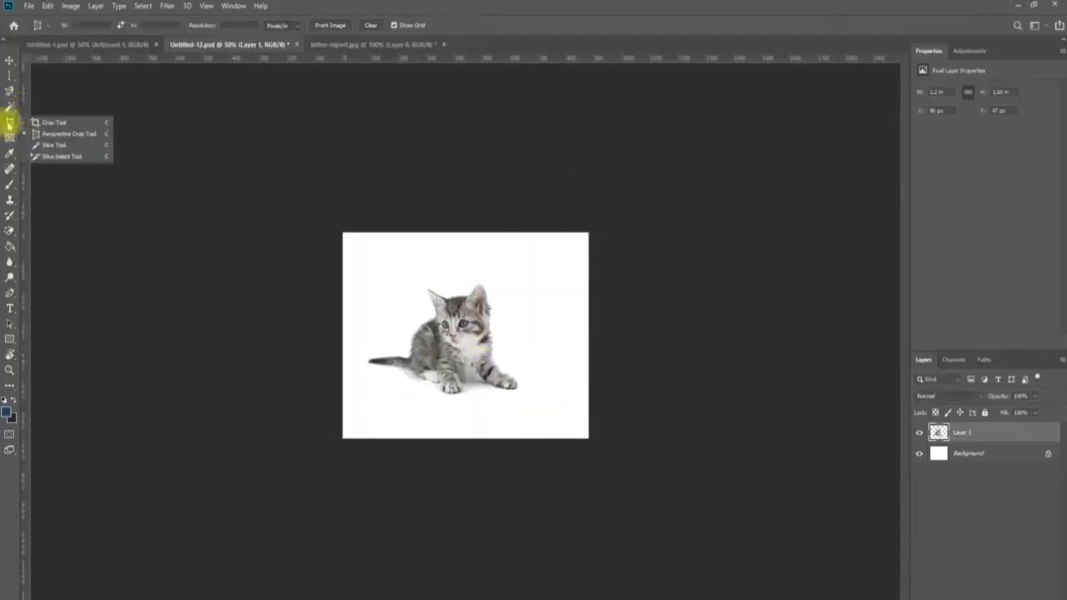
click(62, 138)
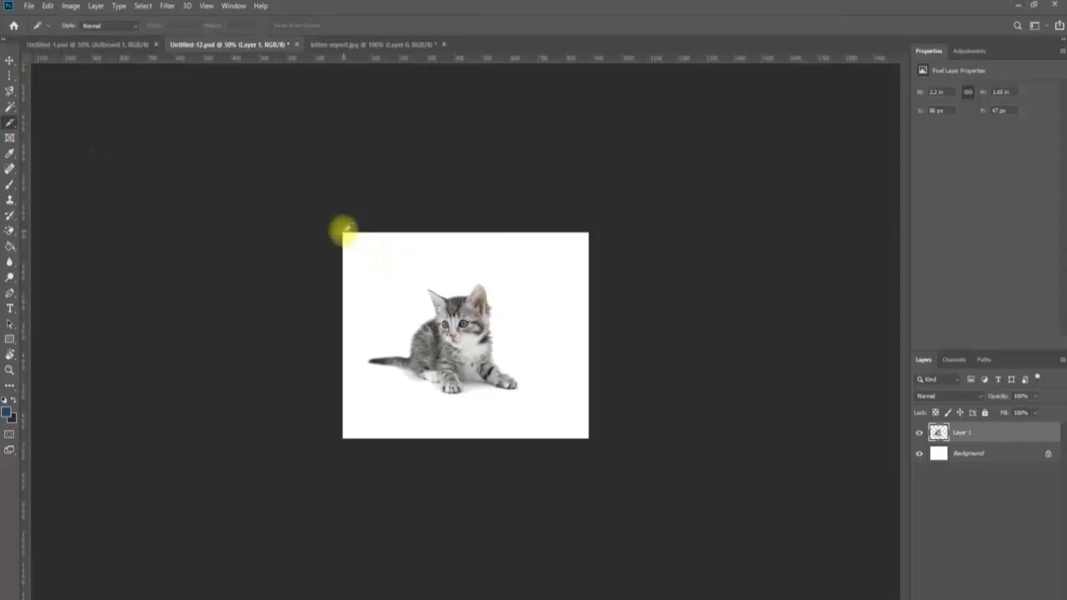
drag(353, 237, 588, 437)
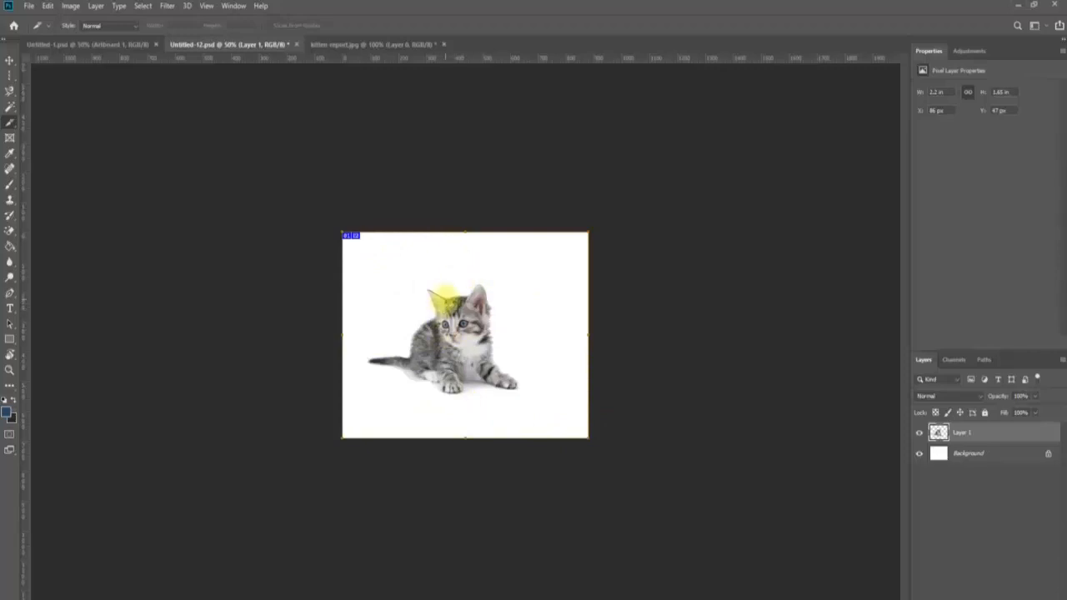
Activate the Slice Select tool on the sliced kitten image and save the Untitled-12 document.
right_click(12, 122)
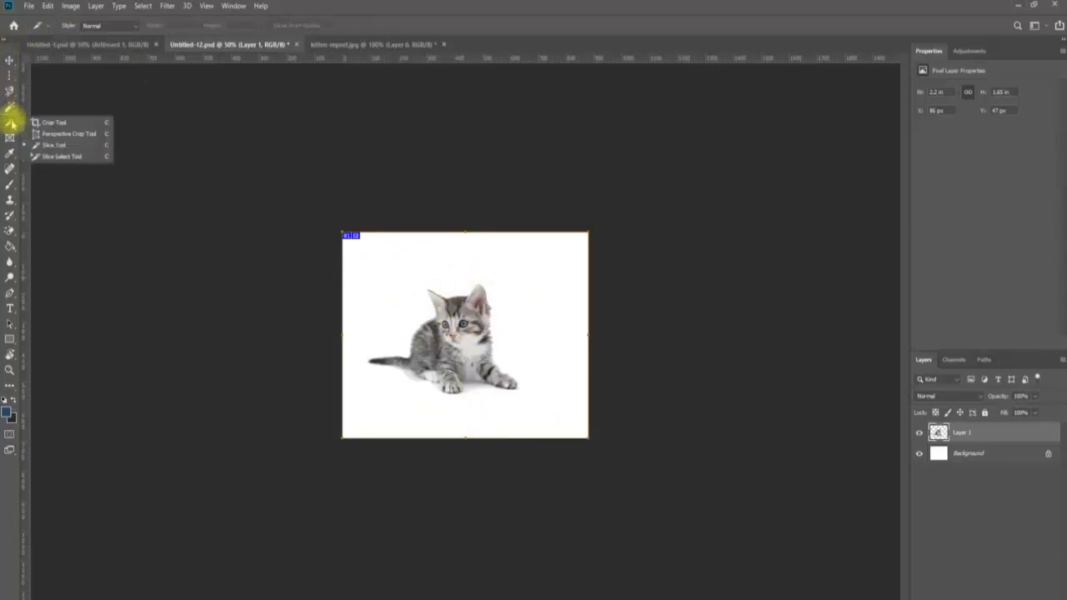
click(66, 155)
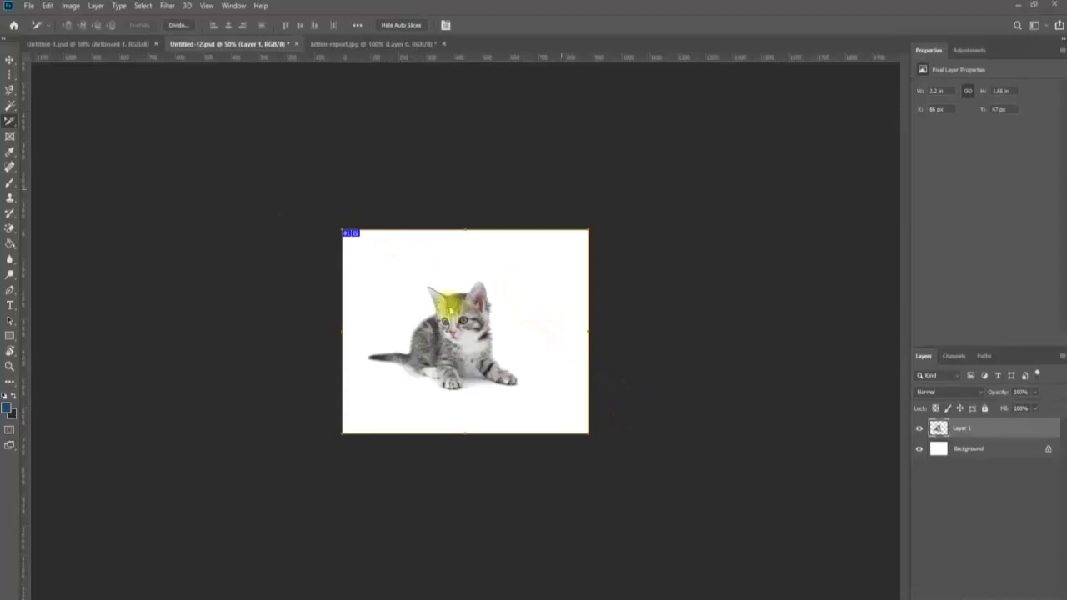
click(29, 8)
click(41, 123)
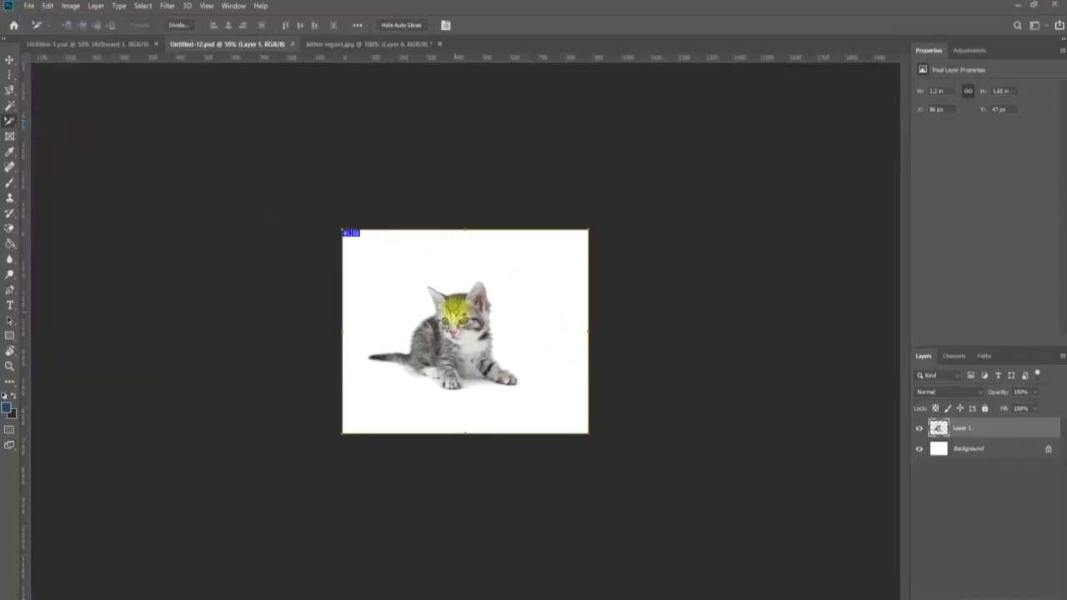
Draw a rectangular frame about 780 by 550 px around the kitten with the Frame tool.
key(v)
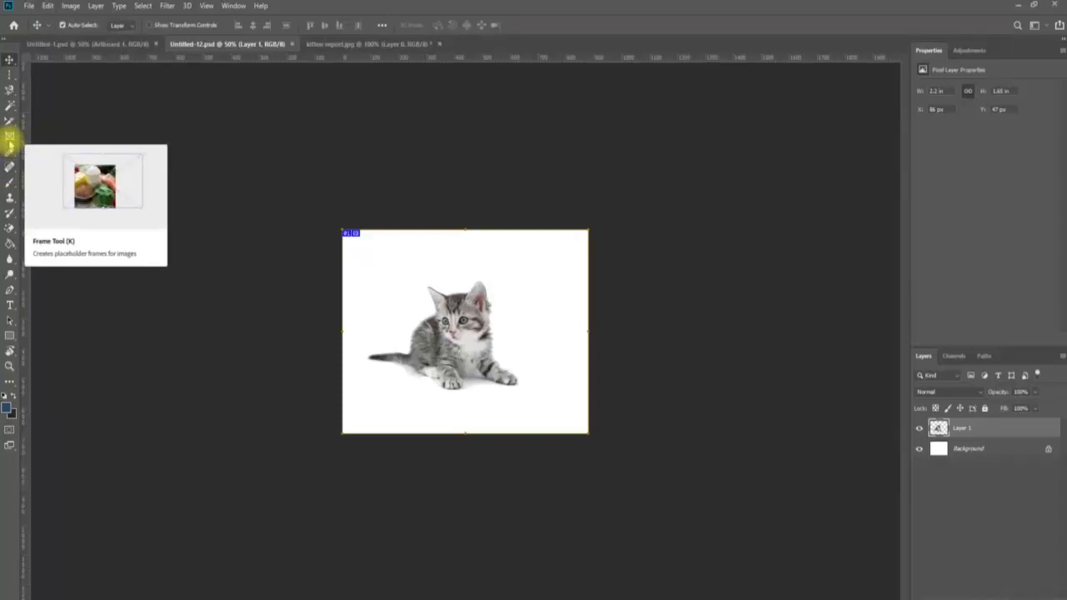
click(10, 141)
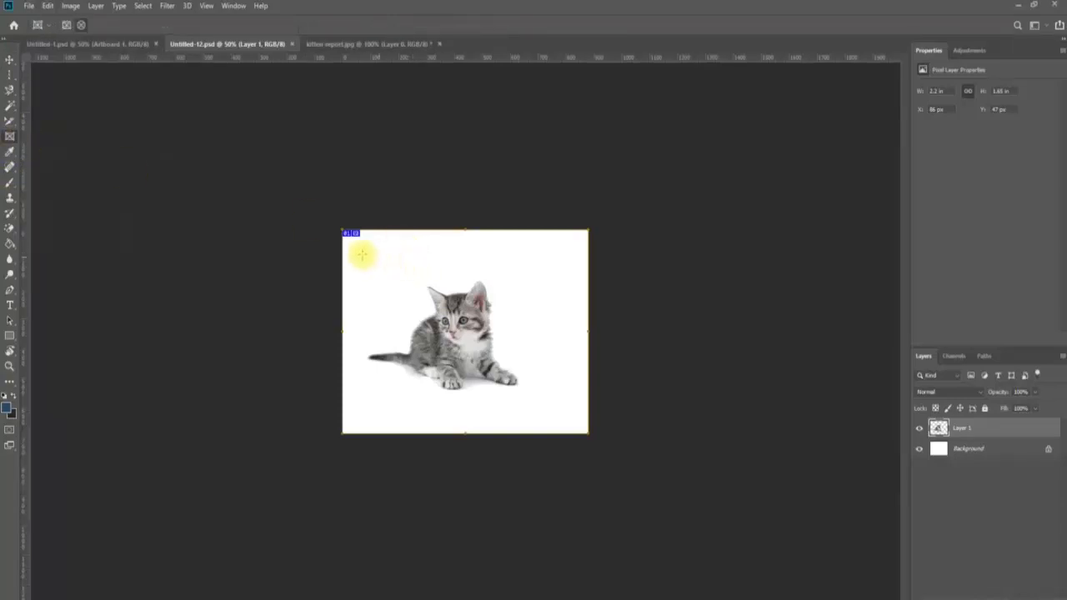
drag(355, 250, 574, 414)
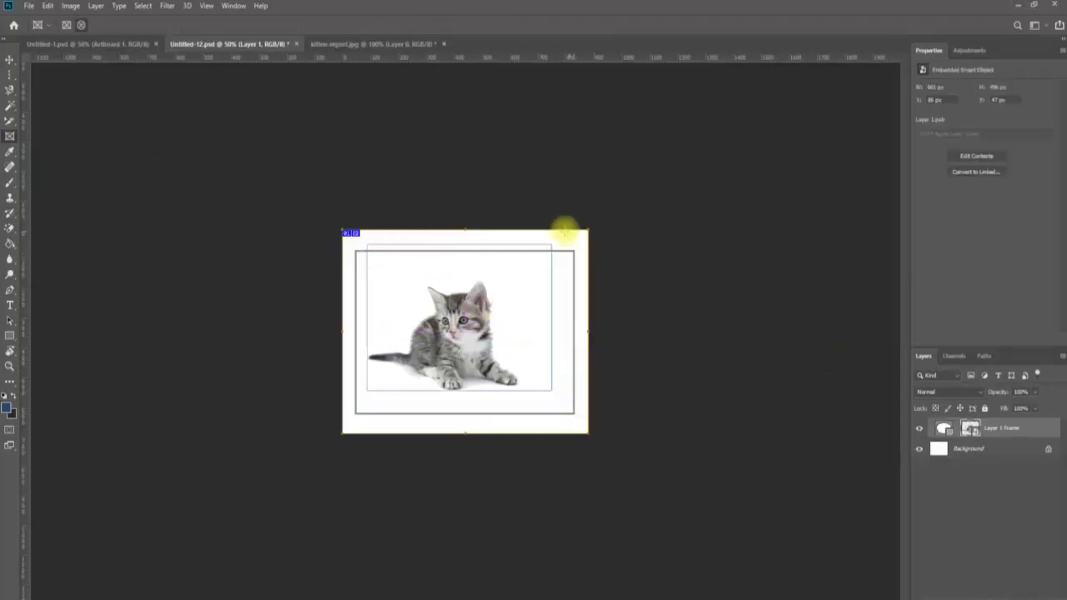
Open the kitten-report image from the Desktop and deselect the selection around it with the Move tool active.
click(28, 6)
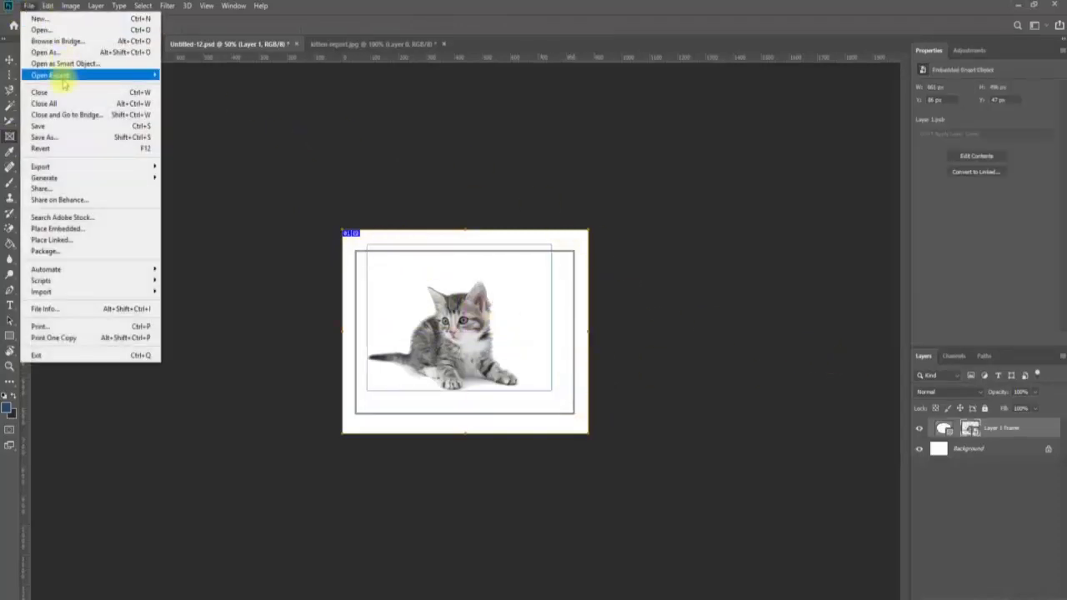
click(48, 29)
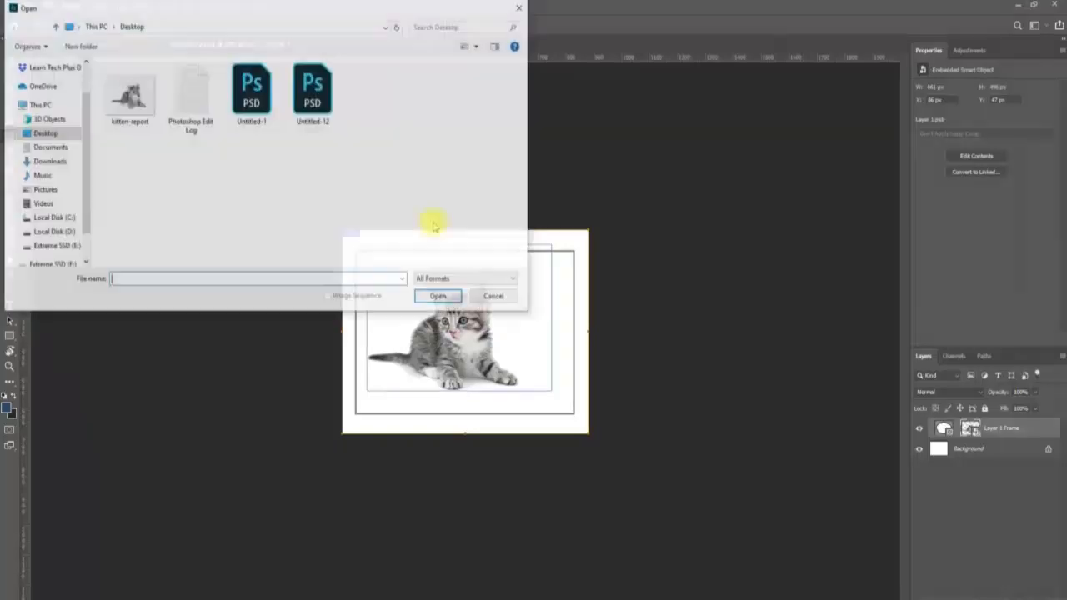
double_click(144, 95)
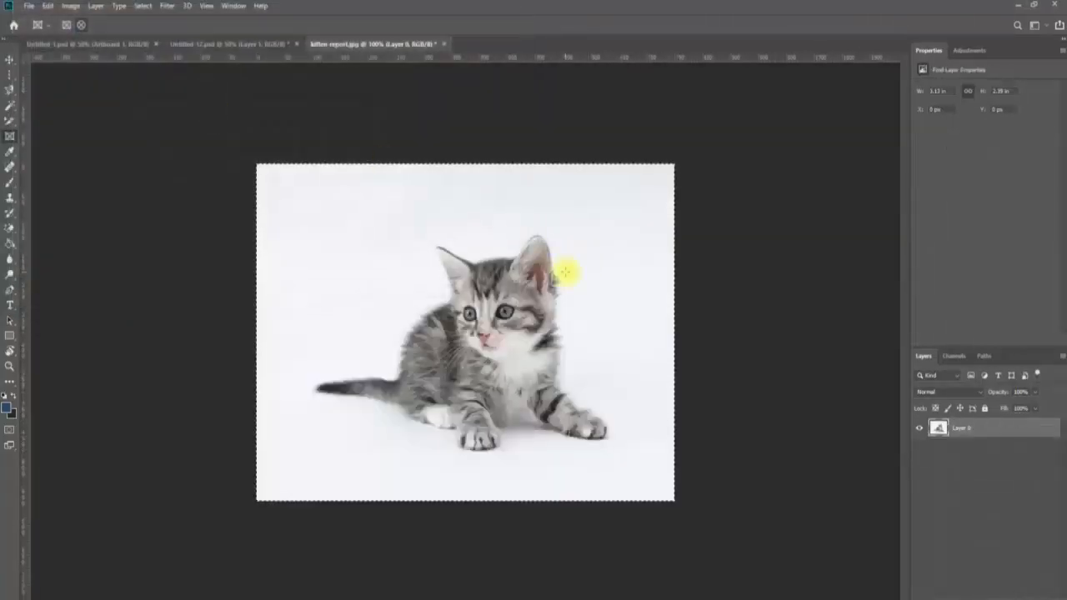
key(v)
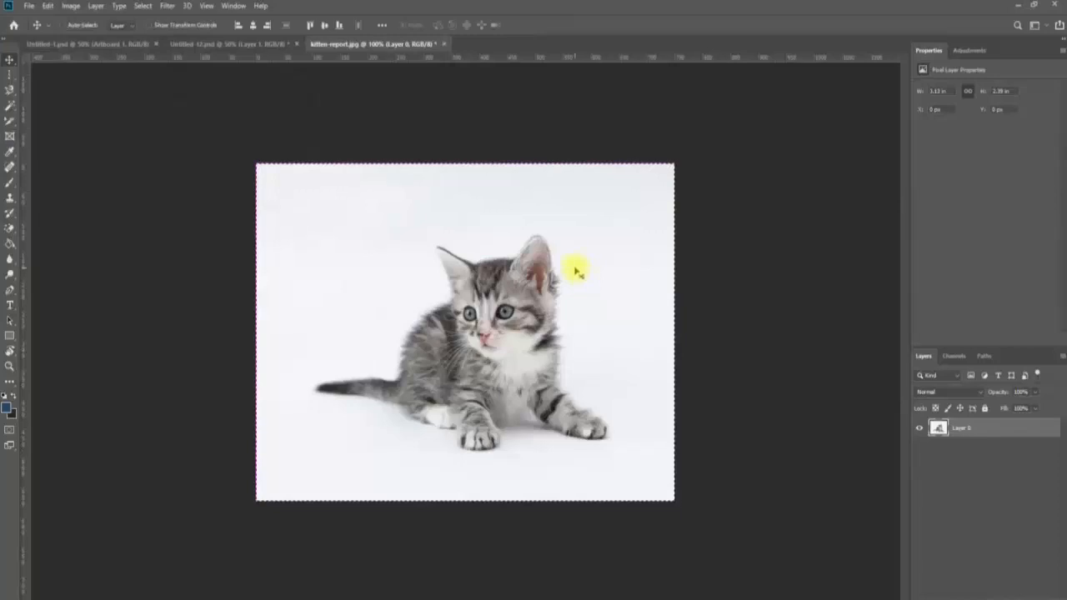
key(ctrl+d)
Return to the Untitled-12 document, try to move the frame around the kitten, and deselect it.
drag(204, 43, 520, 255)
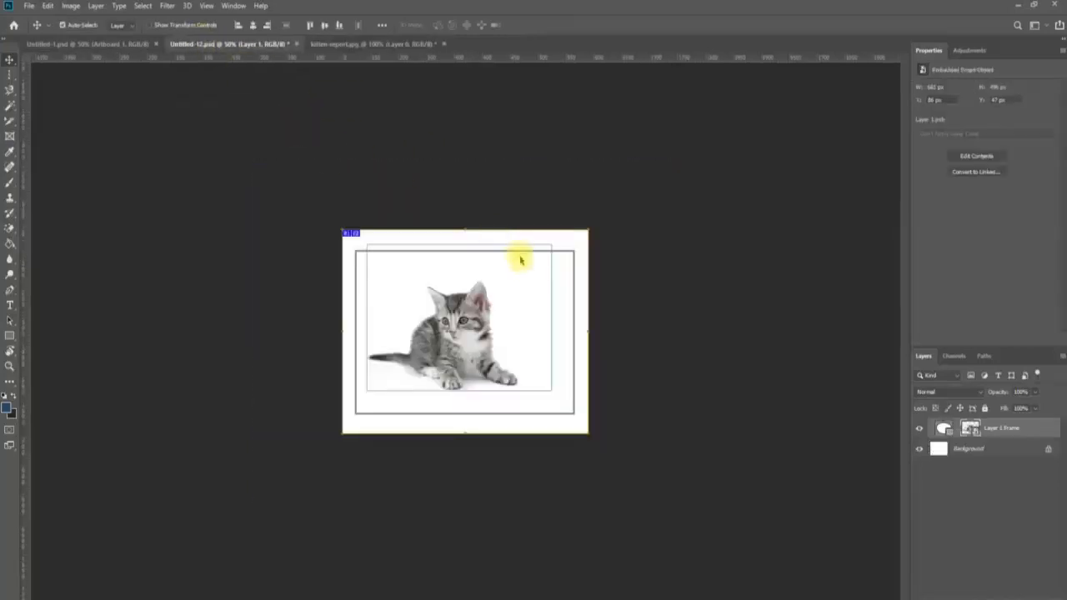
drag(537, 307, 546, 340)
click(572, 300)
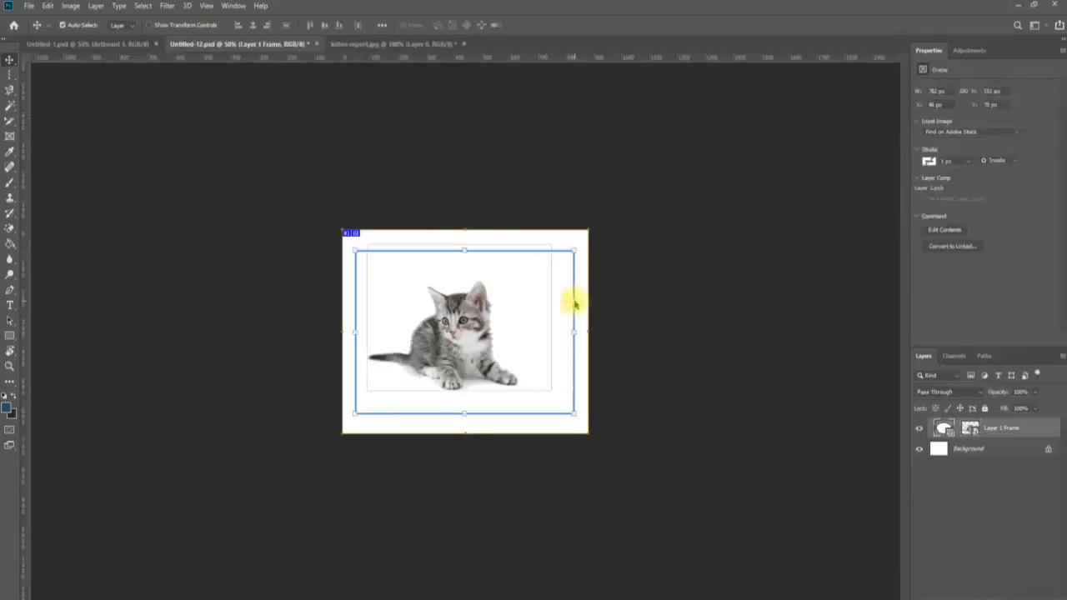
mouse_move(573, 305)
mouse_down()
mouse_move(312, 288)
mouse_move(567, 307)
mouse_up()
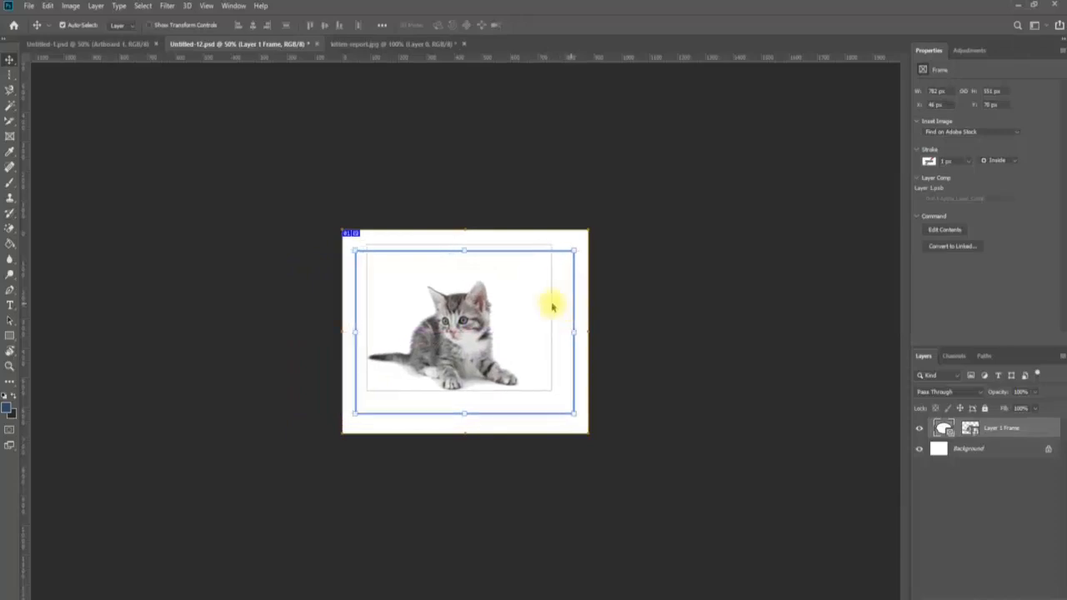
click(676, 331)
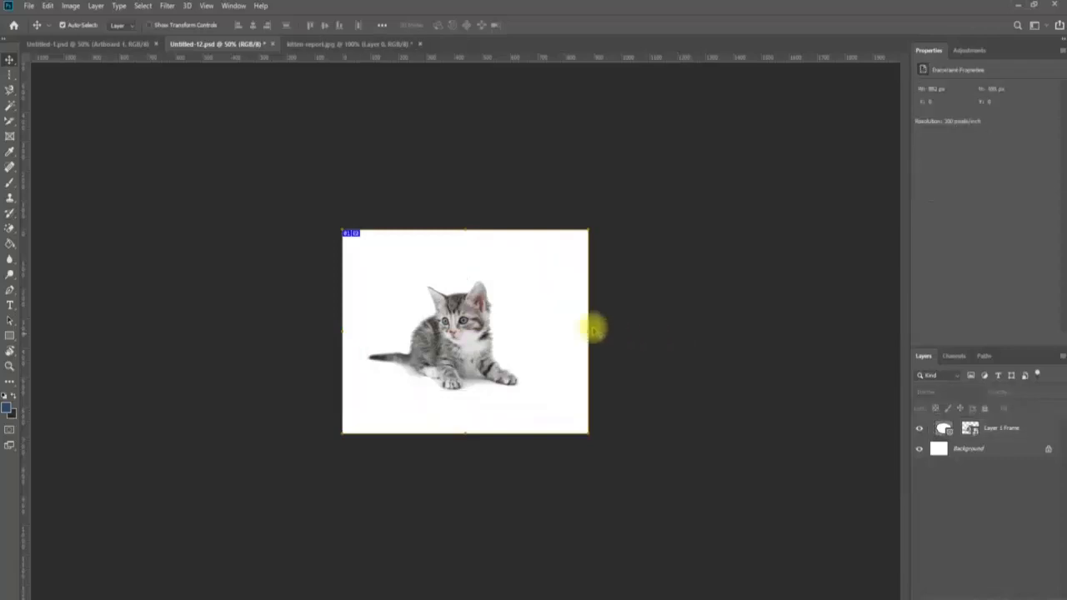
Open the embedded smart object of Layer 1 Frame and move the kitten slightly up and to the right.
double_click(989, 432)
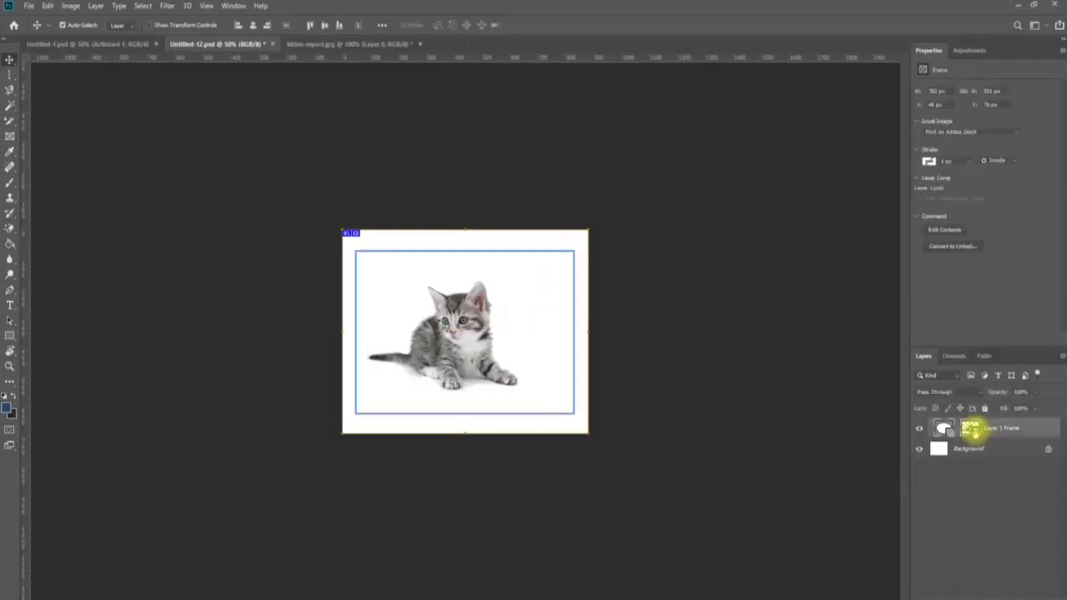
drag(461, 329, 487, 304)
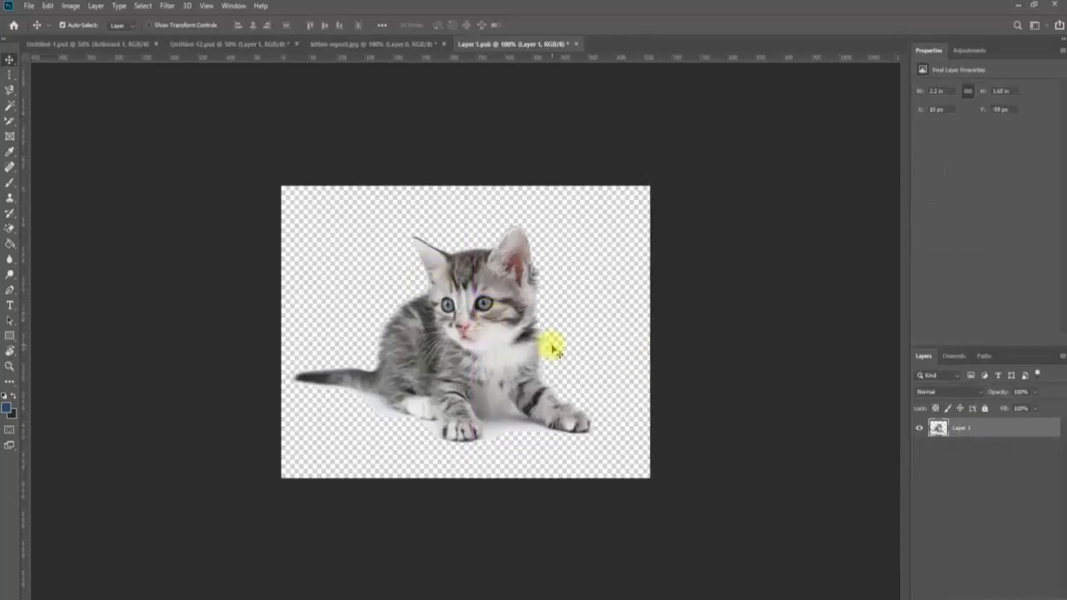
Close the kitten-report.jpg document without saving its changes.
click(394, 47)
click(443, 43)
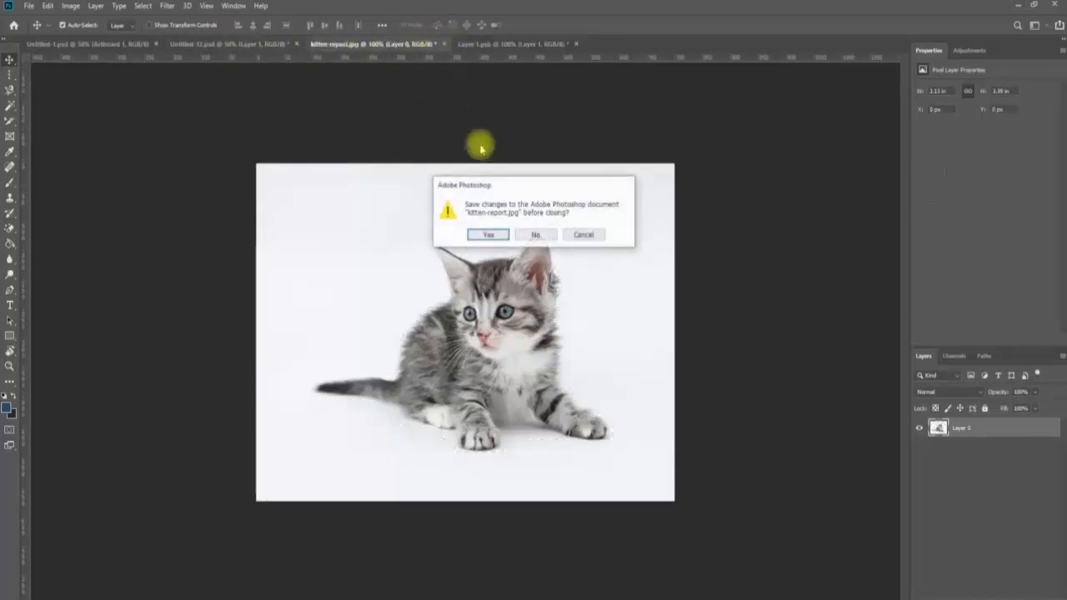
click(536, 235)
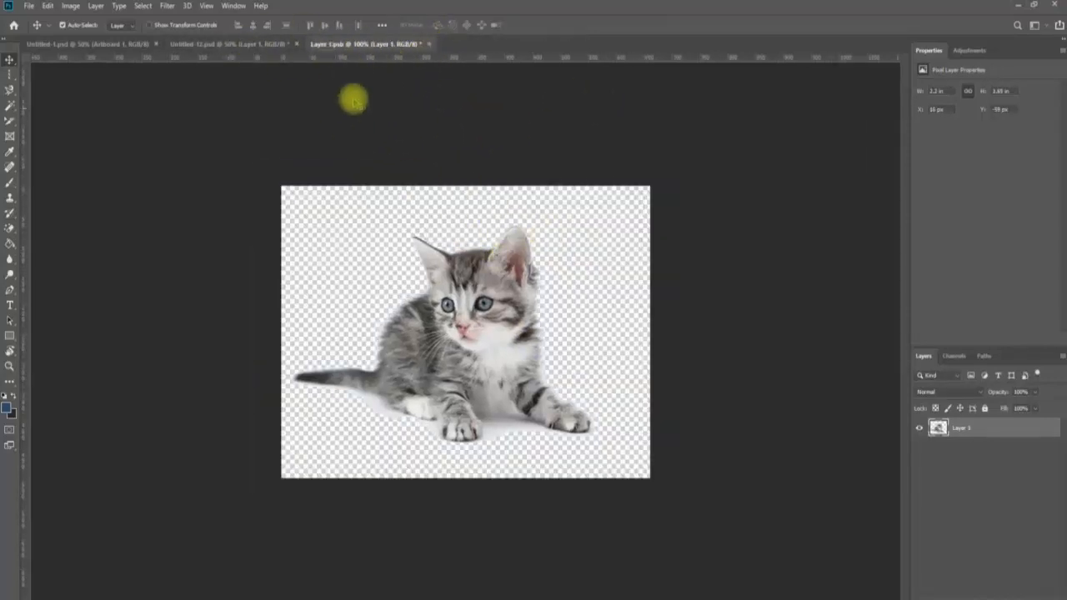
Save the edited smart object document Layer 1.psb and close it to update the frame in Untitled-12.
click(29, 6)
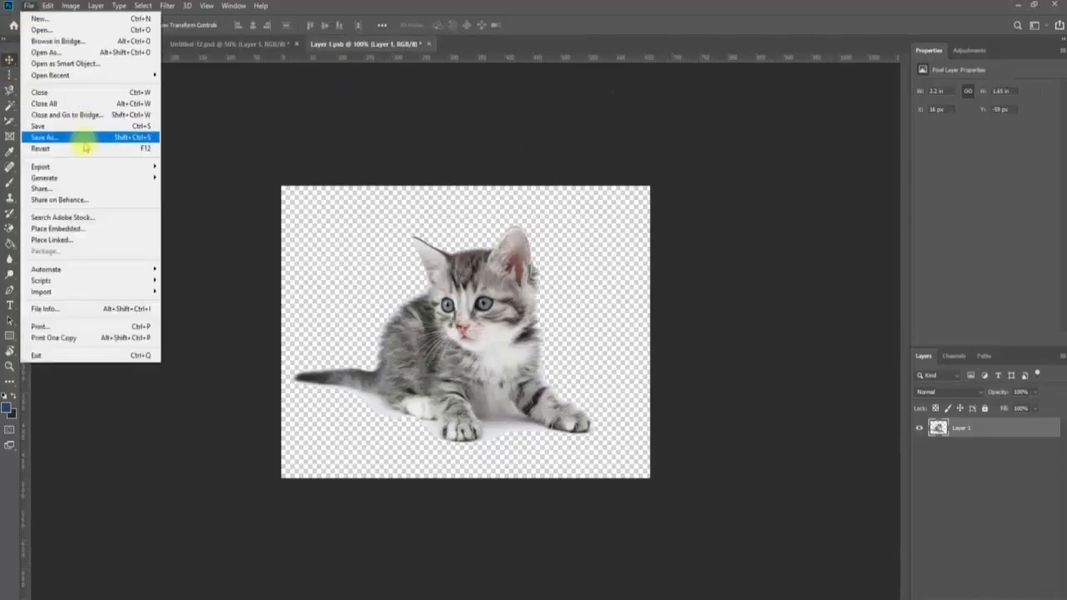
click(83, 136)
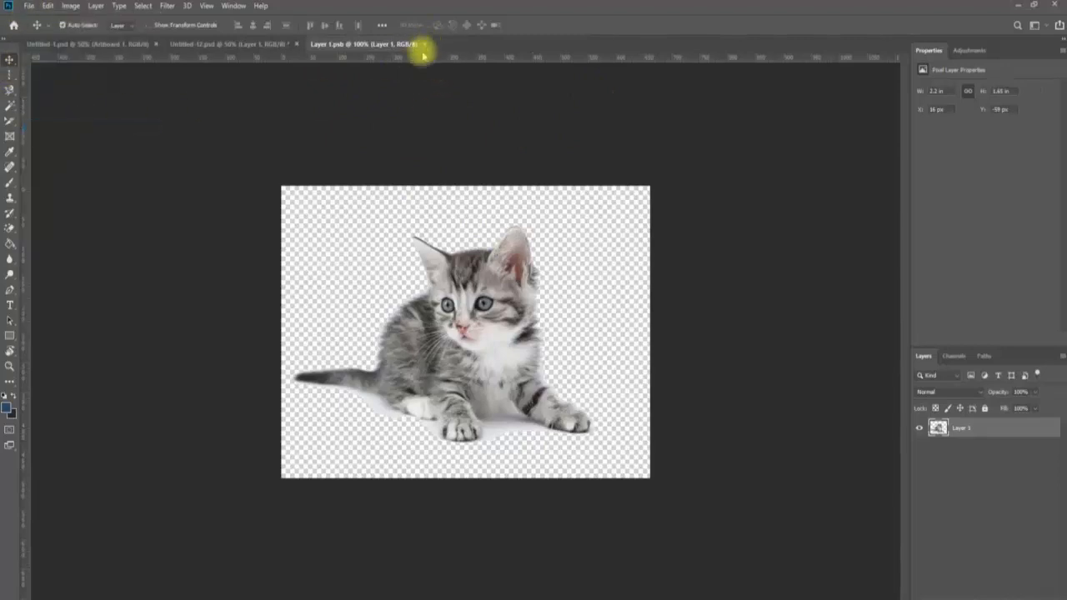
click(425, 44)
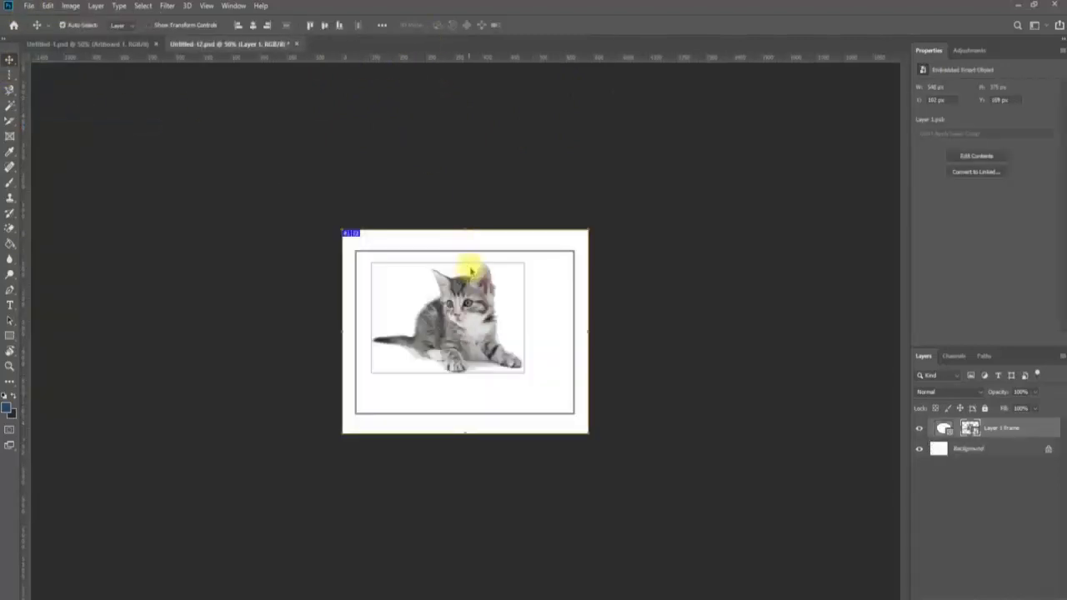
Save the Untitled-12 document and close the Untitled-1 document.
click(29, 6)
click(67, 124)
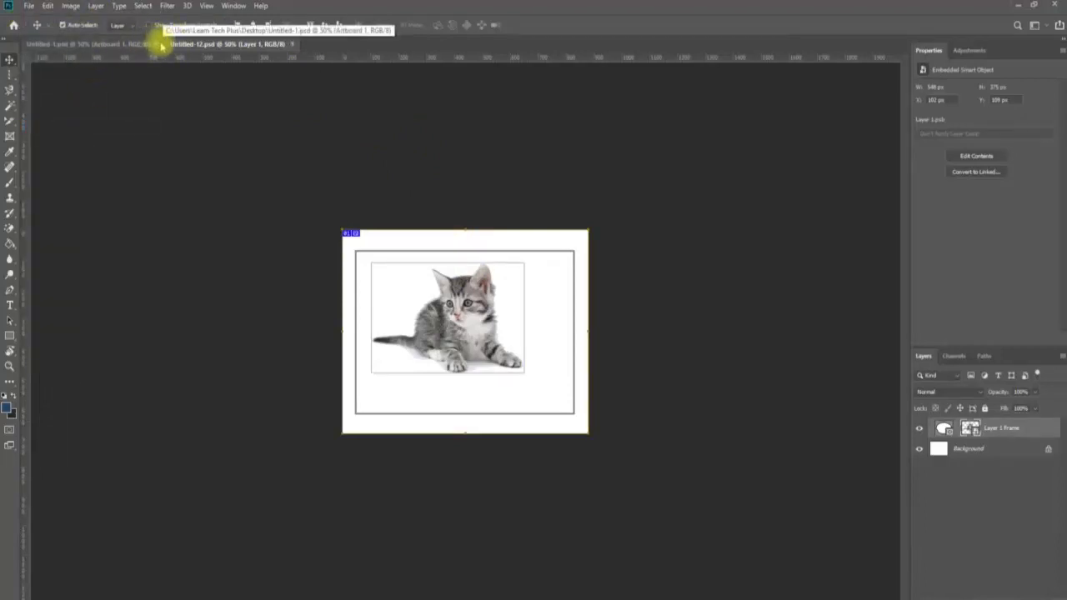
click(155, 45)
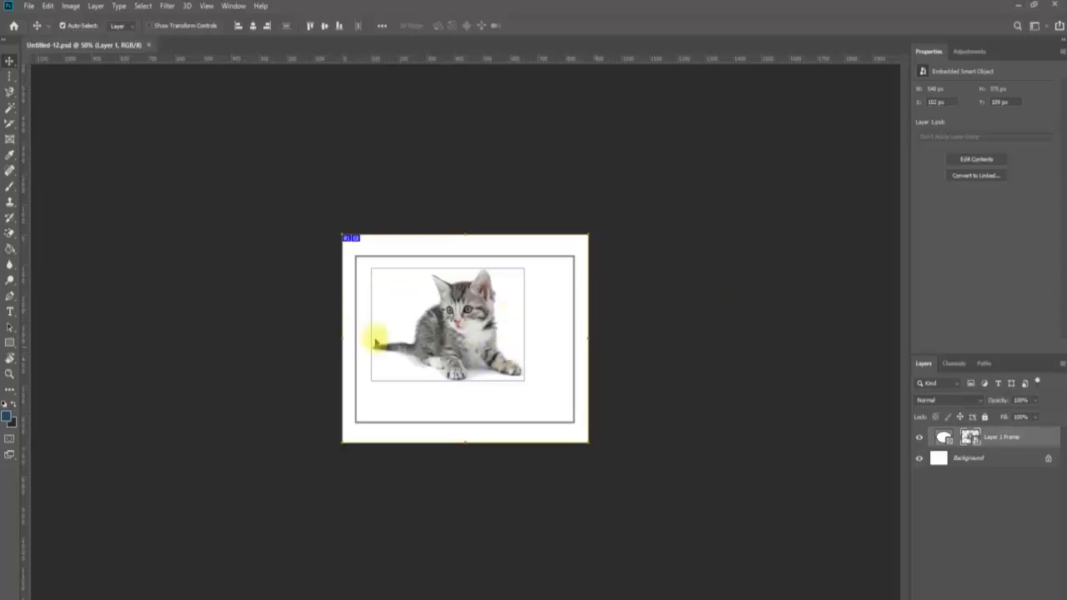
Sample the dark colour inside the kitten's eye as the foreground colour with the Eyedropper tool.
click(11, 154)
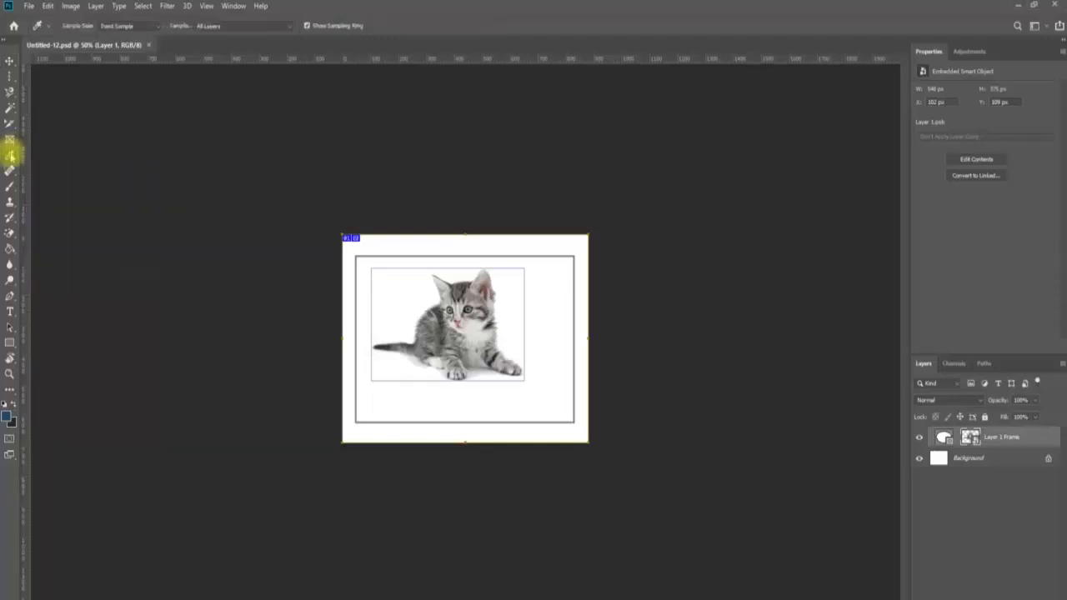
click(11, 156)
click(28, 156)
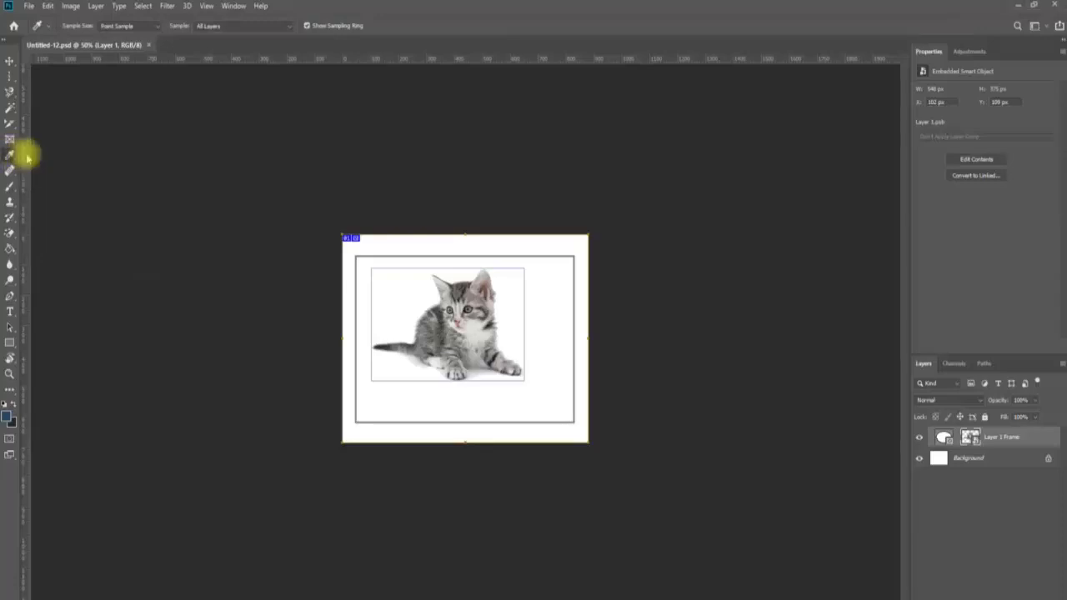
key(v)
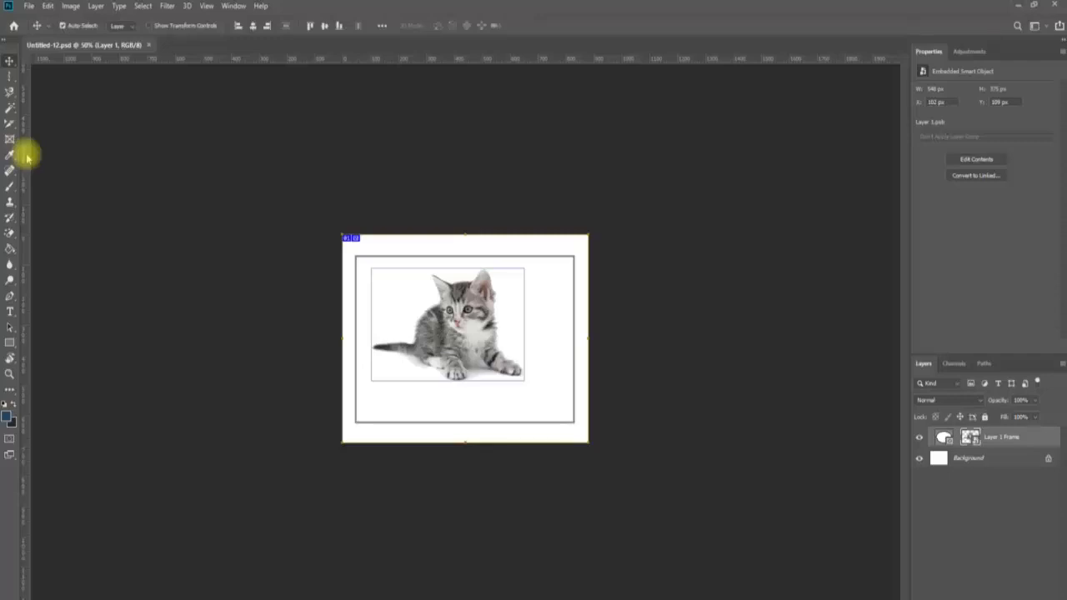
key(i)
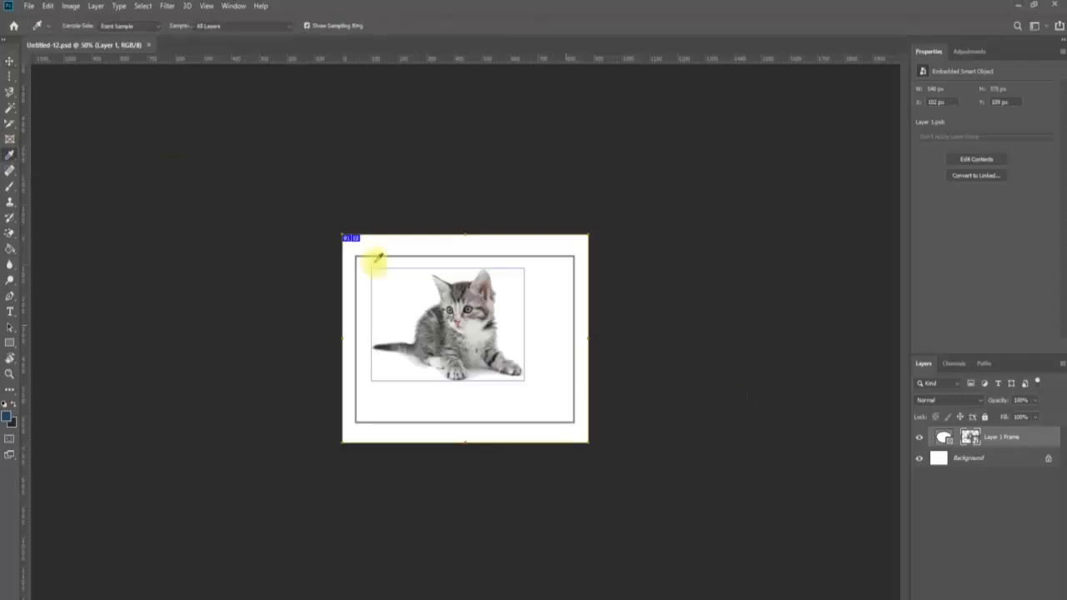
key(z)
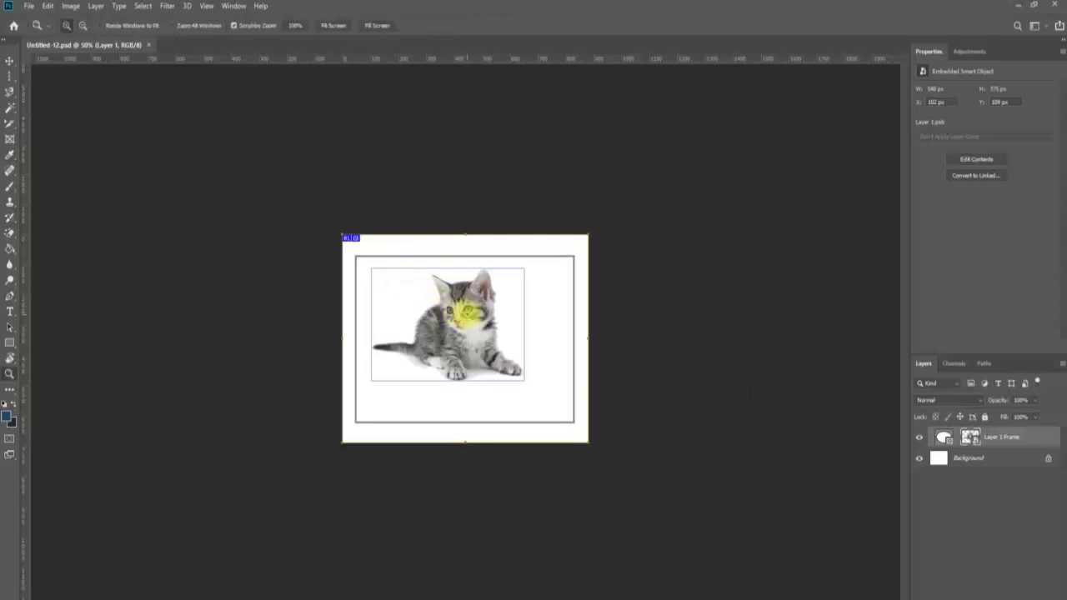
click(469, 314)
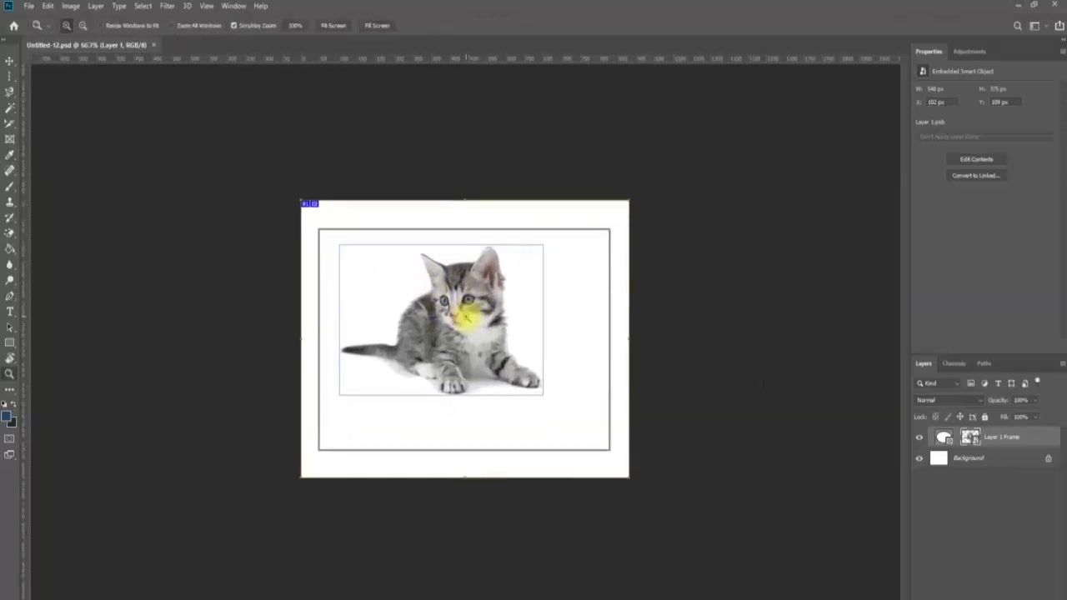
drag(469, 315, 564, 274)
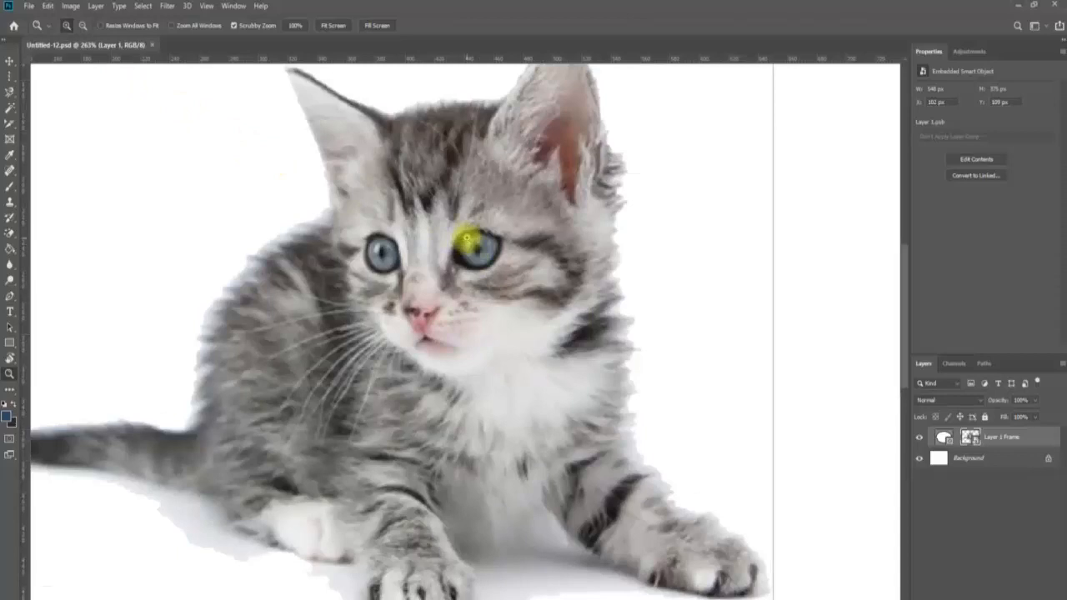
key(i)
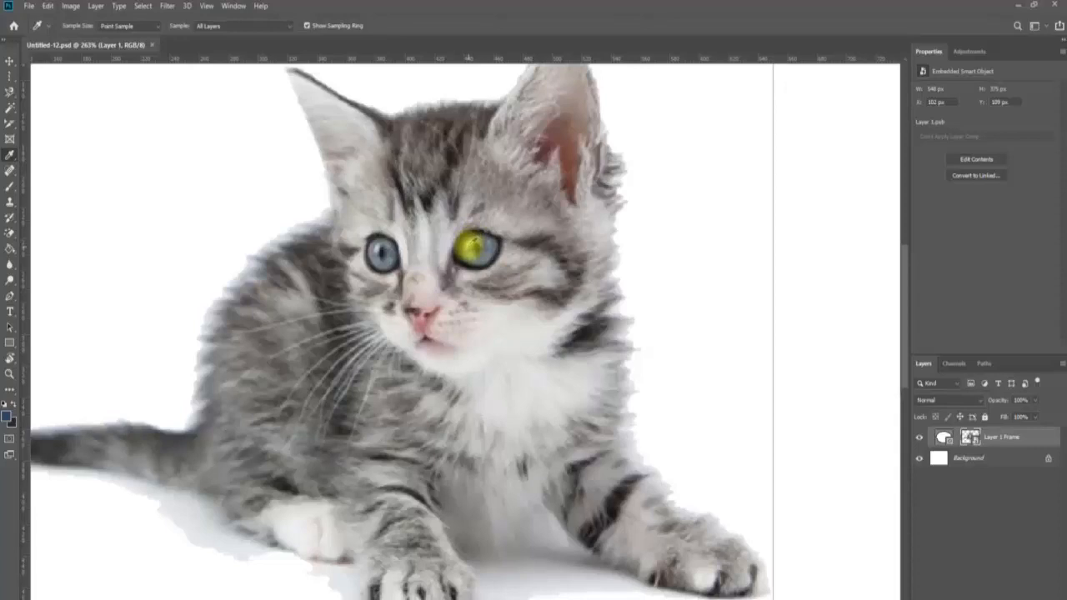
click(472, 246)
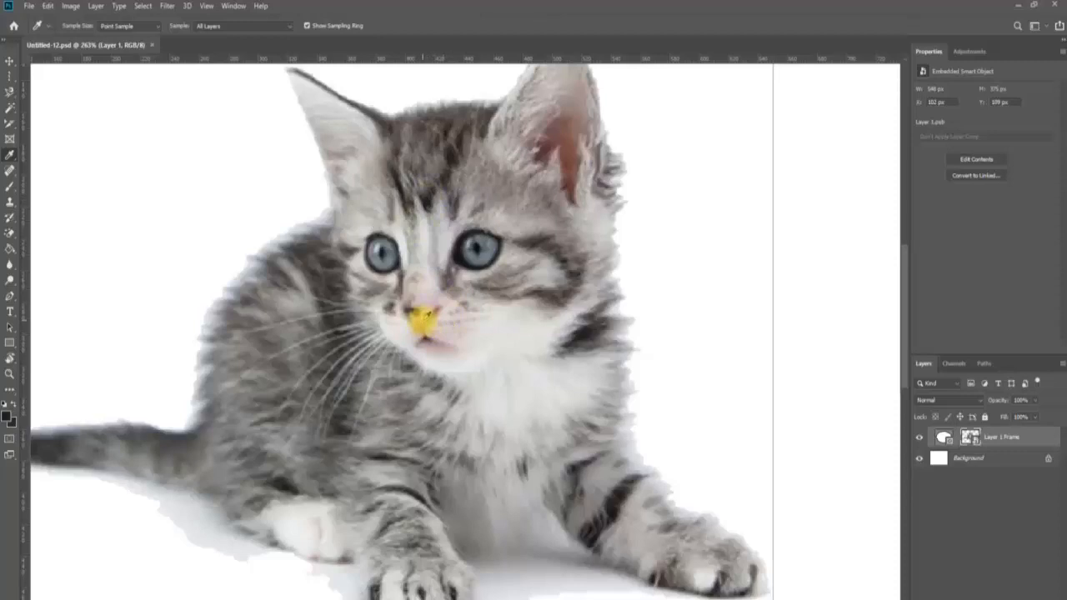
Sample foreground colours in turn from the kitten's nose, the white area below its tail and the nose again.
click(422, 320)
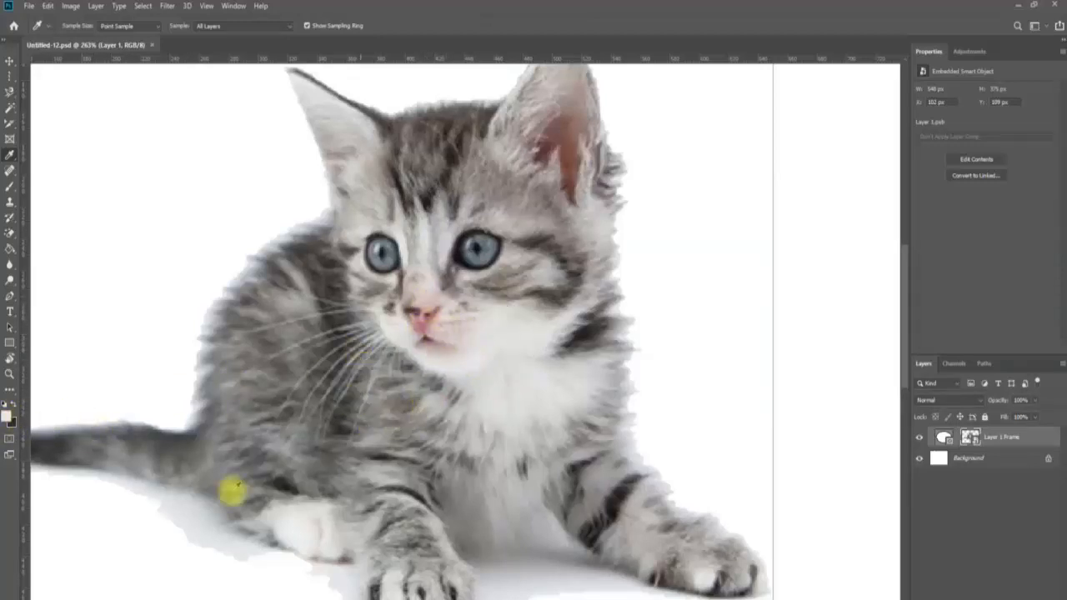
click(220, 539)
click(135, 552)
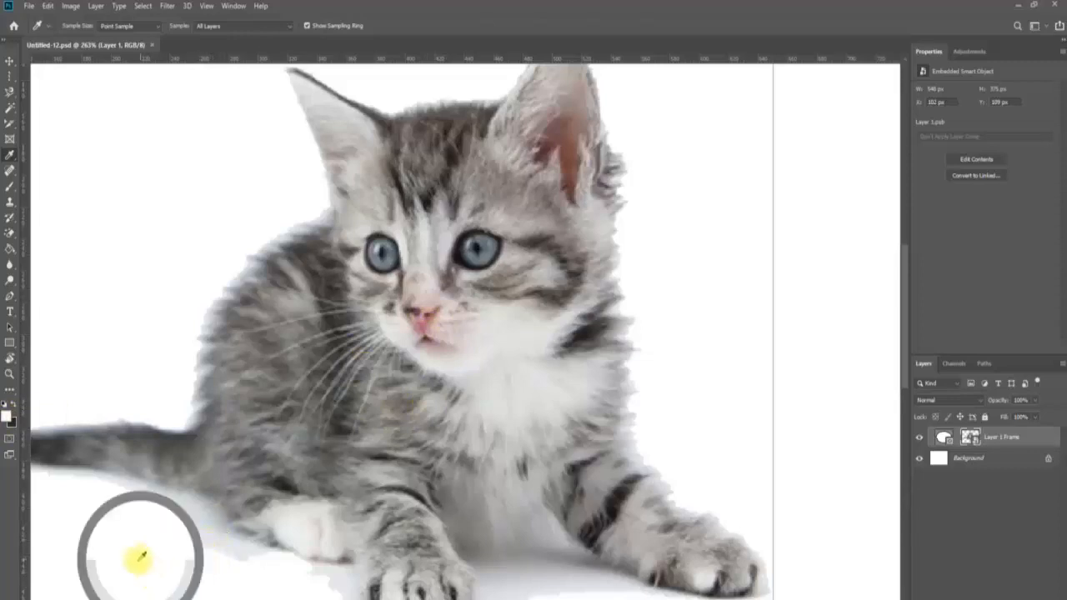
click(425, 321)
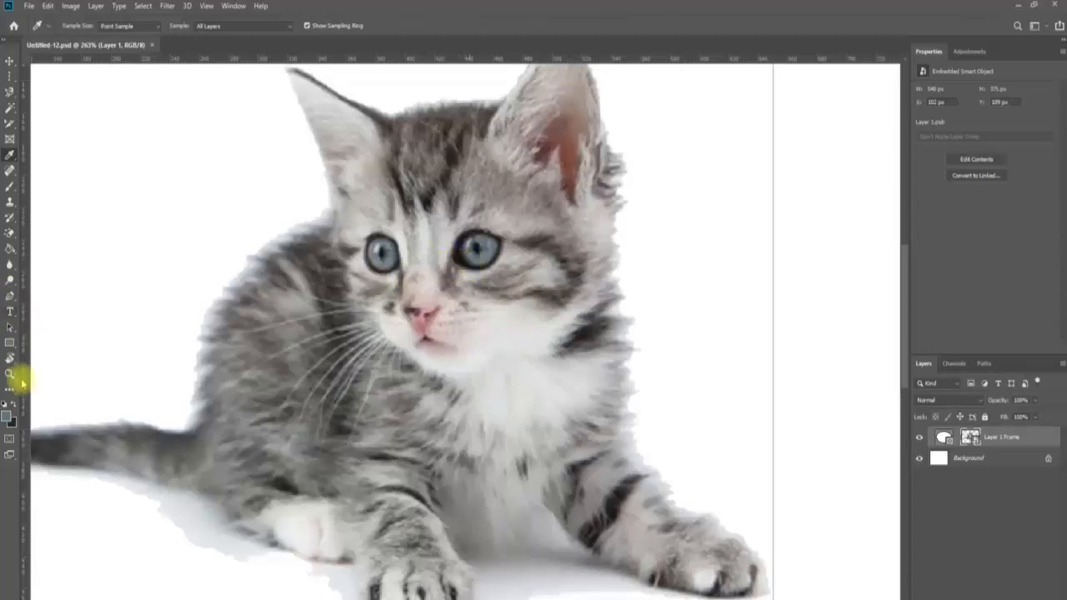
Examine the foreground colour's values and hex code in the Color Picker.
click(7, 417)
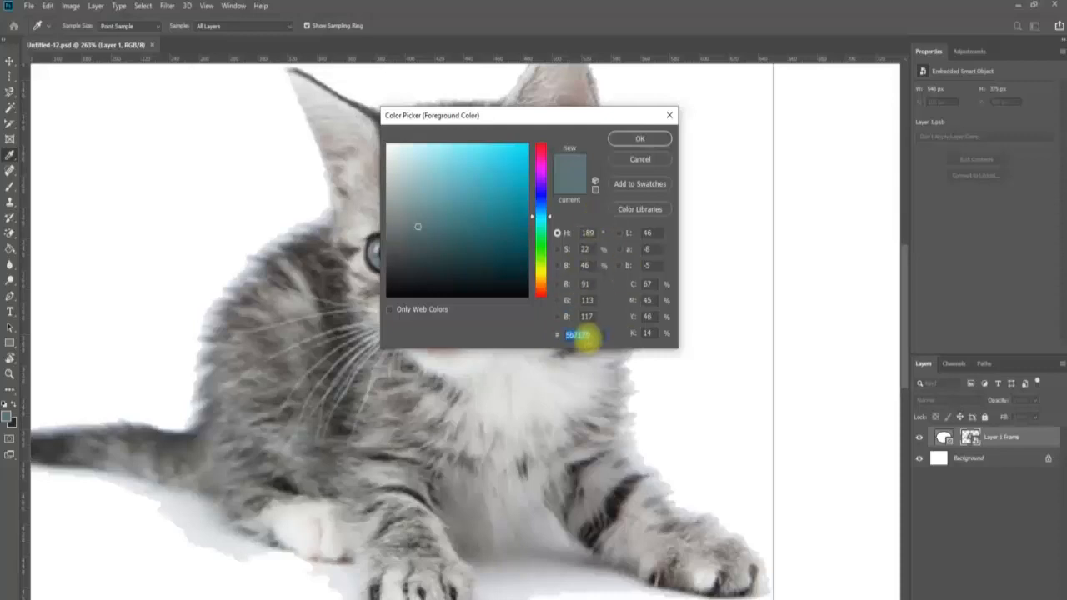
click(639, 140)
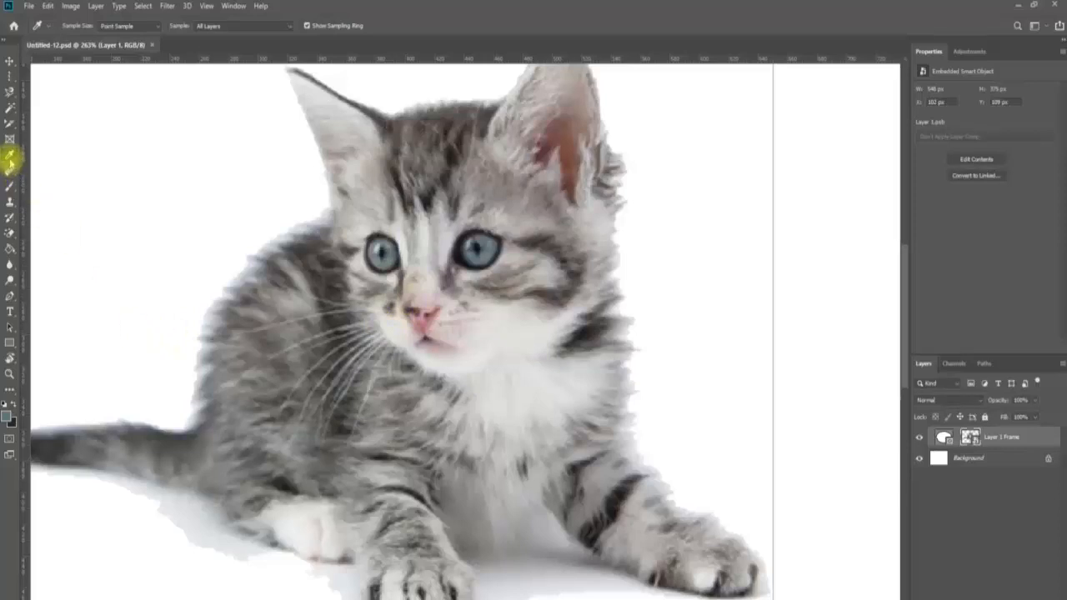
Place ten colour samplers across the kitten's face, ear and body and the white background with the Color Sampler tool.
right_click(11, 156)
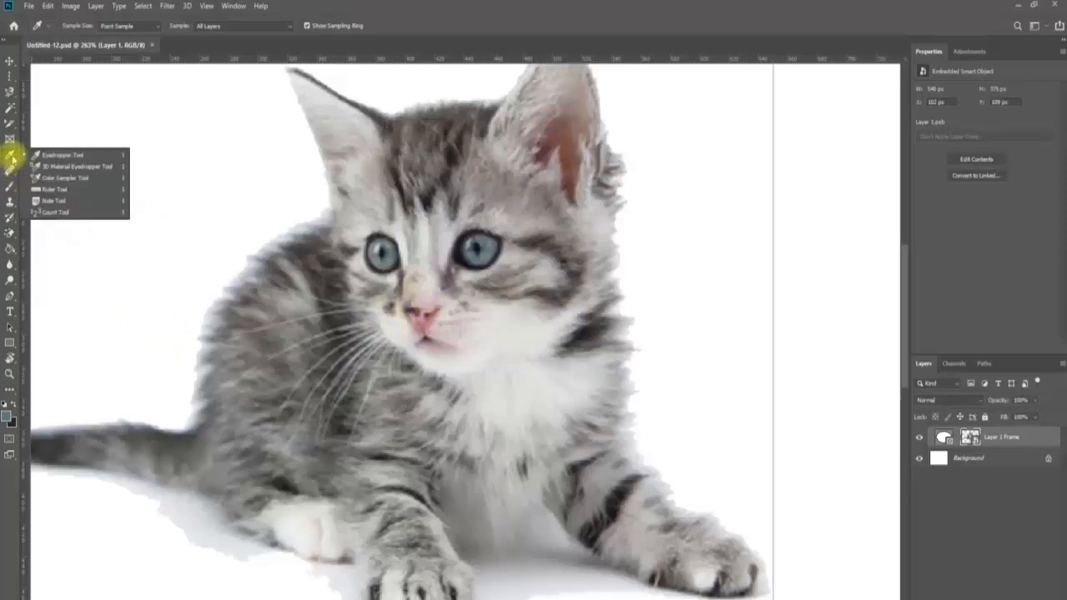
click(60, 166)
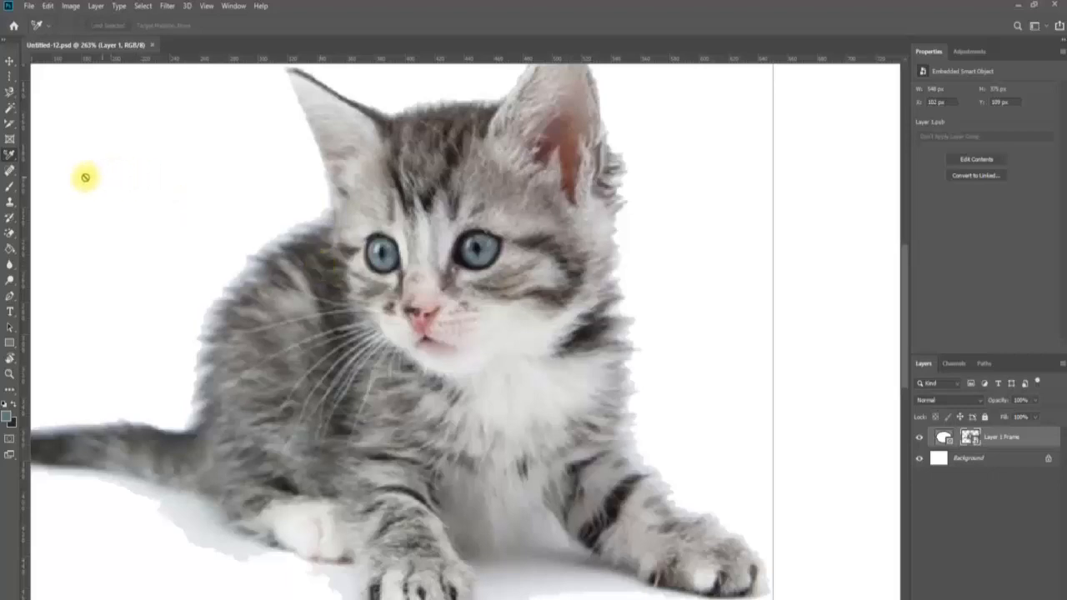
right_click(11, 155)
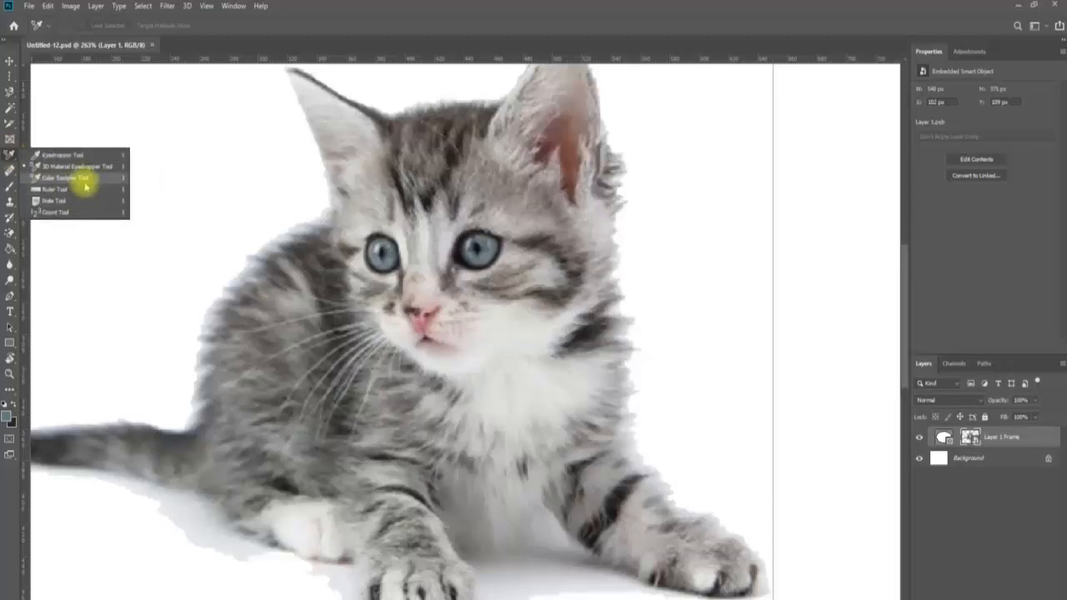
click(84, 179)
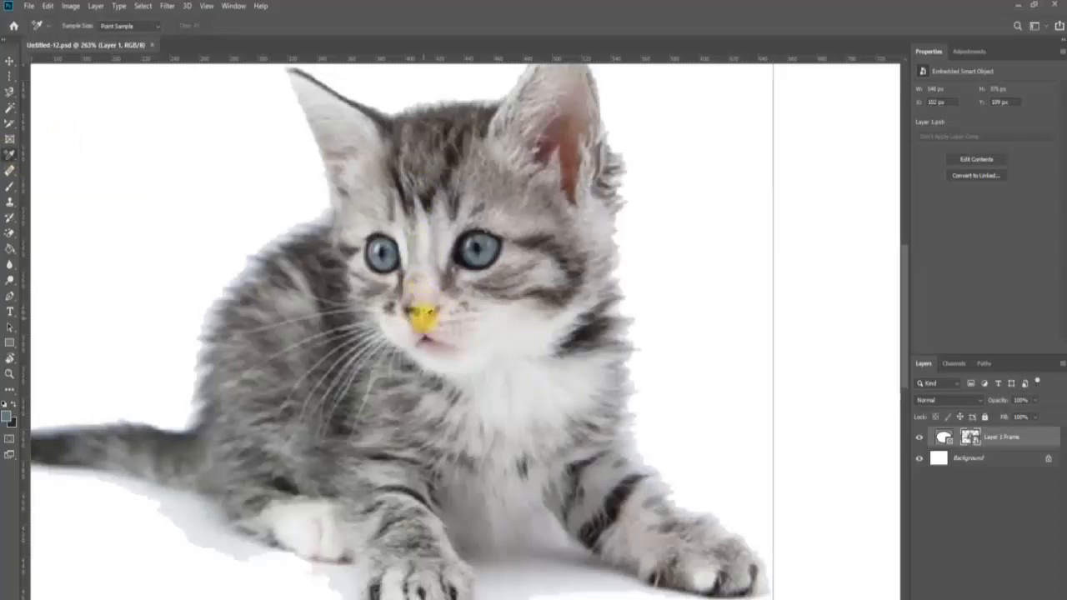
click(421, 319)
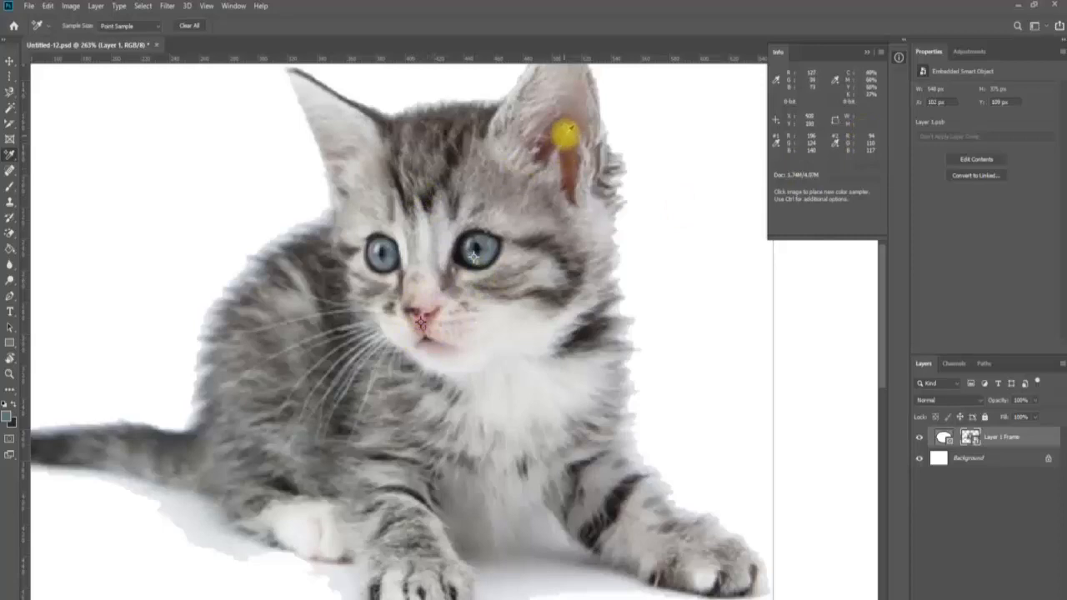
click(576, 103)
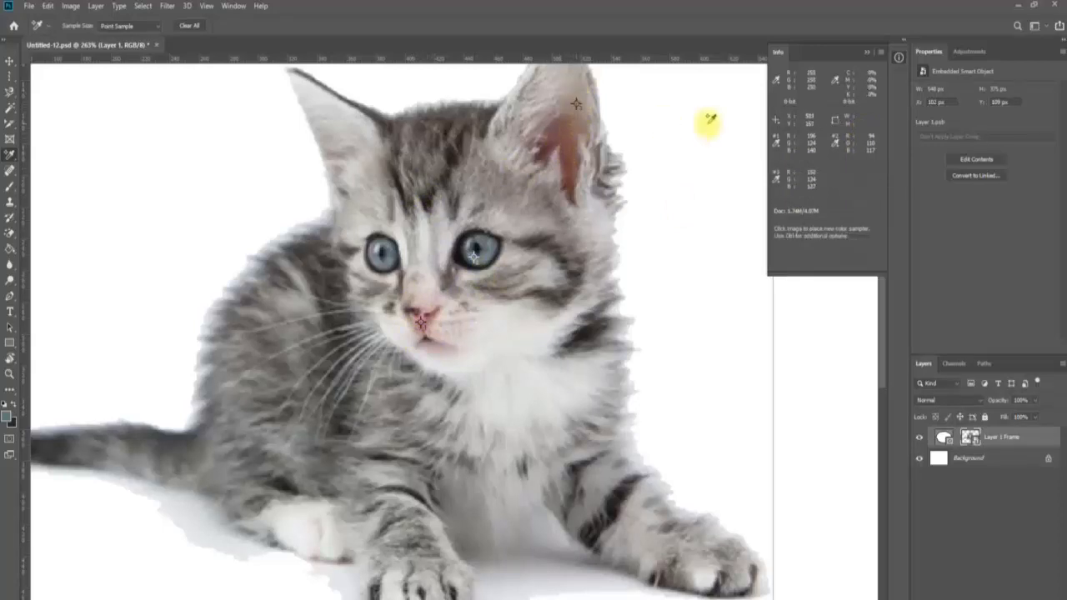
click(592, 226)
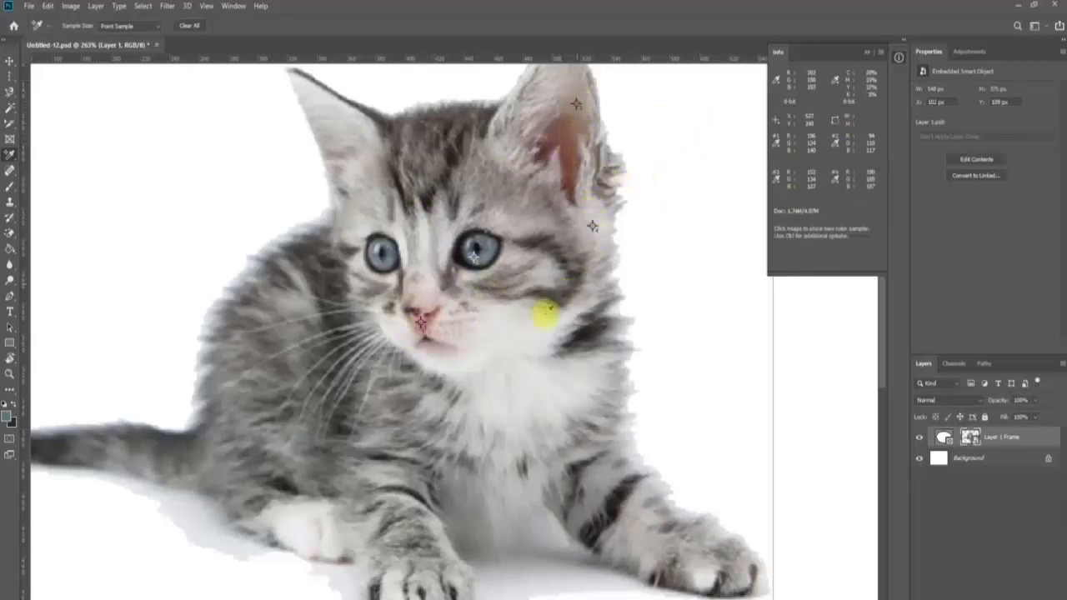
click(508, 351)
click(373, 339)
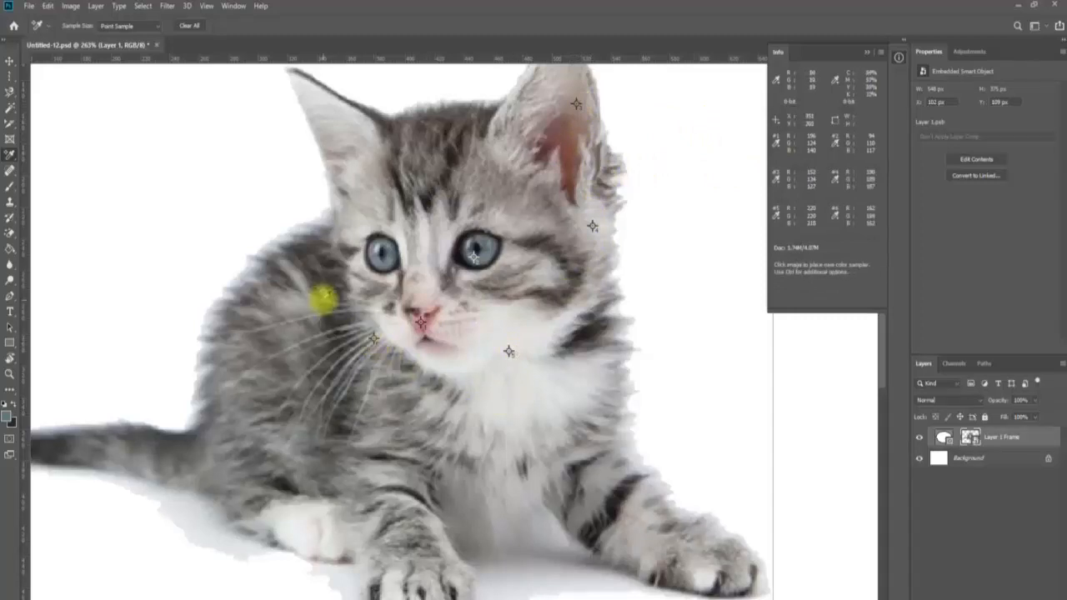
click(259, 209)
click(582, 345)
click(306, 342)
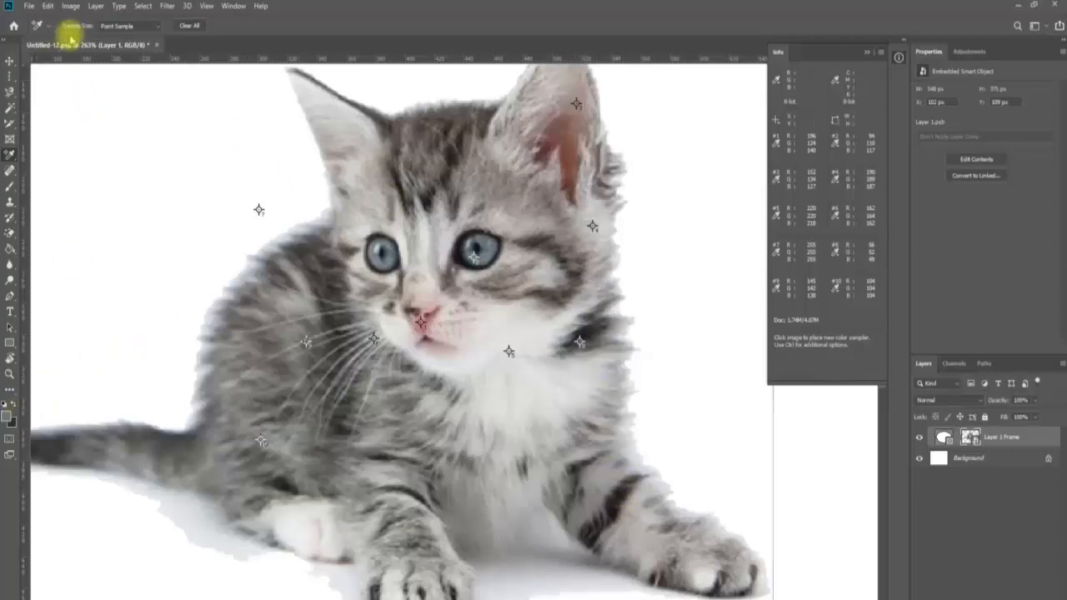
Show the Swatches panel and save the foreground colour as a new swatch, also adding it to the current library.
click(233, 7)
click(268, 388)
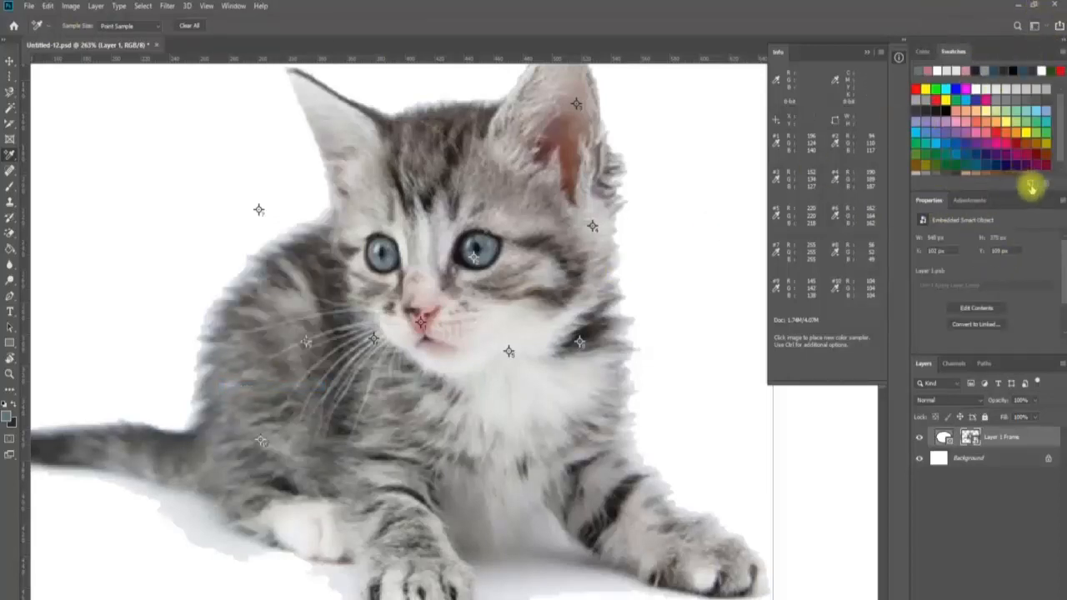
click(1031, 188)
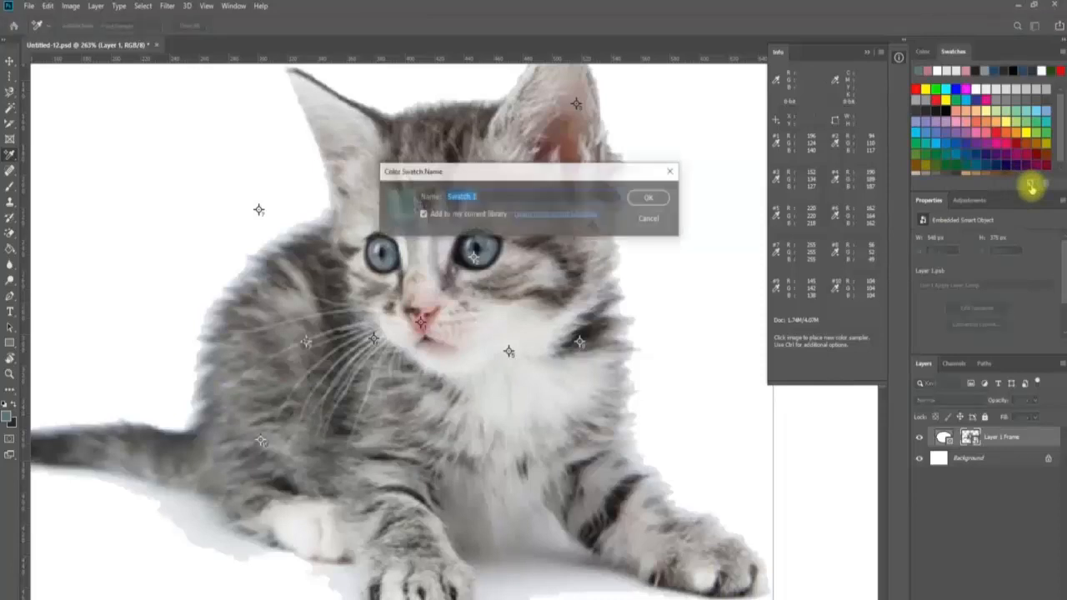
click(653, 199)
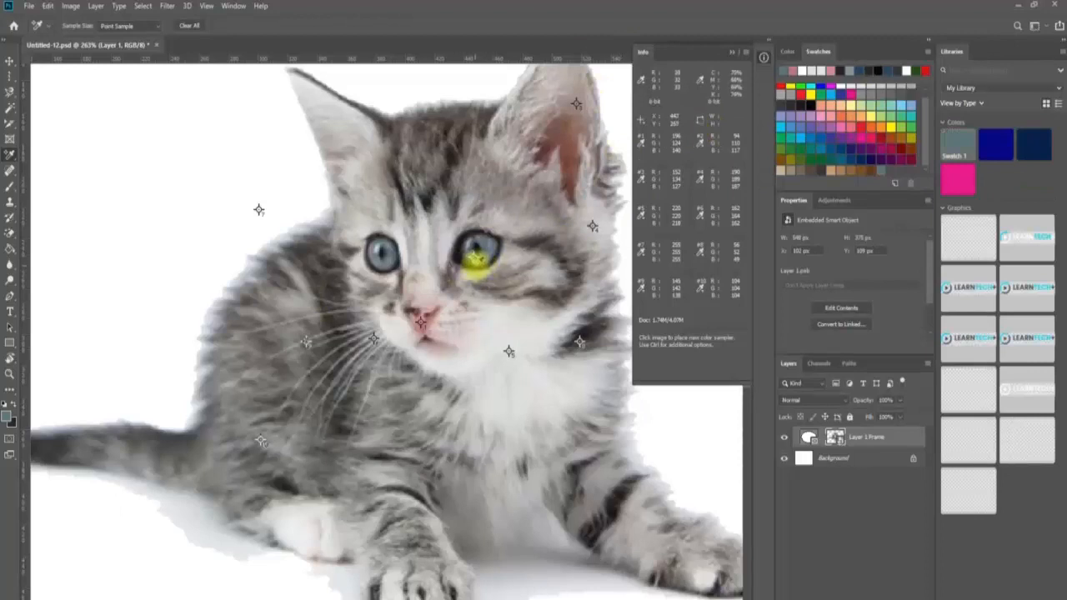
Try to place an extra colour sampler on the kitten's eye without a marker, and close the Info panel.
right_click(11, 154)
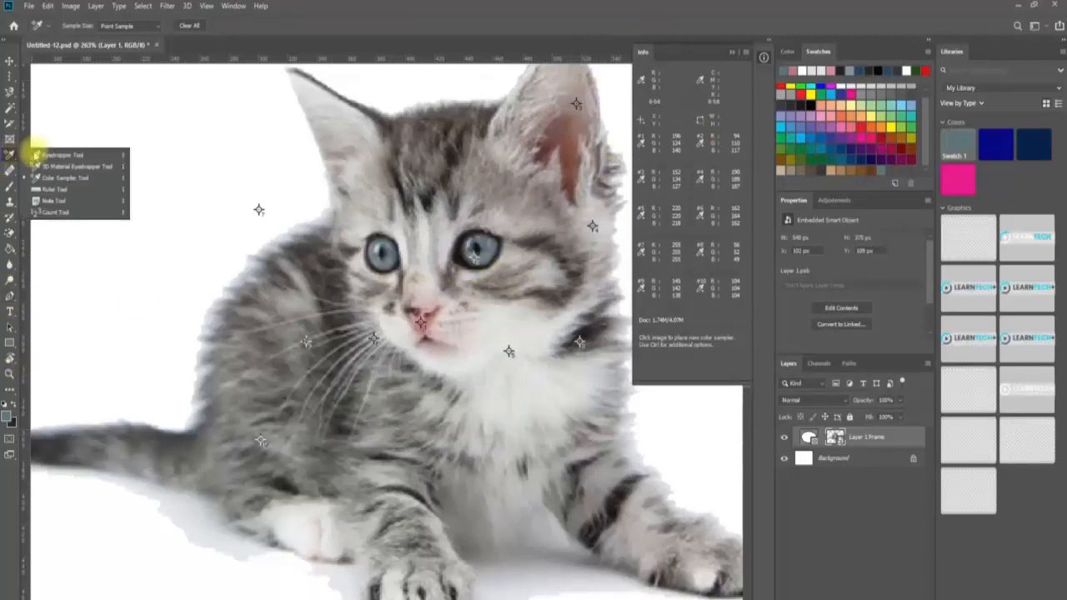
click(382, 254)
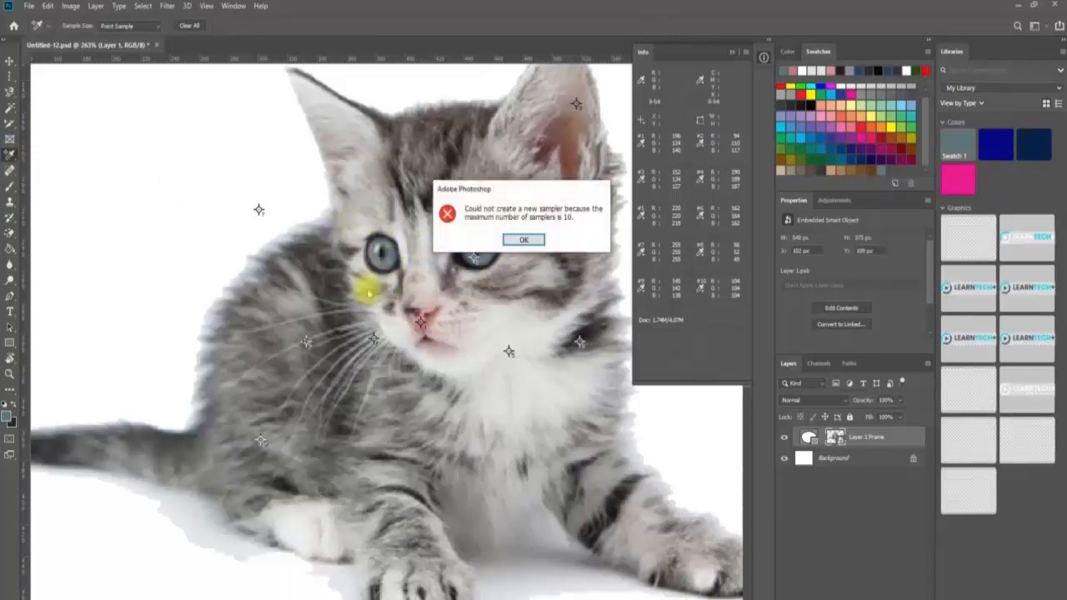
click(510, 239)
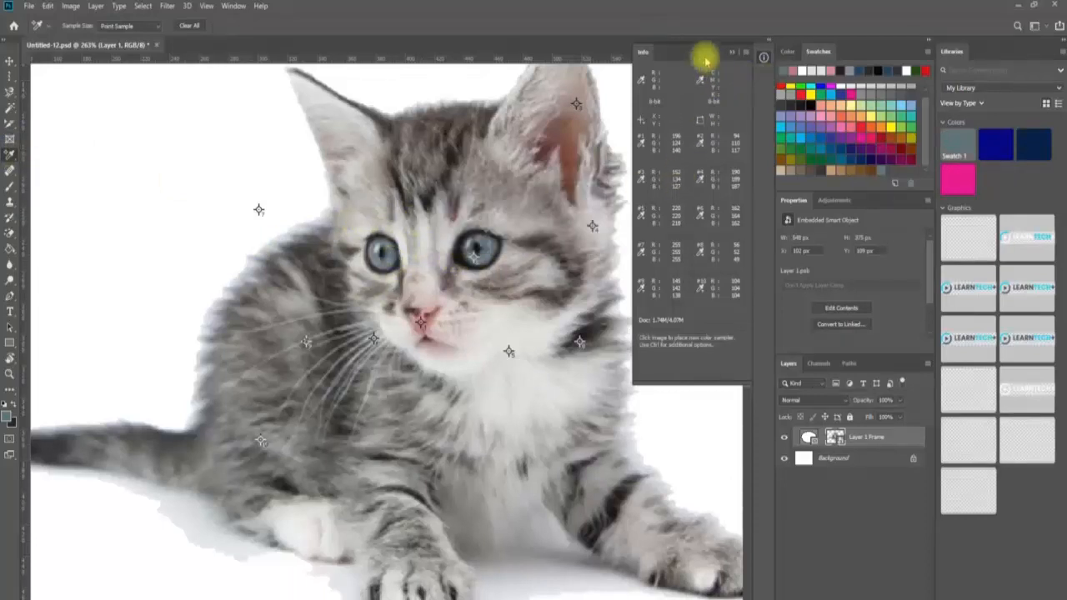
click(745, 51)
click(773, 85)
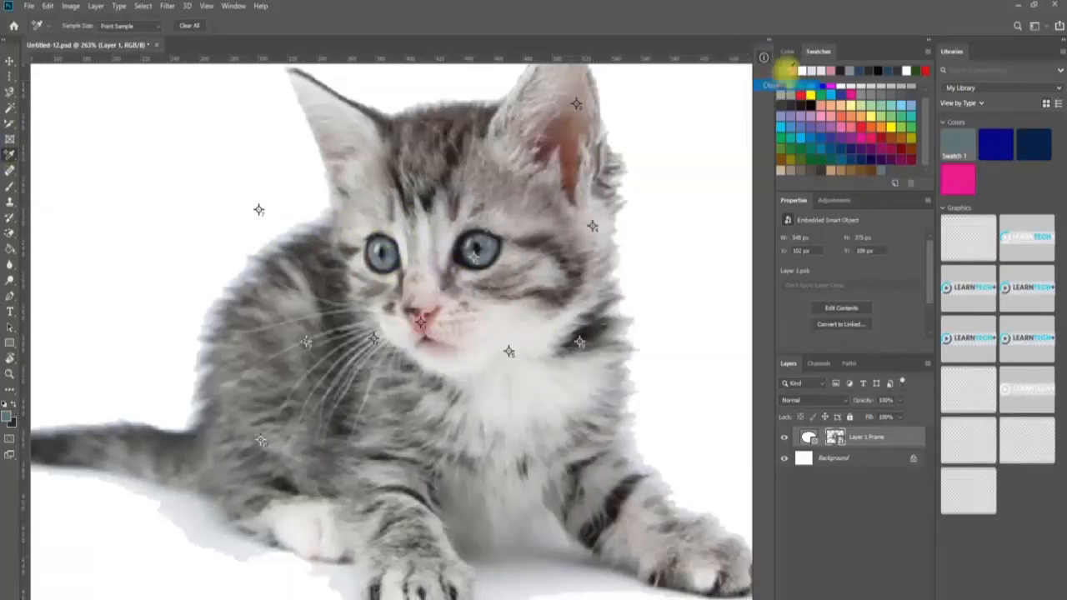
Measure several distances across the kitten's face with the Ruler tool.
right_click(14, 158)
click(72, 192)
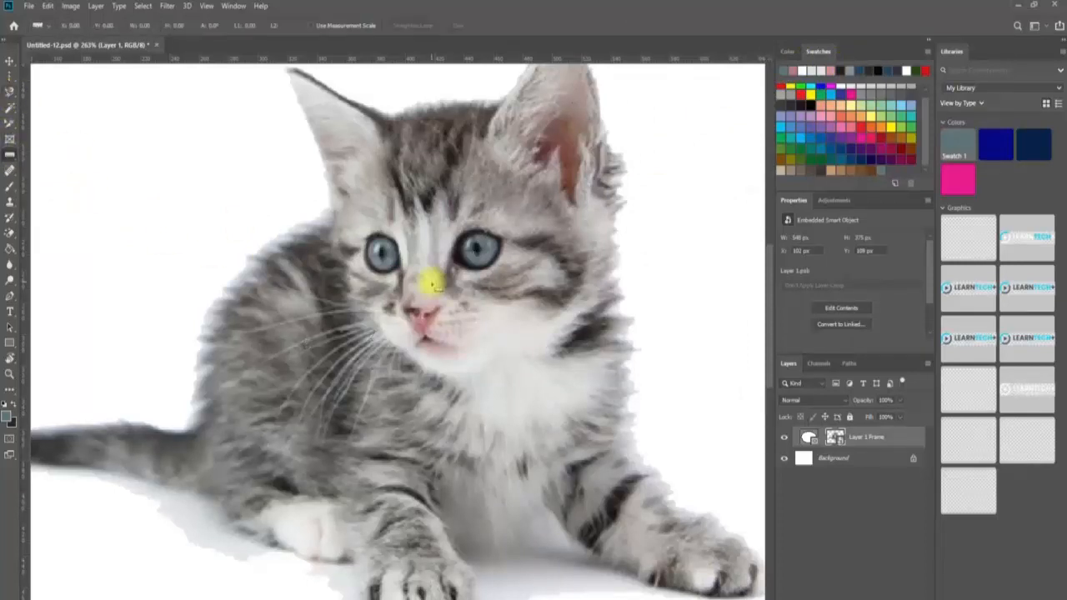
drag(273, 308, 615, 308)
drag(632, 348, 296, 367)
drag(288, 310, 615, 287)
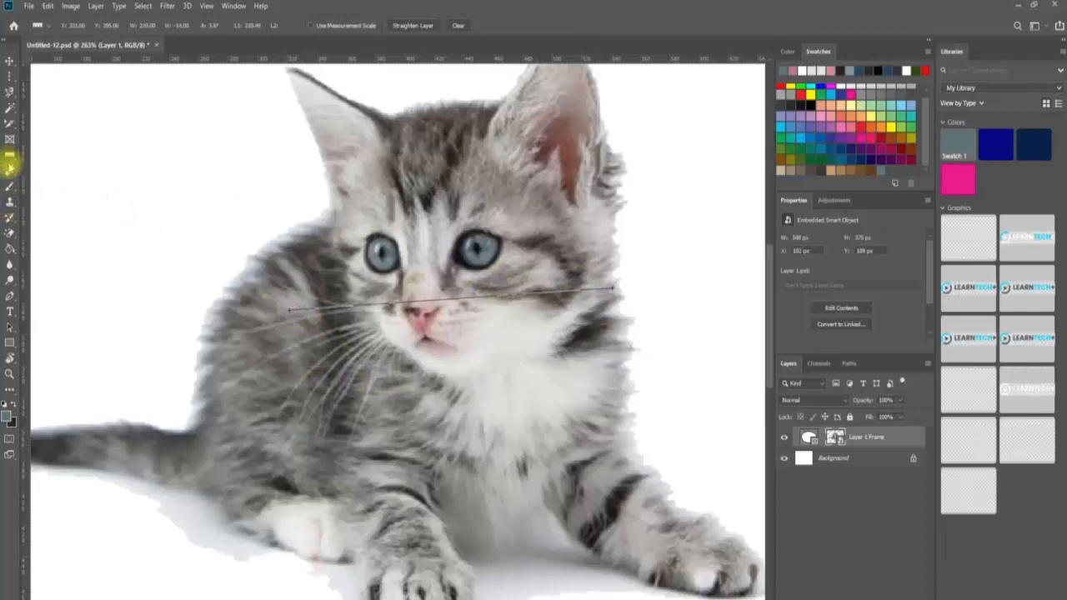
Try to place another colour sampler between the kitten's eyes with the Color Sampler tool.
right_click(10, 155)
click(63, 177)
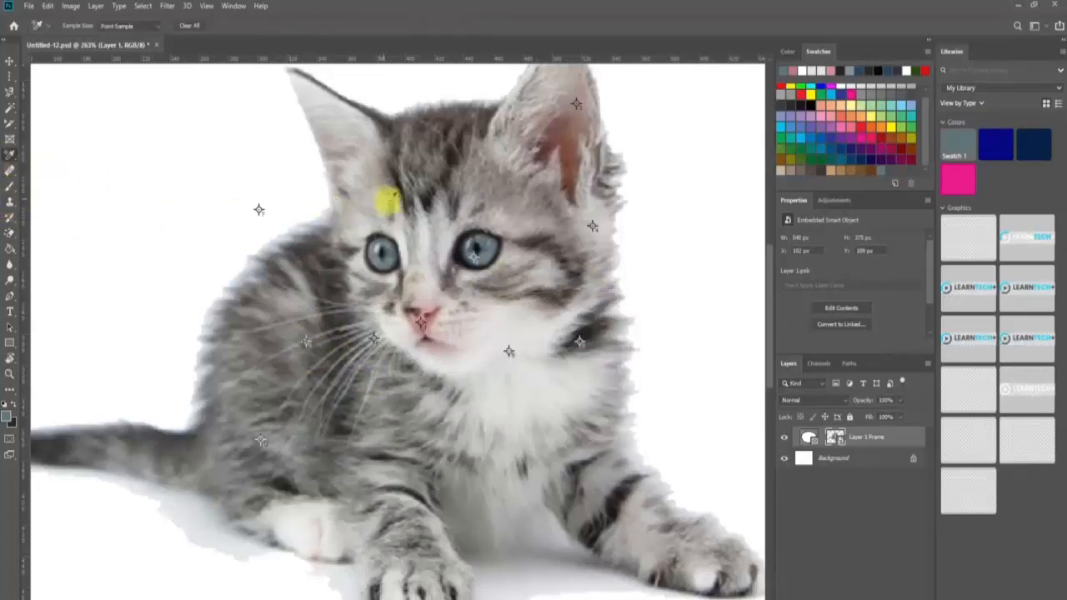
click(433, 221)
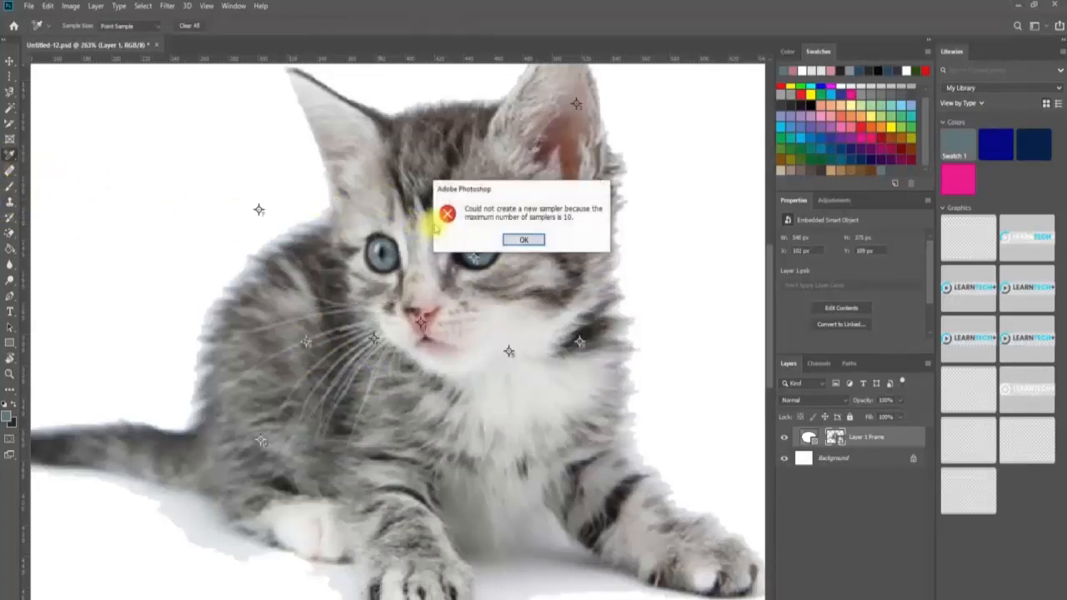
click(524, 238)
Show the Color panel and reset the Essentials workspace.
click(233, 6)
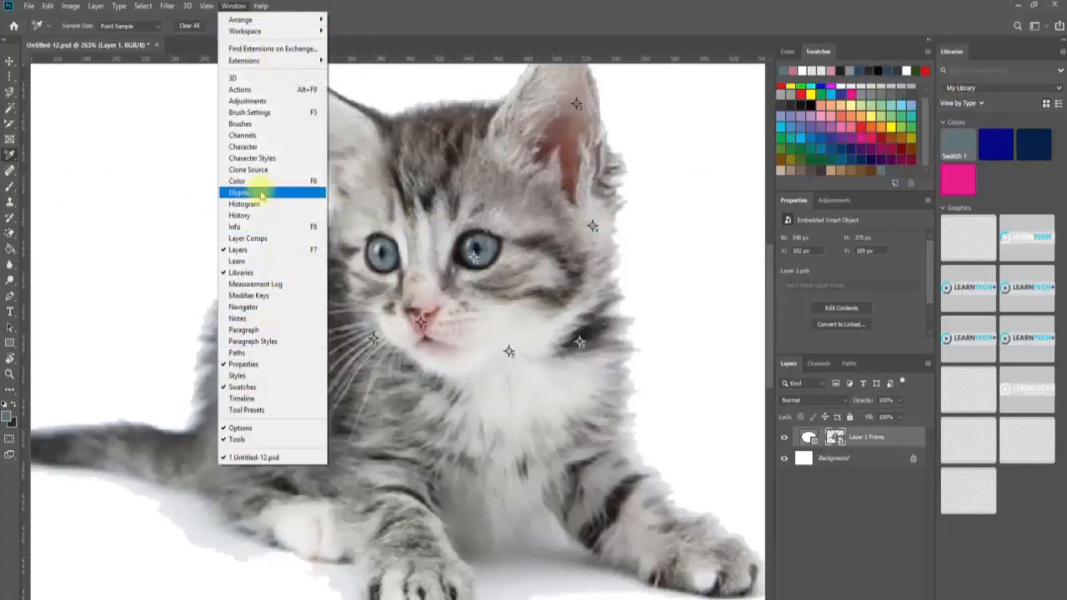
click(260, 189)
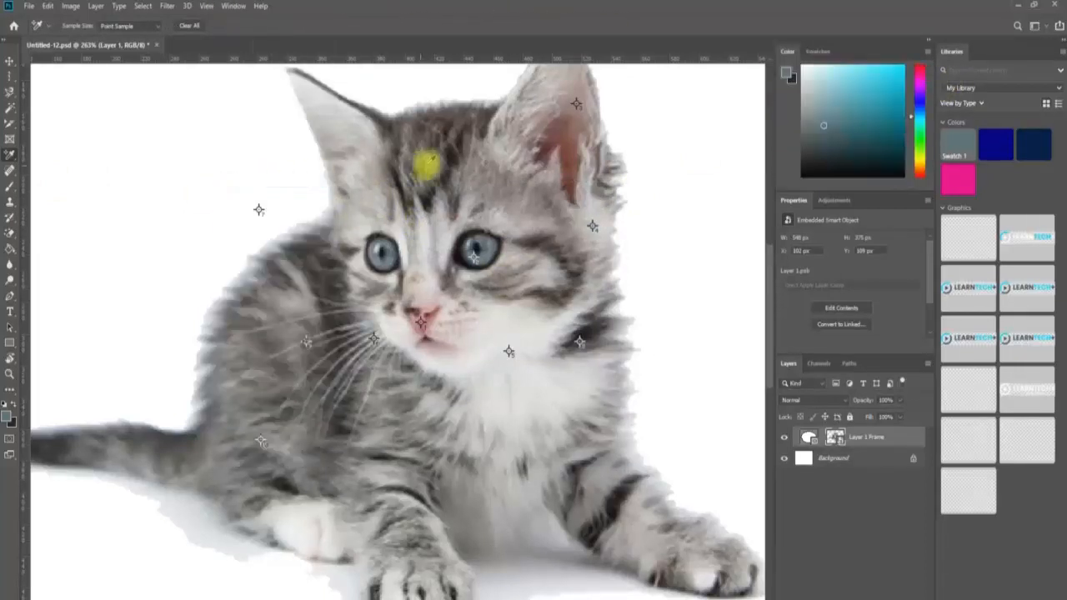
click(225, 7)
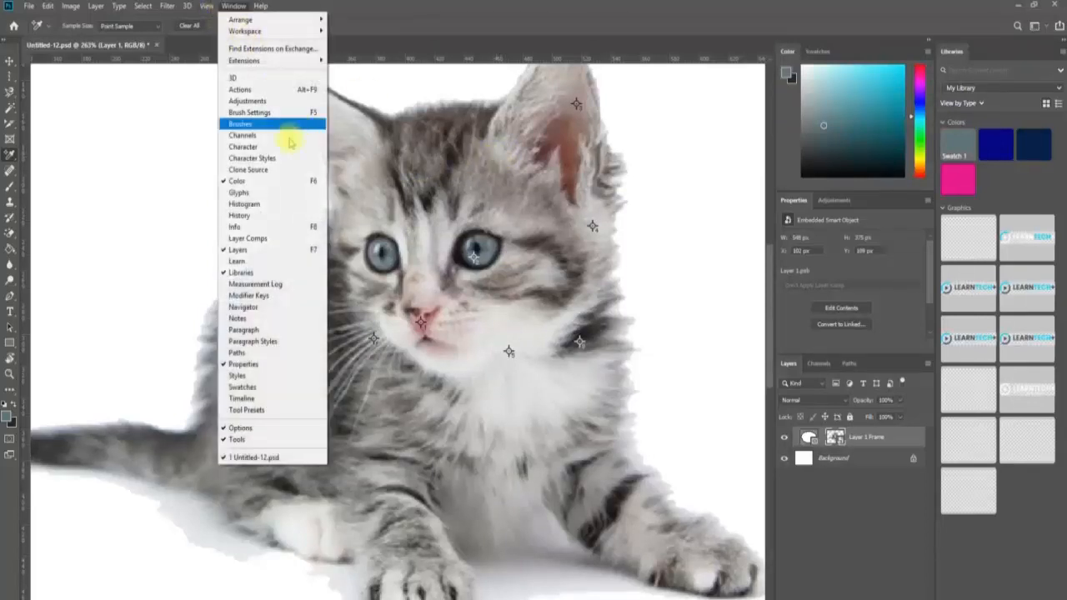
click(242, 8)
click(243, 10)
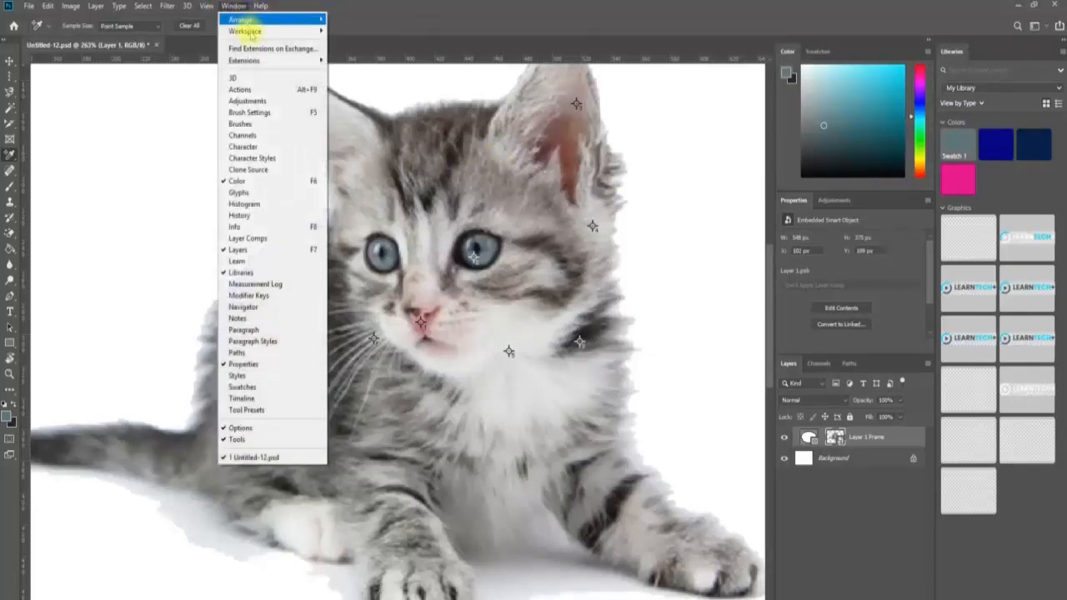
mouse_move(250, 31)
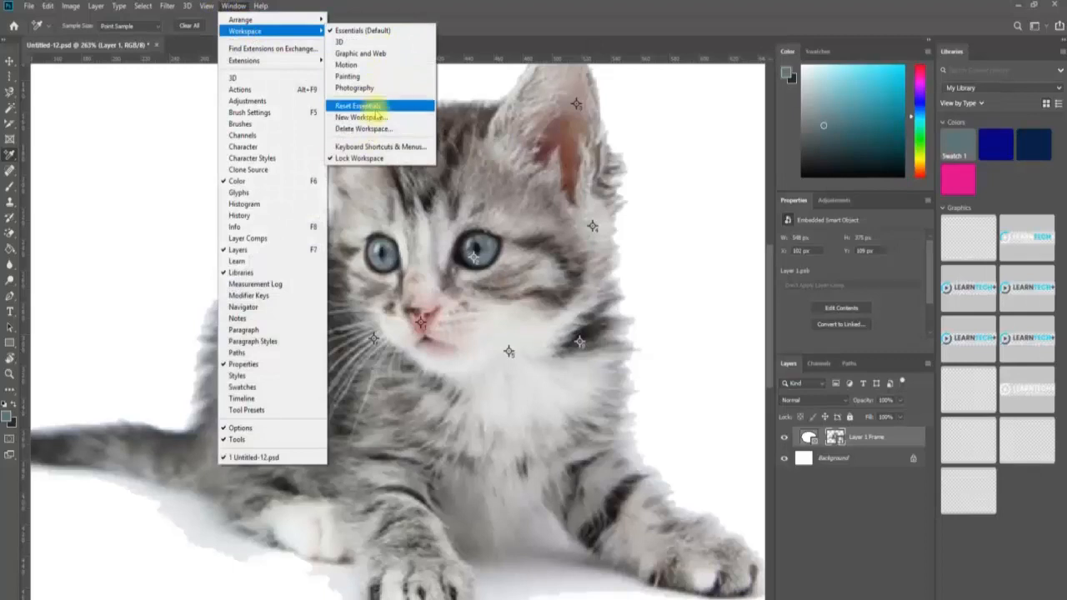
click(357, 106)
Try to add a colour sampler on the kitten's forehead, and slightly shift the existing sampler beside its chin.
click(469, 180)
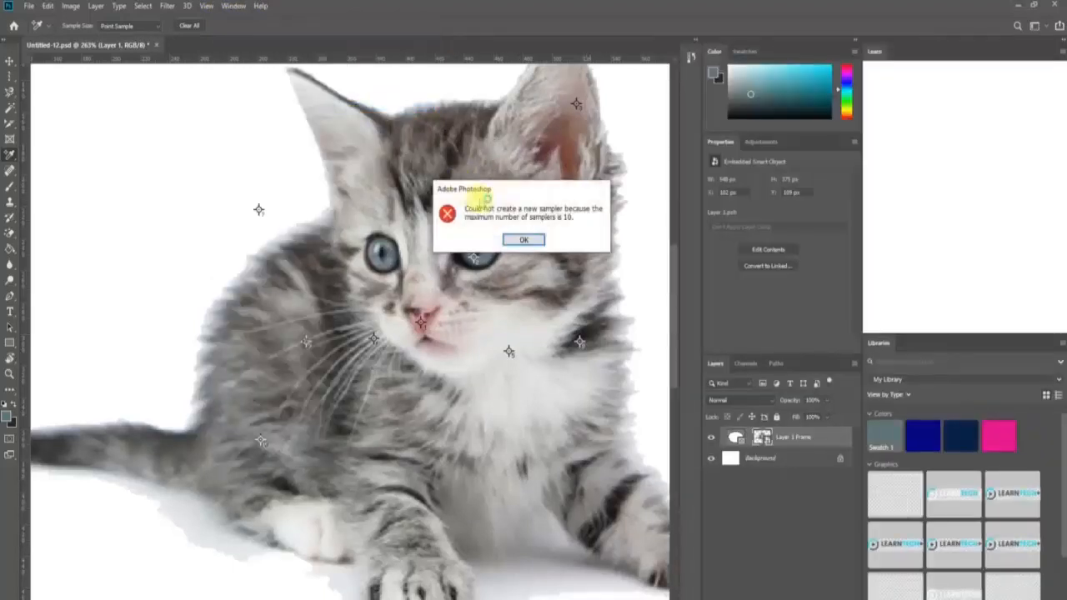
click(524, 240)
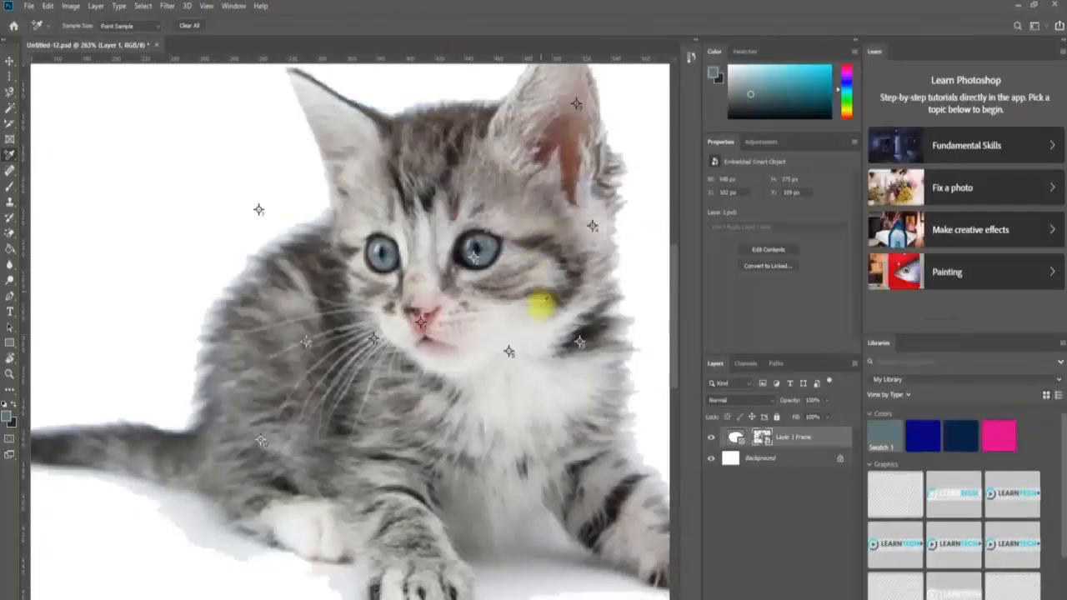
click(508, 352)
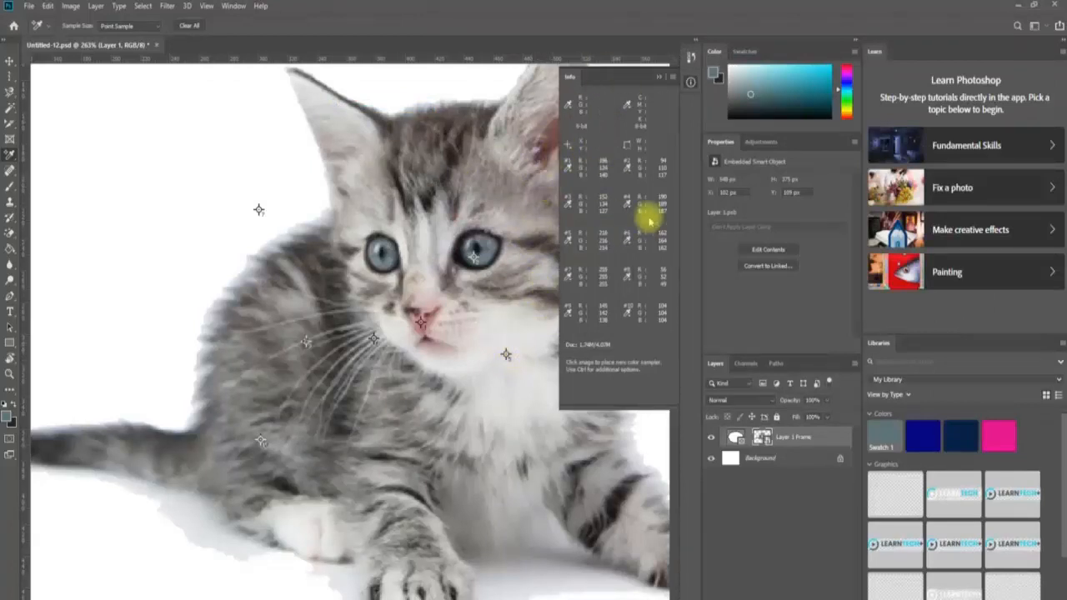
Measure the diagonal distance from the kitten's back up to its larger ear with the Ruler tool.
right_click(10, 155)
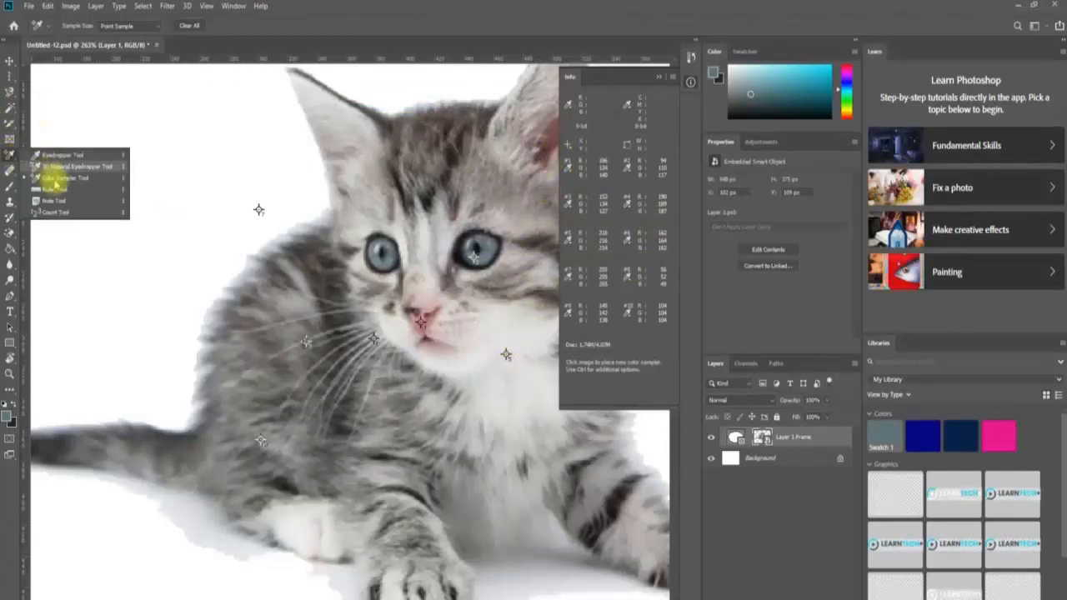
click(58, 183)
drag(309, 262, 515, 94)
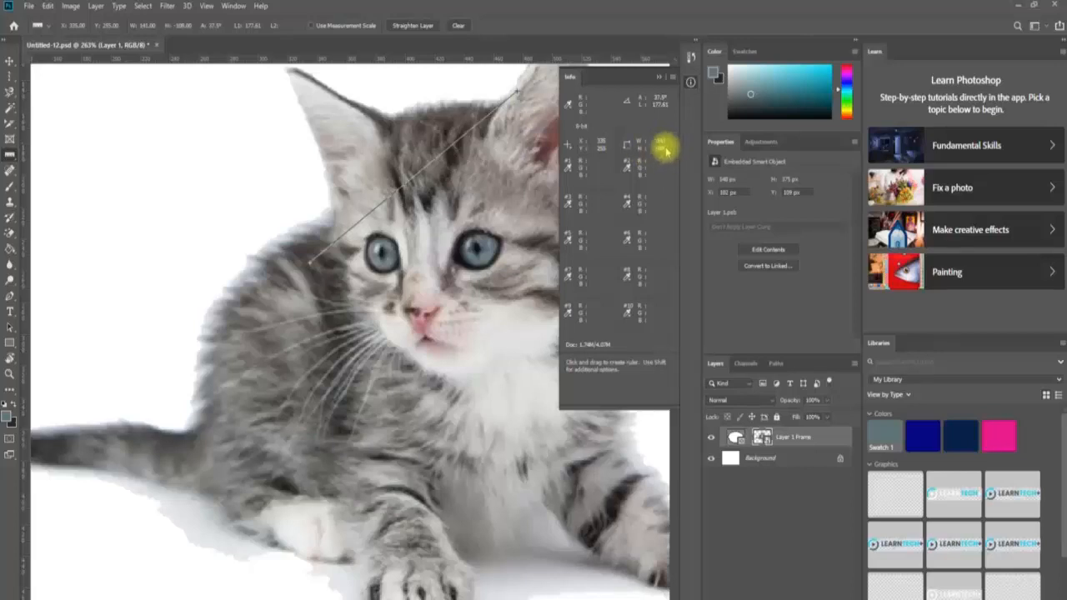
Set the ruler units to pixels and save the Untitled-12 document.
right_click(241, 59)
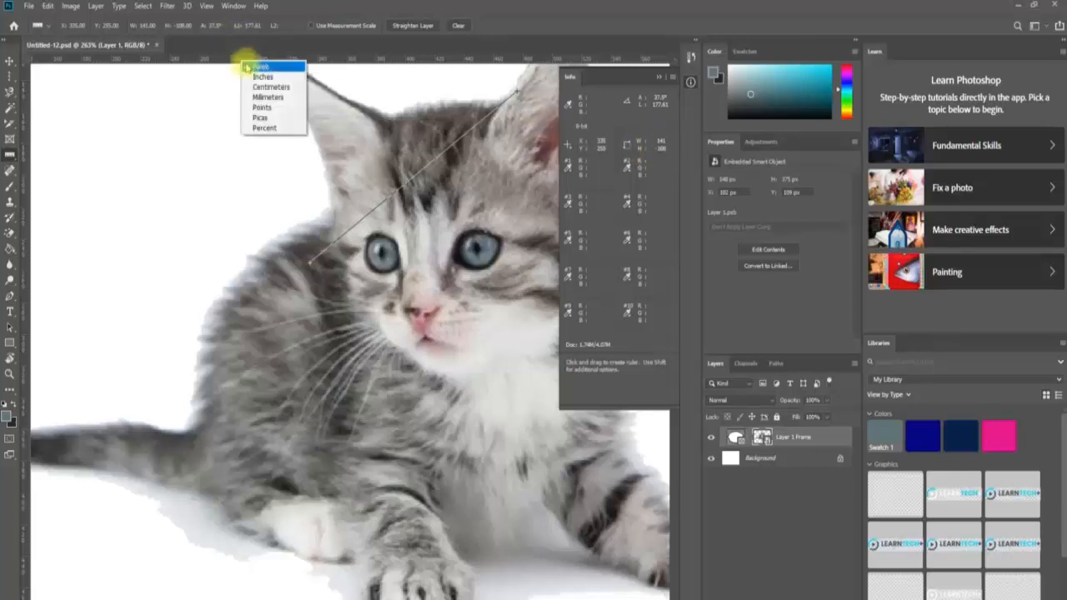
click(248, 67)
click(28, 5)
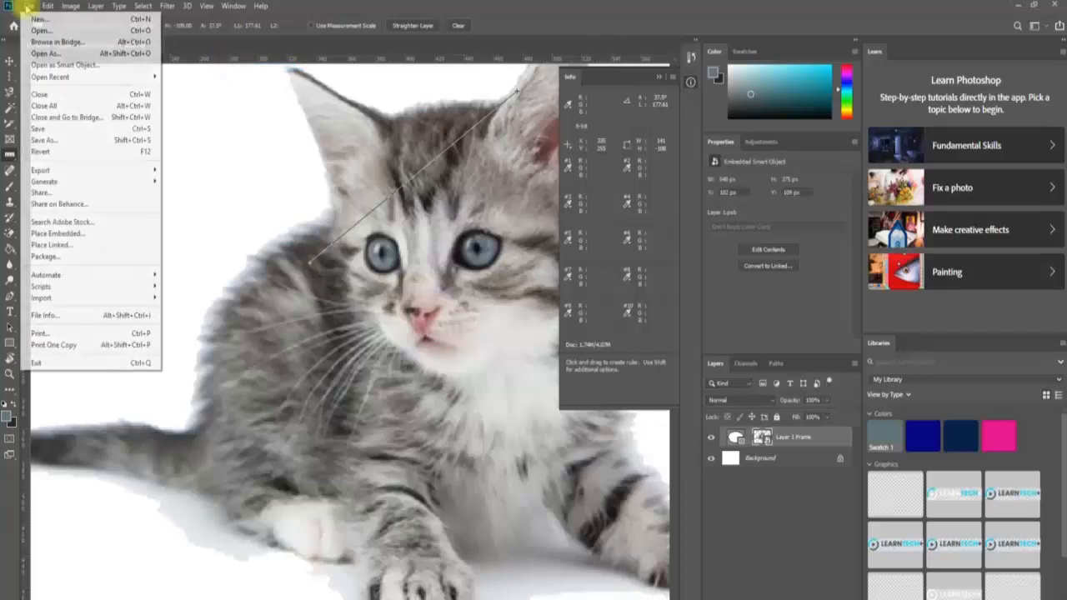
click(42, 132)
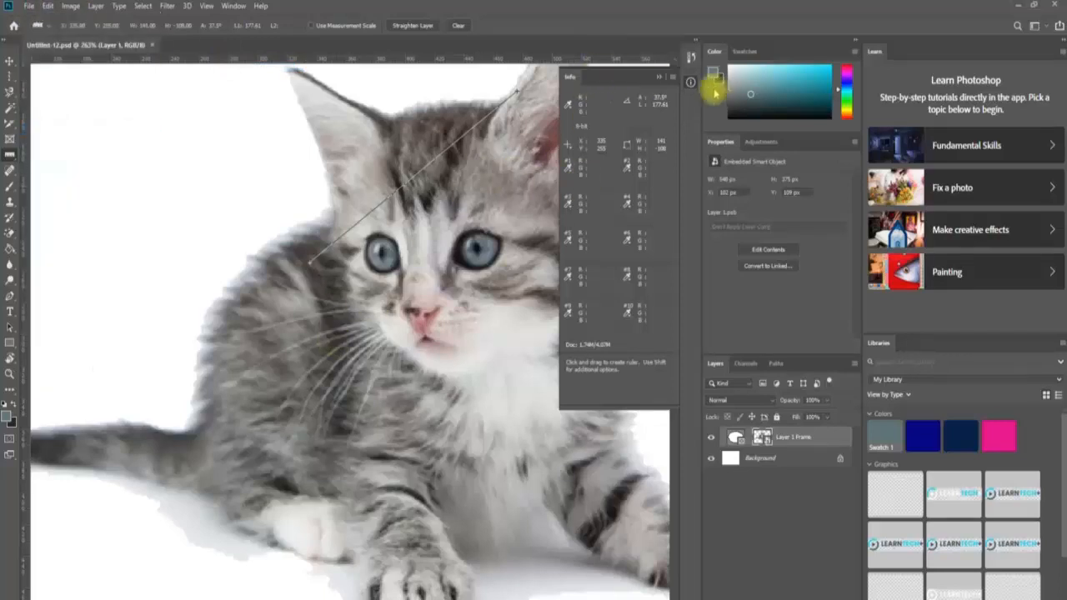
Measure the nearly horizontal distance across the kitten's body, from its flank to its chest, with the Ruler tool.
drag(258, 407, 524, 412)
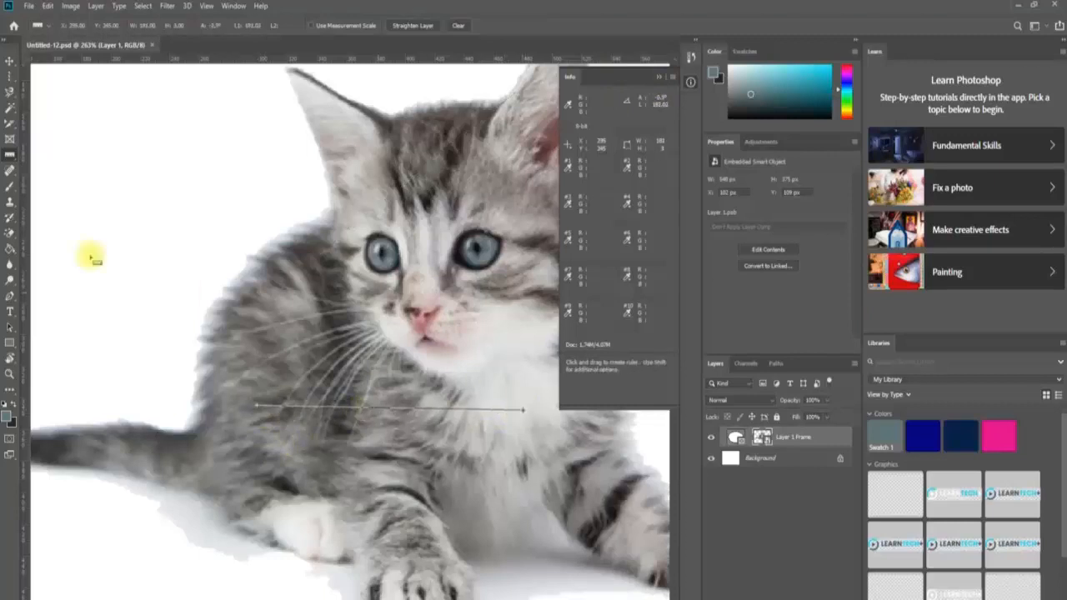
Attach a note reading "this is note" on the kitten's back, one reading "this note #2" at its chin, and a blank one beside the first.
right_click(11, 155)
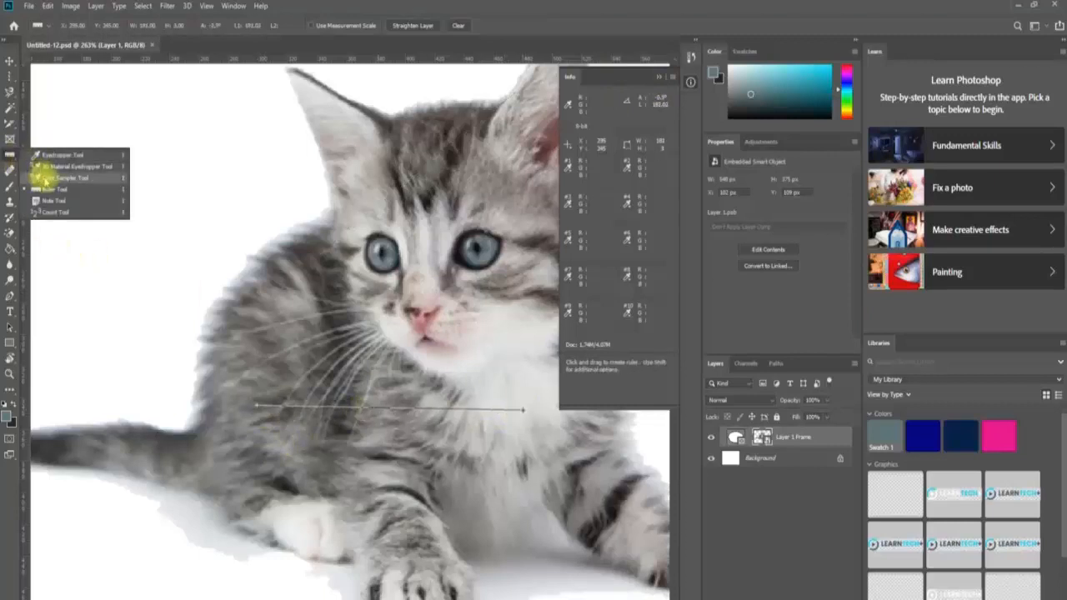
click(50, 200)
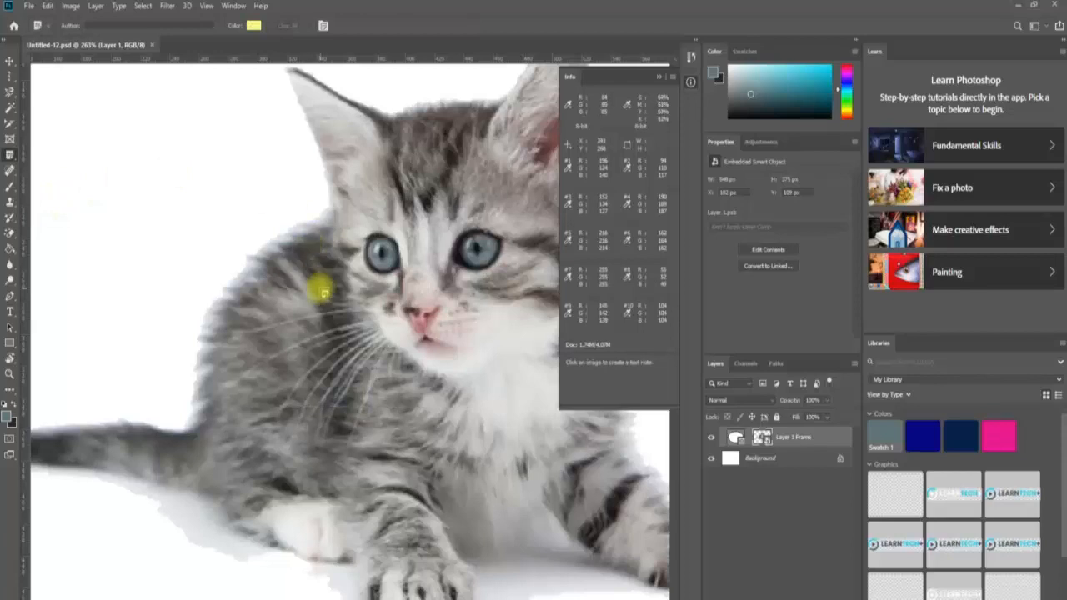
click(322, 291)
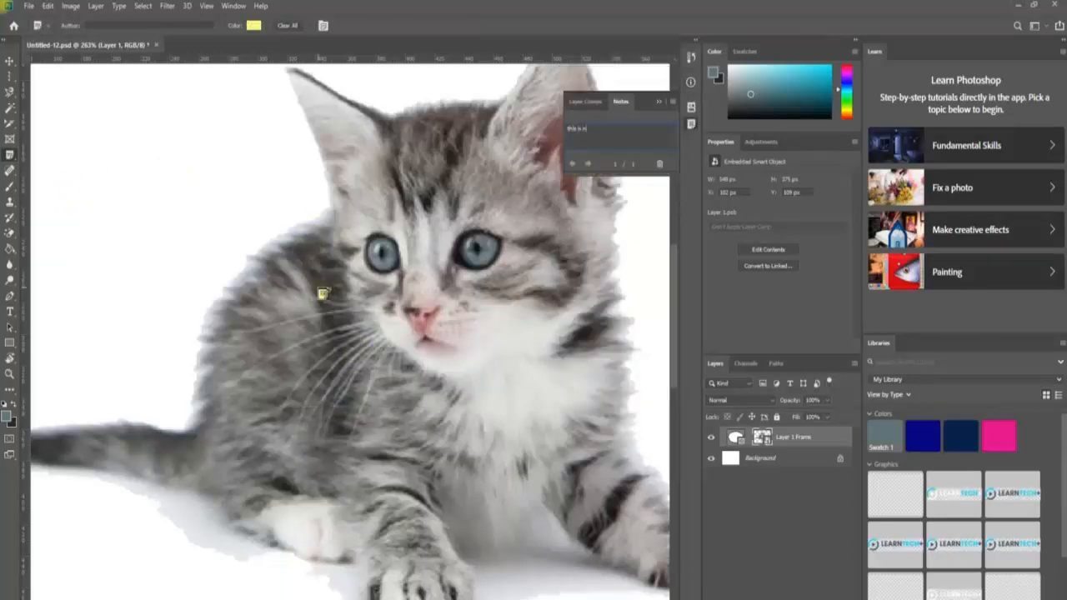
click(449, 365)
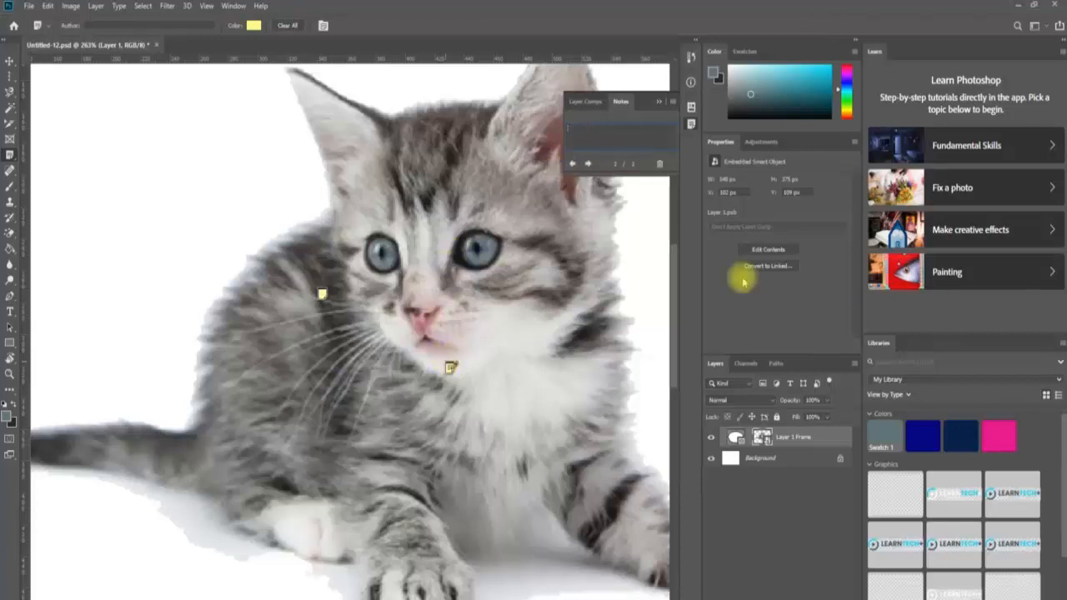
text(this note #2)
click(324, 295)
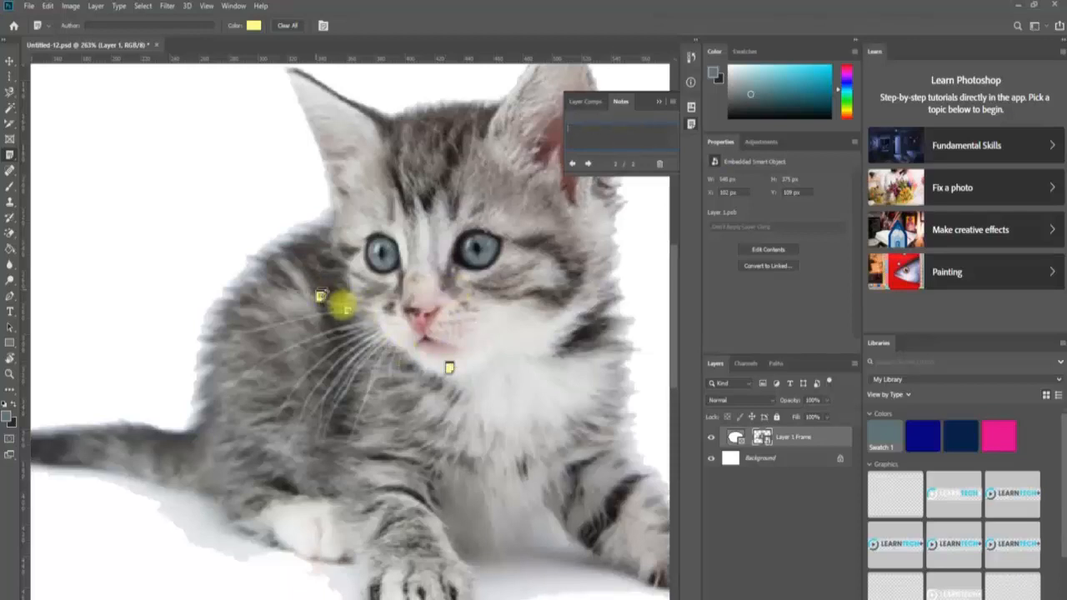
Move the blank note away from the first one, farther along the kitten's back, and open each of the three notes to view its text.
click(9, 60)
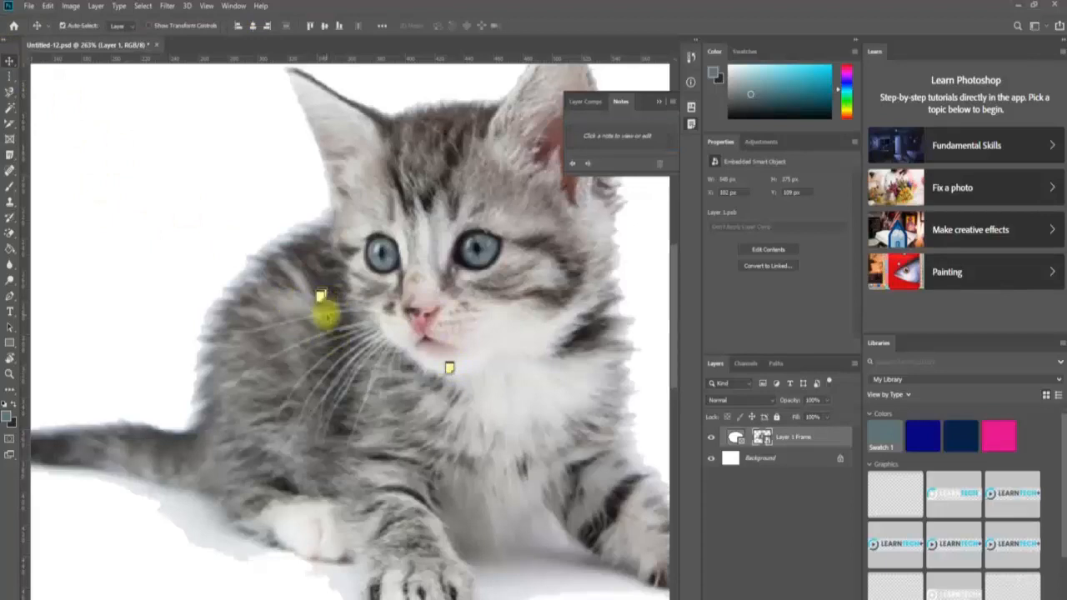
drag(321, 292, 285, 302)
click(323, 295)
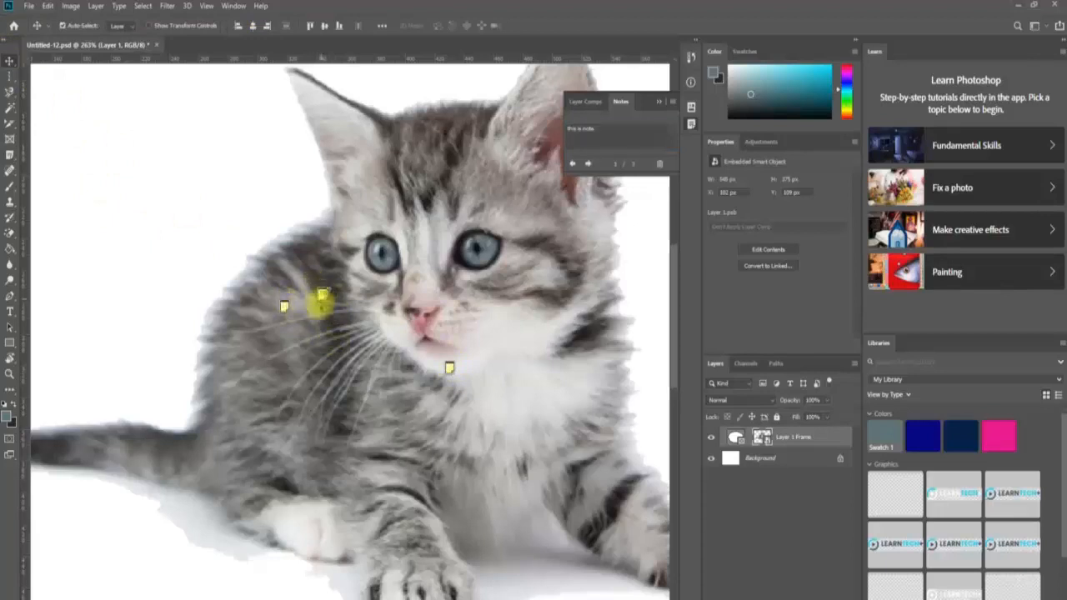
click(450, 367)
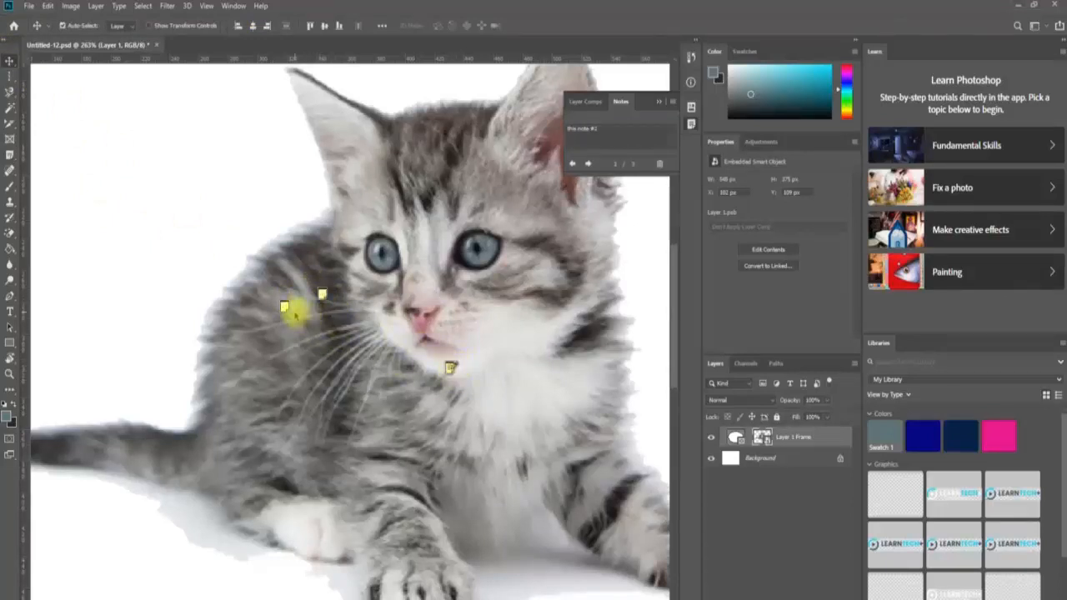
click(324, 294)
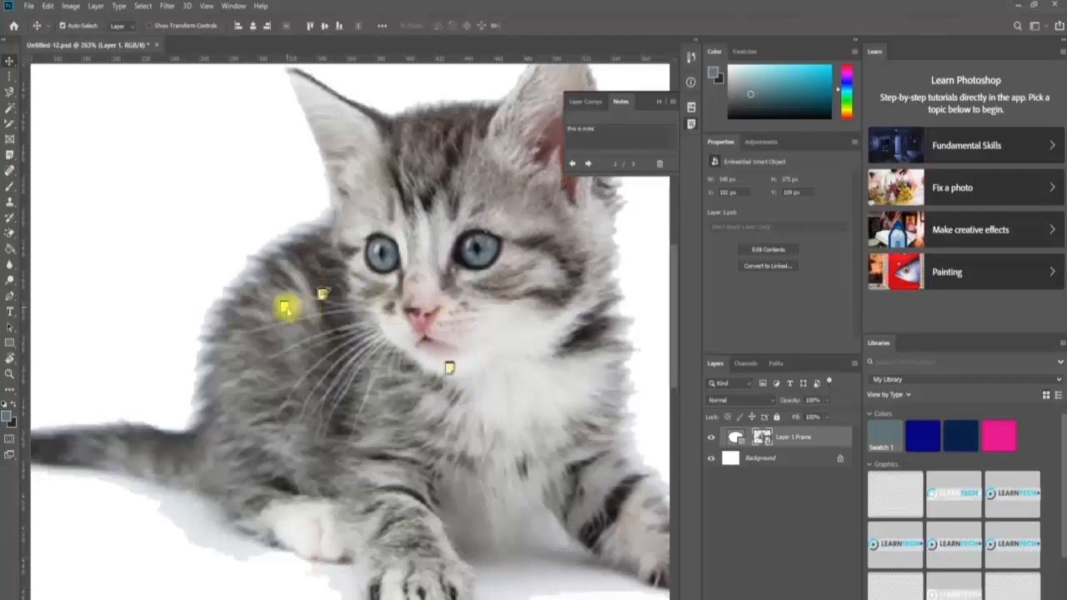
click(285, 309)
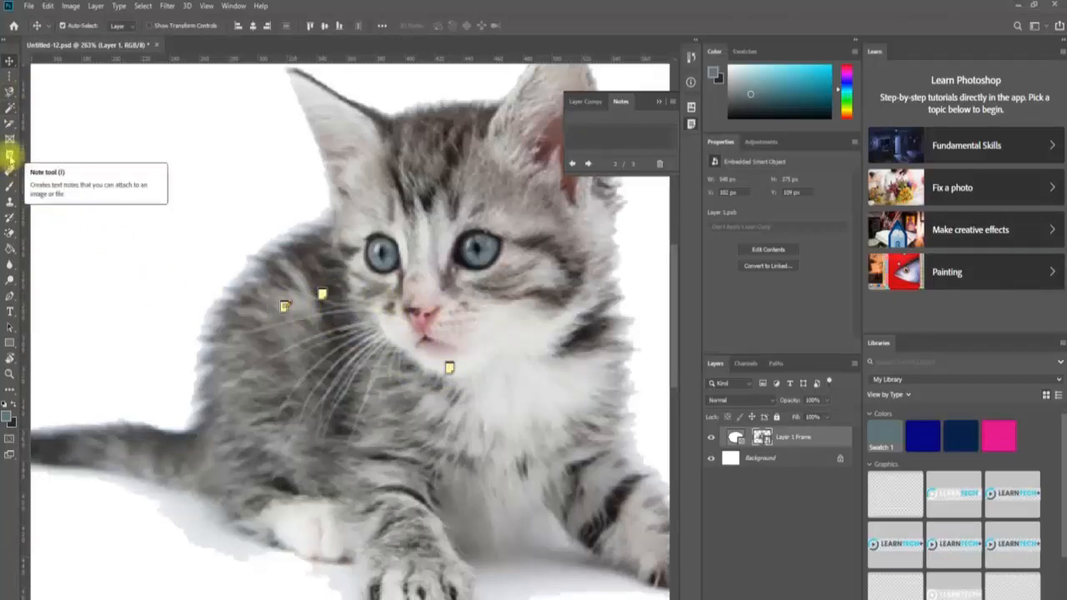
Place markers with the Count tool on the kitten's back, cheek, chest and front leg, and on the white background beside it.
click(10, 159)
click(80, 213)
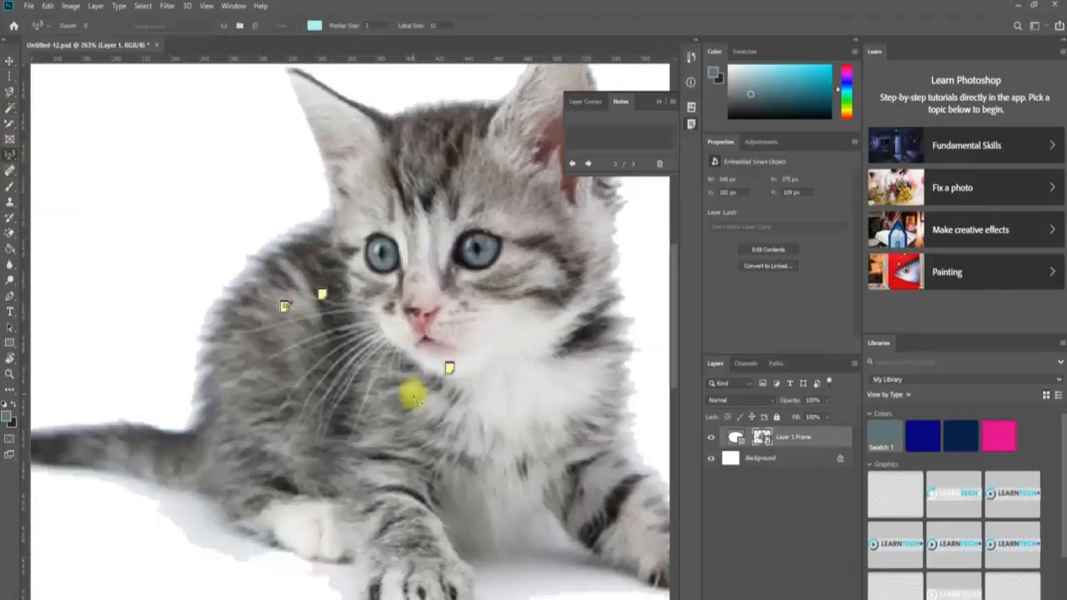
click(259, 354)
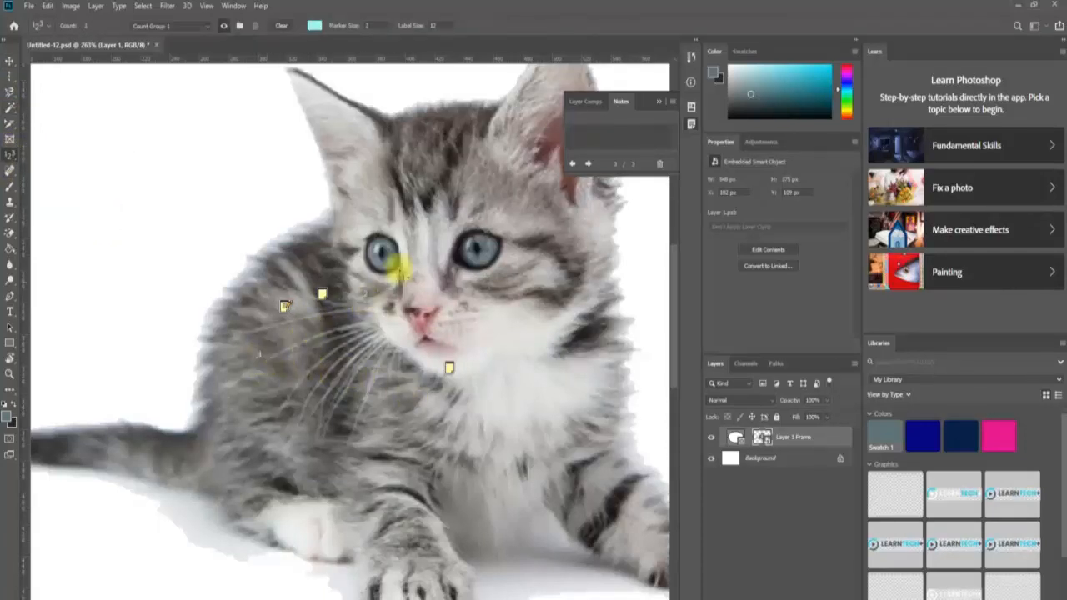
click(443, 425)
click(380, 455)
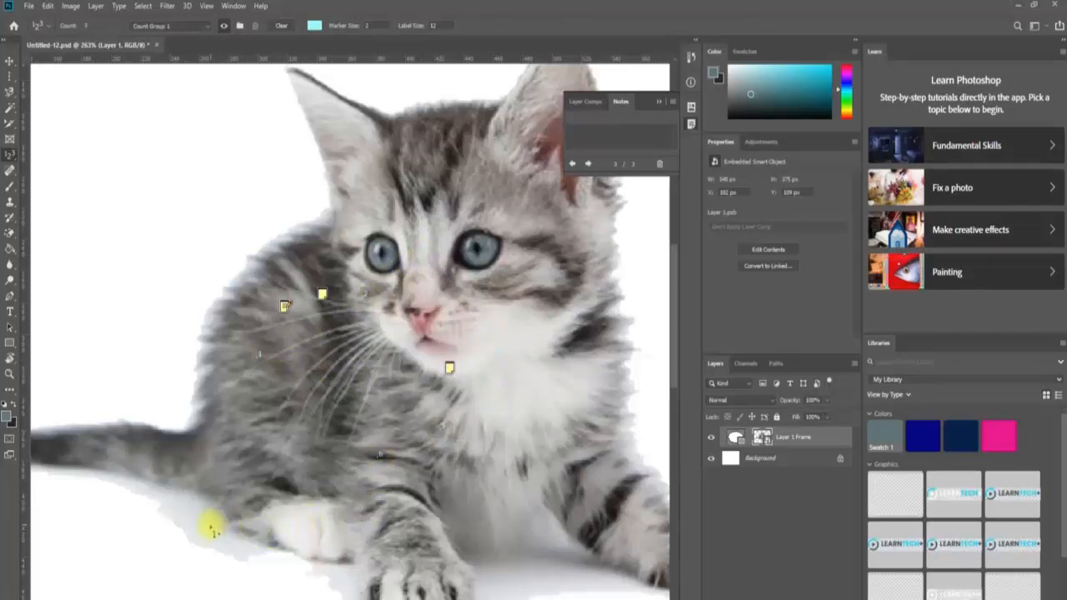
click(92, 333)
click(77, 419)
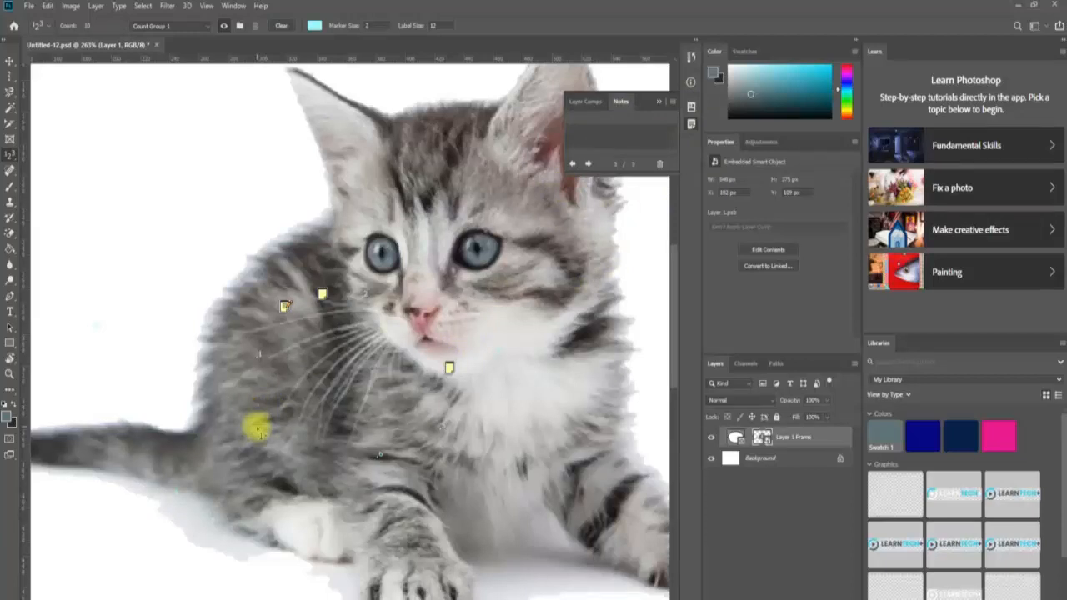
Activate the Eyedropper tool to show the colour samplers, and return to the Move tool.
right_click(10, 155)
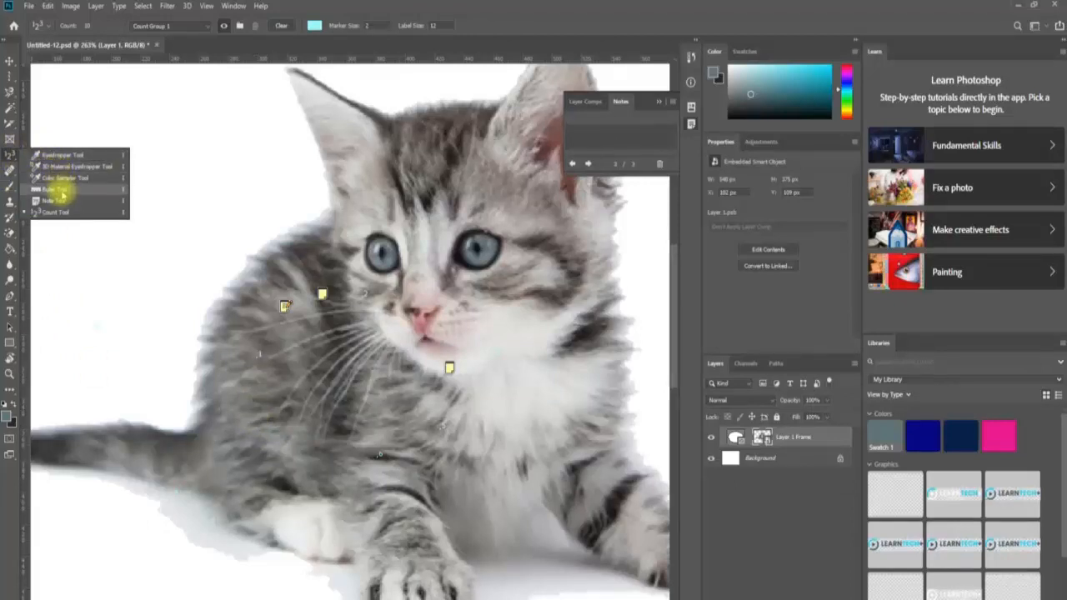
click(58, 155)
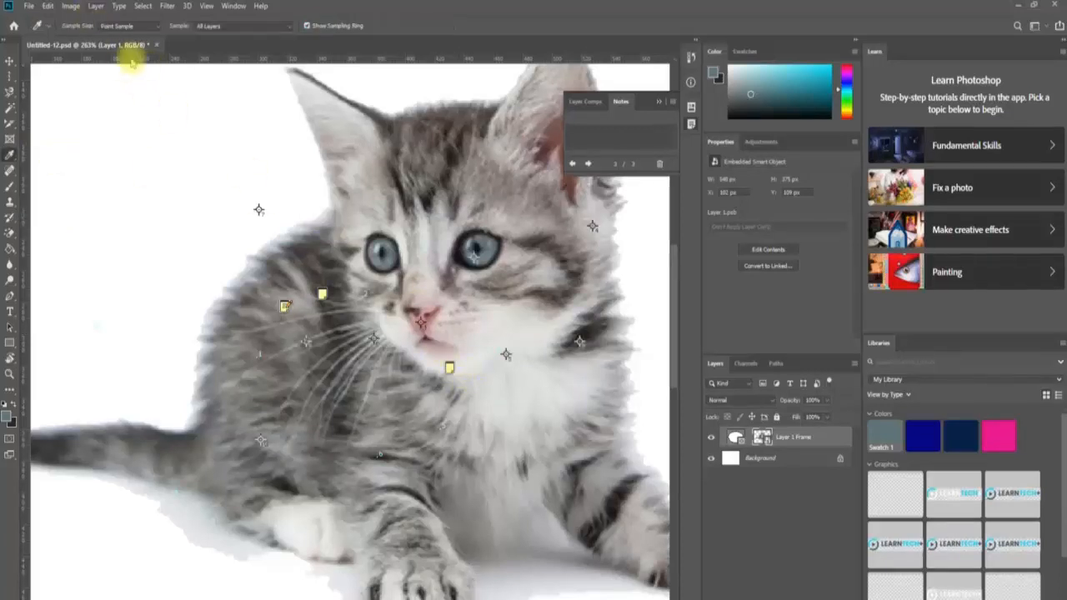
key(v)
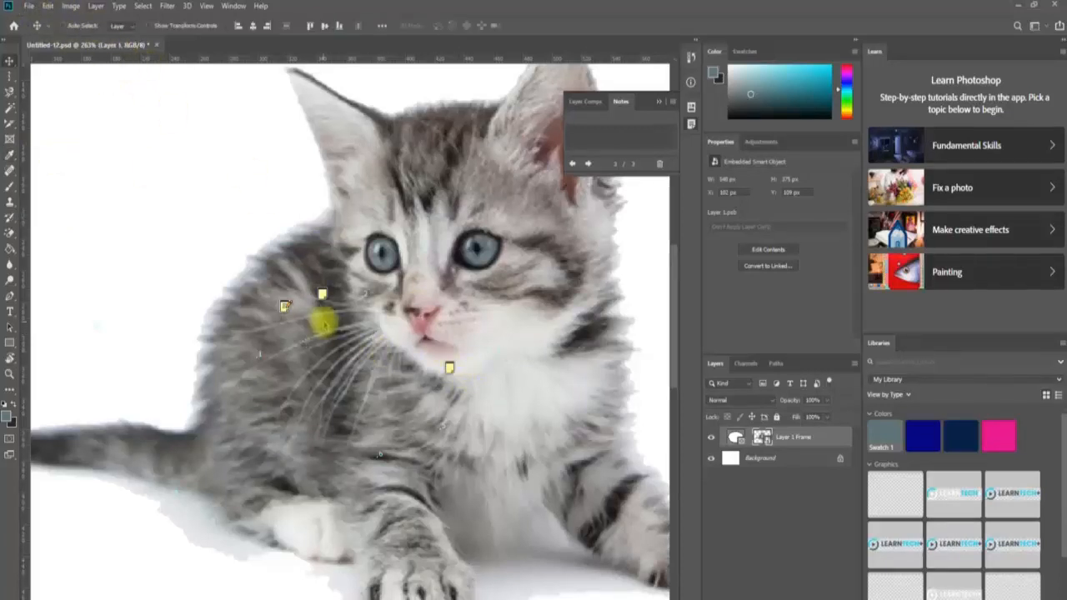